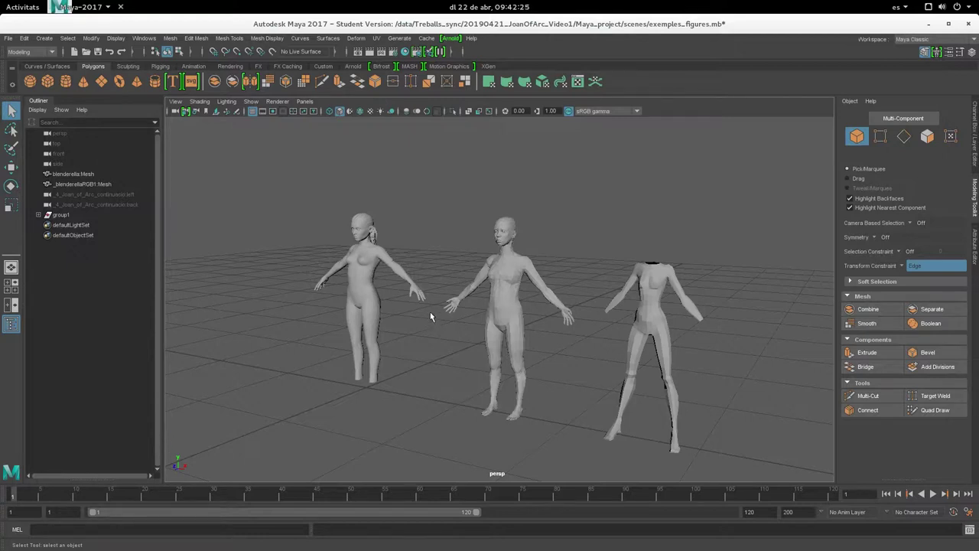
- Select the first figure, blenderella:Mesh, and orbit around it to show its wireframe
{"action": "middle_click_drag", "start_coordinate": [481, 376], "coordinate": [452, 380], "text": "alt"}
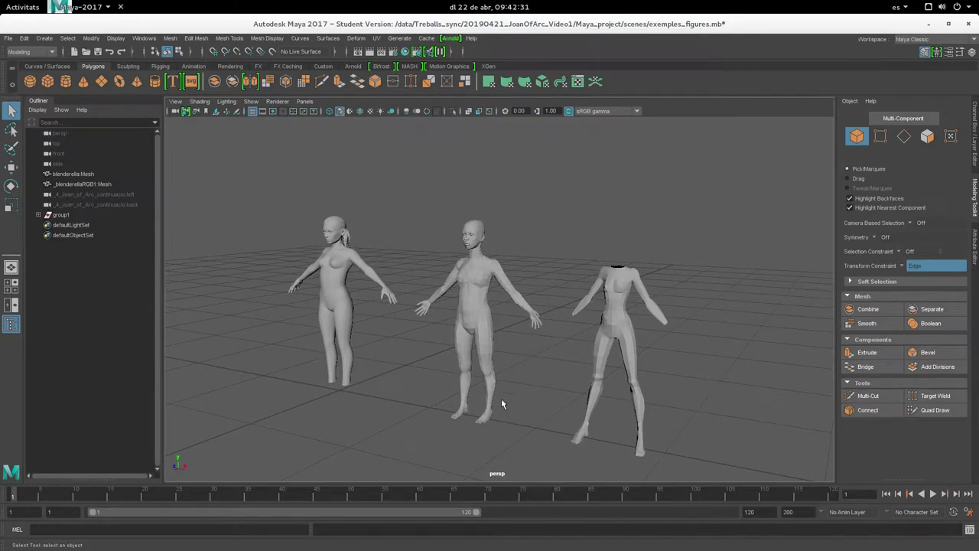
{"action": "mouse_move", "coordinate": [468, 316]}
{"action": "left_mouse_down", "text": "alt"}
{"action": "mouse_move", "coordinate": [523, 297]}
{"action": "mouse_move", "coordinate": [508, 315]}
{"action": "mouse_move", "coordinate": [529, 313]}
{"action": "mouse_move", "coordinate": [518, 304]}
{"action": "mouse_move", "coordinate": [510, 323]}
{"action": "left_mouse_up", "text": "alt"}
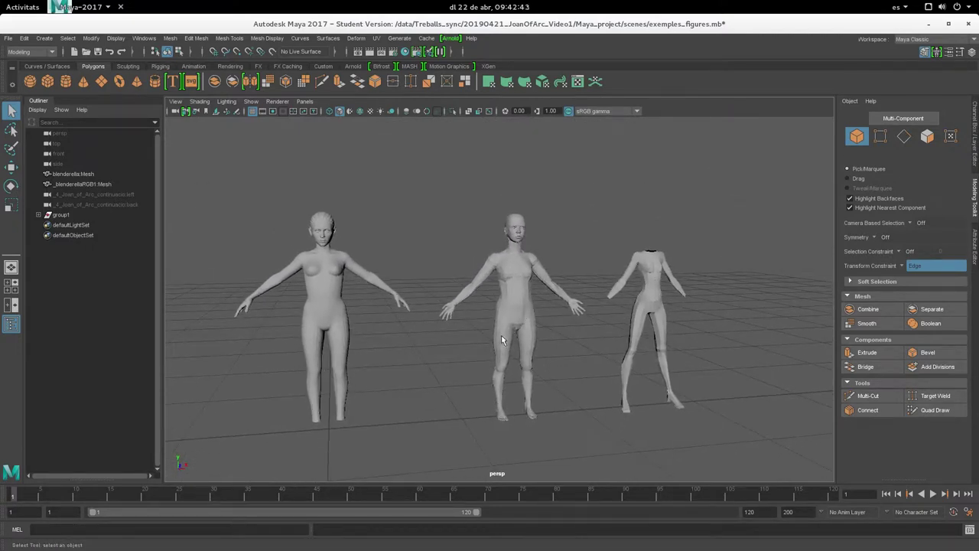
{"action": "mouse_move", "coordinate": [412, 265]}
{"action": "left_mouse_down", "text": "alt"}
{"action": "mouse_move", "coordinate": [420, 250]}
{"action": "mouse_move", "coordinate": [421, 261]}
{"action": "mouse_move", "coordinate": [382, 278]}
{"action": "mouse_move", "coordinate": [428, 258]}
{"action": "mouse_move", "coordinate": [368, 264]}
{"action": "mouse_move", "coordinate": [404, 261]}
{"action": "left_mouse_up", "text": "alt"}
{"action": "left_click", "coordinate": [340, 258]}
{"action": "scroll", "coordinate": [406, 262], "scroll_direction": "up", "scroll_amount": 3}
{"action": "middle_click_drag", "start_coordinate": [406, 263], "coordinate": [460, 310], "text": "alt"}
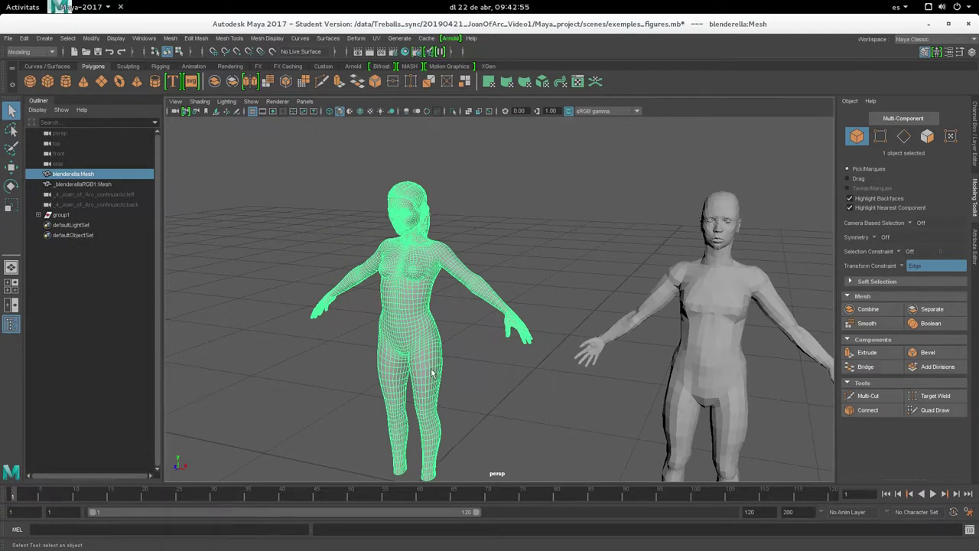
{"action": "mouse_move", "coordinate": [430, 371]}
{"action": "left_mouse_down", "text": "alt"}
{"action": "mouse_move", "coordinate": [466, 392]}
{"action": "mouse_move", "coordinate": [449, 387]}
{"action": "mouse_move", "coordinate": [447, 372]}
{"action": "left_mouse_up", "text": "alt"}
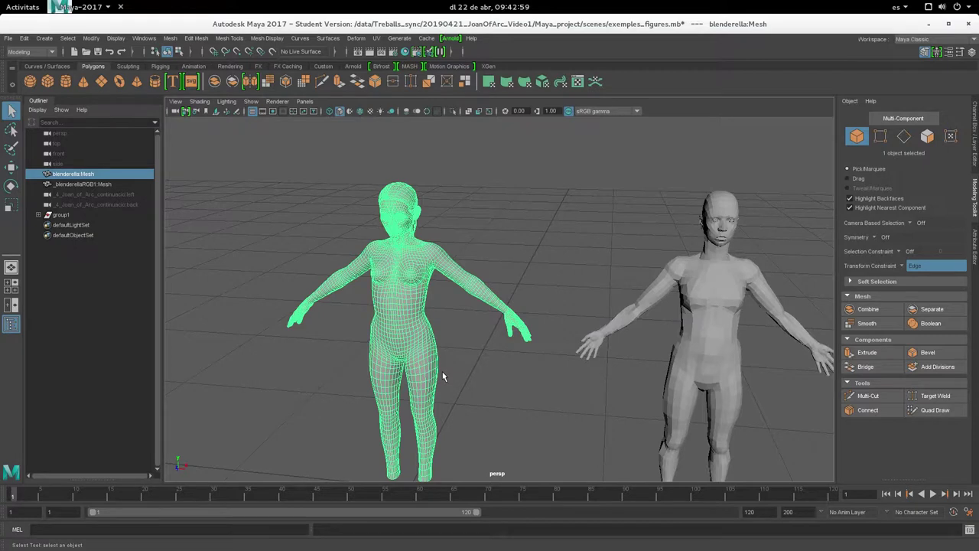
{"action": "left_click_drag", "start_coordinate": [448, 344], "coordinate": [474, 327], "text": "alt"}
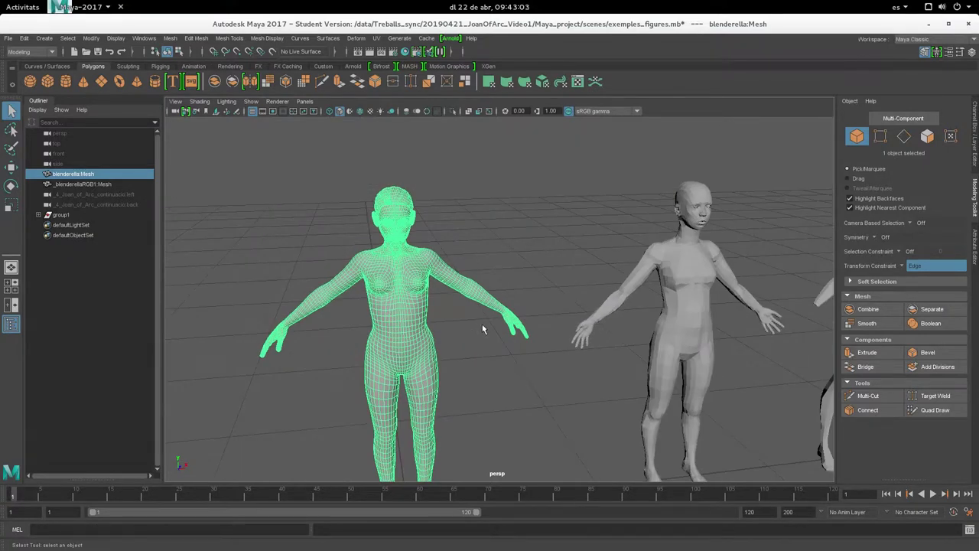
{"action": "left_click_drag", "start_coordinate": [439, 334], "coordinate": [457, 339], "text": "alt"}
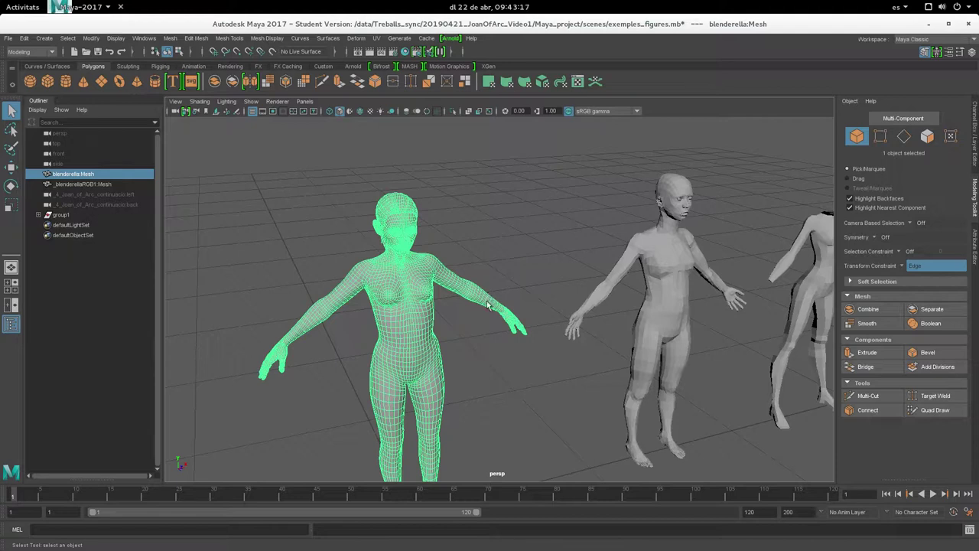
- Tumble, pan and zoom in to study the first figure's dense head and torso topology
{"action": "mouse_move", "coordinate": [486, 374]}
{"action": "left_mouse_down", "text": "alt"}
{"action": "mouse_move", "coordinate": [464, 365]}
{"action": "mouse_move", "coordinate": [485, 364]}
{"action": "left_mouse_up", "text": "alt"}
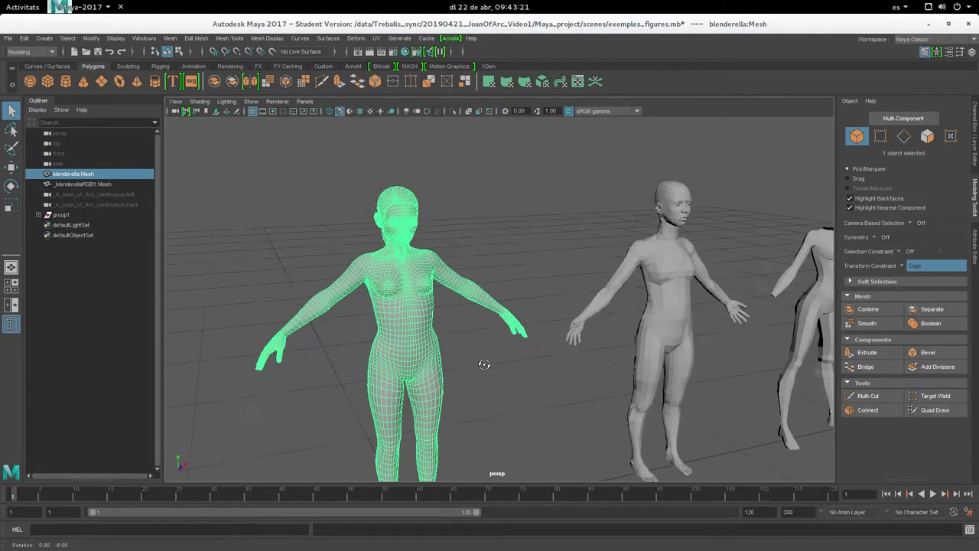
{"action": "mouse_move", "coordinate": [484, 364]}
{"action": "middle_mouse_down", "text": "alt"}
{"action": "mouse_move", "coordinate": [459, 344]}
{"action": "mouse_move", "coordinate": [468, 333]}
{"action": "middle_mouse_up", "text": "alt"}
{"action": "mouse_move", "coordinate": [468, 333]}
{"action": "left_mouse_down", "text": "alt"}
{"action": "mouse_move", "coordinate": [472, 345]}
{"action": "mouse_move", "coordinate": [393, 354]}
{"action": "mouse_move", "coordinate": [407, 350]}
{"action": "left_mouse_up", "text": "alt"}
{"action": "middle_click_drag", "start_coordinate": [410, 264], "coordinate": [348, 299], "text": "alt"}
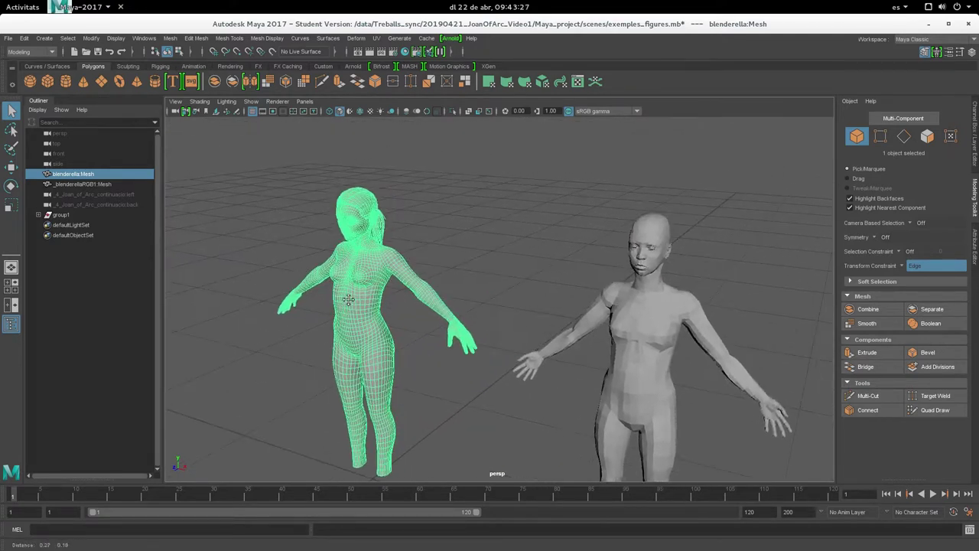
{"action": "scroll", "coordinate": [350, 303], "scroll_direction": "up", "scroll_amount": 2}
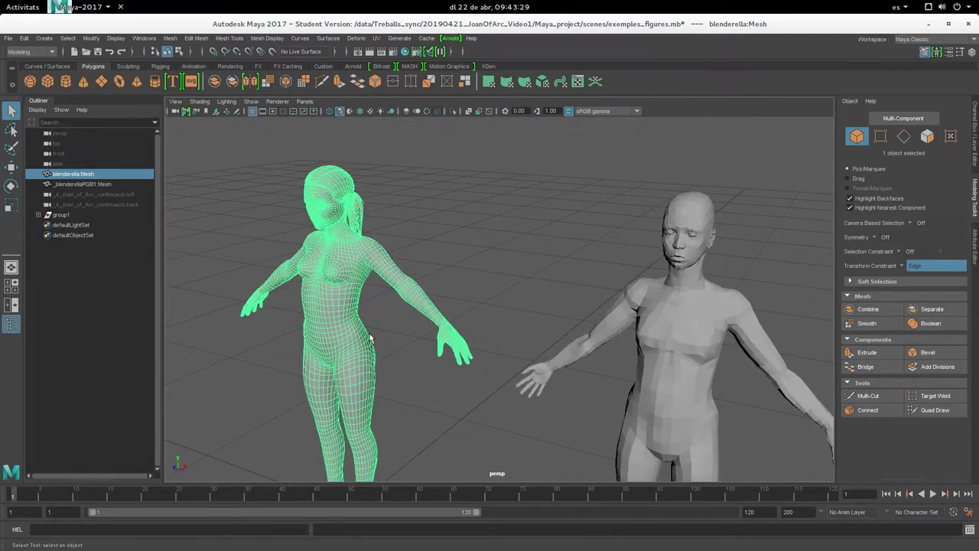
{"action": "middle_click_drag", "start_coordinate": [370, 339], "coordinate": [405, 343], "text": "alt"}
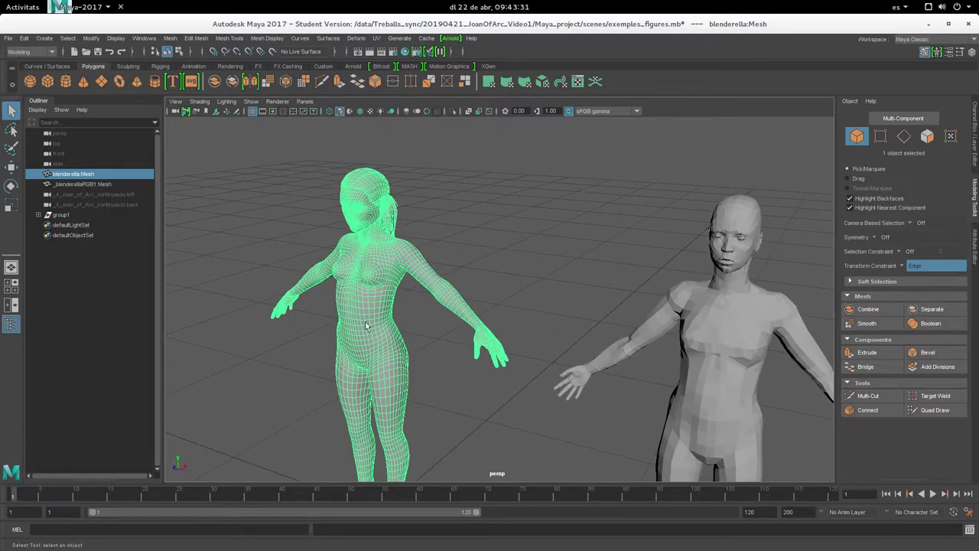
{"action": "mouse_move", "coordinate": [386, 312]}
{"action": "left_mouse_down", "text": "alt"}
{"action": "mouse_move", "coordinate": [510, 312]}
{"action": "mouse_move", "coordinate": [496, 302]}
{"action": "mouse_move", "coordinate": [491, 313]}
{"action": "left_mouse_up", "text": "alt"}
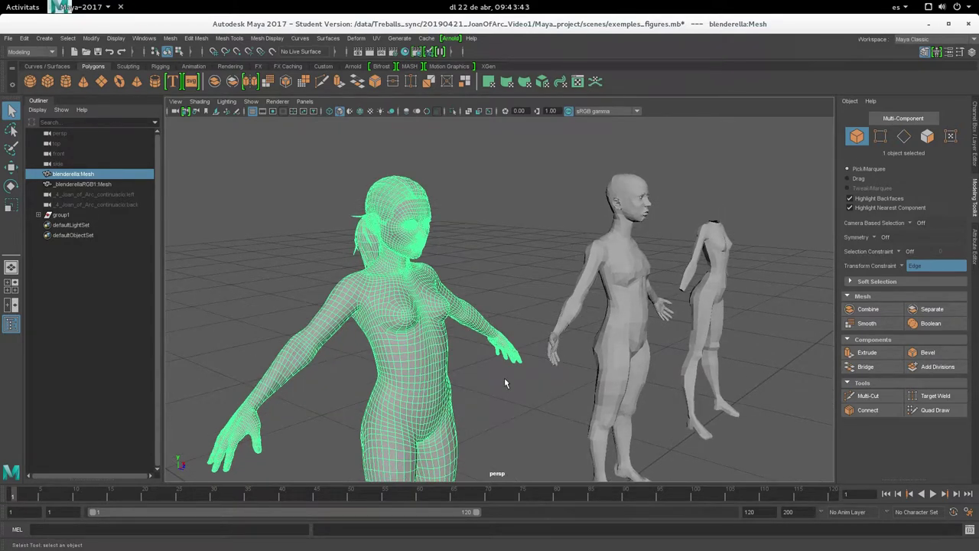
{"action": "mouse_move", "coordinate": [508, 426]}
{"action": "left_mouse_down", "text": "alt"}
{"action": "mouse_move", "coordinate": [459, 398]}
{"action": "mouse_move", "coordinate": [468, 386]}
{"action": "mouse_move", "coordinate": [395, 411]}
{"action": "left_mouse_up", "text": "alt"}
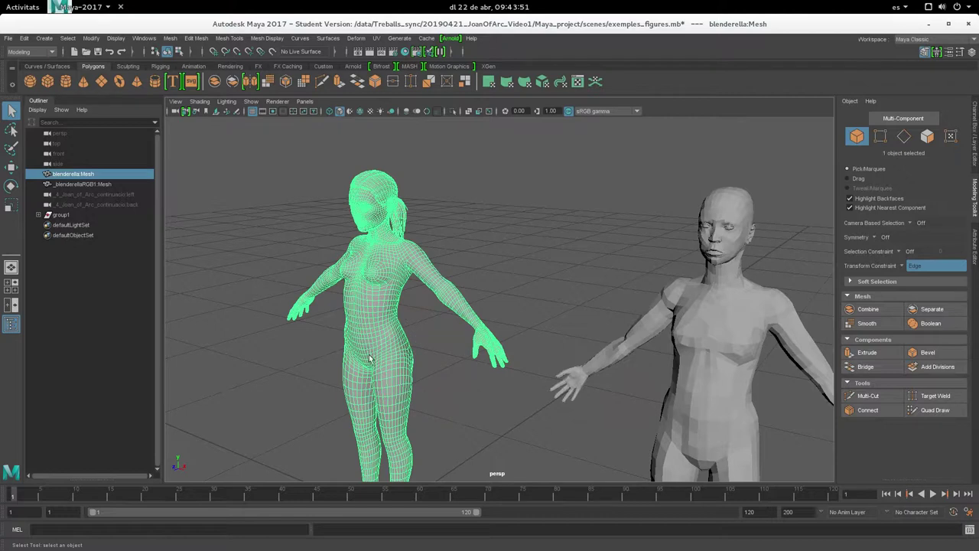
{"action": "mouse_move", "coordinate": [410, 312]}
{"action": "left_mouse_down", "text": "alt"}
{"action": "mouse_move", "coordinate": [427, 310]}
{"action": "mouse_move", "coordinate": [462, 370]}
{"action": "left_mouse_up", "text": "alt"}
{"action": "mouse_move", "coordinate": [461, 365]}
{"action": "right_mouse_down", "text": "alt"}
{"action": "mouse_move", "coordinate": [462, 348]}
{"action": "mouse_move", "coordinate": [508, 327]}
{"action": "right_mouse_up", "text": "alt"}
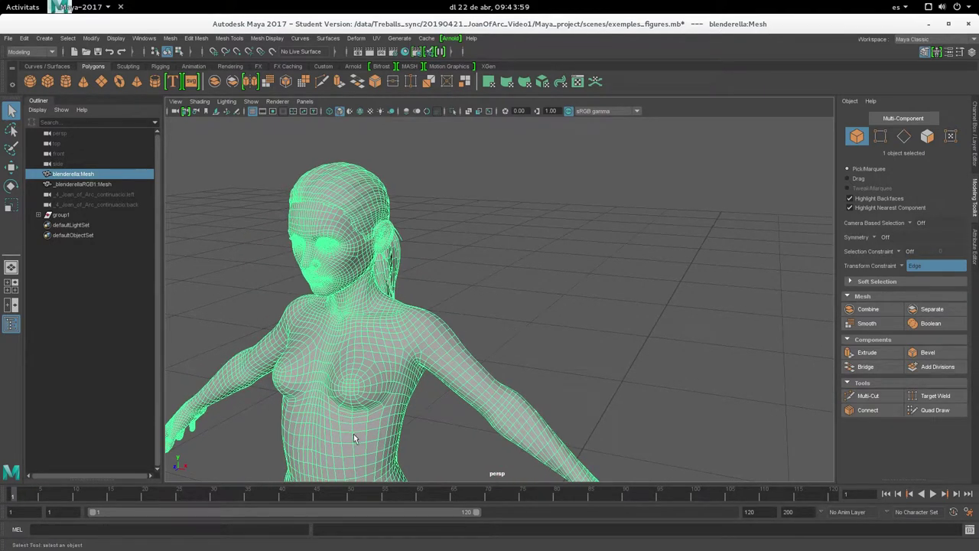
{"action": "middle_click_drag", "start_coordinate": [462, 377], "coordinate": [504, 306], "text": "alt"}
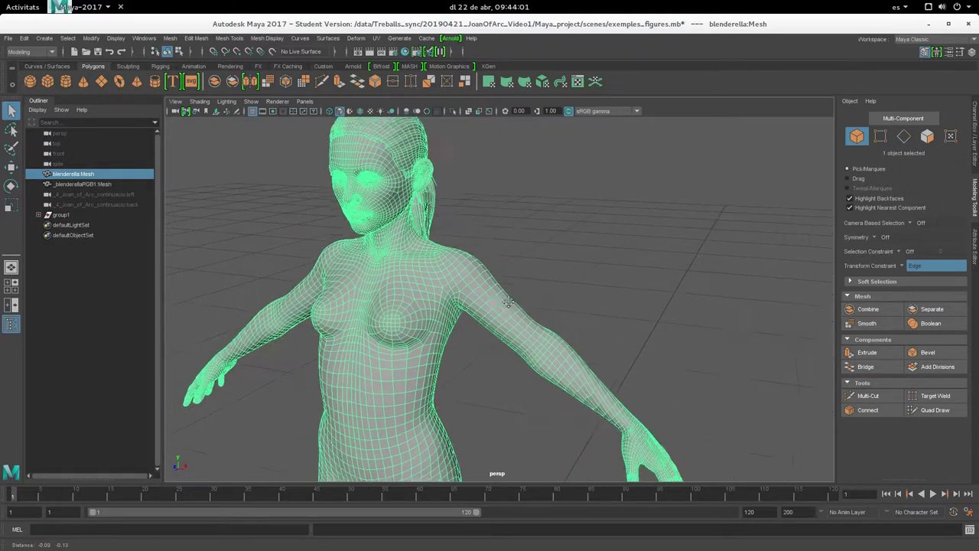
{"action": "left_click_drag", "start_coordinate": [433, 347], "coordinate": [447, 399], "text": "alt"}
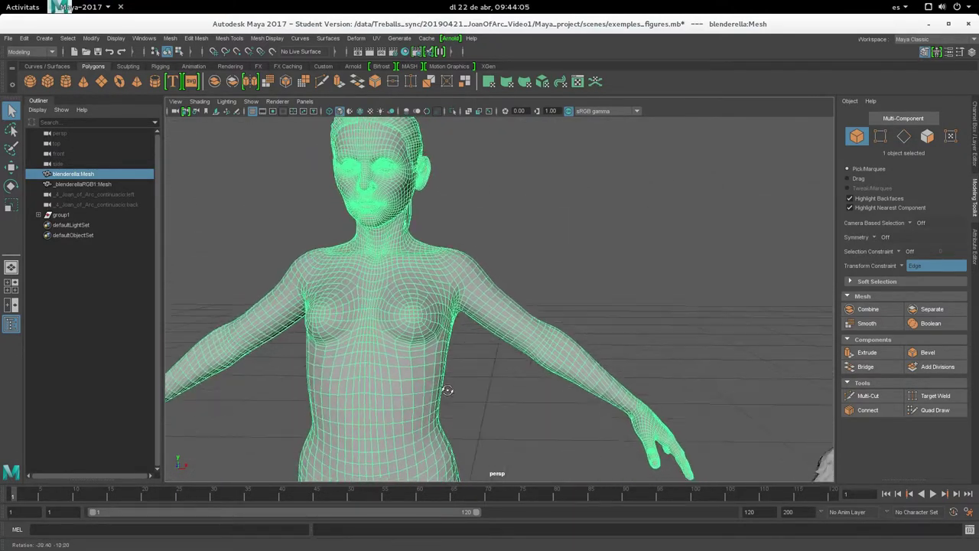
- Select the second figure, _blenderellaRGB1:Mesh, and view its coarser wireframe from the front
{"action": "middle_click_drag", "start_coordinate": [601, 352], "coordinate": [299, 336], "text": "alt"}
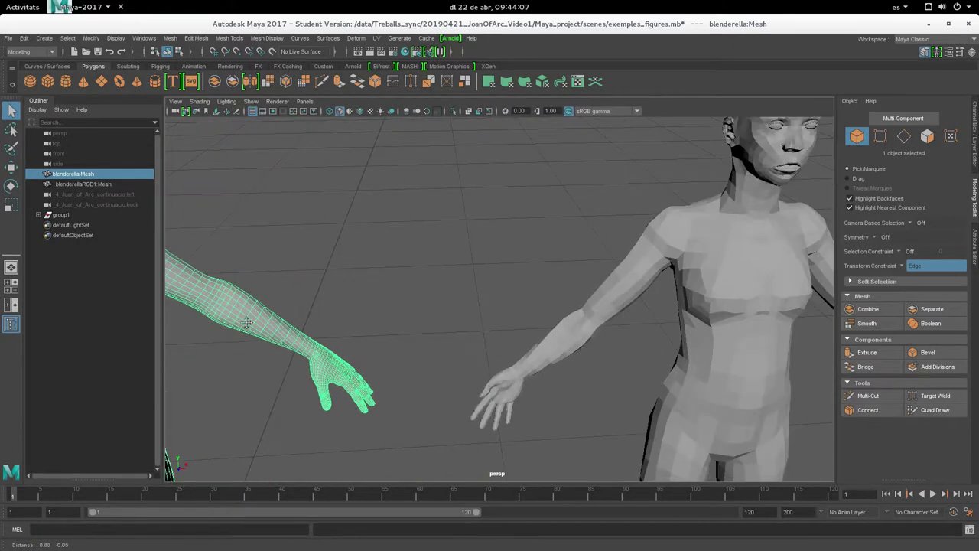
{"action": "left_click", "coordinate": [726, 220]}
{"action": "mouse_move", "coordinate": [726, 296]}
{"action": "left_mouse_down", "text": "alt"}
{"action": "mouse_move", "coordinate": [533, 403]}
{"action": "mouse_move", "coordinate": [492, 400]}
{"action": "left_mouse_up", "text": "alt"}
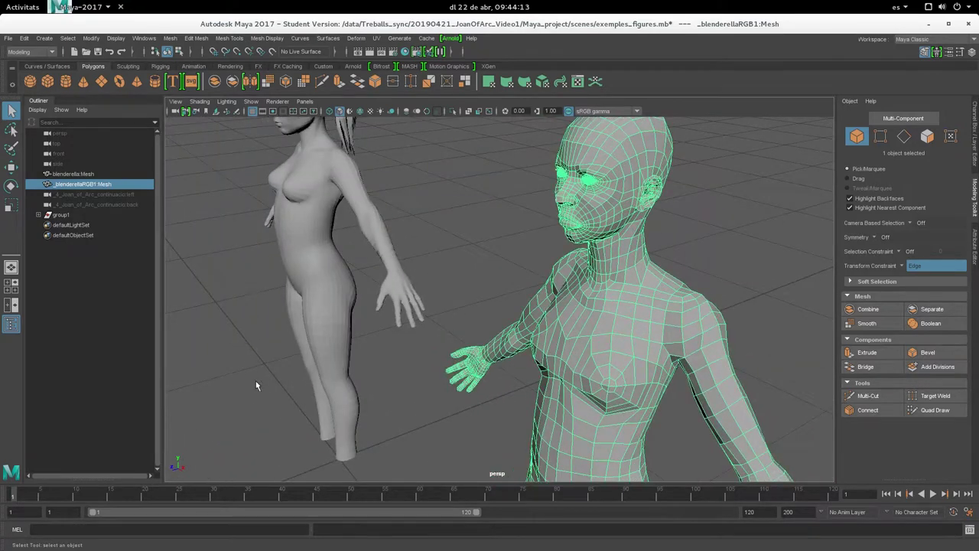
{"action": "left_click_drag", "start_coordinate": [361, 226], "coordinate": [323, 293], "text": "alt"}
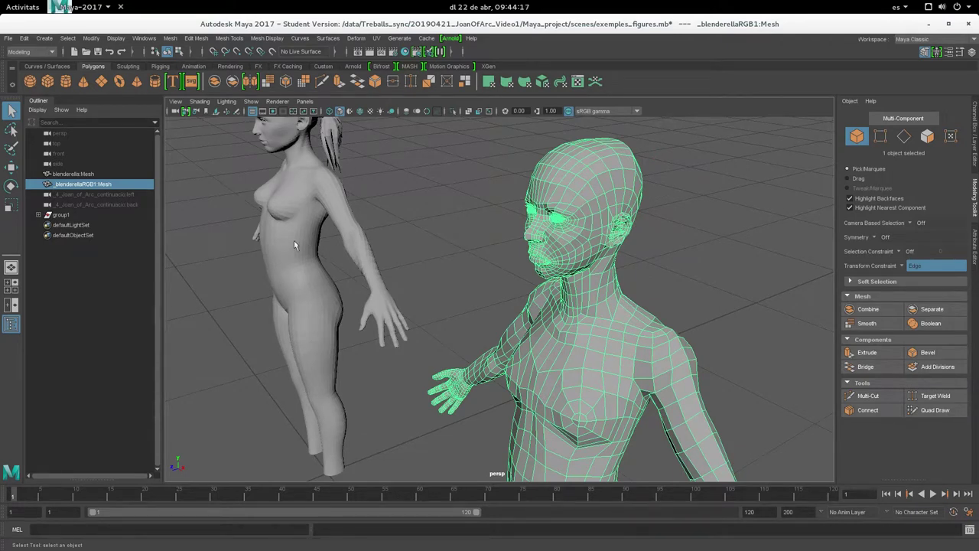
{"action": "left_click_drag", "start_coordinate": [425, 339], "coordinate": [463, 345], "text": "alt"}
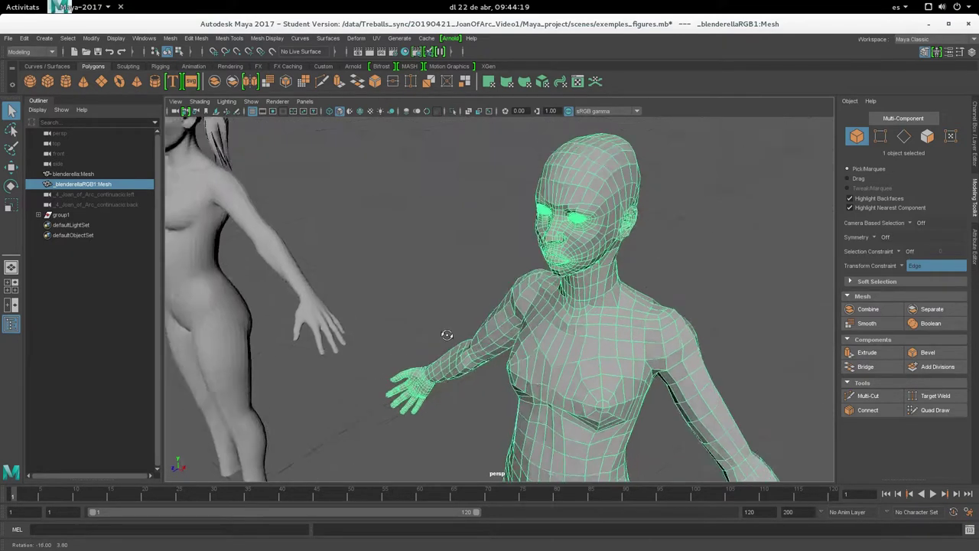
{"action": "right_click_drag", "start_coordinate": [463, 346], "coordinate": [485, 300], "text": "alt"}
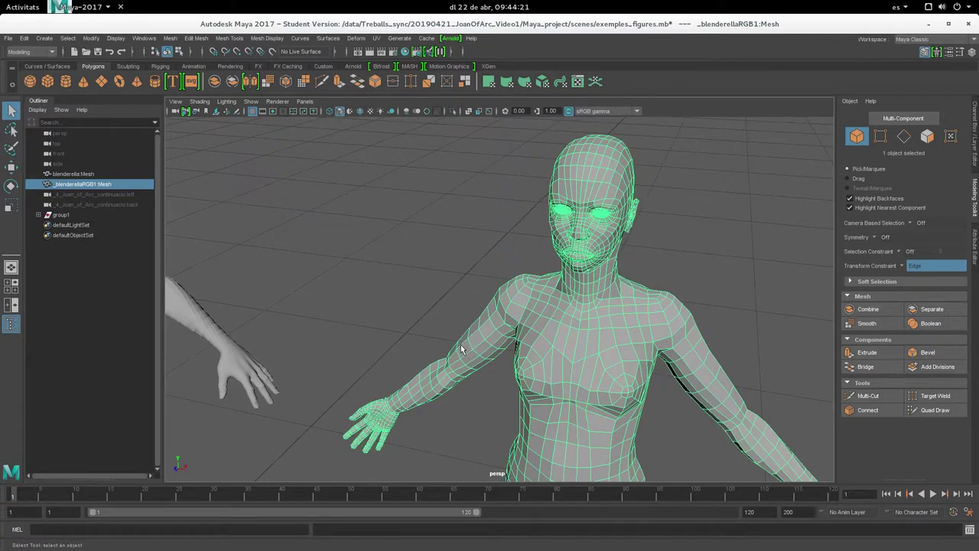
{"action": "middle_click_drag", "start_coordinate": [485, 300], "coordinate": [461, 267], "text": "alt"}
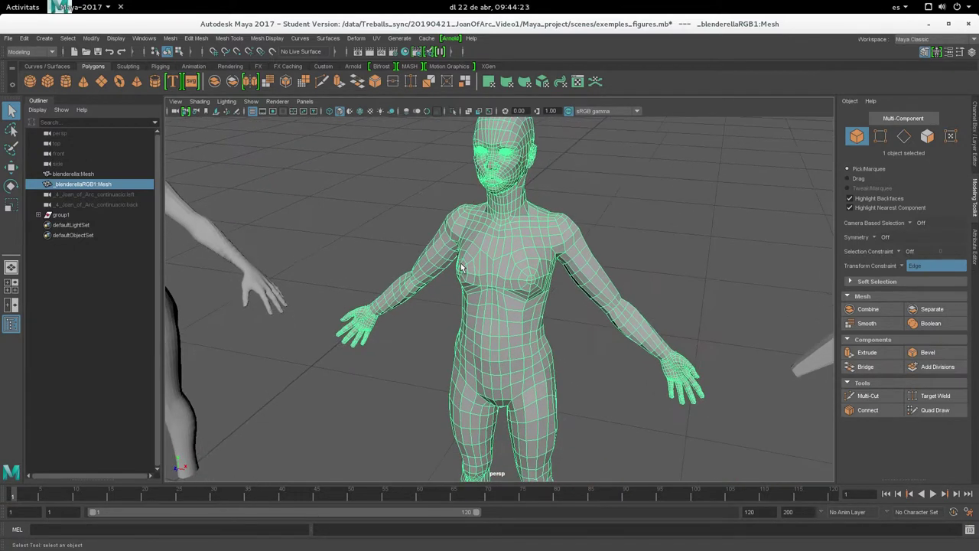
{"action": "mouse_move", "coordinate": [477, 369]}
{"action": "left_mouse_down", "text": "alt"}
{"action": "mouse_move", "coordinate": [522, 346]}
{"action": "mouse_move", "coordinate": [446, 345]}
{"action": "left_mouse_up", "text": "alt"}
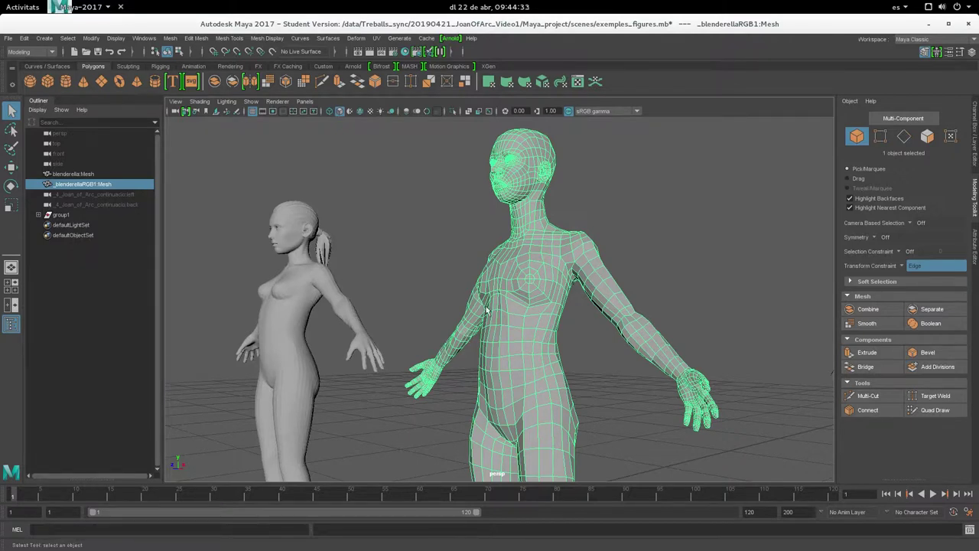
{"action": "mouse_move", "coordinate": [405, 389]}
{"action": "right_mouse_down", "text": "alt"}
{"action": "mouse_move", "coordinate": [438, 311]}
{"action": "mouse_move", "coordinate": [412, 335]}
{"action": "mouse_move", "coordinate": [459, 331]}
{"action": "right_mouse_up", "text": "alt"}
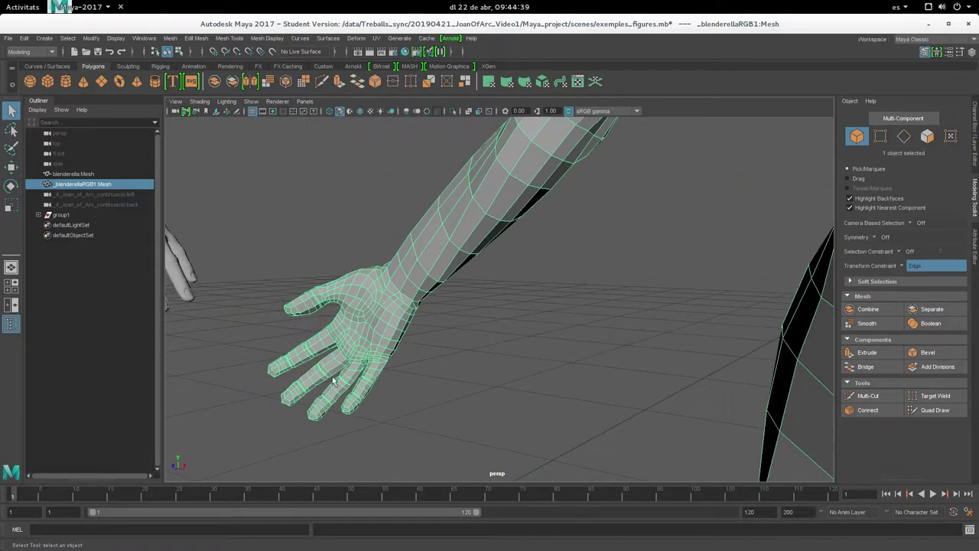
{"action": "left_click_drag", "start_coordinate": [359, 316], "coordinate": [537, 244], "text": "alt"}
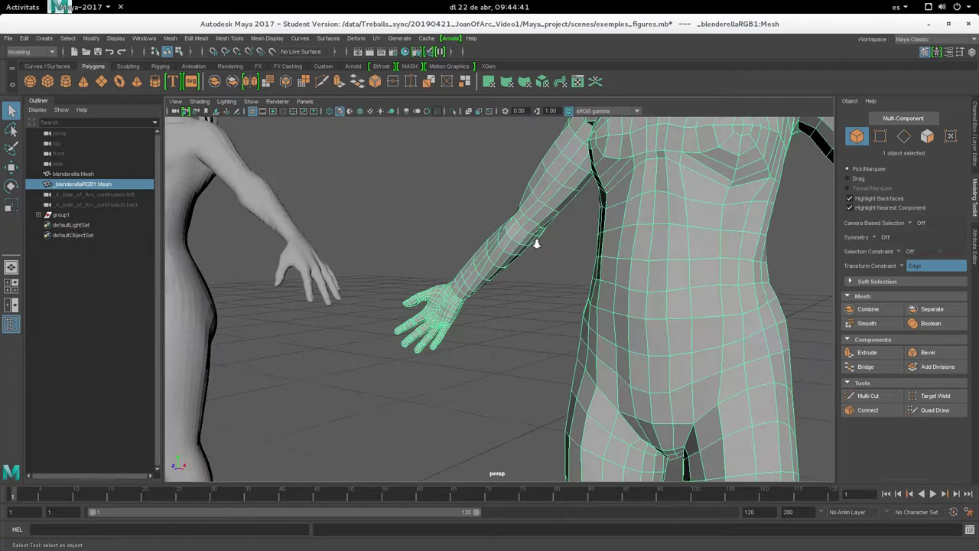
{"action": "right_click_drag", "start_coordinate": [537, 244], "coordinate": [497, 252], "text": "alt"}
{"action": "mouse_move", "coordinate": [497, 253]}
{"action": "left_mouse_down", "text": "alt"}
{"action": "mouse_move", "coordinate": [463, 339]}
{"action": "mouse_move", "coordinate": [455, 313]}
{"action": "left_mouse_up", "text": "alt"}
{"action": "mouse_move", "coordinate": [454, 313]}
{"action": "right_mouse_down", "text": "alt"}
{"action": "mouse_move", "coordinate": [472, 321]}
{"action": "mouse_move", "coordinate": [486, 314]}
{"action": "right_mouse_up", "text": "alt"}
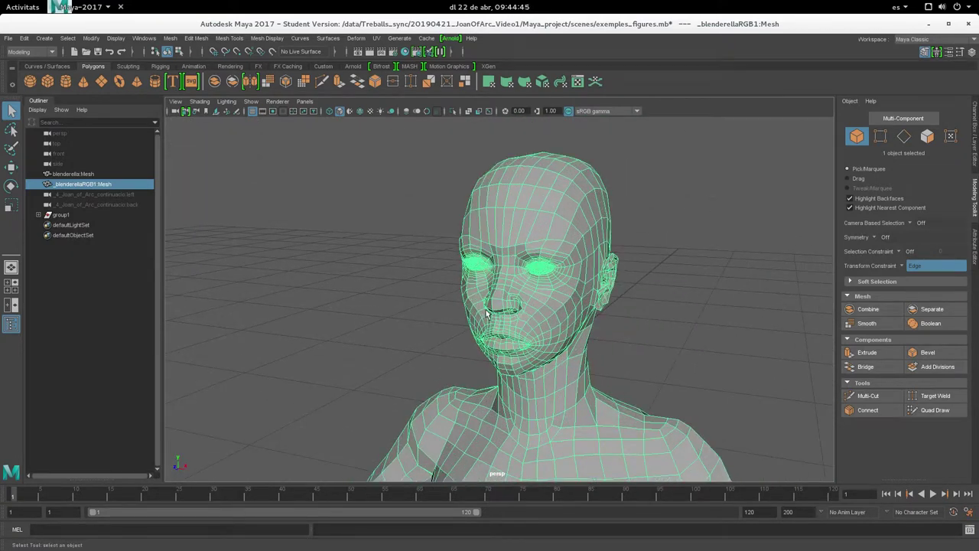
{"action": "left_click_drag", "start_coordinate": [493, 305], "coordinate": [529, 295], "text": "alt"}
{"action": "right_click_drag", "start_coordinate": [529, 295], "coordinate": [523, 344], "text": "alt"}
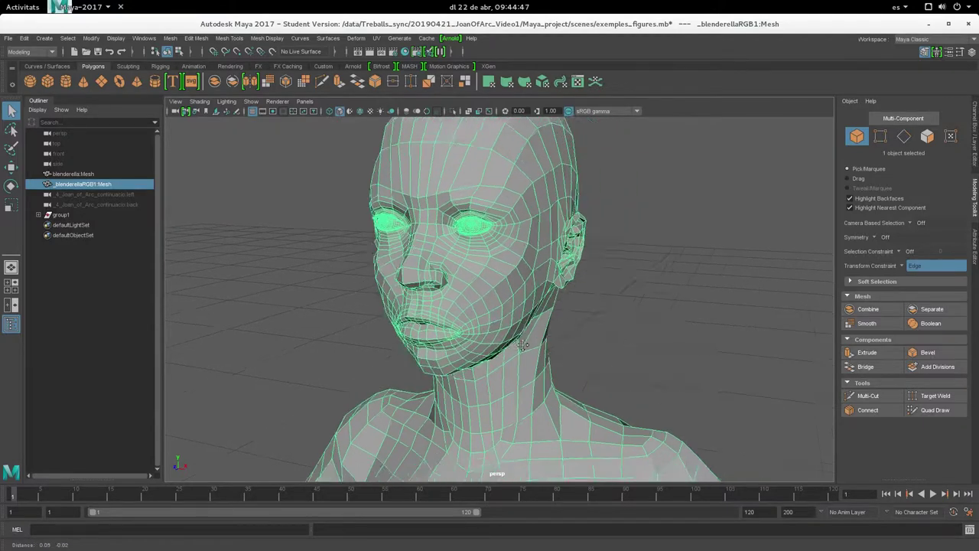
{"action": "left_click_drag", "start_coordinate": [524, 345], "coordinate": [532, 383], "text": "alt"}
{"action": "mouse_move", "coordinate": [532, 383]}
{"action": "right_mouse_down", "text": "alt"}
{"action": "mouse_move", "coordinate": [542, 425]}
{"action": "mouse_move", "coordinate": [655, 403]}
{"action": "right_mouse_up", "text": "alt"}
{"action": "middle_click_drag", "start_coordinate": [655, 403], "coordinate": [517, 289], "text": "alt"}
{"action": "mouse_move", "coordinate": [482, 314]}
{"action": "left_mouse_down", "text": "alt"}
{"action": "mouse_move", "coordinate": [462, 343]}
{"action": "mouse_move", "coordinate": [497, 319]}
{"action": "left_mouse_up", "text": "alt"}
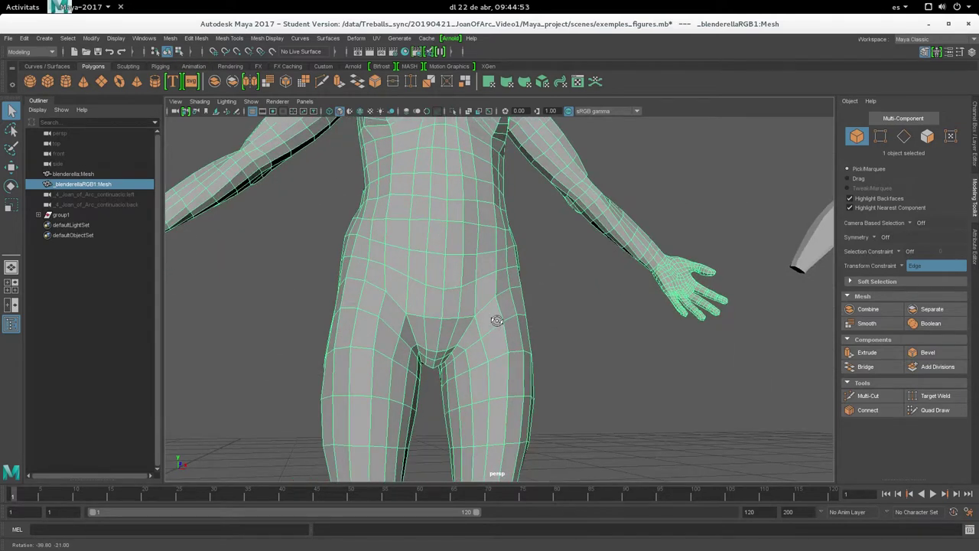
{"action": "right_click_drag", "start_coordinate": [496, 320], "coordinate": [387, 261], "text": "alt"}
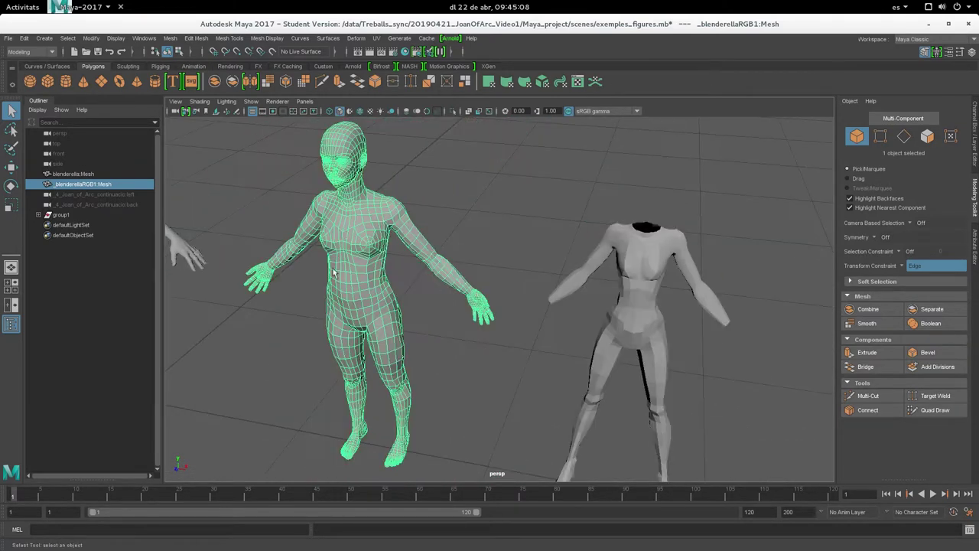
{"action": "middle_click_drag", "start_coordinate": [270, 260], "coordinate": [461, 243], "text": "alt"}
{"action": "left_click_drag", "start_coordinate": [461, 244], "coordinate": [519, 268], "text": "alt"}
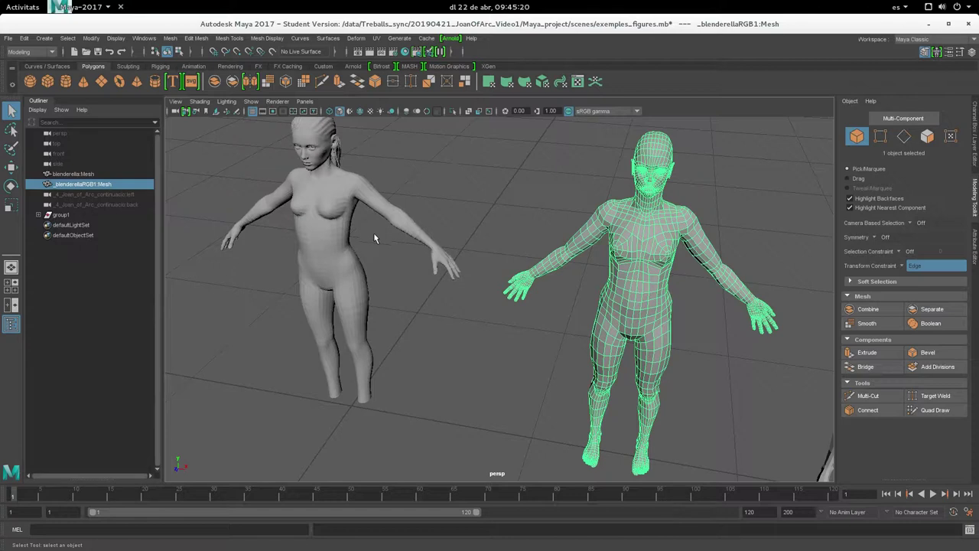
{"action": "middle_click_drag", "start_coordinate": [604, 394], "coordinate": [485, 398], "text": "alt"}
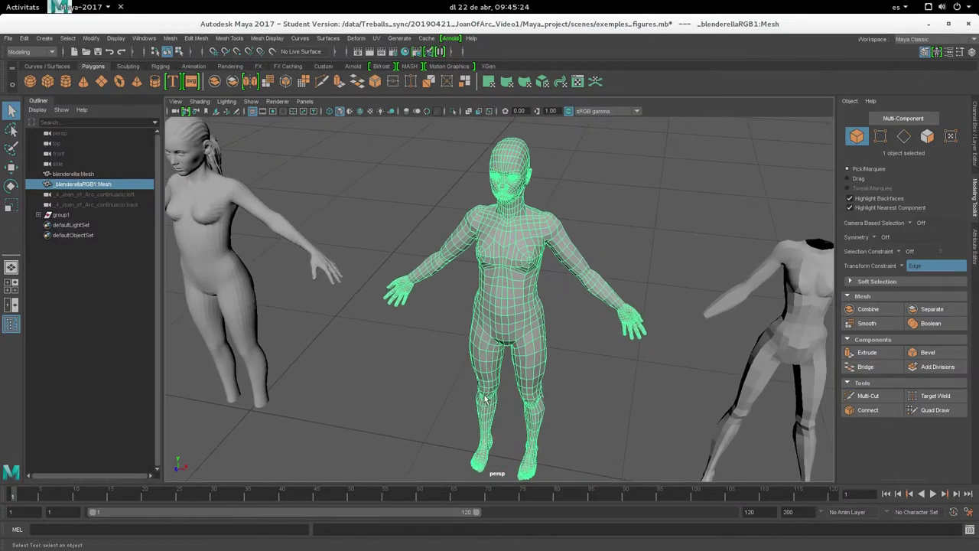
{"action": "mouse_move", "coordinate": [484, 398]}
{"action": "left_mouse_down", "text": "alt"}
{"action": "mouse_move", "coordinate": [460, 374]}
{"action": "mouse_move", "coordinate": [475, 373]}
{"action": "left_mouse_up", "text": "alt"}
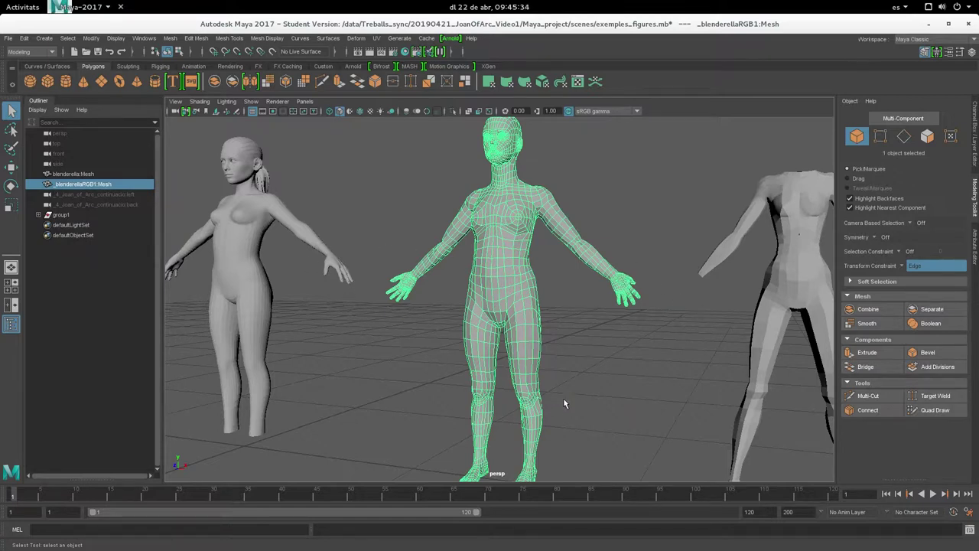
{"action": "mouse_move", "coordinate": [615, 355]}
{"action": "left_mouse_down", "text": "alt"}
{"action": "mouse_move", "coordinate": [485, 367]}
{"action": "mouse_move", "coordinate": [515, 357]}
{"action": "left_mouse_up", "text": "alt"}
- Select the headless low-poly figure group1 and orbit around it beside the reference bodies
{"action": "left_click", "coordinate": [620, 309]}
{"action": "mouse_move", "coordinate": [620, 309]}
{"action": "left_mouse_down", "text": "alt"}
{"action": "mouse_move", "coordinate": [534, 274]}
{"action": "mouse_move", "coordinate": [653, 282]}
{"action": "left_mouse_up", "text": "alt"}
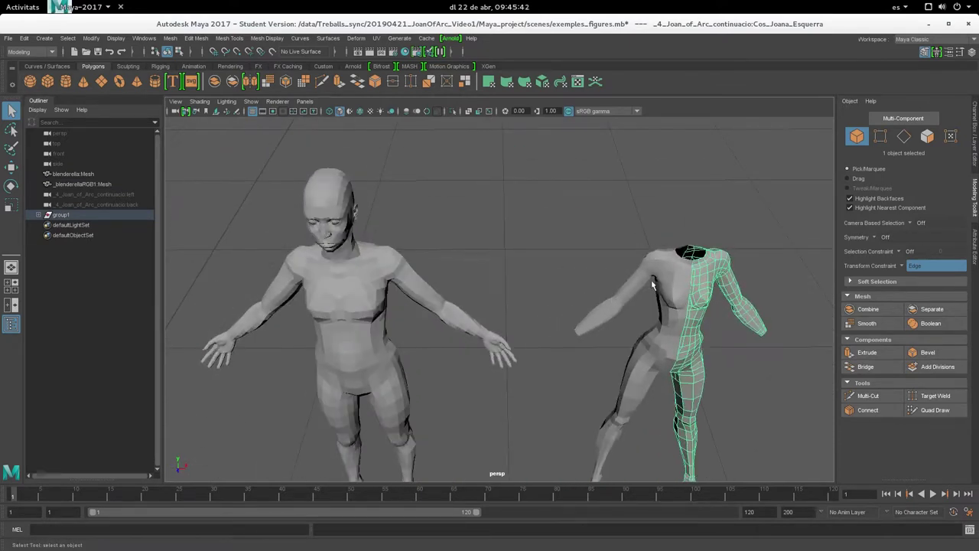
{"action": "left_click_drag", "start_coordinate": [643, 389], "coordinate": [555, 408], "text": "alt"}
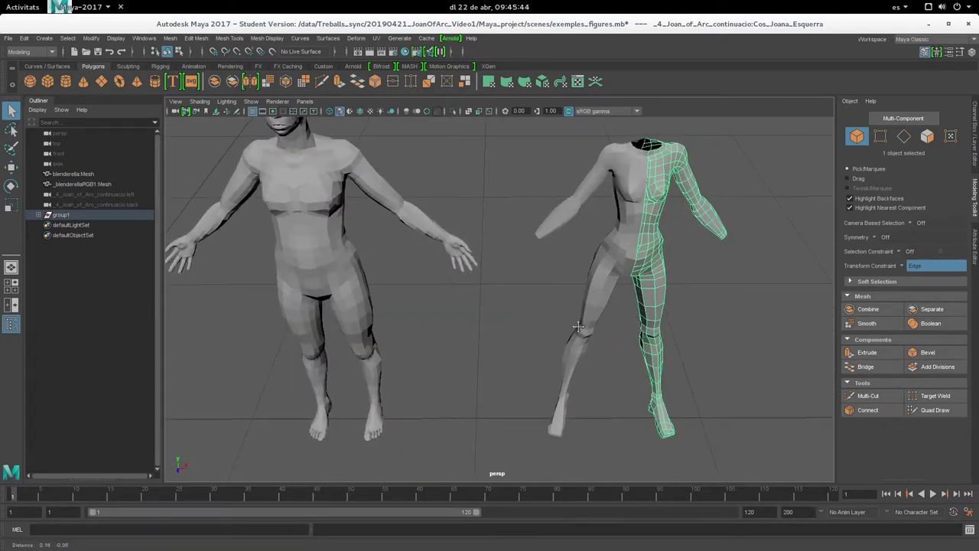
{"action": "middle_click_drag", "start_coordinate": [556, 407], "coordinate": [510, 429], "text": "alt"}
{"action": "left_click_drag", "start_coordinate": [492, 413], "coordinate": [463, 407], "text": "alt"}
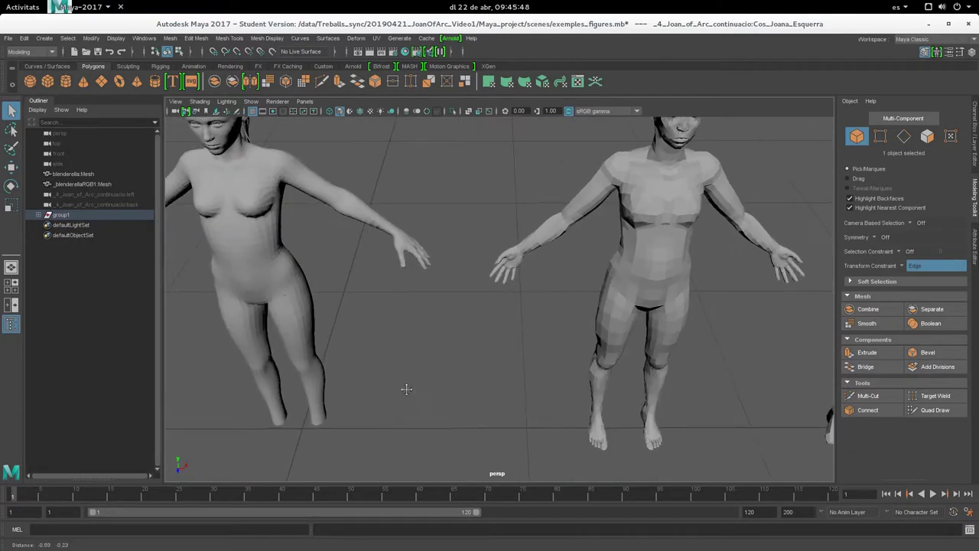
{"action": "middle_click_drag", "start_coordinate": [669, 379], "coordinate": [461, 373], "text": "alt"}
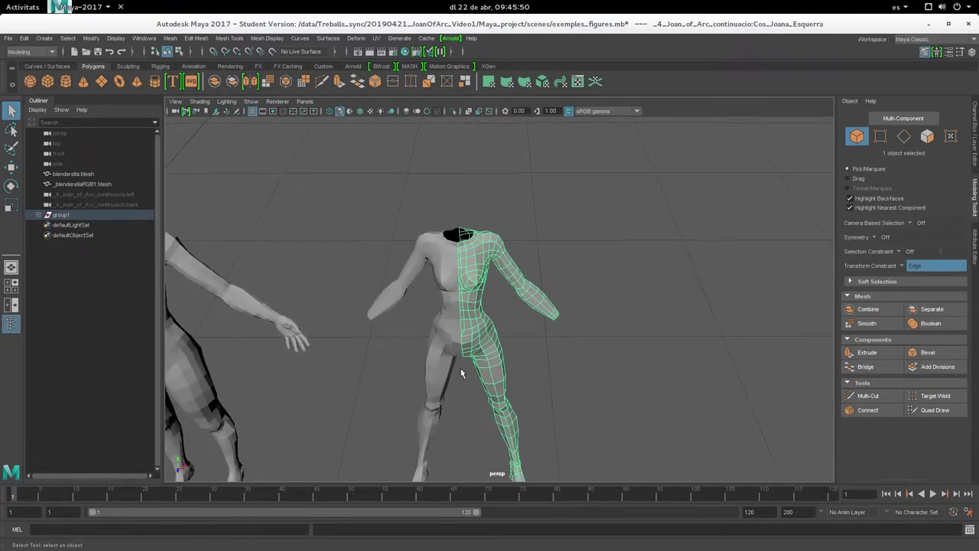
{"action": "left_click_drag", "start_coordinate": [476, 334], "coordinate": [460, 313], "text": "alt"}
{"action": "mouse_move", "coordinate": [481, 236]}
{"action": "left_mouse_down", "text": "alt"}
{"action": "mouse_move", "coordinate": [465, 207]}
{"action": "mouse_move", "coordinate": [438, 217]}
{"action": "left_mouse_up", "text": "alt"}
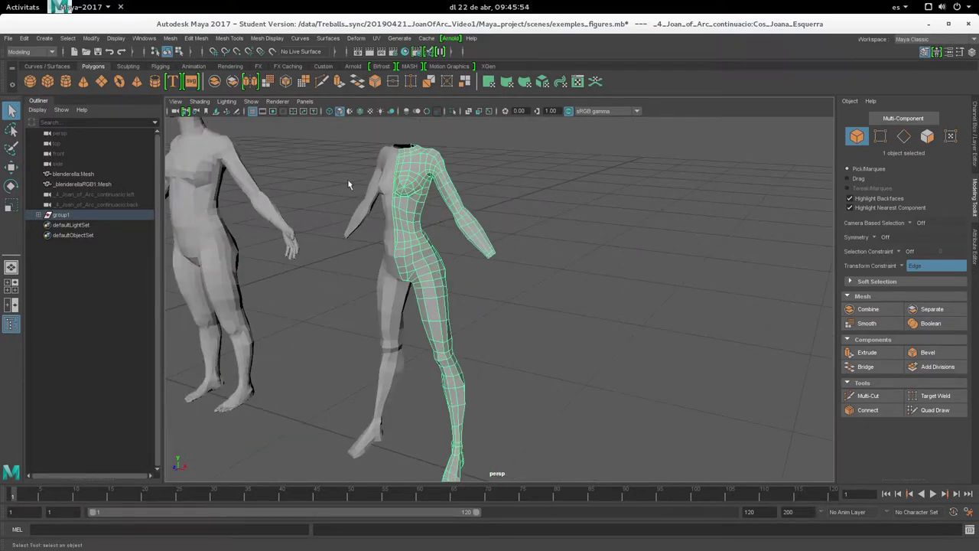
- Compare the smooth left reference figure with group1, frame all three, then Alt+Tab toward Firefox
{"action": "left_click", "coordinate": [199, 218]}
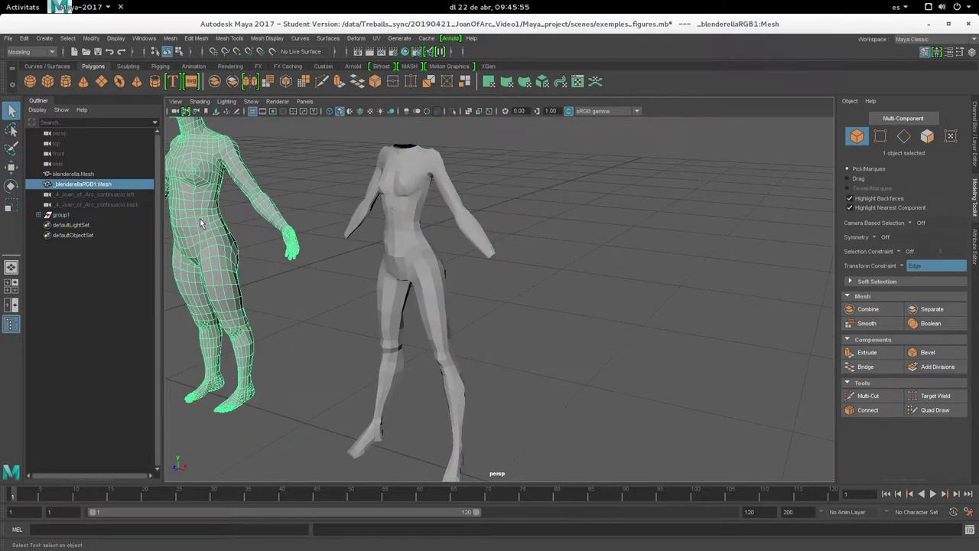
{"action": "left_click", "coordinate": [406, 217]}
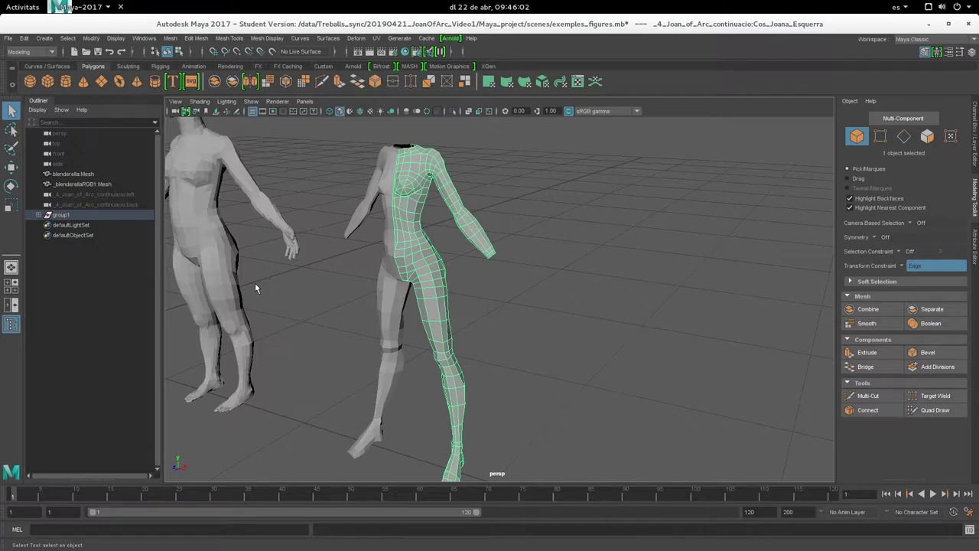
{"action": "left_click_drag", "start_coordinate": [407, 237], "coordinate": [426, 237], "text": "alt"}
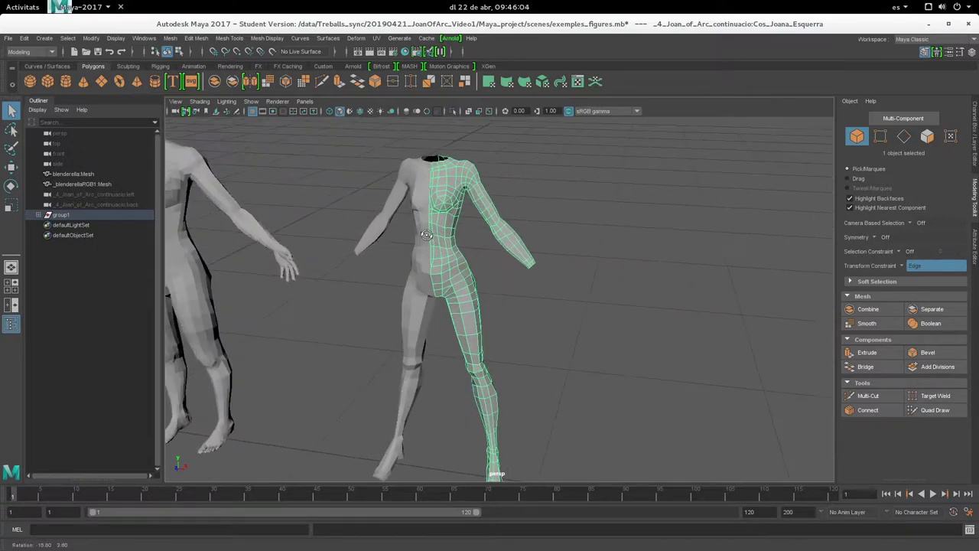
{"action": "key", "text": "a"}
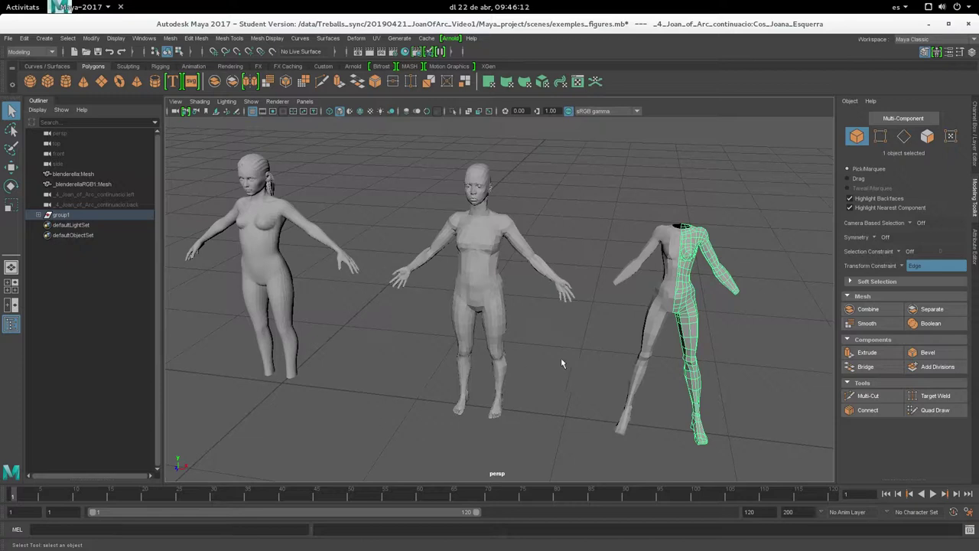
{"action": "left_click_drag", "start_coordinate": [561, 364], "coordinate": [612, 375], "text": "alt"}
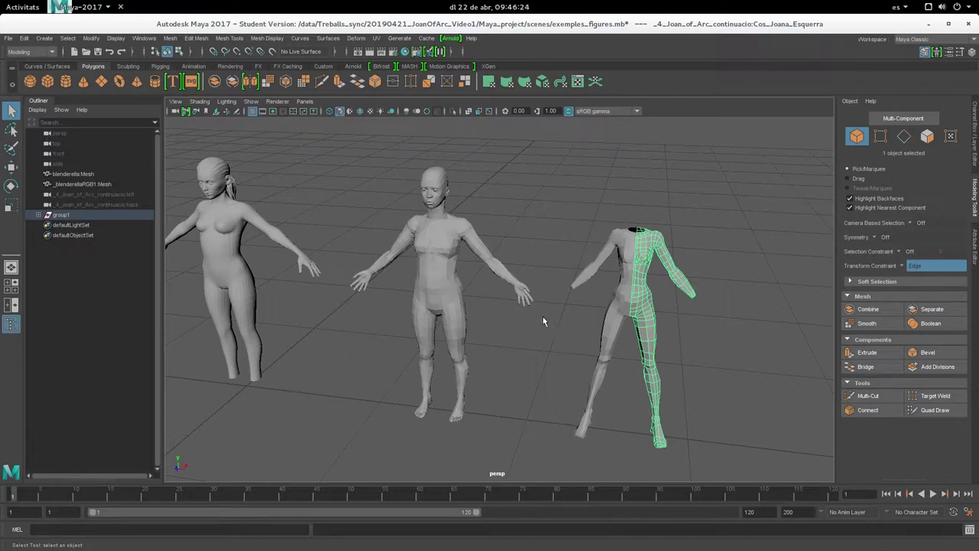
{"action": "key", "text": "alt+Tab"}
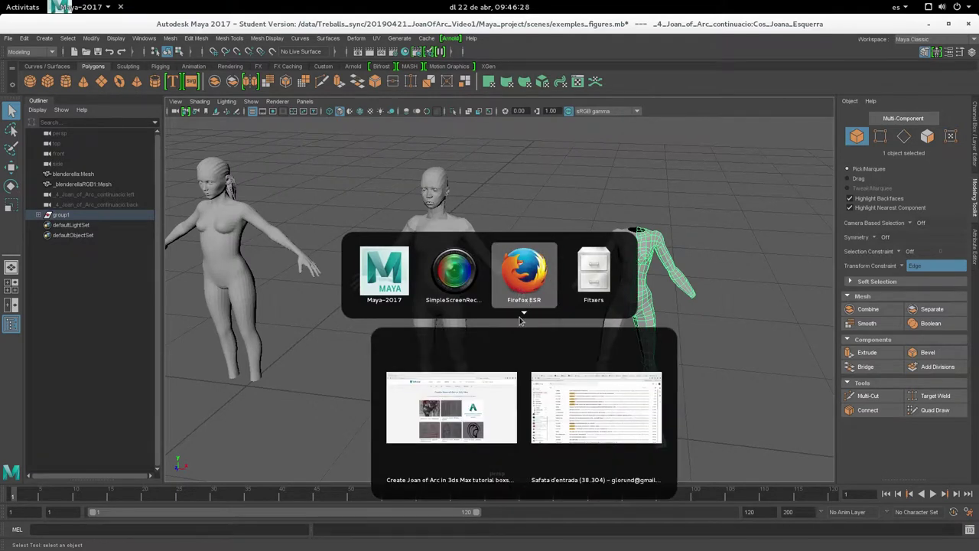
- Bring Firefox forward and go back to the Joan of Arc box-set list
{"action": "left_click", "coordinate": [490, 394]}
{"action": "left_click", "coordinate": [490, 394]}
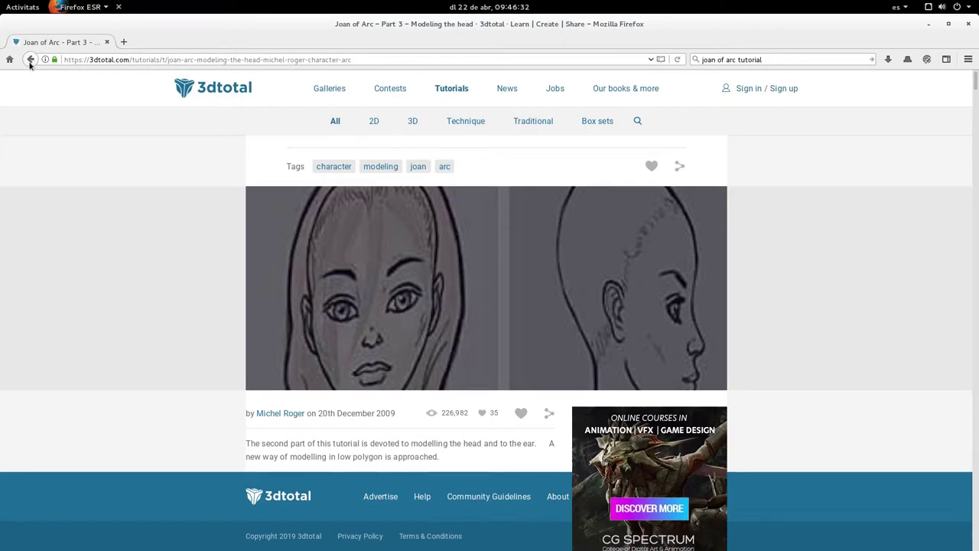
{"action": "left_click", "coordinate": [31, 60]}
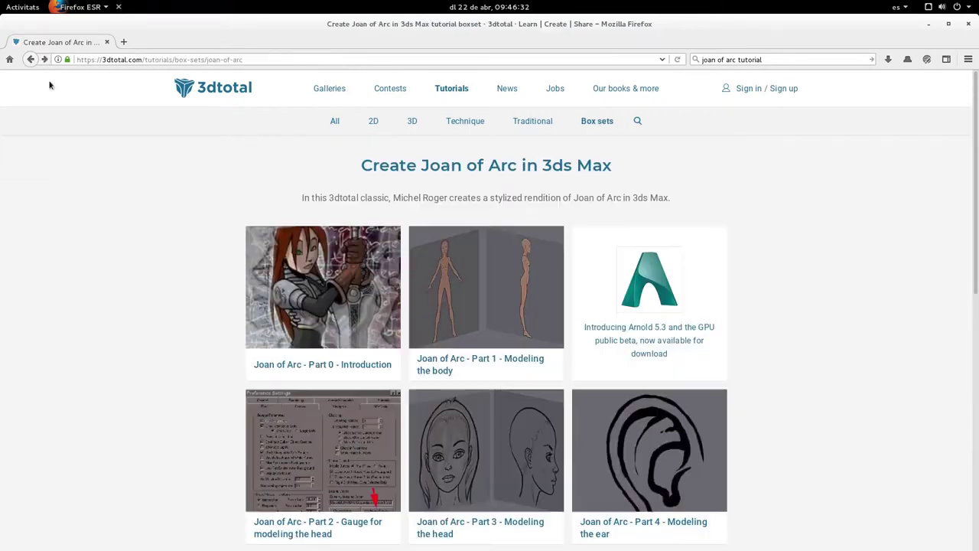
{"action": "scroll", "coordinate": [474, 332], "scroll_direction": "down", "scroll_amount": 3}
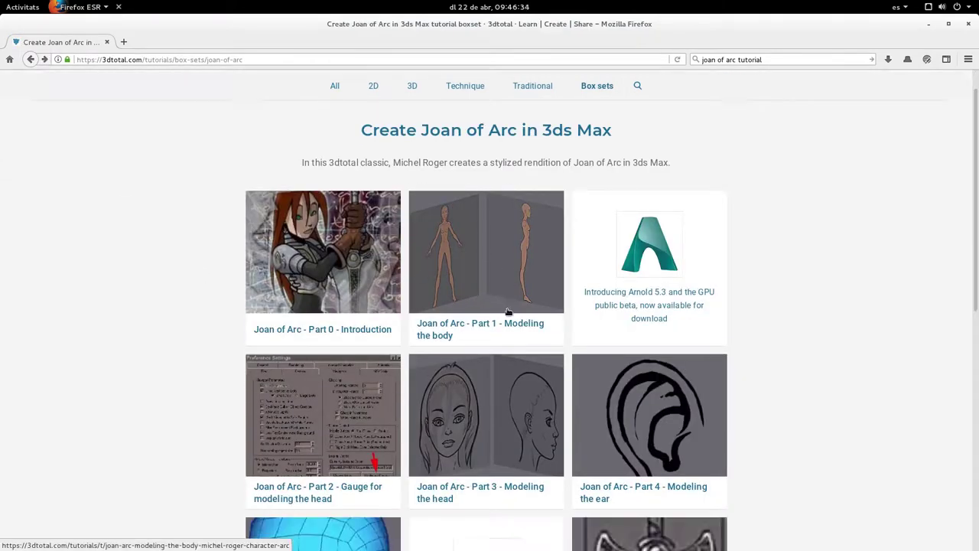
{"action": "scroll", "coordinate": [475, 331], "scroll_direction": "up", "scroll_amount": 3}
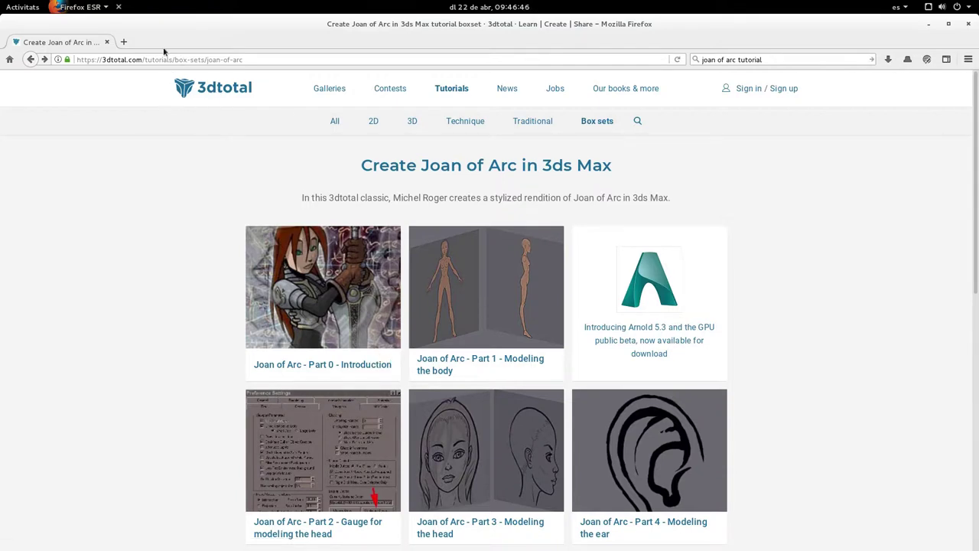
- Open Joan of Arc Part 0 – Introduction and scroll through its reference illustrations
{"action": "left_click", "coordinate": [349, 358]}
{"action": "scroll", "coordinate": [260, 408], "scroll_direction": "down", "scroll_amount": 4}
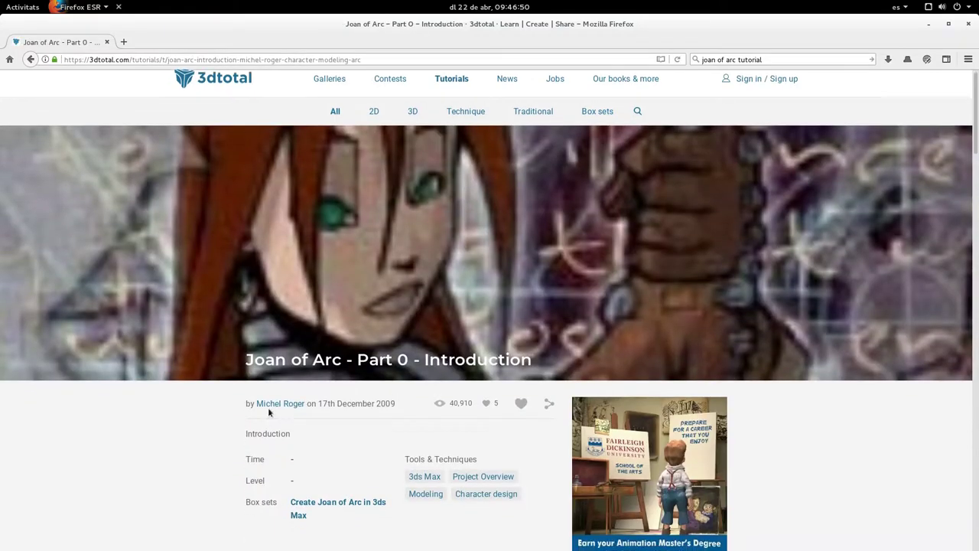
{"action": "scroll", "coordinate": [383, 398], "scroll_direction": "down", "scroll_amount": 3}
{"action": "scroll", "coordinate": [498, 384], "scroll_direction": "down", "scroll_amount": 5}
{"action": "scroll", "coordinate": [498, 384], "scroll_direction": "down", "scroll_amount": 3}
{"action": "scroll", "coordinate": [466, 405], "scroll_direction": "up", "scroll_amount": 3}
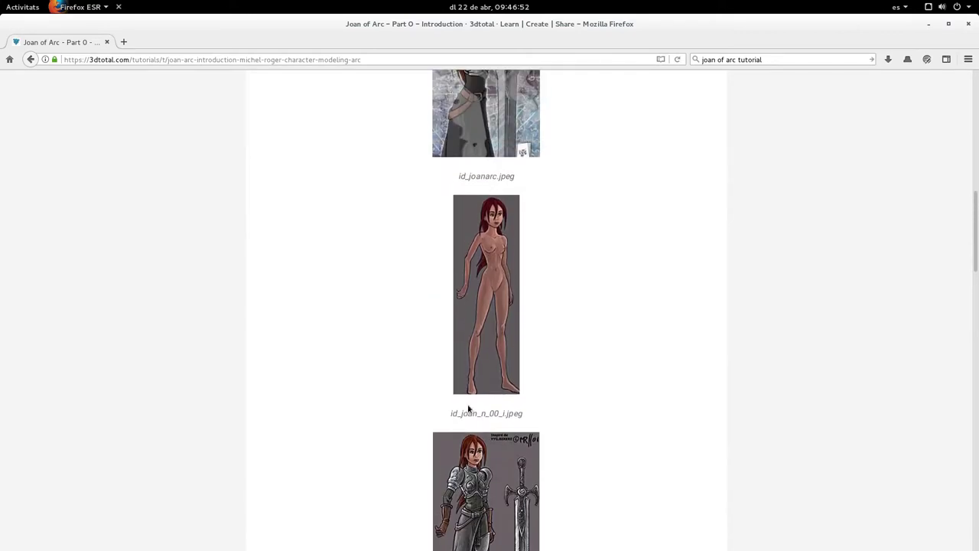
{"action": "scroll", "coordinate": [455, 306], "scroll_direction": "up", "scroll_amount": 3}
{"action": "scroll", "coordinate": [602, 396], "scroll_direction": "down", "scroll_amount": 3}
{"action": "scroll", "coordinate": [781, 527], "scroll_direction": "down", "scroll_amount": 3}
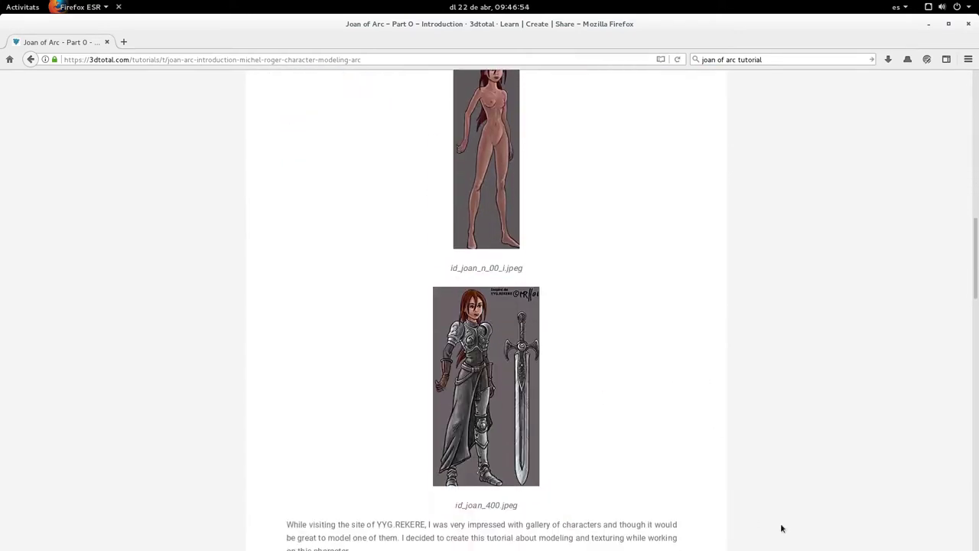
{"action": "scroll", "coordinate": [728, 479], "scroll_direction": "down", "scroll_amount": 4}
{"action": "scroll", "coordinate": [729, 478], "scroll_direction": "down", "scroll_amount": 4}
{"action": "scroll", "coordinate": [725, 475], "scroll_direction": "up", "scroll_amount": 4}
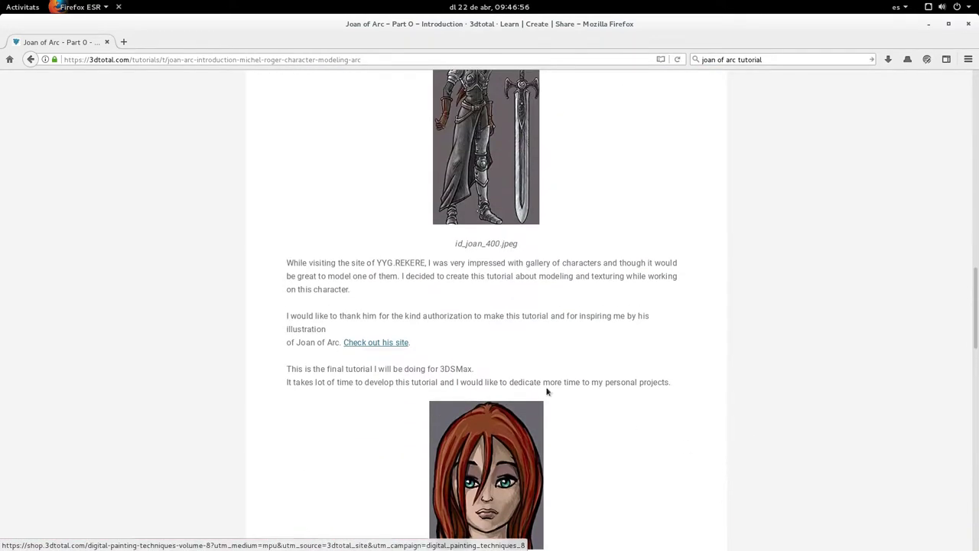
{"action": "scroll", "coordinate": [546, 390], "scroll_direction": "down", "scroll_amount": 4}
{"action": "scroll", "coordinate": [436, 329], "scroll_direction": "down", "scroll_amount": 3}
{"action": "scroll", "coordinate": [448, 344], "scroll_direction": "up", "scroll_amount": 5}
{"action": "scroll", "coordinate": [453, 353], "scroll_direction": "down", "scroll_amount": 3}
{"action": "scroll", "coordinate": [520, 386], "scroll_direction": "down", "scroll_amount": 2}
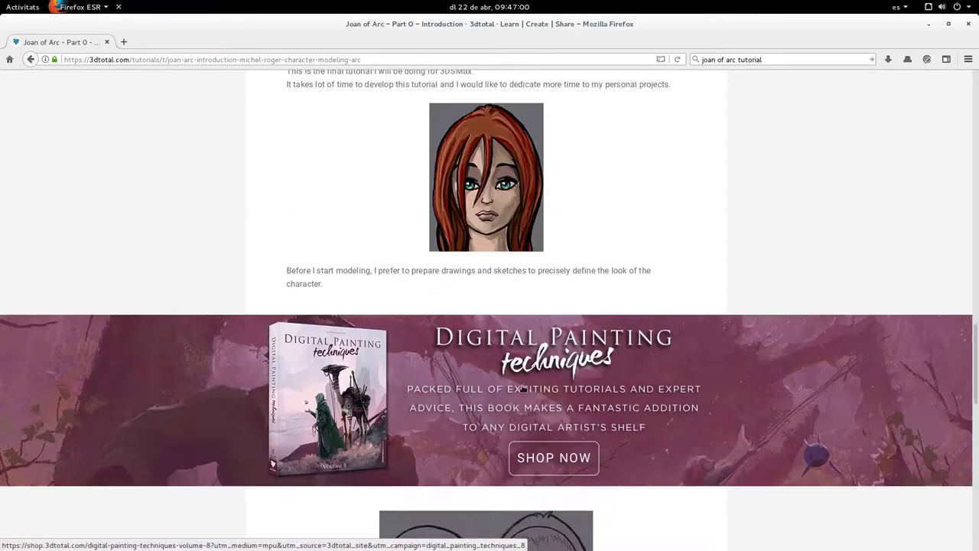
{"action": "scroll", "coordinate": [523, 389], "scroll_direction": "down", "scroll_amount": 3}
{"action": "scroll", "coordinate": [522, 394], "scroll_direction": "down", "scroll_amount": 3}
{"action": "scroll", "coordinate": [528, 405], "scroll_direction": "down", "scroll_amount": 4}
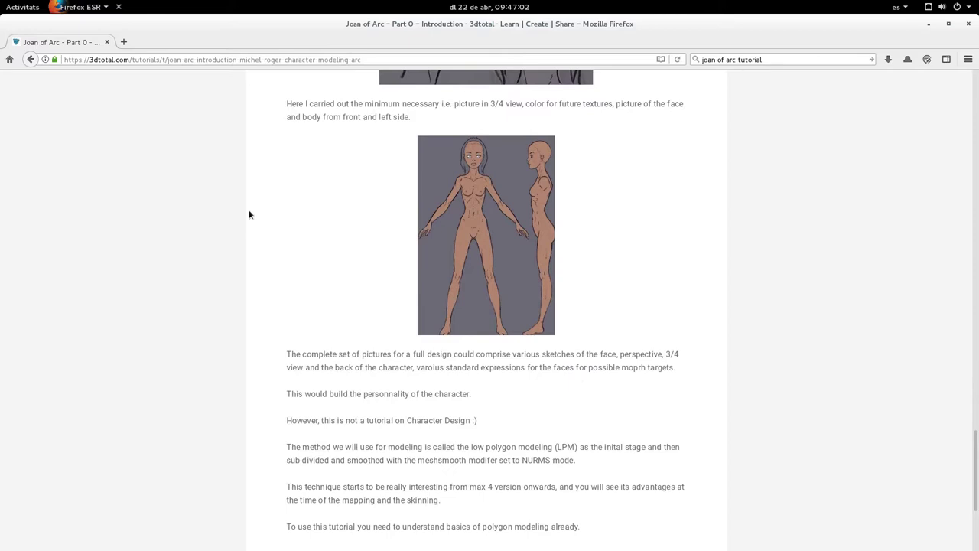
{"action": "scroll", "coordinate": [558, 401], "scroll_direction": "down", "scroll_amount": 4}
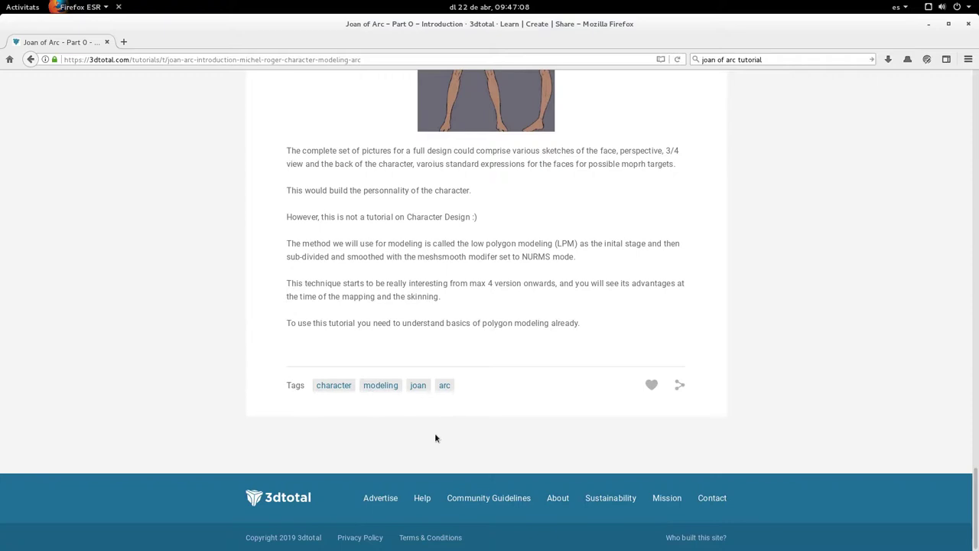
{"action": "scroll", "coordinate": [435, 438], "scroll_direction": "up", "scroll_amount": 3}
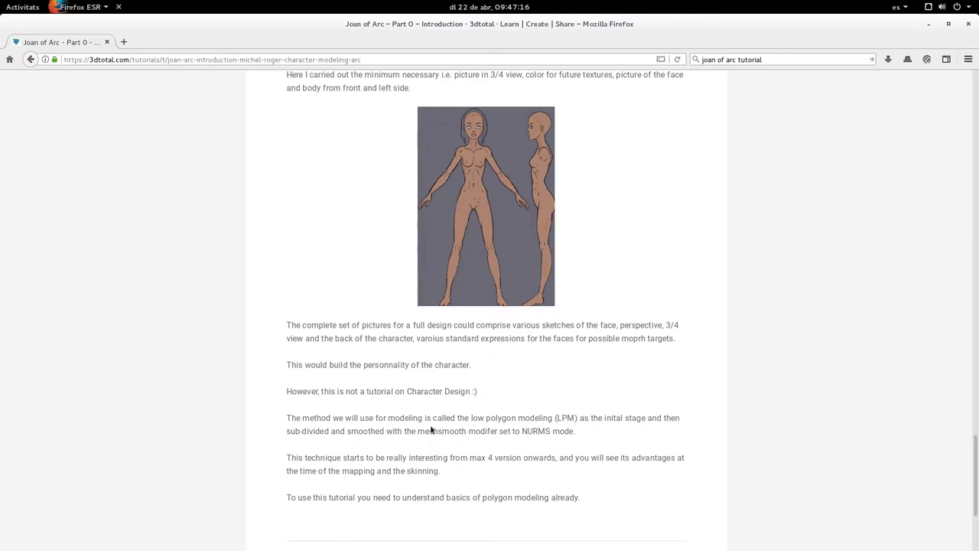
{"action": "scroll", "coordinate": [593, 454], "scroll_direction": "down", "scroll_amount": 1}
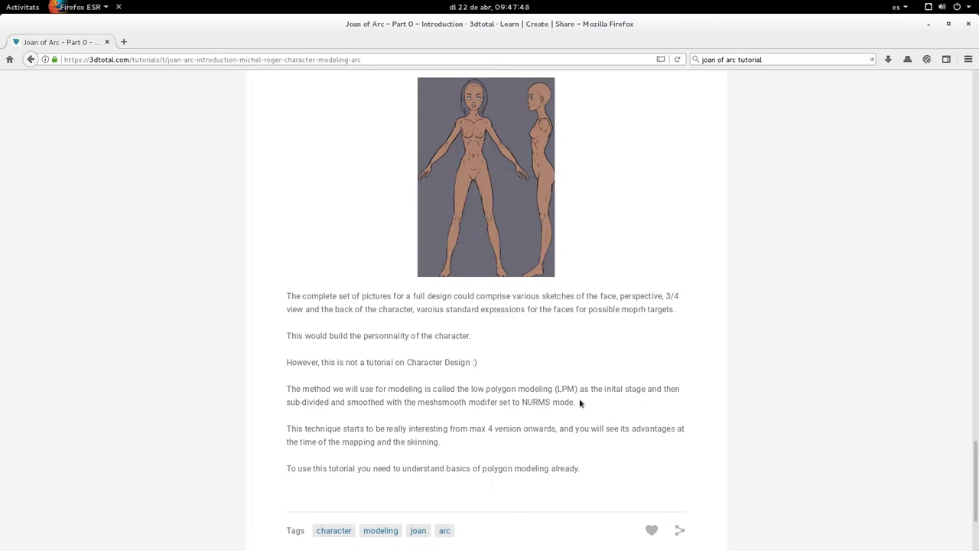
- Dismiss a page context menu and scroll back up through the front and side body drawings
{"action": "right_click", "coordinate": [576, 409]}
{"action": "left_click", "coordinate": [583, 341]}
{"action": "scroll", "coordinate": [641, 438], "scroll_direction": "down", "scroll_amount": 1}
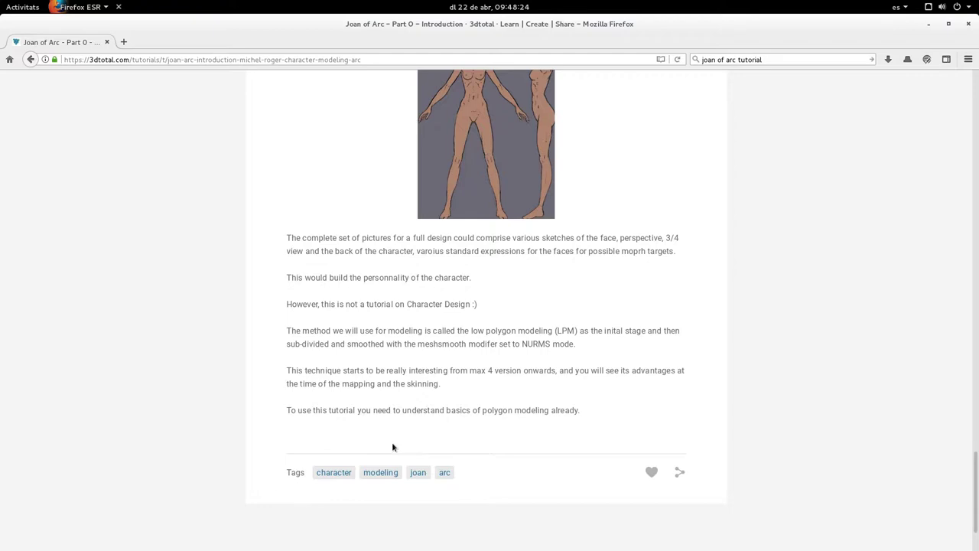
{"action": "scroll", "coordinate": [387, 451], "scroll_direction": "up", "scroll_amount": 5}
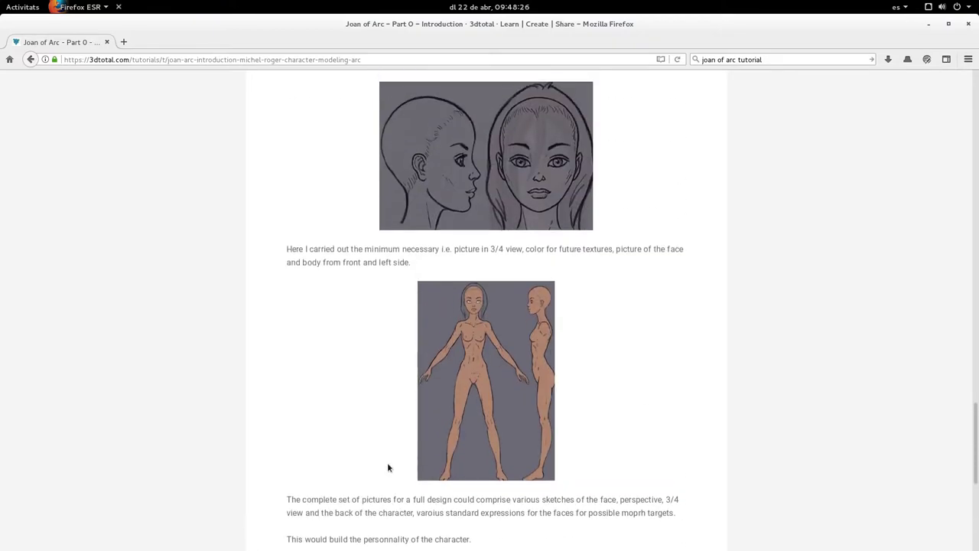
{"action": "scroll", "coordinate": [388, 467], "scroll_direction": "up", "scroll_amount": 7}
{"action": "scroll", "coordinate": [339, 470], "scroll_direction": "up", "scroll_amount": 3}
{"action": "scroll", "coordinate": [229, 255], "scroll_direction": "up", "scroll_amount": 5}
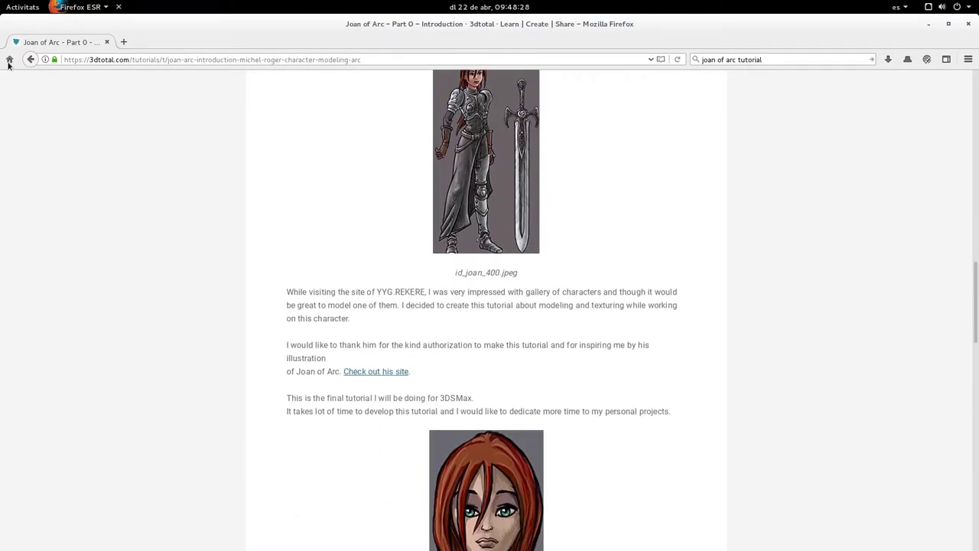
- Return to the box-set list and open Joan of Arc Part 1 – Modeling the body
{"action": "left_click", "coordinate": [30, 60]}
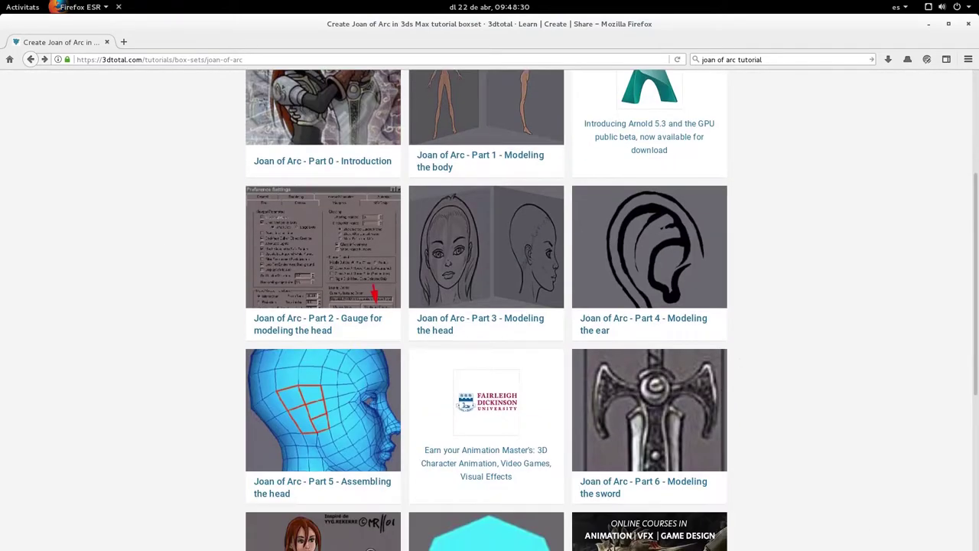
{"action": "scroll", "coordinate": [862, 455], "scroll_direction": "up", "scroll_amount": 5}
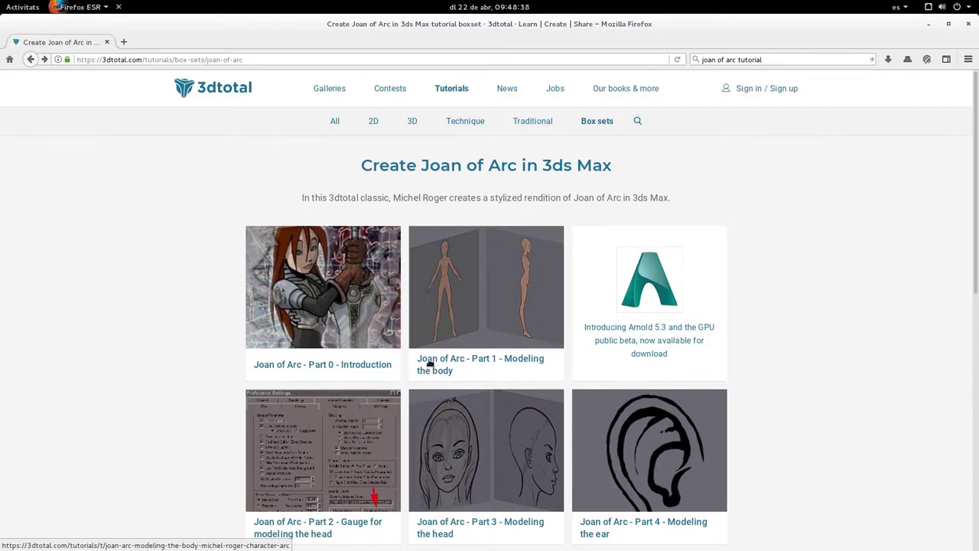
{"action": "left_click", "coordinate": [504, 304]}
- Scroll down the Part 1 tutorial to the cube and foot extrusion images
{"action": "scroll", "coordinate": [652, 386], "scroll_direction": "down", "scroll_amount": 5}
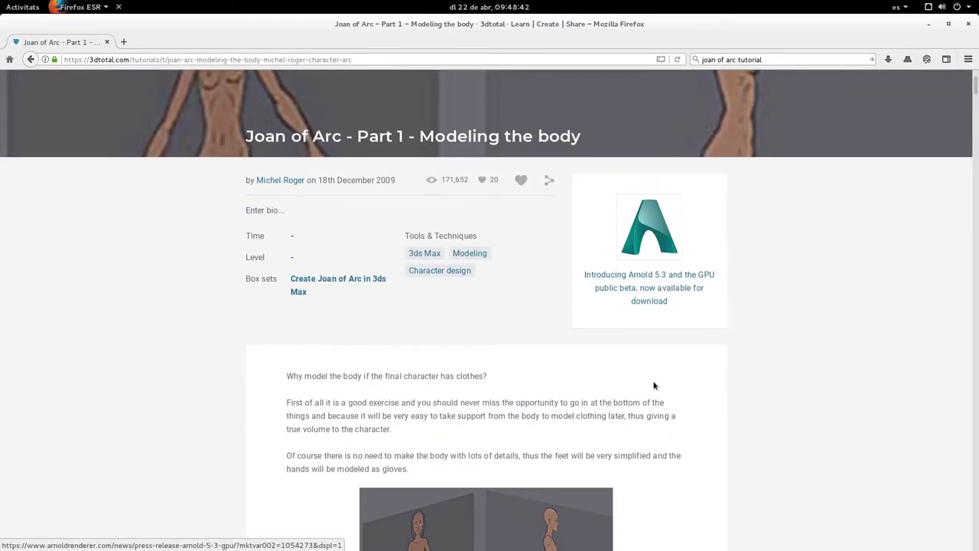
{"action": "scroll", "coordinate": [684, 378], "scroll_direction": "down", "scroll_amount": 2}
{"action": "scroll", "coordinate": [687, 376], "scroll_direction": "down", "scroll_amount": 3}
{"action": "scroll", "coordinate": [693, 428], "scroll_direction": "down", "scroll_amount": 3}
{"action": "scroll", "coordinate": [704, 457], "scroll_direction": "down", "scroll_amount": 3}
{"action": "scroll", "coordinate": [708, 456], "scroll_direction": "down", "scroll_amount": 3}
{"action": "scroll", "coordinate": [707, 457], "scroll_direction": "down", "scroll_amount": 4}
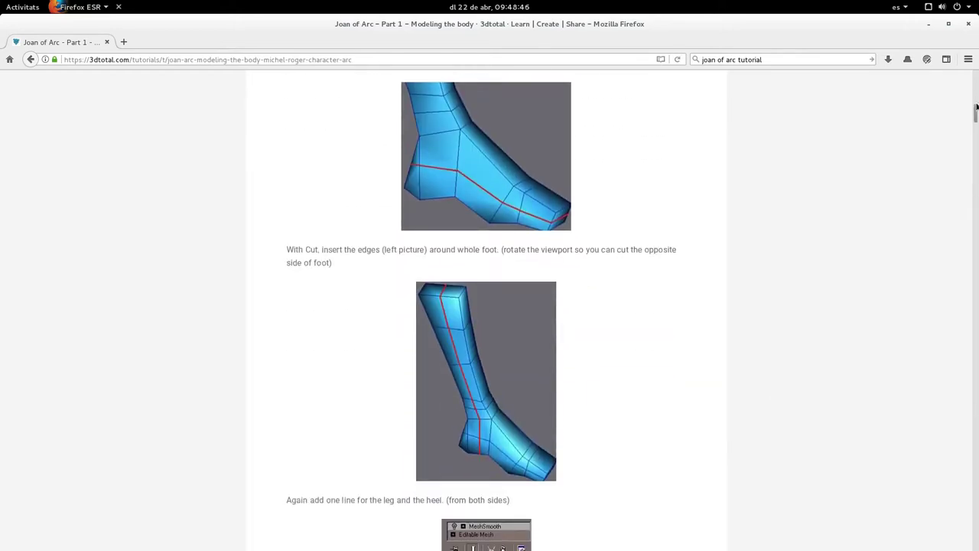
{"action": "mouse_move", "coordinate": [976, 109]}
{"action": "left_mouse_down"}
{"action": "mouse_move", "coordinate": [958, 86]}
{"action": "mouse_move", "coordinate": [975, 138]}
{"action": "mouse_move", "coordinate": [961, 154]}
{"action": "mouse_move", "coordinate": [959, 185]}
{"action": "mouse_move", "coordinate": [963, 97]}
{"action": "left_mouse_up"}
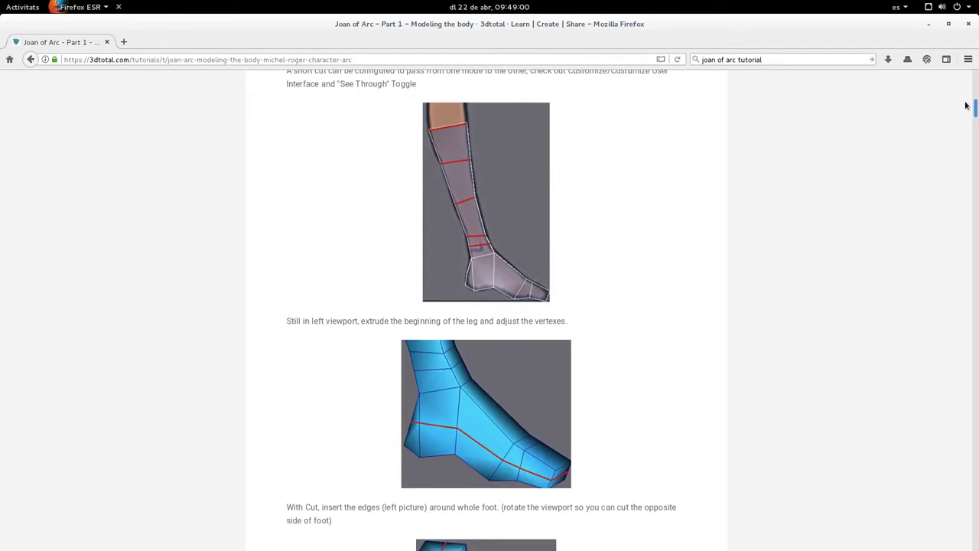
{"action": "left_click_drag", "start_coordinate": [963, 97], "coordinate": [966, 101]}
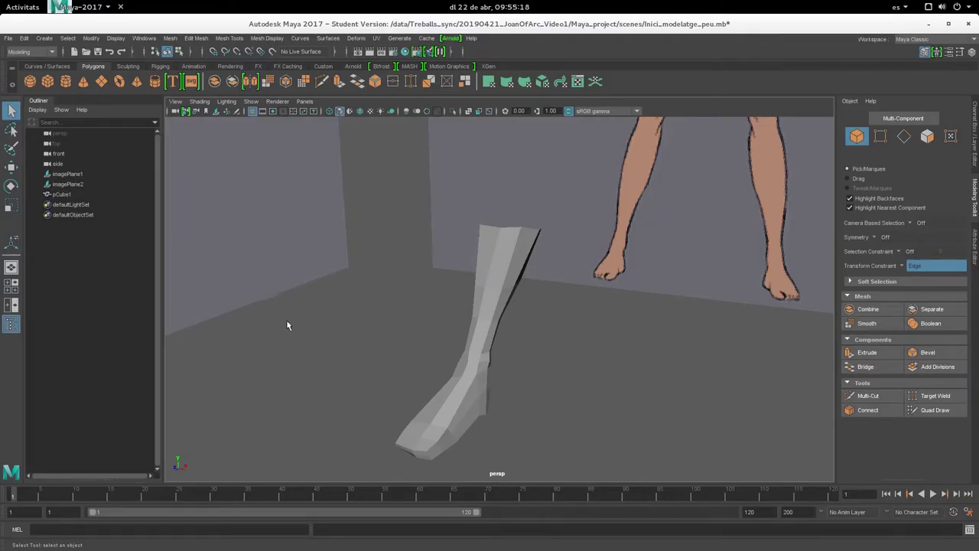
- Orbit around the blocky low-poly leg-and-foot mesh in Inici_modelatge_peu.mb
{"action": "mouse_move", "coordinate": [286, 325]}
{"action": "left_mouse_down", "text": "alt"}
{"action": "mouse_move", "coordinate": [367, 324]}
{"action": "mouse_move", "coordinate": [360, 311]}
{"action": "mouse_move", "coordinate": [290, 300]}
{"action": "mouse_move", "coordinate": [414, 358]}
{"action": "mouse_move", "coordinate": [480, 319]}
{"action": "mouse_move", "coordinate": [339, 324]}
{"action": "mouse_move", "coordinate": [389, 290]}
{"action": "mouse_move", "coordinate": [412, 292]}
{"action": "mouse_move", "coordinate": [422, 308]}
{"action": "mouse_move", "coordinate": [375, 310]}
{"action": "mouse_move", "coordinate": [444, 368]}
{"action": "mouse_move", "coordinate": [428, 345]}
{"action": "mouse_move", "coordinate": [437, 296]}
{"action": "mouse_move", "coordinate": [465, 283]}
{"action": "mouse_move", "coordinate": [375, 301]}
{"action": "mouse_move", "coordinate": [353, 298]}
{"action": "mouse_move", "coordinate": [319, 271]}
{"action": "mouse_move", "coordinate": [406, 302]}
{"action": "mouse_move", "coordinate": [494, 374]}
{"action": "mouse_move", "coordinate": [466, 344]}
{"action": "mouse_move", "coordinate": [455, 306]}
{"action": "mouse_move", "coordinate": [478, 333]}
{"action": "left_mouse_up", "text": "alt"}
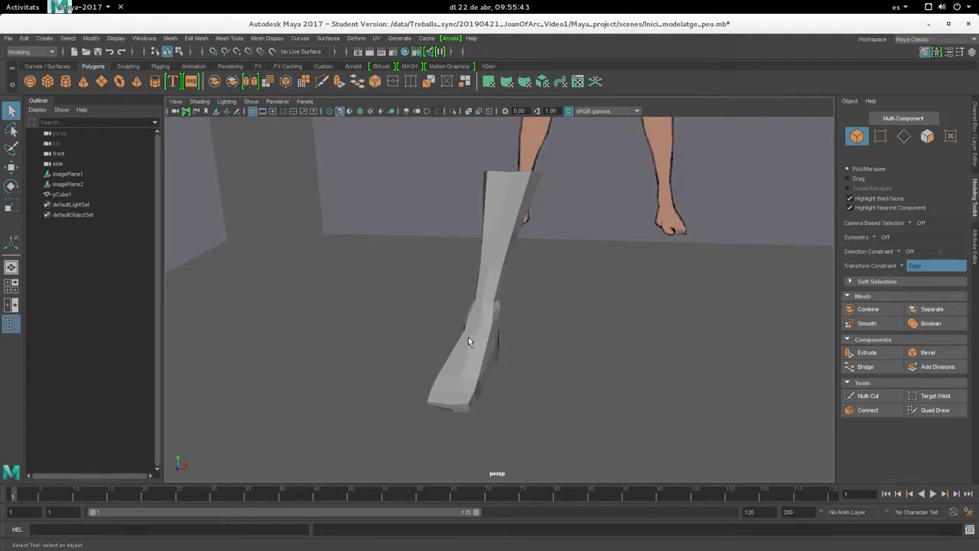
- Orbit the boot-shaped leg mesh from several sides against the reference leg drawings
{"action": "mouse_move", "coordinate": [411, 376]}
{"action": "left_mouse_down", "text": "alt"}
{"action": "mouse_move", "coordinate": [375, 388]}
{"action": "mouse_move", "coordinate": [415, 375]}
{"action": "mouse_move", "coordinate": [400, 357]}
{"action": "mouse_move", "coordinate": [376, 365]}
{"action": "left_mouse_up", "text": "alt"}
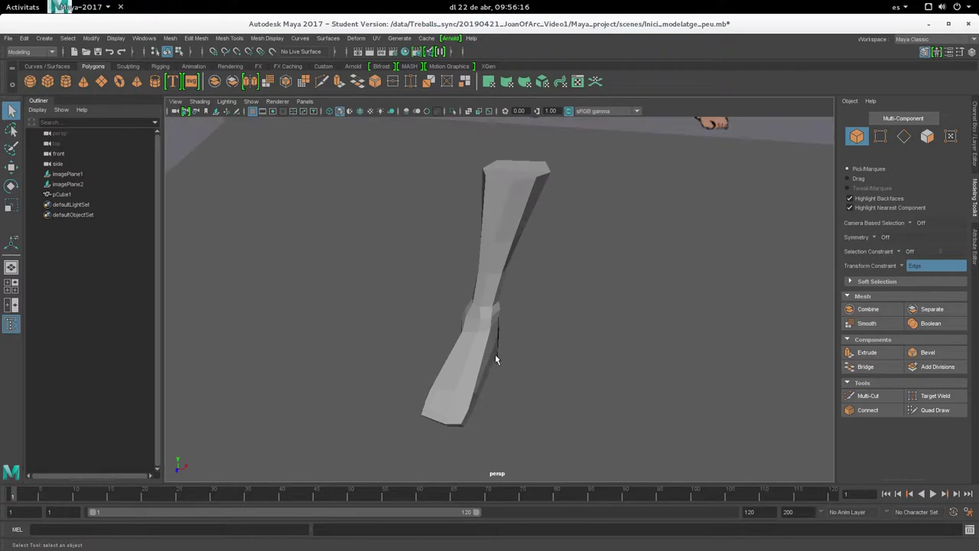
{"action": "mouse_move", "coordinate": [536, 349]}
{"action": "left_mouse_down", "text": "alt"}
{"action": "mouse_move", "coordinate": [448, 350]}
{"action": "mouse_move", "coordinate": [483, 375]}
{"action": "mouse_move", "coordinate": [454, 381]}
{"action": "mouse_move", "coordinate": [440, 366]}
{"action": "mouse_move", "coordinate": [459, 360]}
{"action": "mouse_move", "coordinate": [443, 345]}
{"action": "mouse_move", "coordinate": [443, 364]}
{"action": "left_mouse_up", "text": "alt"}
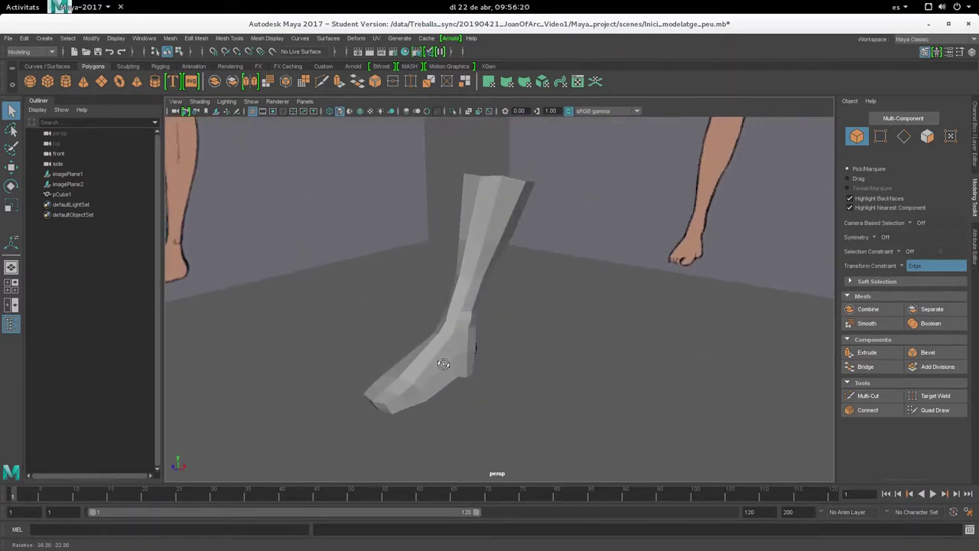
{"action": "left_click_drag", "start_coordinate": [429, 184], "coordinate": [463, 181], "text": "alt"}
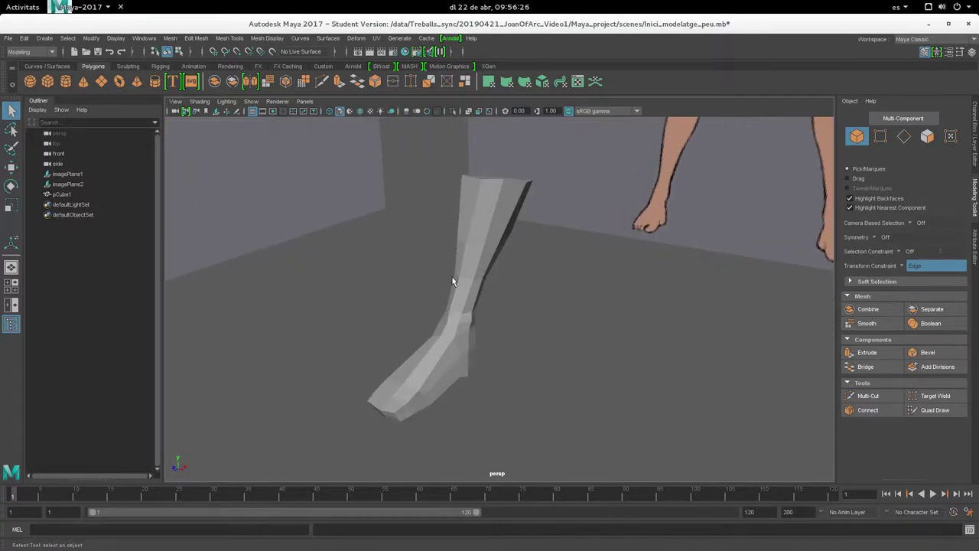
{"action": "mouse_move", "coordinate": [381, 394]}
{"action": "left_mouse_down", "text": "alt"}
{"action": "mouse_move", "coordinate": [529, 393]}
{"action": "mouse_move", "coordinate": [513, 334]}
{"action": "mouse_move", "coordinate": [507, 368]}
{"action": "mouse_move", "coordinate": [521, 318]}
{"action": "left_mouse_up", "text": "alt"}
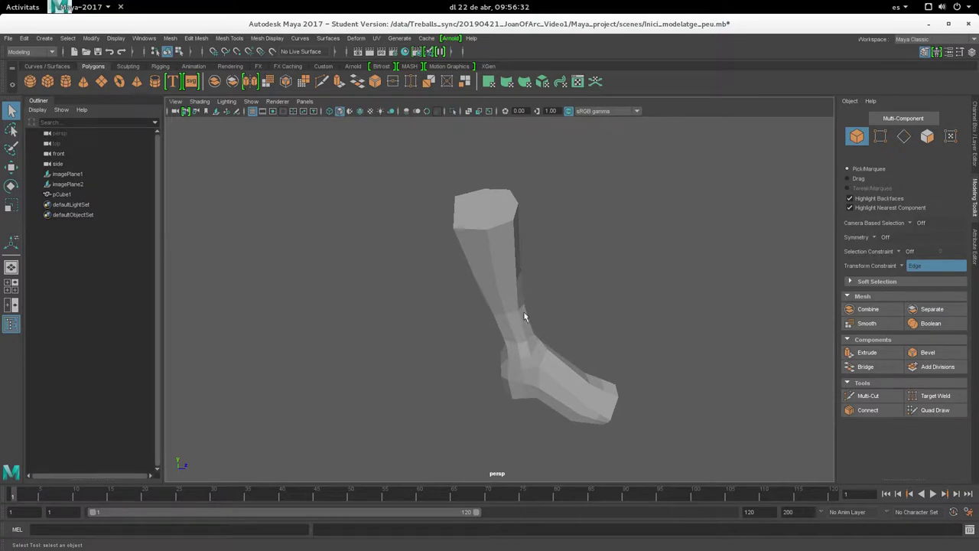
- Select pCube1, view it from higher angles, and switch to vertex mode with F9
{"action": "left_click", "coordinate": [521, 351]}
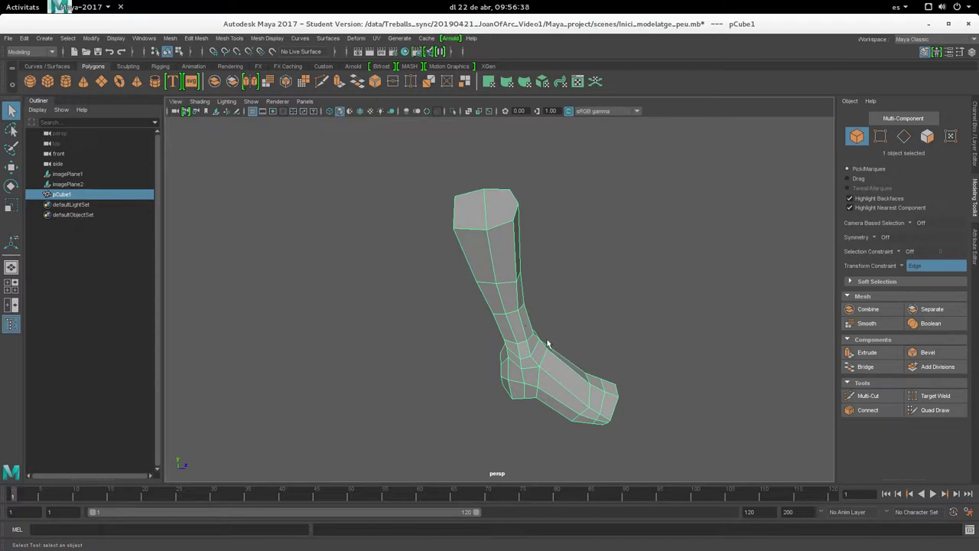
{"action": "left_click_drag", "start_coordinate": [543, 297], "coordinate": [332, 297], "text": "alt"}
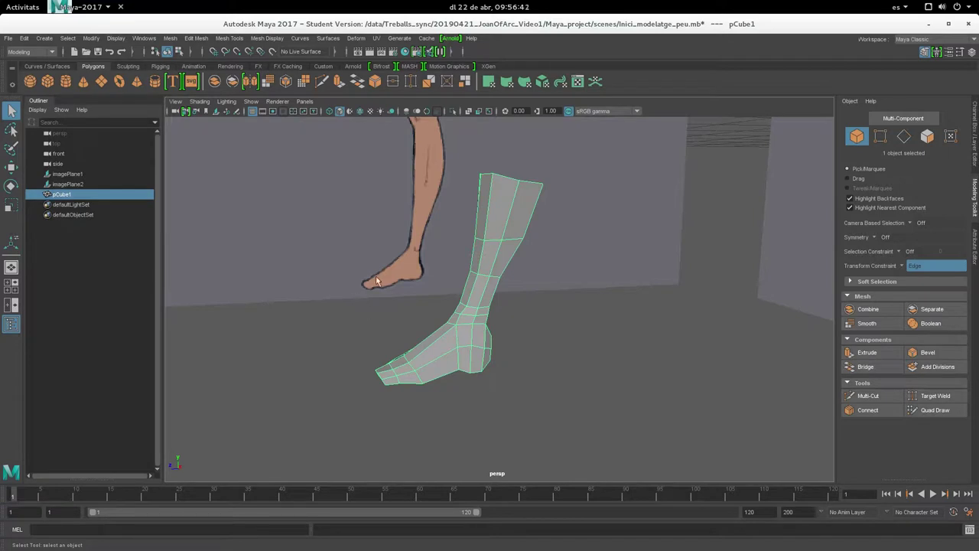
{"action": "mouse_move", "coordinate": [380, 280]}
{"action": "left_mouse_down", "text": "alt"}
{"action": "mouse_move", "coordinate": [441, 335]}
{"action": "mouse_move", "coordinate": [502, 313]}
{"action": "left_mouse_up", "text": "alt"}
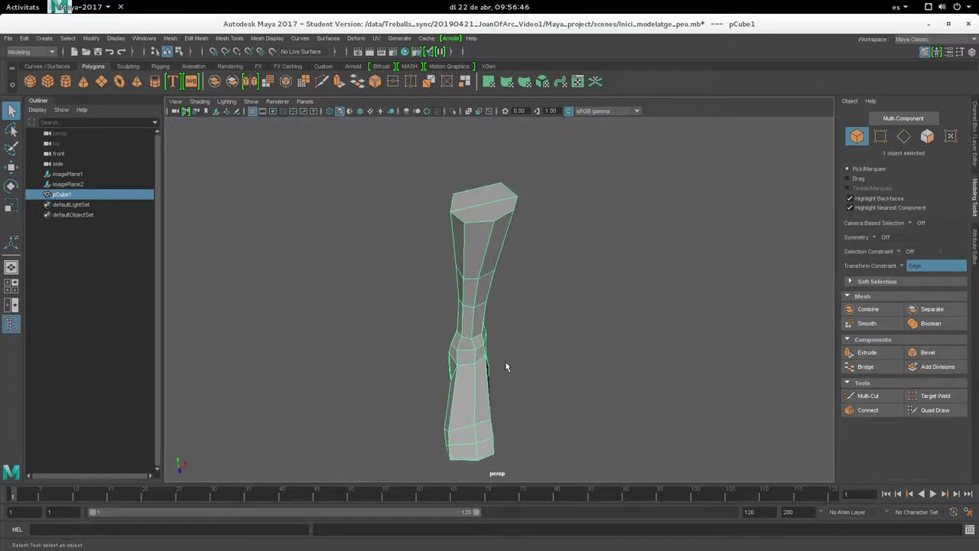
{"action": "mouse_move", "coordinate": [465, 334]}
{"action": "left_mouse_down", "text": "alt"}
{"action": "mouse_move", "coordinate": [452, 319]}
{"action": "mouse_move", "coordinate": [370, 312]}
{"action": "left_mouse_up", "text": "alt"}
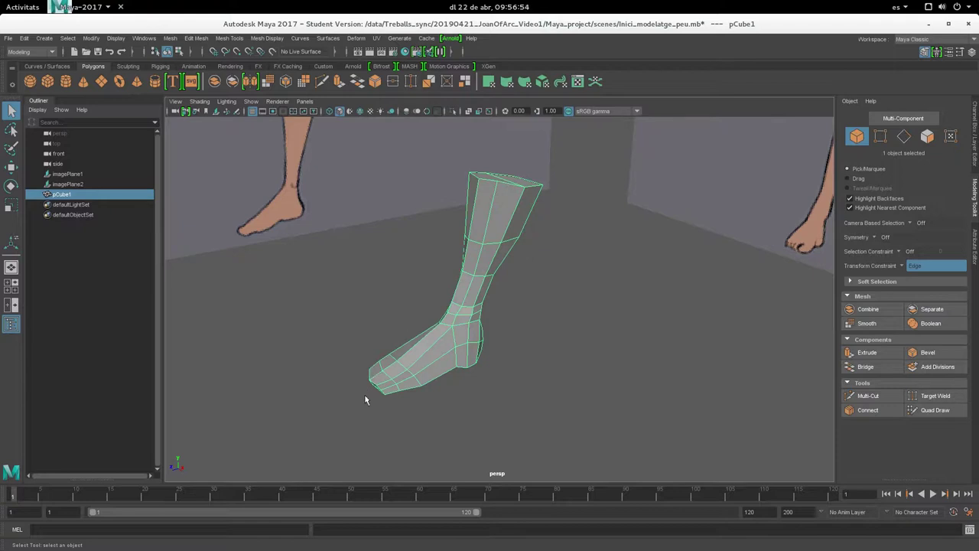
{"action": "mouse_move", "coordinate": [516, 280]}
{"action": "left_mouse_down", "text": "alt"}
{"action": "mouse_move", "coordinate": [500, 299]}
{"action": "mouse_move", "coordinate": [524, 291]}
{"action": "left_mouse_up", "text": "alt"}
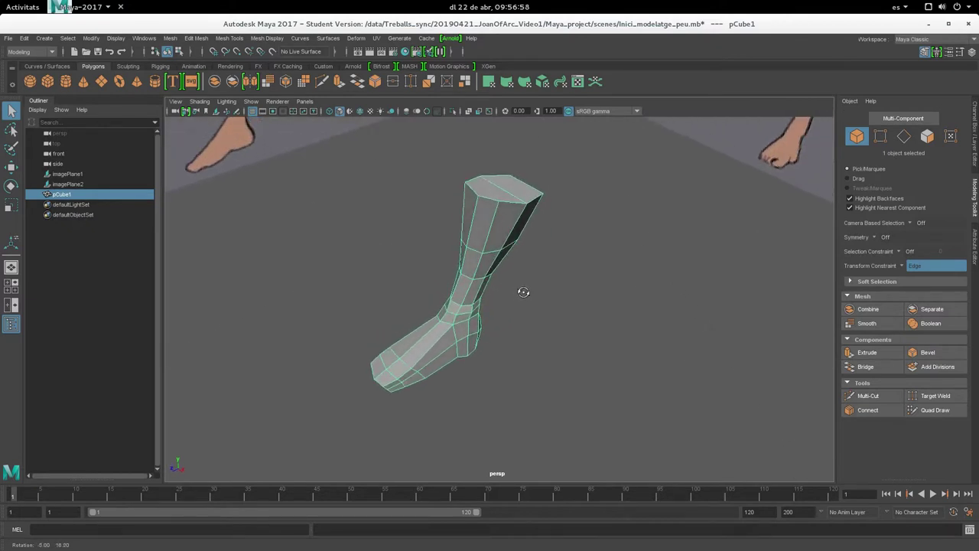
{"action": "key", "text": "F9"}
- Select top vertex vtx[56] of the leg and set the transform constraint to Off
{"action": "right_click_drag", "start_coordinate": [560, 210], "coordinate": [526, 247], "text": "alt"}
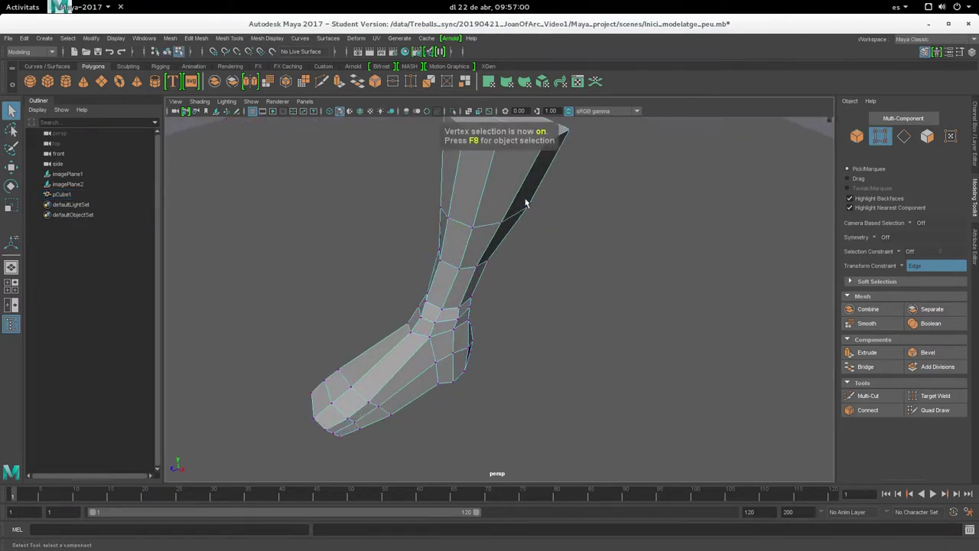
{"action": "left_click", "coordinate": [470, 218]}
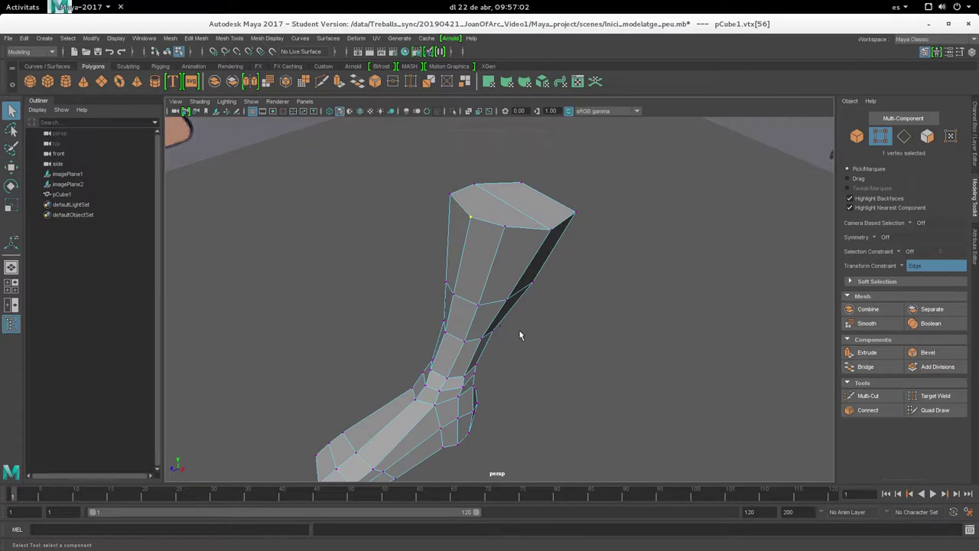
{"action": "left_click", "coordinate": [900, 272]}
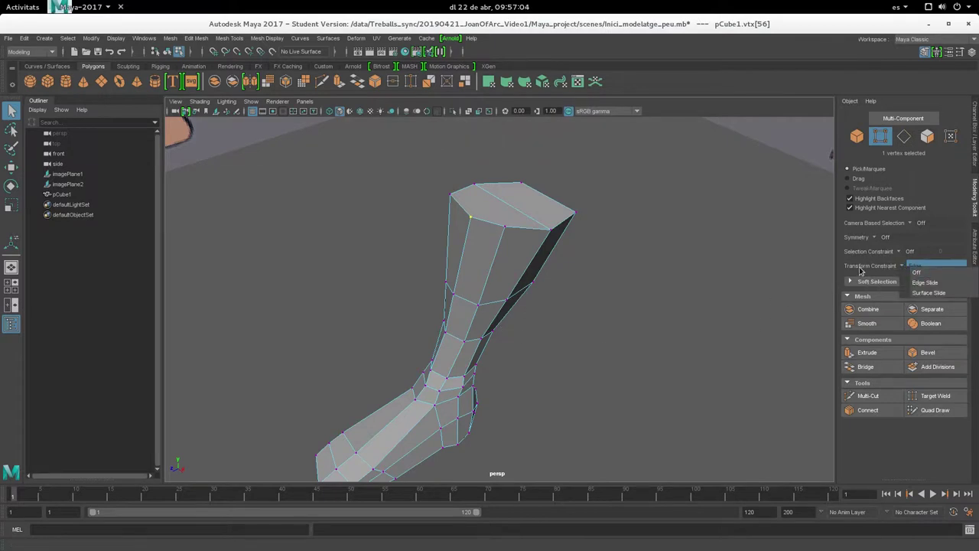
{"action": "left_click", "coordinate": [867, 272]}
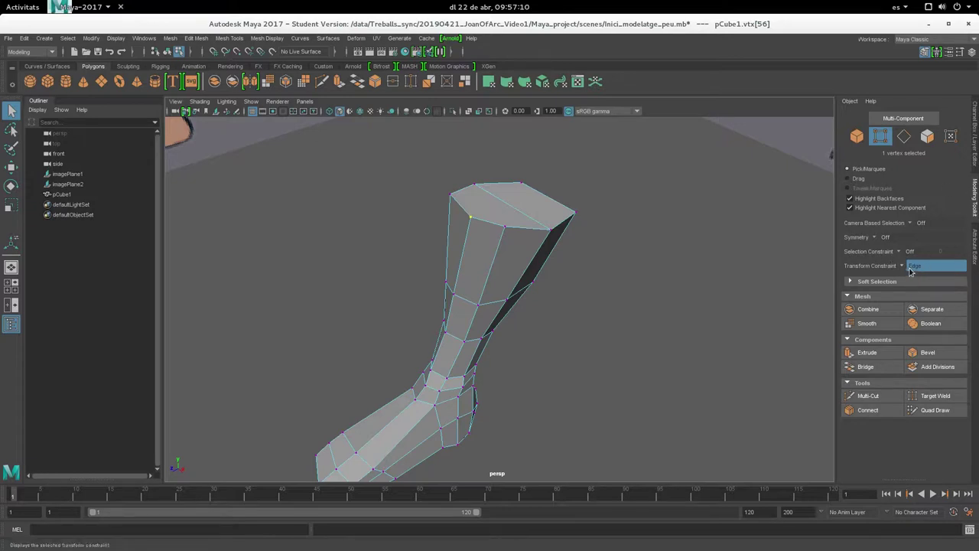
{"action": "left_click", "coordinate": [911, 268]}
{"action": "left_click", "coordinate": [912, 277]}
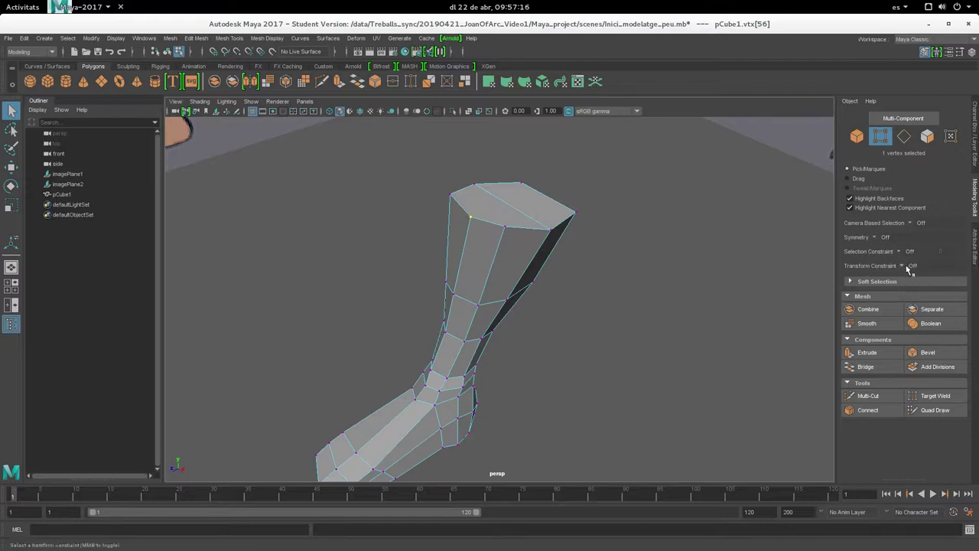
{"action": "left_click", "coordinate": [906, 268]}
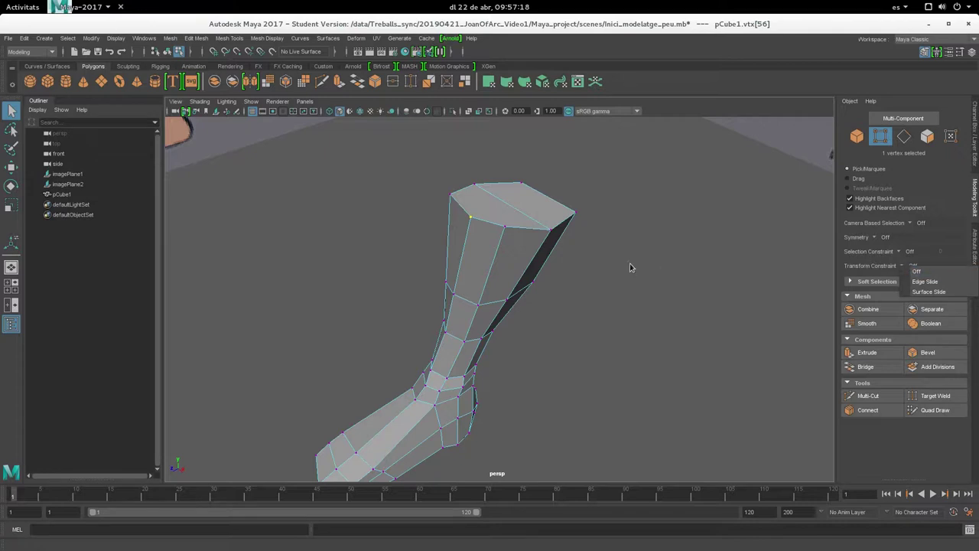
{"action": "left_click", "coordinate": [486, 243]}
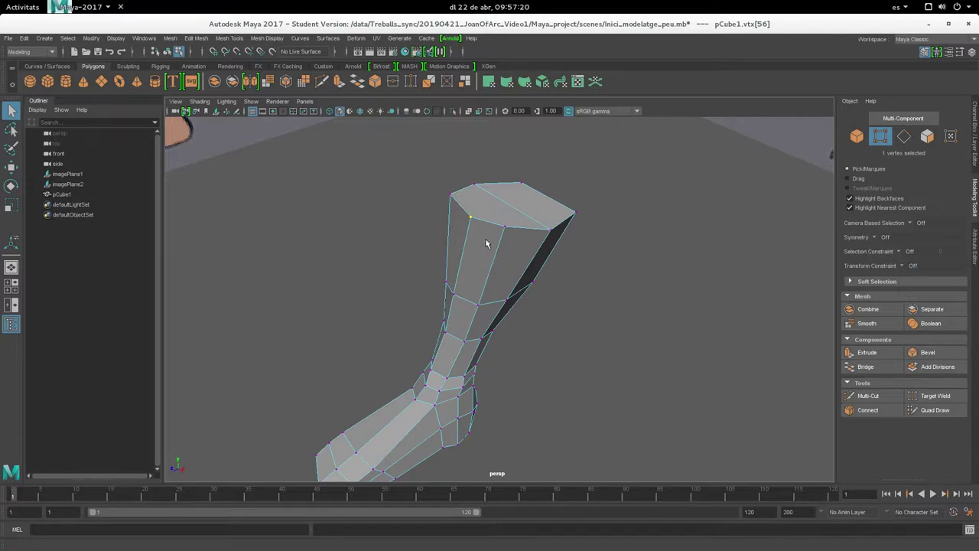
- Move the top vertex freely up and left, then undo the move
{"action": "key", "text": "w"}
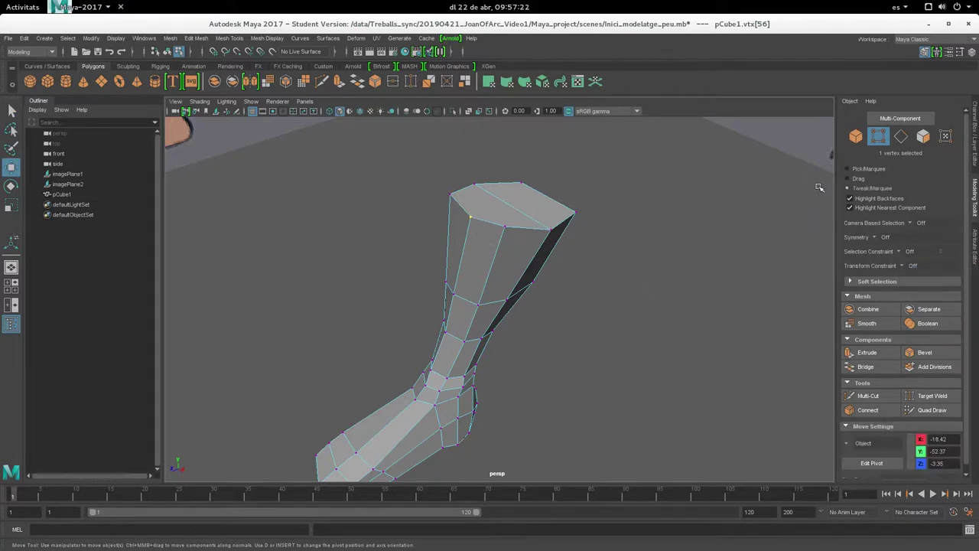
{"action": "key", "text": "w"}
{"action": "left_click_drag", "start_coordinate": [474, 220], "coordinate": [391, 194]}
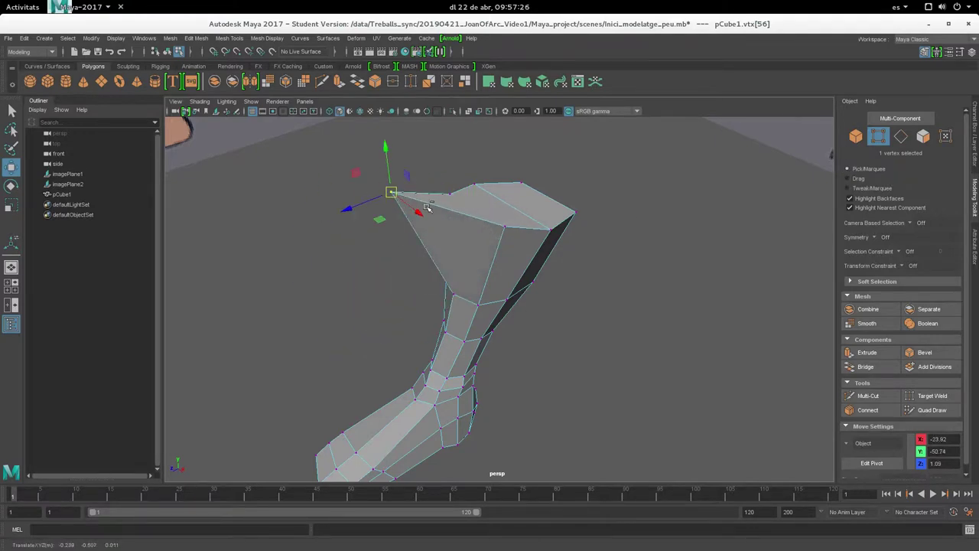
{"action": "key", "text": "ctrl+z"}
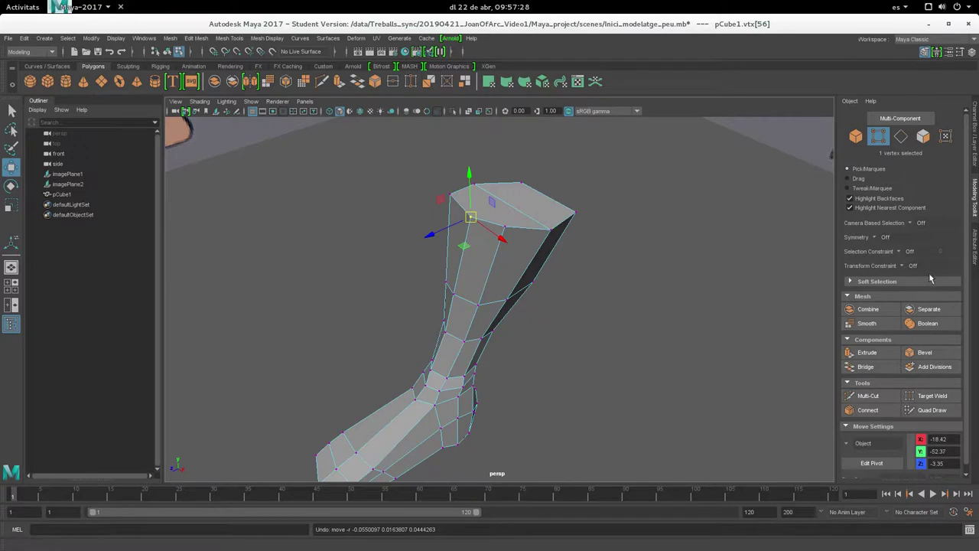
- Set the transform constraint to Edge Slide and slide the vertex down its edge
{"action": "left_click", "coordinate": [907, 267]}
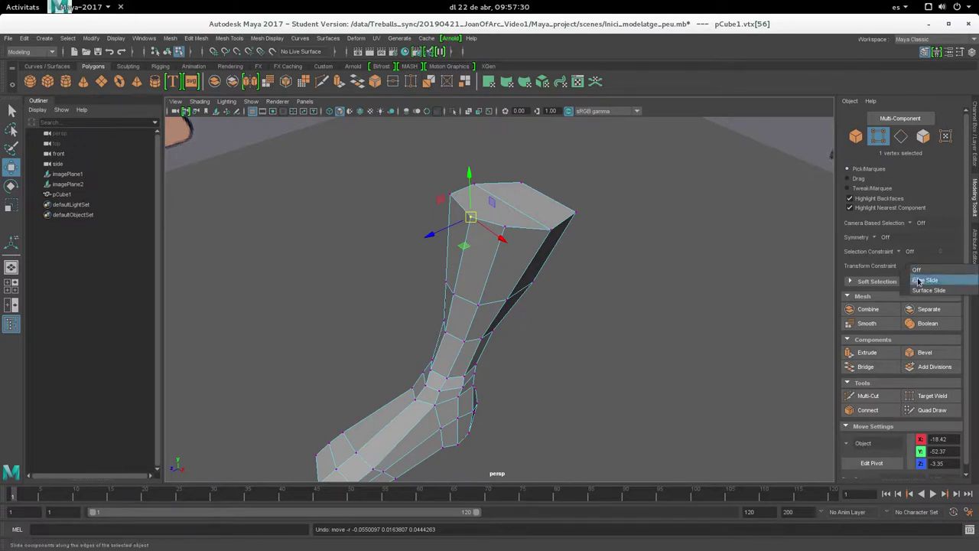
{"action": "left_click", "coordinate": [924, 280]}
{"action": "mouse_move", "coordinate": [467, 224]}
{"action": "left_mouse_down"}
{"action": "mouse_move", "coordinate": [462, 295]}
{"action": "mouse_move", "coordinate": [459, 254]}
{"action": "mouse_move", "coordinate": [549, 304]}
{"action": "mouse_move", "coordinate": [540, 295]}
{"action": "left_mouse_up"}
- Try edge-sliding leg vertices left and up, undoing each attempt
{"action": "key", "text": "ctrl+z"}
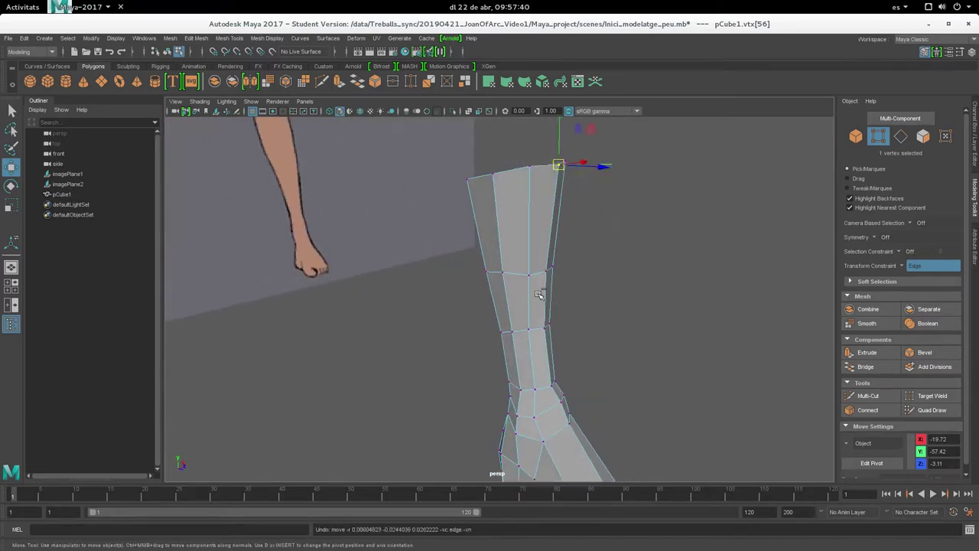
{"action": "left_click", "coordinate": [529, 273]}
{"action": "scroll", "coordinate": [536, 283], "scroll_direction": "up", "scroll_amount": 5}
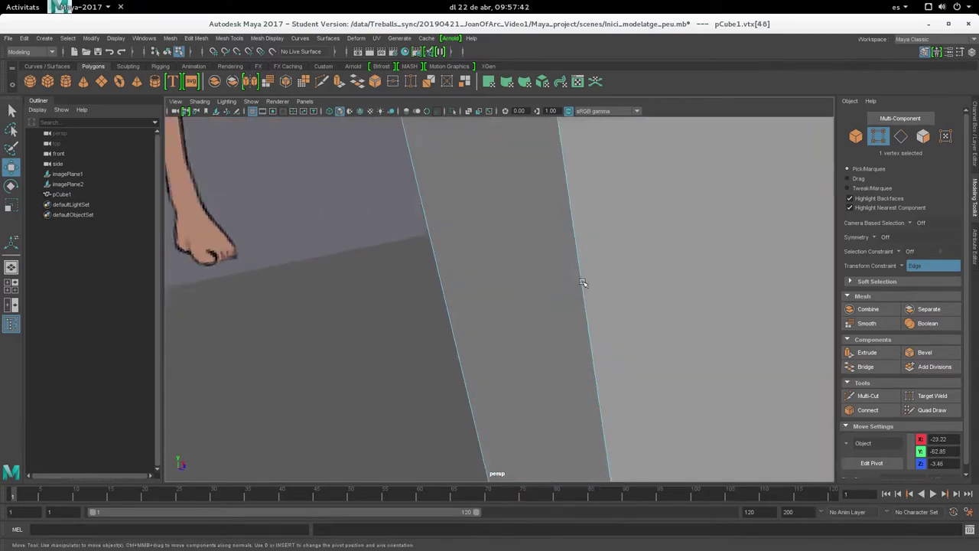
{"action": "scroll", "coordinate": [582, 283], "scroll_direction": "down", "scroll_amount": 3}
{"action": "mouse_move", "coordinate": [556, 257]}
{"action": "left_mouse_down"}
{"action": "mouse_move", "coordinate": [523, 264]}
{"action": "mouse_move", "coordinate": [569, 276]}
{"action": "mouse_move", "coordinate": [598, 253]}
{"action": "mouse_move", "coordinate": [570, 274]}
{"action": "left_mouse_up"}
{"action": "key", "text": "ctrl+z"}
{"action": "key", "text": "ctrl+z"}
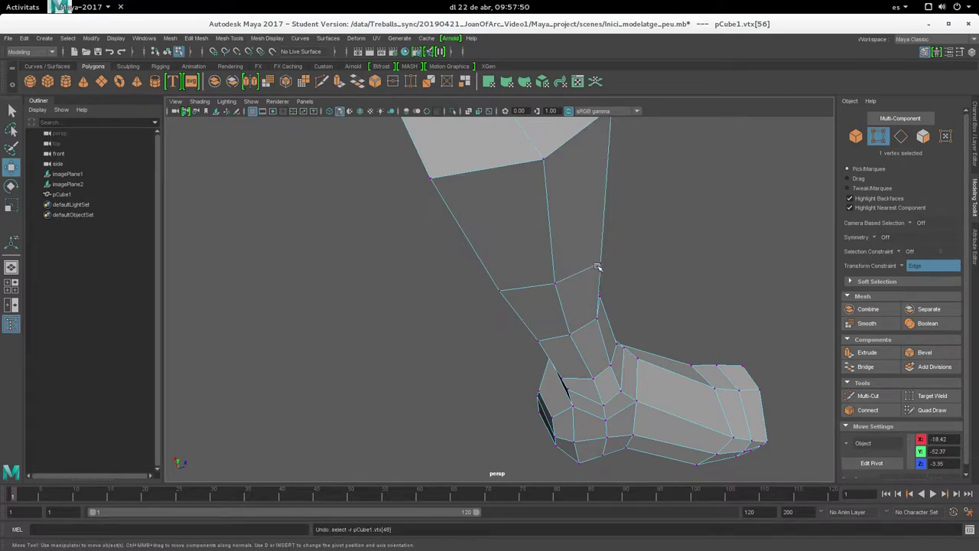
{"action": "left_click_drag", "start_coordinate": [601, 263], "coordinate": [617, 266]}
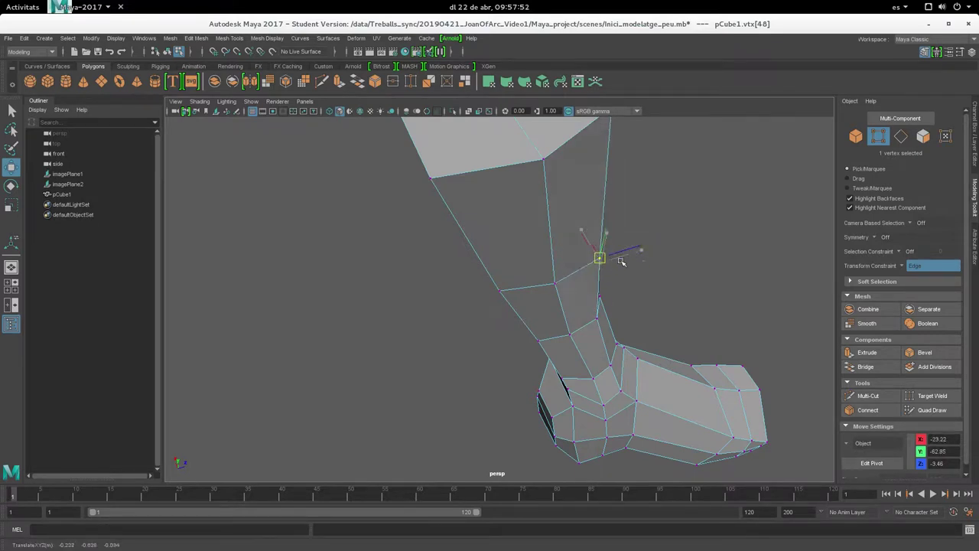
{"action": "key", "text": "ctrl+z"}
- Pull a top-of-foot vertex down and right and an ankle vertex down and outward
{"action": "left_click", "coordinate": [641, 401]}
{"action": "left_click", "coordinate": [637, 401]}
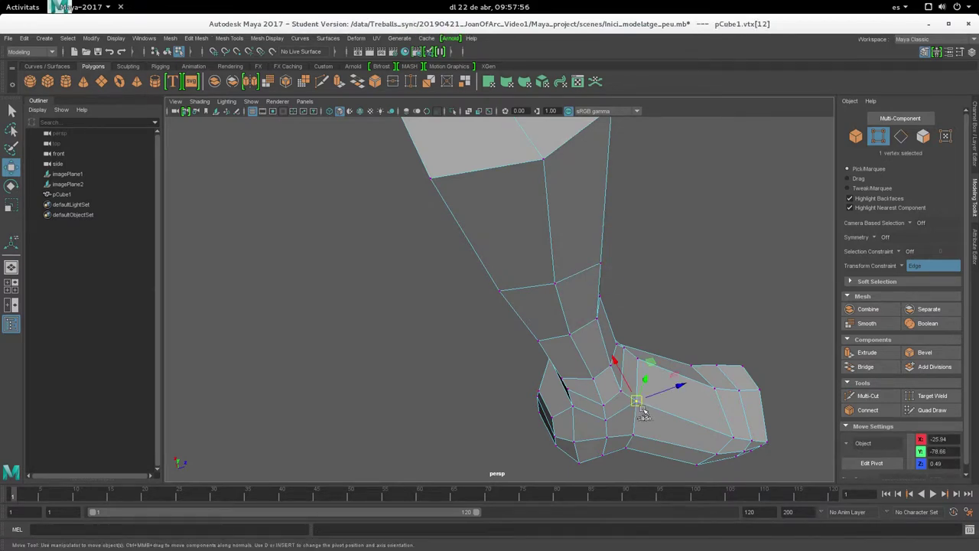
{"action": "mouse_move", "coordinate": [636, 400]}
{"action": "left_mouse_down"}
{"action": "mouse_move", "coordinate": [681, 423]}
{"action": "mouse_move", "coordinate": [517, 305]}
{"action": "mouse_move", "coordinate": [527, 273]}
{"action": "mouse_move", "coordinate": [513, 271]}
{"action": "left_mouse_up"}
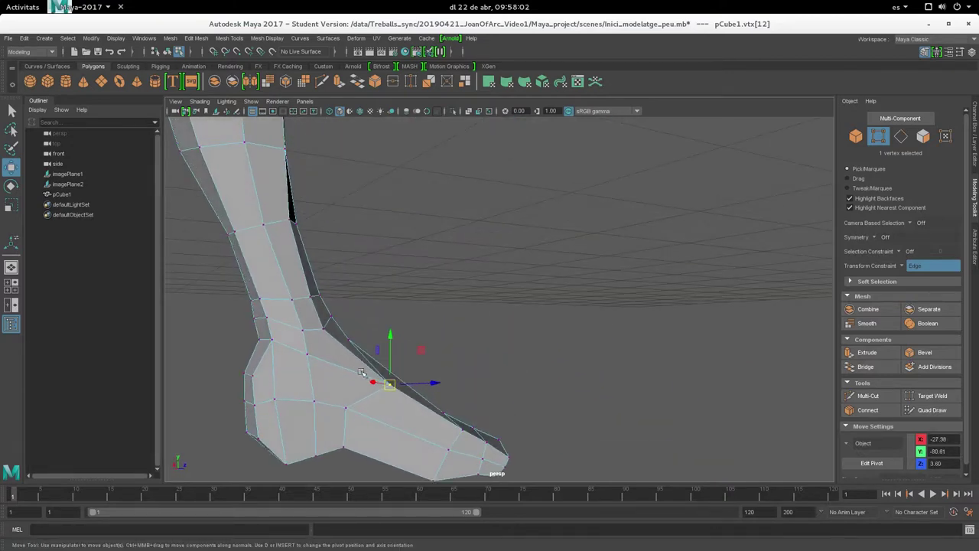
{"action": "mouse_move", "coordinate": [399, 389]}
{"action": "left_mouse_down"}
{"action": "mouse_move", "coordinate": [437, 413]}
{"action": "mouse_move", "coordinate": [382, 372]}
{"action": "mouse_move", "coordinate": [405, 390]}
{"action": "mouse_move", "coordinate": [437, 392]}
{"action": "mouse_move", "coordinate": [446, 411]}
{"action": "mouse_move", "coordinate": [388, 389]}
{"action": "mouse_move", "coordinate": [354, 368]}
{"action": "mouse_move", "coordinate": [430, 410]}
{"action": "mouse_move", "coordinate": [359, 361]}
{"action": "mouse_move", "coordinate": [254, 376]}
{"action": "mouse_move", "coordinate": [538, 367]}
{"action": "mouse_move", "coordinate": [512, 355]}
{"action": "mouse_move", "coordinate": [429, 356]}
{"action": "left_mouse_up"}
{"action": "middle_click_drag", "start_coordinate": [429, 356], "coordinate": [453, 366], "text": "alt"}
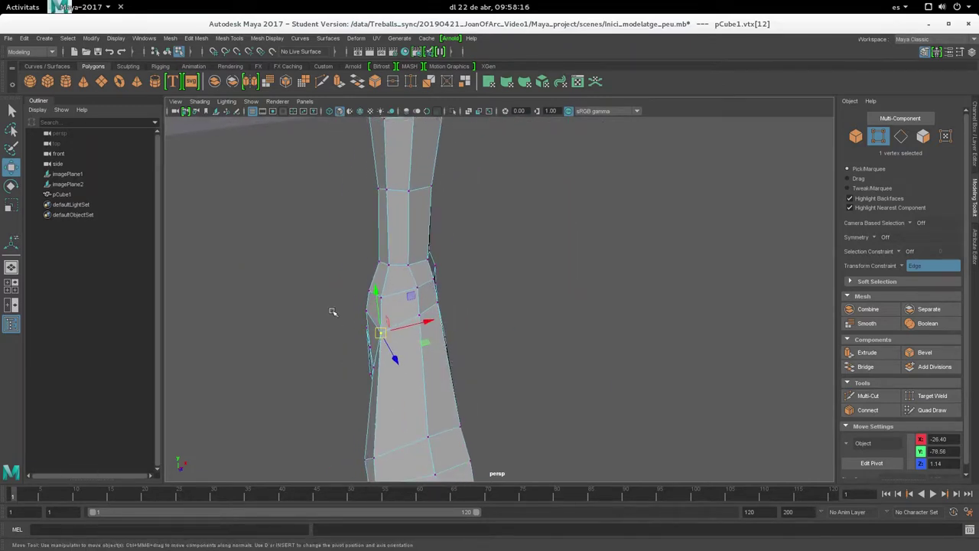
{"action": "mouse_move", "coordinate": [348, 318]}
{"action": "left_mouse_down", "text": "alt"}
{"action": "mouse_move", "coordinate": [324, 329]}
{"action": "mouse_move", "coordinate": [426, 344]}
{"action": "mouse_move", "coordinate": [454, 306]}
{"action": "left_mouse_up", "text": "alt"}
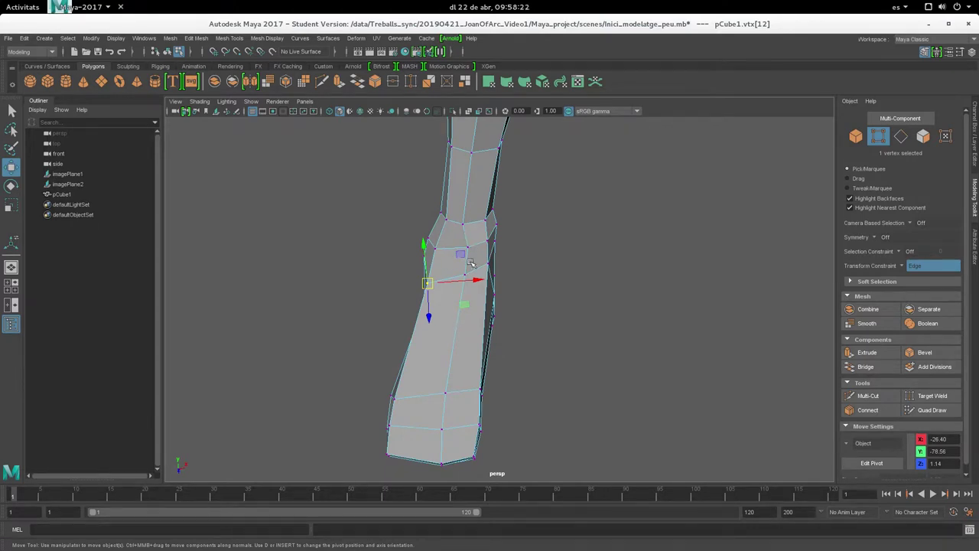
{"action": "key", "text": "super"}
{"action": "key", "text": "super"}
{"action": "mouse_move", "coordinate": [508, 259]}
{"action": "left_mouse_down", "text": "alt"}
{"action": "mouse_move", "coordinate": [463, 291]}
{"action": "mouse_move", "coordinate": [442, 282]}
{"action": "mouse_move", "coordinate": [467, 310]}
{"action": "mouse_move", "coordinate": [503, 306]}
{"action": "mouse_move", "coordinate": [398, 316]}
{"action": "mouse_move", "coordinate": [391, 333]}
{"action": "mouse_move", "coordinate": [413, 313]}
{"action": "mouse_move", "coordinate": [435, 407]}
{"action": "mouse_move", "coordinate": [476, 354]}
{"action": "mouse_move", "coordinate": [498, 464]}
{"action": "mouse_move", "coordinate": [521, 345]}
{"action": "left_mouse_up", "text": "alt"}
- Nudge a top-of-foot vertex and a front ankle vertex into place
{"action": "left_click", "coordinate": [384, 331]}
{"action": "left_click", "coordinate": [488, 355]}
{"action": "left_click", "coordinate": [518, 311]}
{"action": "left_click_drag", "start_coordinate": [518, 310], "coordinate": [551, 330]}
{"action": "left_click", "coordinate": [556, 338]}
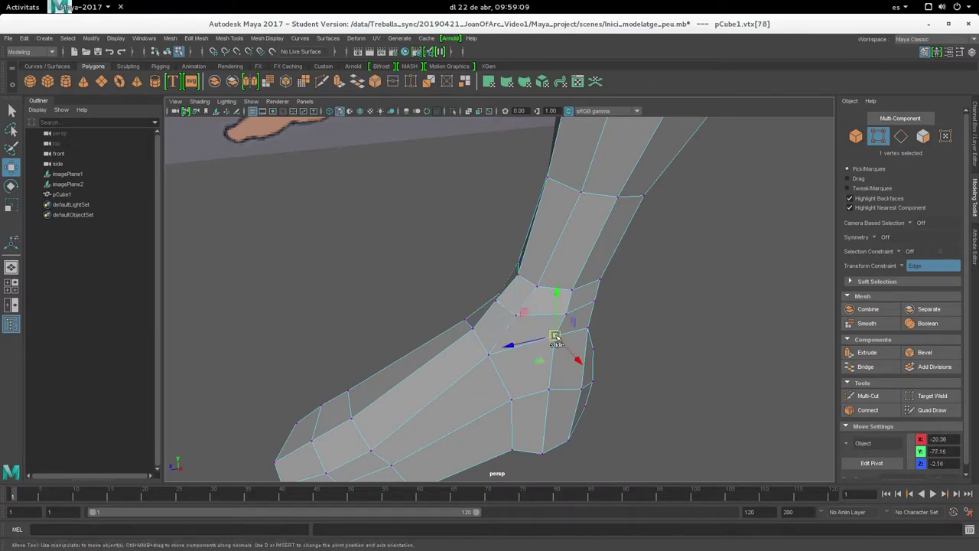
{"action": "left_click", "coordinate": [566, 314]}
{"action": "mouse_move", "coordinate": [567, 314]}
{"action": "left_mouse_down"}
{"action": "mouse_move", "coordinate": [538, 335]}
{"action": "mouse_move", "coordinate": [617, 324]}
{"action": "mouse_move", "coordinate": [570, 279]}
{"action": "mouse_move", "coordinate": [595, 320]}
{"action": "mouse_move", "coordinate": [594, 309]}
{"action": "left_mouse_up"}
- Slide a vertex on the side of the foot along its edge
{"action": "left_click", "coordinate": [545, 284]}
{"action": "left_click", "coordinate": [454, 315]}
{"action": "left_click_drag", "start_coordinate": [447, 330], "coordinate": [467, 345], "text": "alt"}
{"action": "left_click", "coordinate": [465, 343]}
{"action": "middle_click_drag", "start_coordinate": [465, 342], "coordinate": [476, 356], "text": "shift"}
{"action": "mouse_move", "coordinate": [476, 356]}
{"action": "left_mouse_down", "text": "alt"}
{"action": "mouse_move", "coordinate": [473, 368]}
{"action": "mouse_move", "coordinate": [466, 354]}
{"action": "mouse_move", "coordinate": [564, 405]}
{"action": "mouse_move", "coordinate": [459, 353]}
{"action": "left_mouse_up", "text": "alt"}
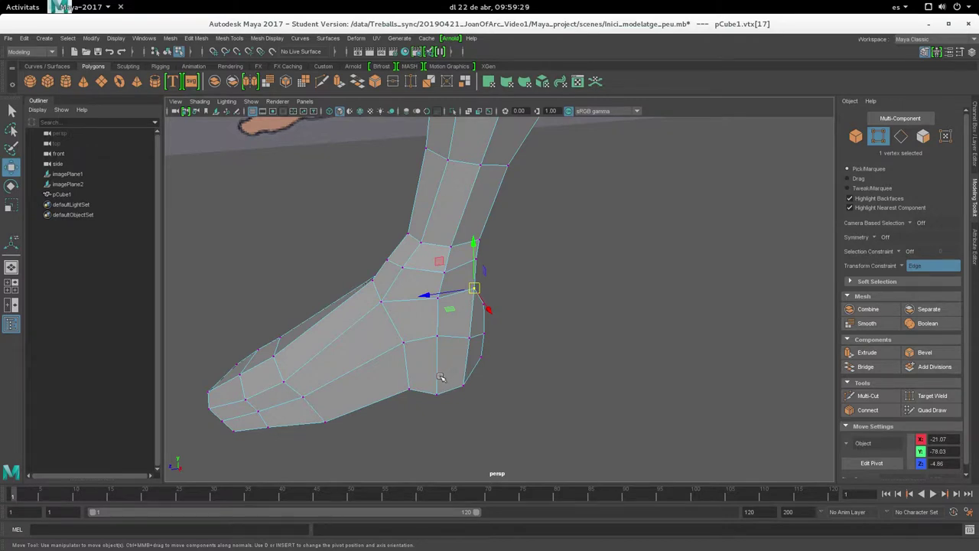
- Keep Transform Constraint on Edge Slide and slide a front-of-leg vertex slightly
{"action": "left_click", "coordinate": [901, 265]}
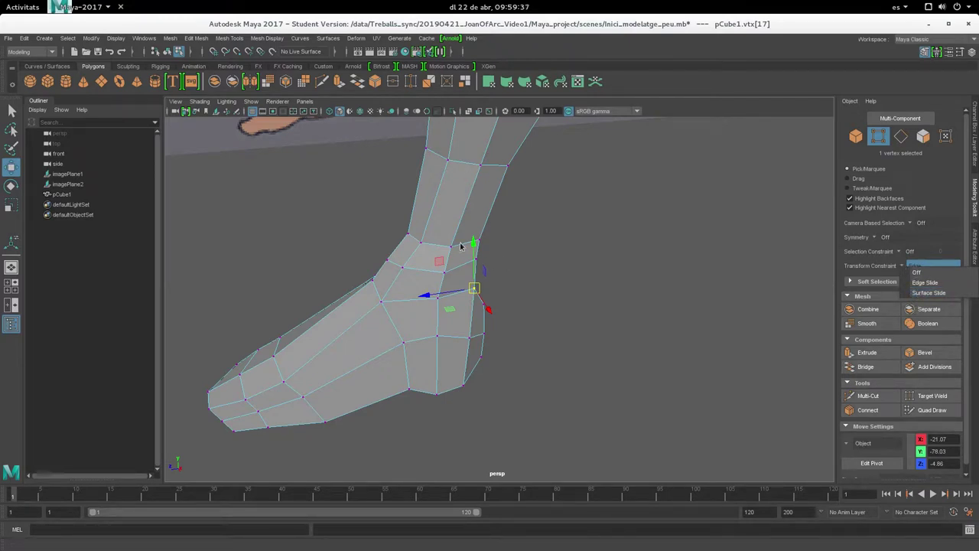
{"action": "left_click", "coordinate": [886, 266]}
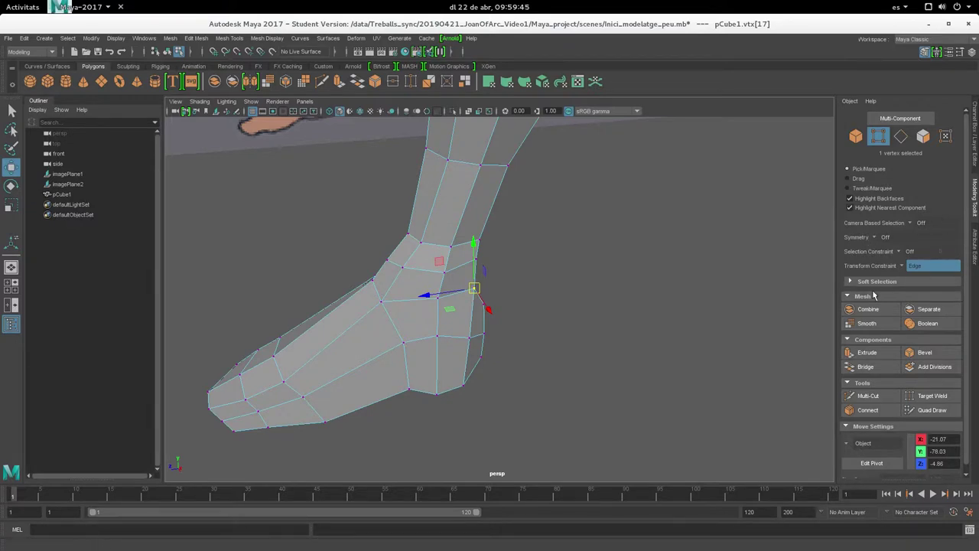
{"action": "left_click_drag", "start_coordinate": [411, 323], "coordinate": [491, 353], "text": "alt"}
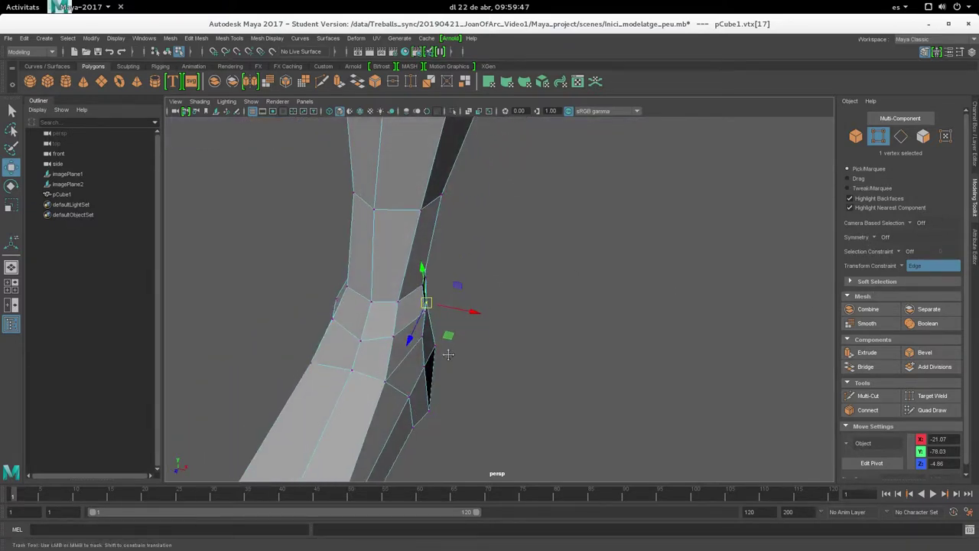
{"action": "left_click", "coordinate": [502, 196]}
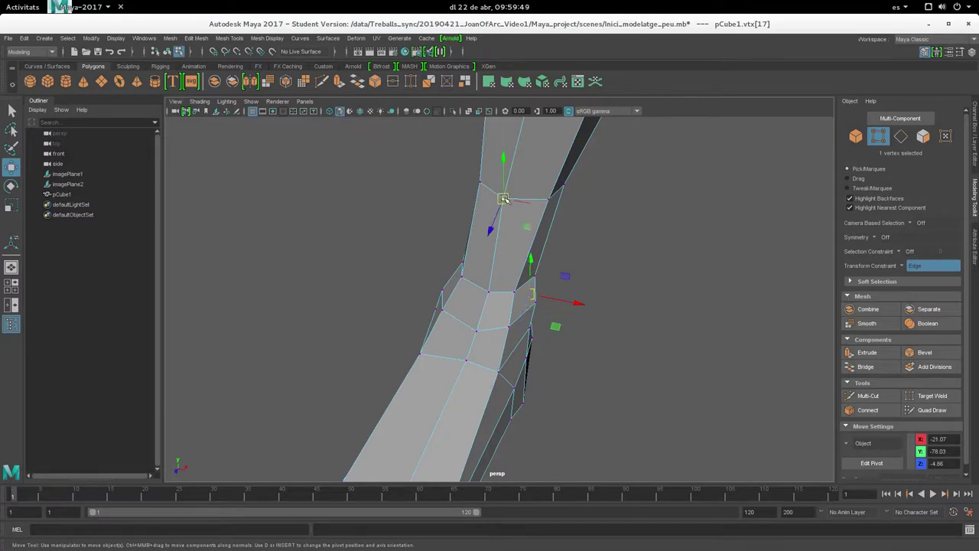
{"action": "left_click_drag", "start_coordinate": [503, 198], "coordinate": [509, 202]}
- Slide a front ankle vertex along its edge
{"action": "left_click_drag", "start_coordinate": [494, 279], "coordinate": [513, 345], "text": "alt"}
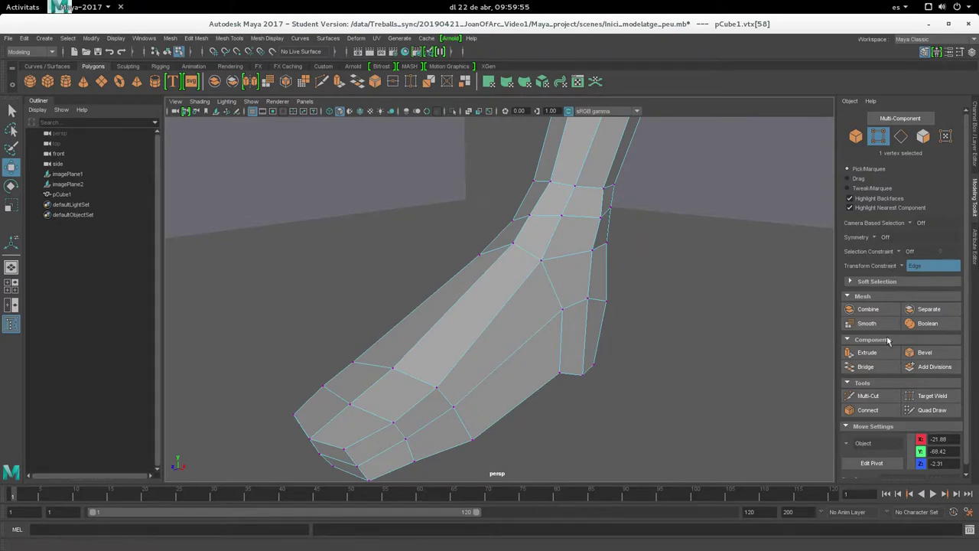
{"action": "mouse_move", "coordinate": [560, 332]}
{"action": "left_mouse_down", "text": "alt"}
{"action": "mouse_move", "coordinate": [531, 301]}
{"action": "mouse_move", "coordinate": [567, 264]}
{"action": "left_mouse_up", "text": "alt"}
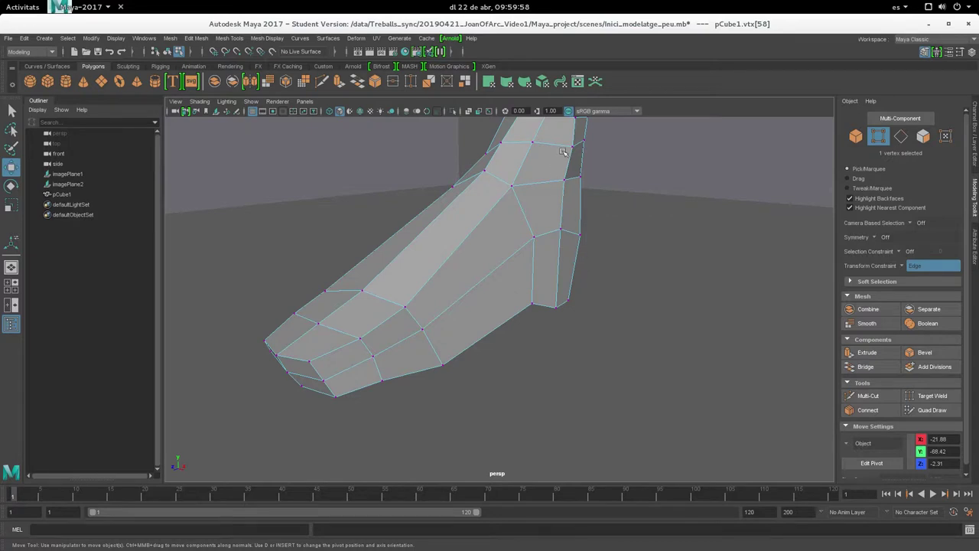
{"action": "left_click_drag", "start_coordinate": [563, 151], "coordinate": [564, 153], "text": "alt"}
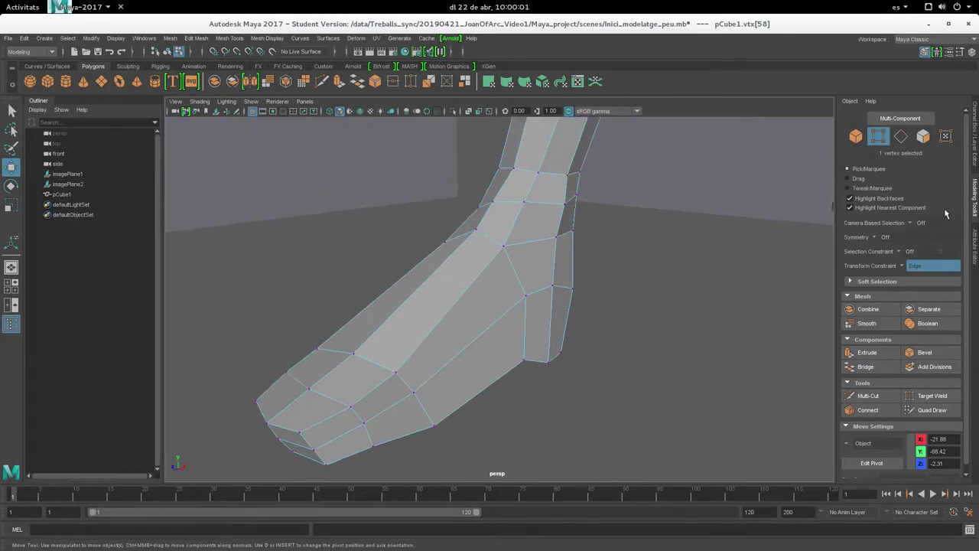
{"action": "mouse_move", "coordinate": [582, 253]}
{"action": "left_mouse_down", "text": "alt"}
{"action": "mouse_move", "coordinate": [536, 251]}
{"action": "mouse_move", "coordinate": [551, 300]}
{"action": "mouse_move", "coordinate": [604, 243]}
{"action": "left_mouse_up", "text": "alt"}
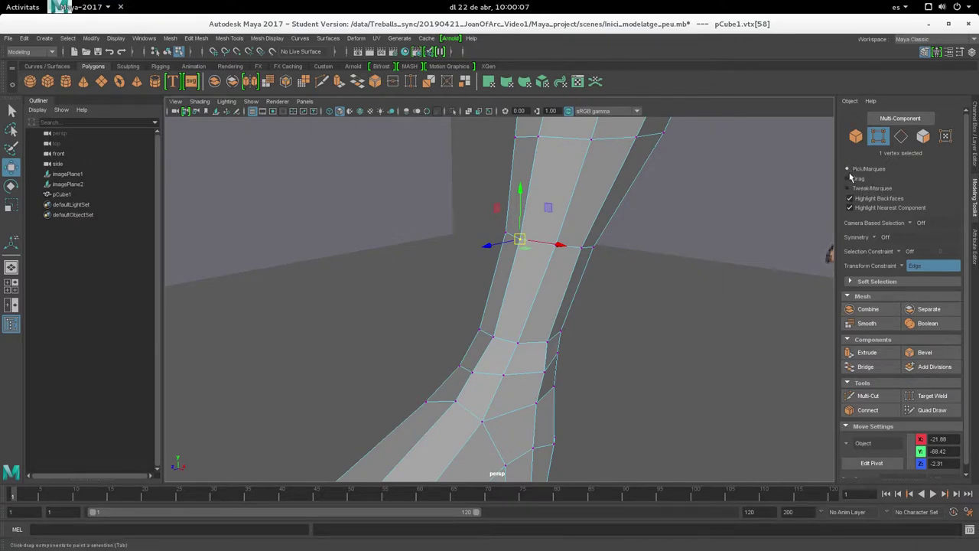
{"action": "left_click", "coordinate": [492, 344]}
{"action": "left_click", "coordinate": [494, 338]}
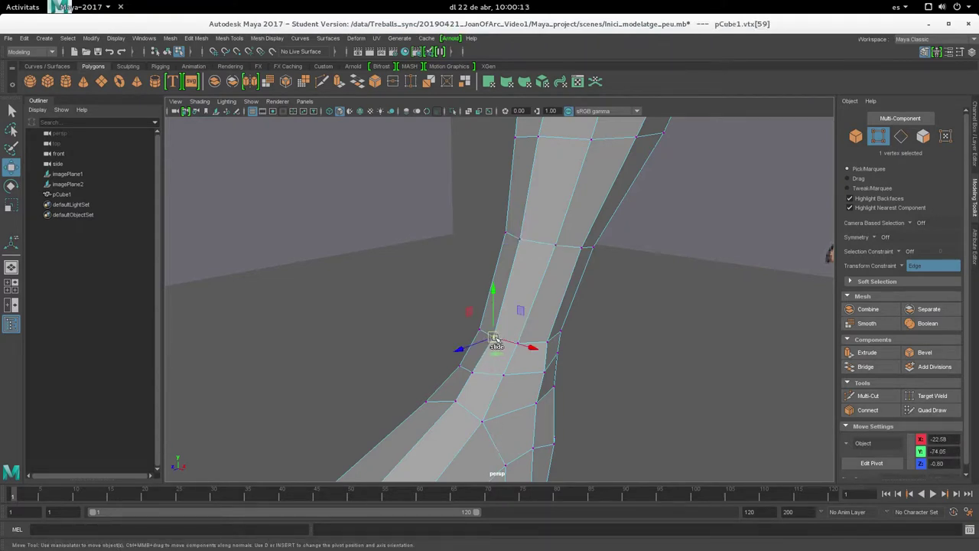
{"action": "left_click_drag", "start_coordinate": [496, 341], "coordinate": [578, 356]}
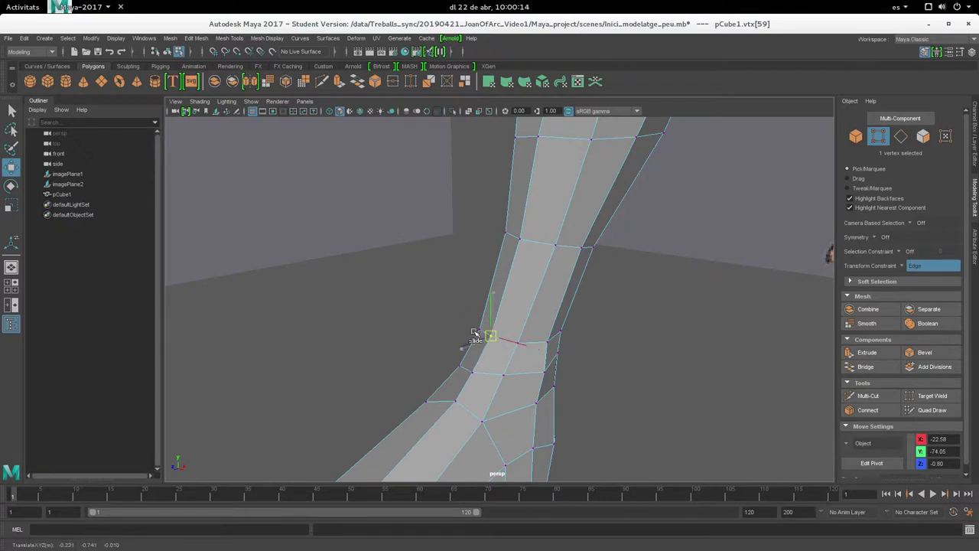
- Turn Transform Constraint Off and move ankle vertex vtx[59] freely to X -22.58
{"action": "left_click", "coordinate": [909, 266]}
{"action": "left_click", "coordinate": [917, 275]}
{"action": "mouse_move", "coordinate": [506, 344]}
{"action": "left_mouse_down"}
{"action": "mouse_move", "coordinate": [498, 322]}
{"action": "mouse_move", "coordinate": [540, 355]}
{"action": "mouse_move", "coordinate": [522, 348]}
{"action": "mouse_move", "coordinate": [515, 400]}
{"action": "mouse_move", "coordinate": [472, 394]}
{"action": "left_mouse_up"}
{"action": "middle_click_drag", "start_coordinate": [472, 394], "coordinate": [509, 350], "text": "alt"}
{"action": "mouse_move", "coordinate": [509, 350]}
{"action": "left_mouse_down", "text": "alt"}
{"action": "mouse_move", "coordinate": [518, 367]}
{"action": "mouse_move", "coordinate": [497, 322]}
{"action": "mouse_move", "coordinate": [476, 306]}
{"action": "mouse_move", "coordinate": [571, 348]}
{"action": "mouse_move", "coordinate": [562, 339]}
{"action": "mouse_move", "coordinate": [570, 336]}
{"action": "left_mouse_up", "text": "alt"}
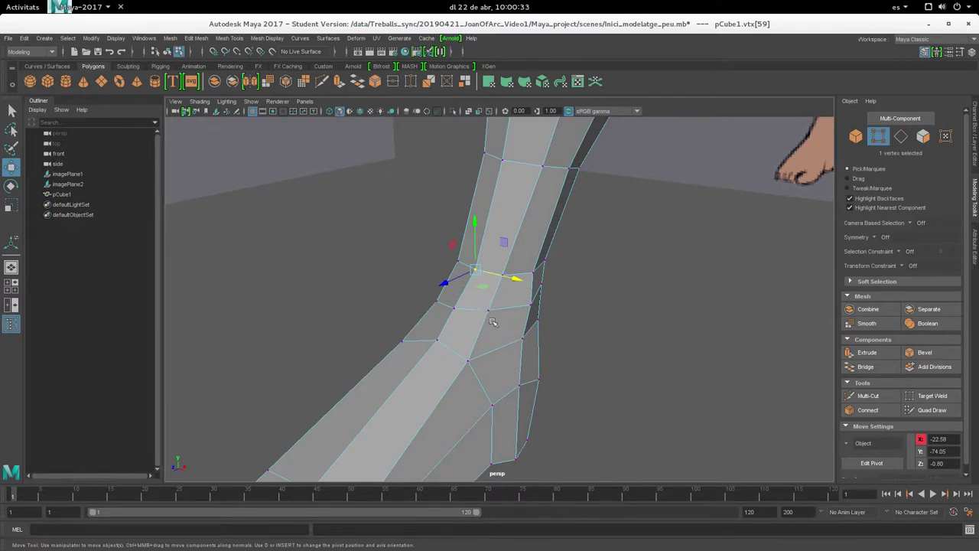
- Enable Tweak/Marquee and drag four front ankle vertices into place
{"action": "left_click", "coordinate": [847, 188]}
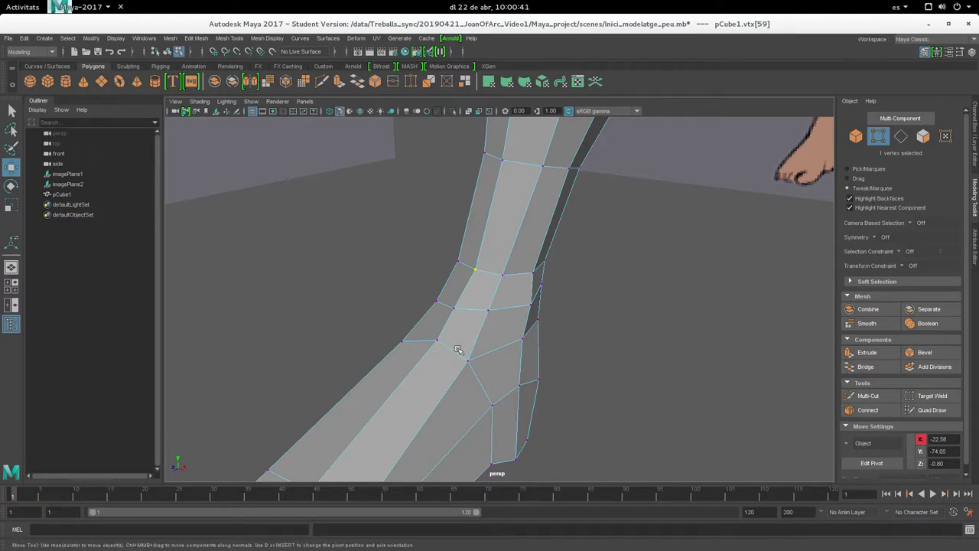
{"action": "mouse_move", "coordinate": [491, 310]}
{"action": "left_mouse_down"}
{"action": "mouse_move", "coordinate": [491, 352]}
{"action": "mouse_move", "coordinate": [495, 317]}
{"action": "left_mouse_up"}
{"action": "mouse_move", "coordinate": [502, 277]}
{"action": "left_mouse_down"}
{"action": "mouse_move", "coordinate": [516, 274]}
{"action": "mouse_move", "coordinate": [474, 270]}
{"action": "left_mouse_up"}
{"action": "left_click_drag", "start_coordinate": [452, 310], "coordinate": [461, 308]}
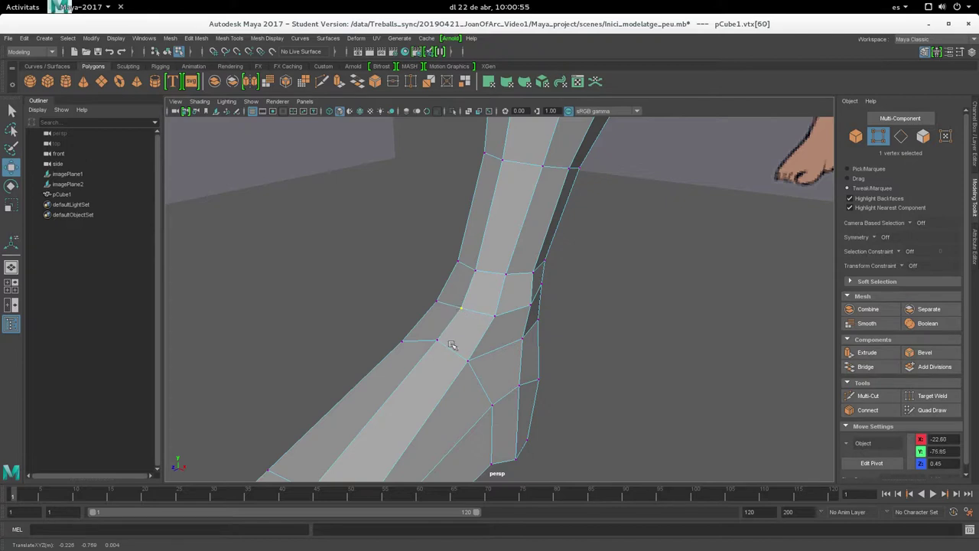
{"action": "left_click_drag", "start_coordinate": [438, 339], "coordinate": [426, 351]}
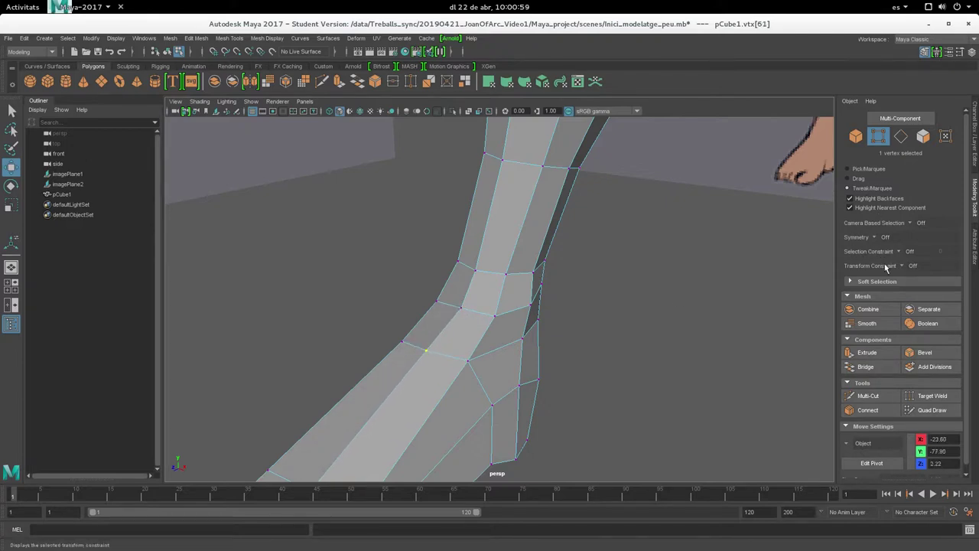
- Set Transform Constraint to Edge Slide and fine-tune ankle vertices along their edges
{"action": "left_click", "coordinate": [905, 269]}
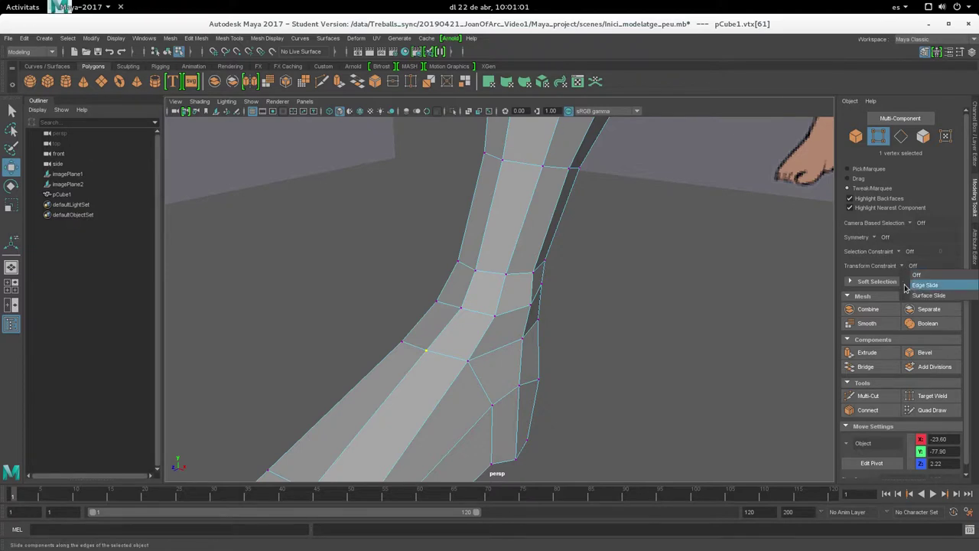
{"action": "left_click", "coordinate": [918, 285]}
{"action": "mouse_move", "coordinate": [465, 308]}
{"action": "left_mouse_down"}
{"action": "mouse_move", "coordinate": [442, 304]}
{"action": "mouse_move", "coordinate": [457, 306]}
{"action": "left_mouse_up"}
{"action": "mouse_move", "coordinate": [476, 271]}
{"action": "left_mouse_down"}
{"action": "mouse_move", "coordinate": [491, 227]}
{"action": "mouse_move", "coordinate": [420, 380]}
{"action": "left_mouse_up"}
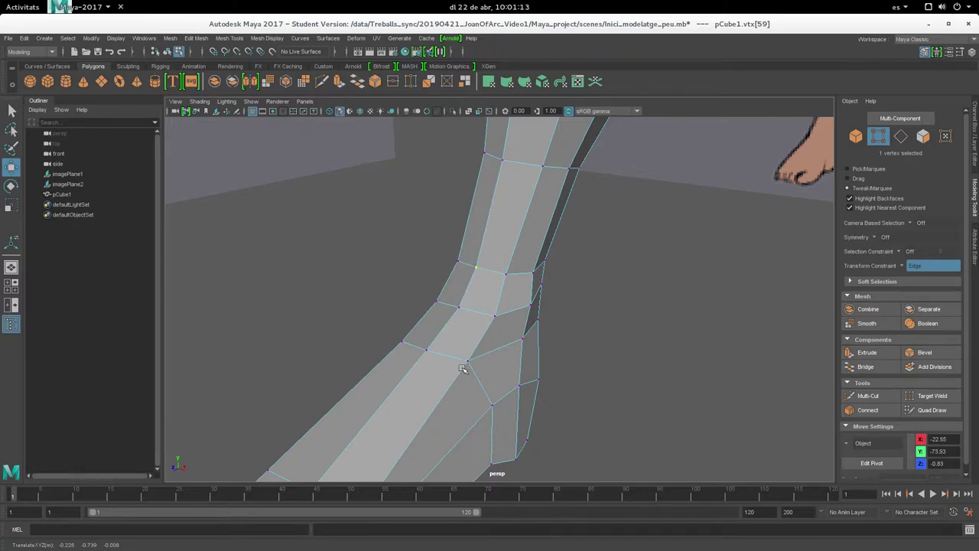
{"action": "left_click_drag", "start_coordinate": [429, 349], "coordinate": [432, 345]}
- Return to Pick/Marquee and zoom out to a near-front view of the leg
{"action": "left_click", "coordinate": [848, 169]}
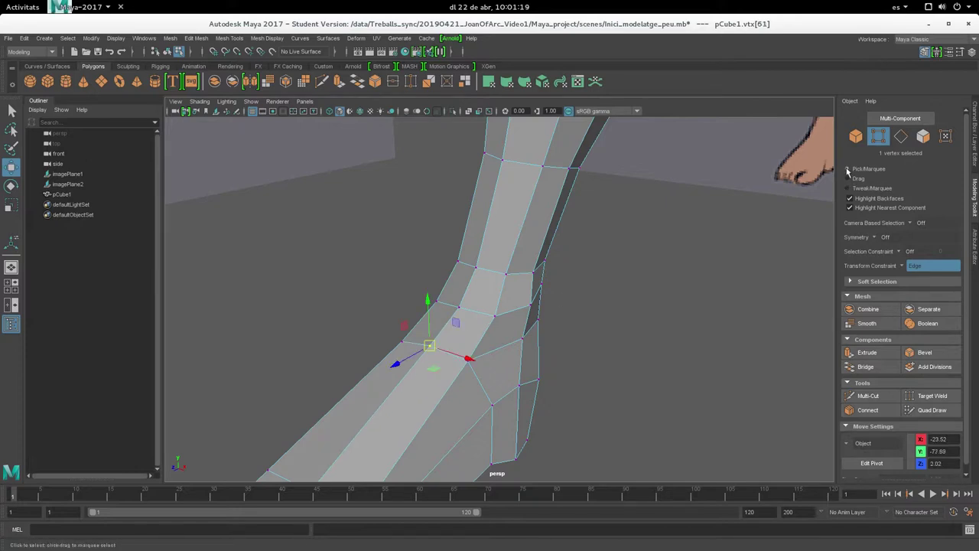
{"action": "scroll", "coordinate": [448, 264], "scroll_direction": "down", "scroll_amount": 3}
{"action": "scroll", "coordinate": [449, 264], "scroll_direction": "down", "scroll_amount": 3}
{"action": "mouse_move", "coordinate": [452, 292]}
{"action": "left_mouse_down", "text": "alt"}
{"action": "mouse_move", "coordinate": [509, 274]}
{"action": "mouse_move", "coordinate": [529, 294]}
{"action": "mouse_move", "coordinate": [448, 274]}
{"action": "mouse_move", "coordinate": [516, 231]}
{"action": "left_mouse_up", "text": "alt"}
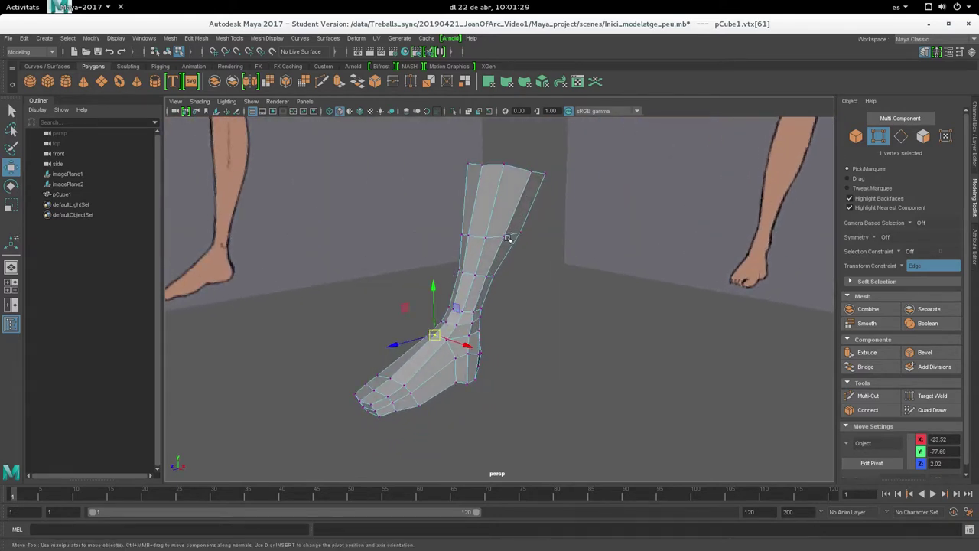
- Leave Transform Constraint Off and pick two upper-leg vertices
{"action": "left_click", "coordinate": [504, 238]}
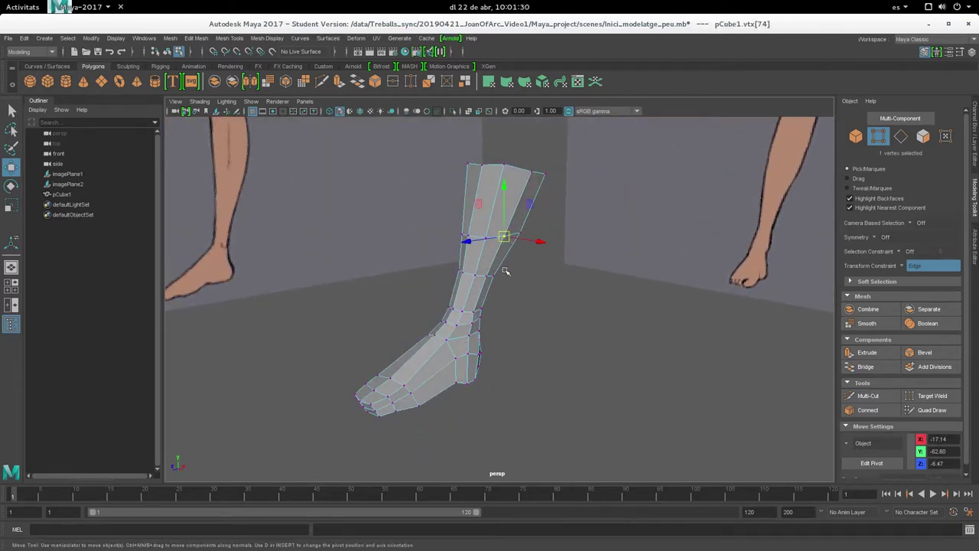
{"action": "left_click", "coordinate": [914, 264]}
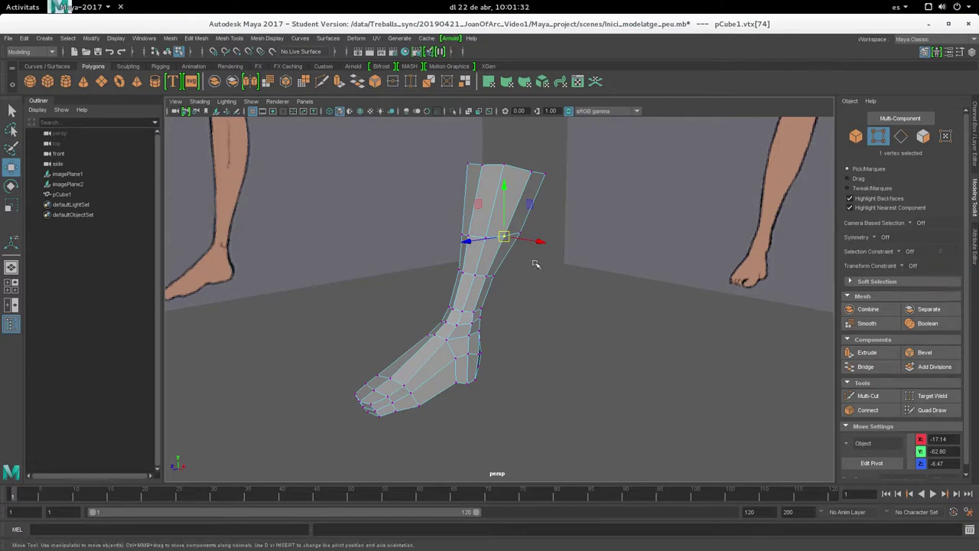
{"action": "left_click", "coordinate": [487, 278], "text": "shift"}
{"action": "left_click_drag", "start_coordinate": [487, 278], "coordinate": [520, 202], "text": "alt"}
{"action": "key", "text": "q"}
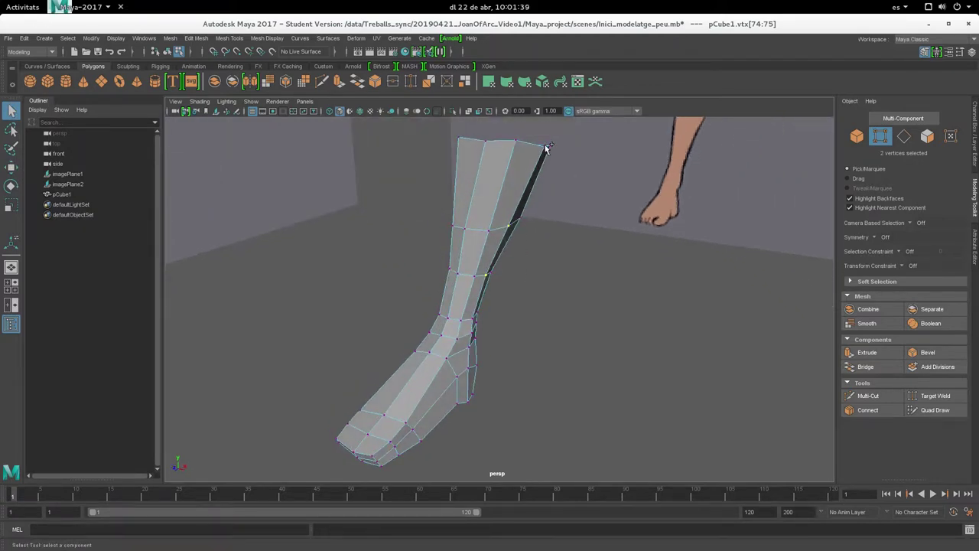
{"action": "mouse_move", "coordinate": [431, 423]}
{"action": "left_mouse_down", "text": "alt"}
{"action": "mouse_move", "coordinate": [491, 350]}
{"action": "mouse_move", "coordinate": [488, 277]}
{"action": "left_mouse_up", "text": "alt"}
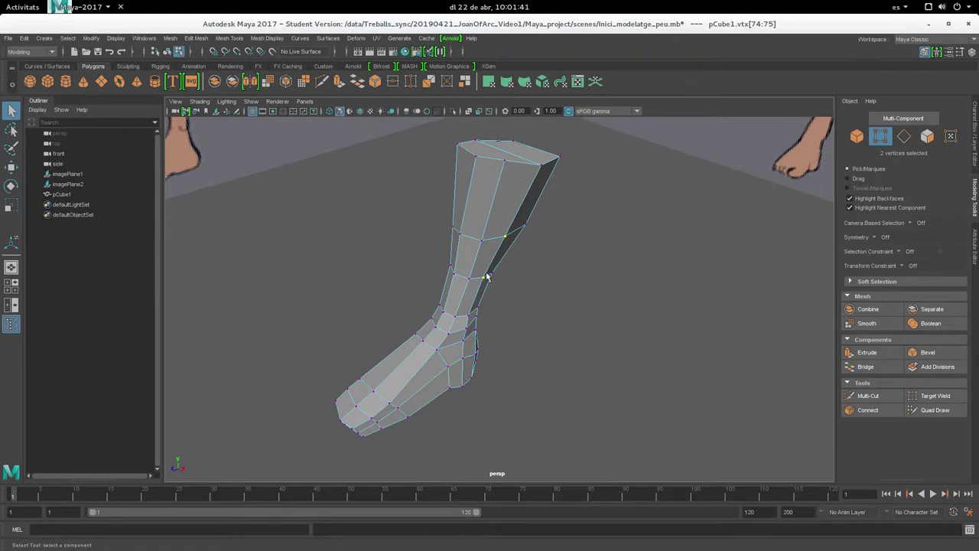
- Move an upper-leg vertex outward, pull its back neighbour, then undo that pull
{"action": "left_click", "coordinate": [506, 239]}
{"action": "key", "text": "w"}
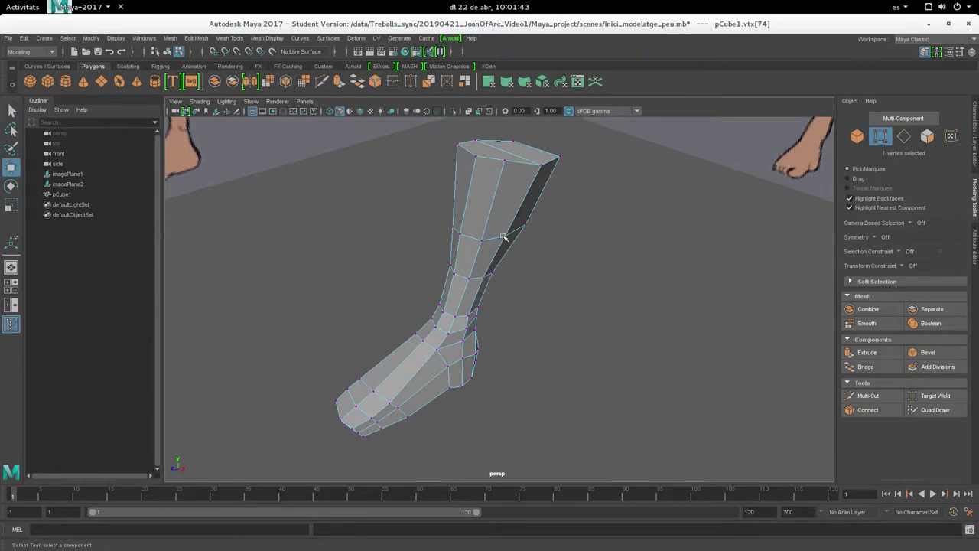
{"action": "left_click_drag", "start_coordinate": [527, 249], "coordinate": [546, 260]}
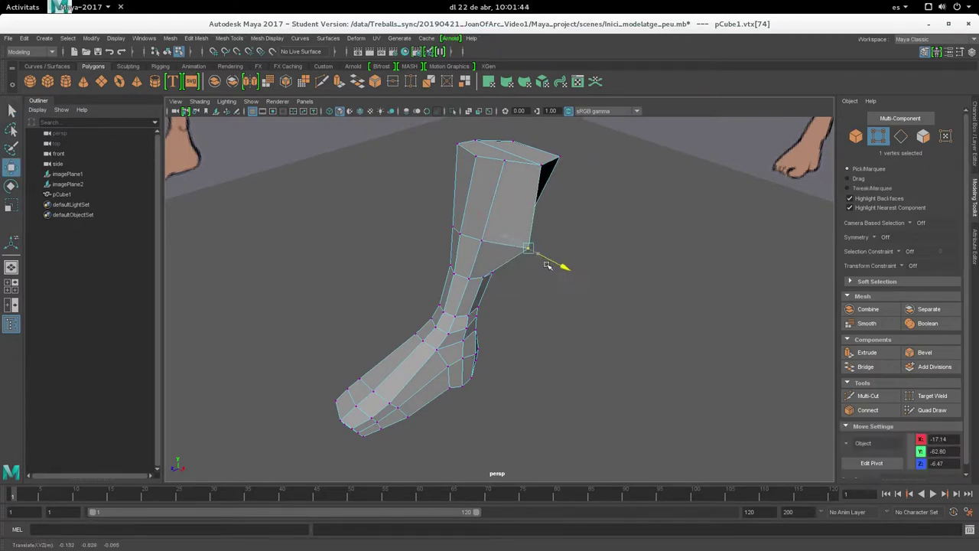
{"action": "left_click", "coordinate": [484, 278]}
{"action": "left_click_drag", "start_coordinate": [484, 276], "coordinate": [515, 298]}
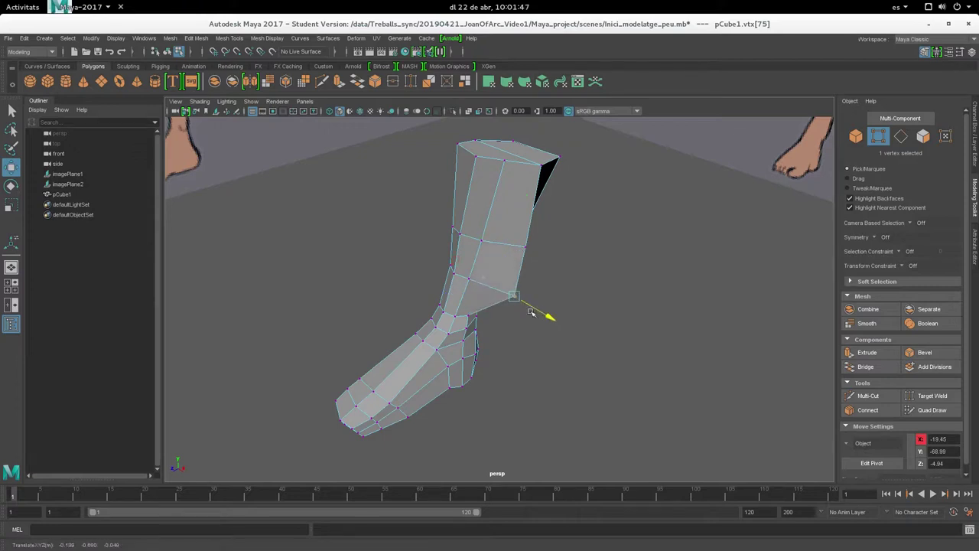
{"action": "mouse_move", "coordinate": [503, 229]}
{"action": "left_mouse_down", "text": "alt"}
{"action": "mouse_move", "coordinate": [546, 234]}
{"action": "mouse_move", "coordinate": [546, 147]}
{"action": "left_mouse_up", "text": "alt"}
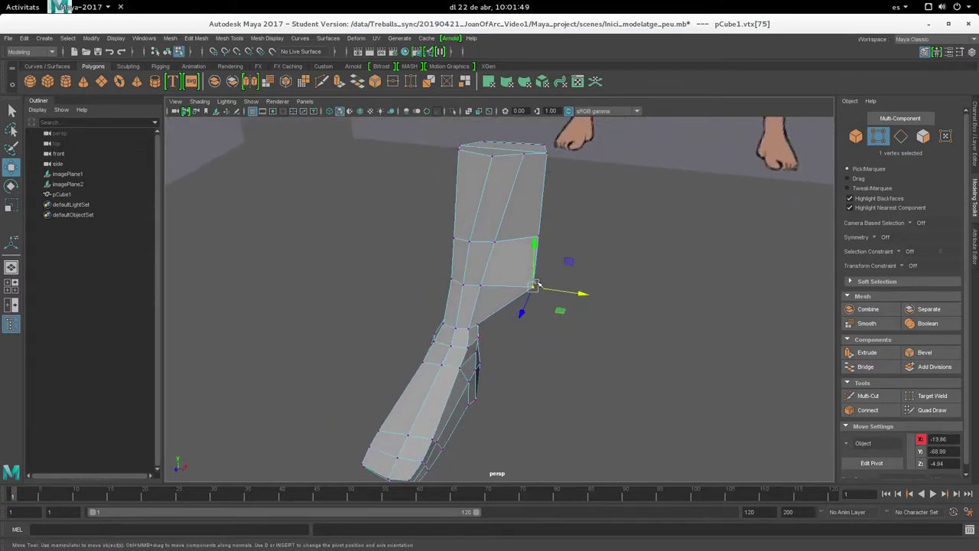
{"action": "left_click_drag", "start_coordinate": [499, 258], "coordinate": [497, 241], "text": "alt"}
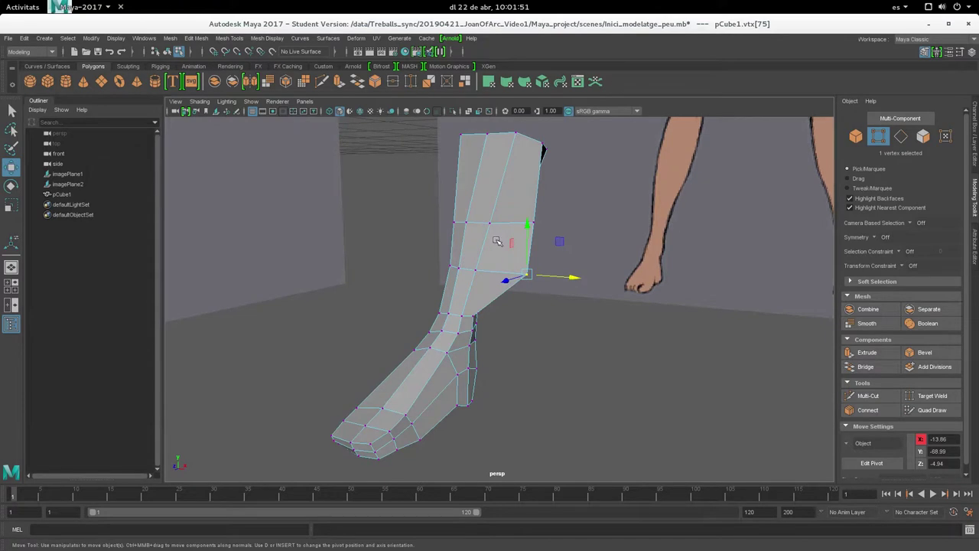
{"action": "key", "text": "ctrl+z"}
{"action": "key", "text": "ctrl+z"}
{"action": "key", "text": "ctrl+z"}
- Select two neighbouring back-edge vertices of the leg and switch to Scale
{"action": "left_click_drag", "start_coordinate": [525, 261], "coordinate": [525, 303], "text": "alt"}
{"action": "middle_click_drag", "start_coordinate": [588, 256], "coordinate": [562, 289], "text": "alt"}
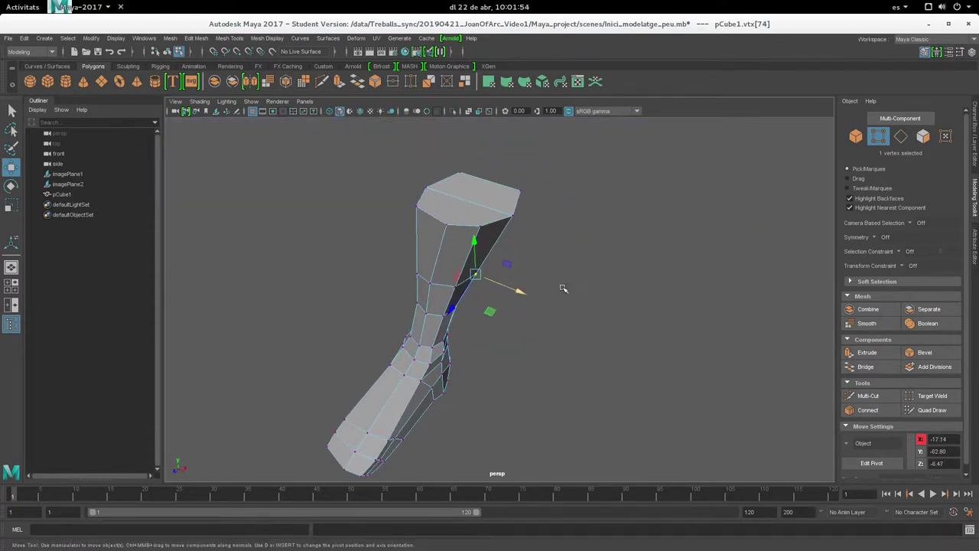
{"action": "right_click_drag", "start_coordinate": [760, 372], "coordinate": [716, 384], "text": "alt"}
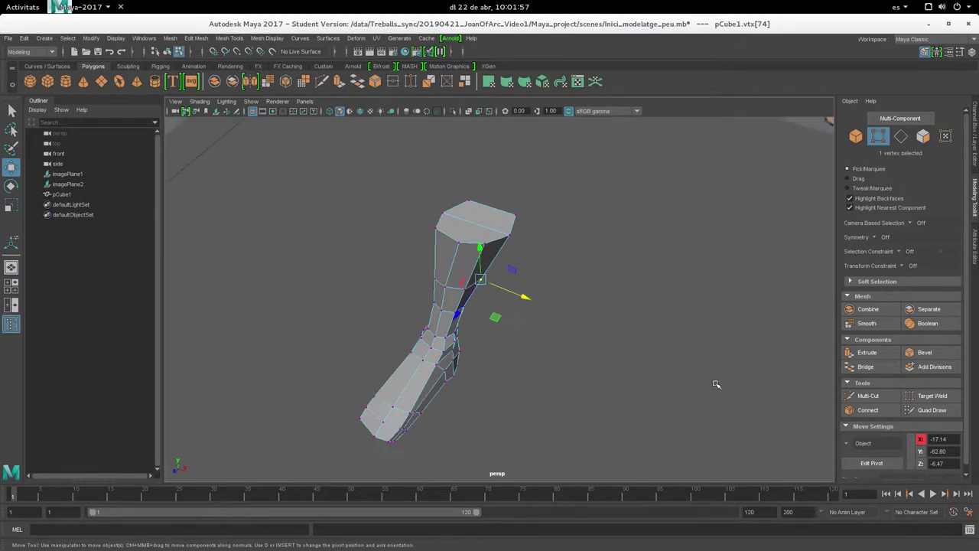
{"action": "scroll", "coordinate": [702, 391], "scroll_direction": "up", "scroll_amount": 5}
{"action": "mouse_move", "coordinate": [701, 390]}
{"action": "left_mouse_down", "text": "alt"}
{"action": "mouse_move", "coordinate": [462, 289]}
{"action": "mouse_move", "coordinate": [494, 267]}
{"action": "mouse_move", "coordinate": [468, 231]}
{"action": "left_mouse_up", "text": "alt"}
{"action": "left_click", "coordinate": [516, 158]}
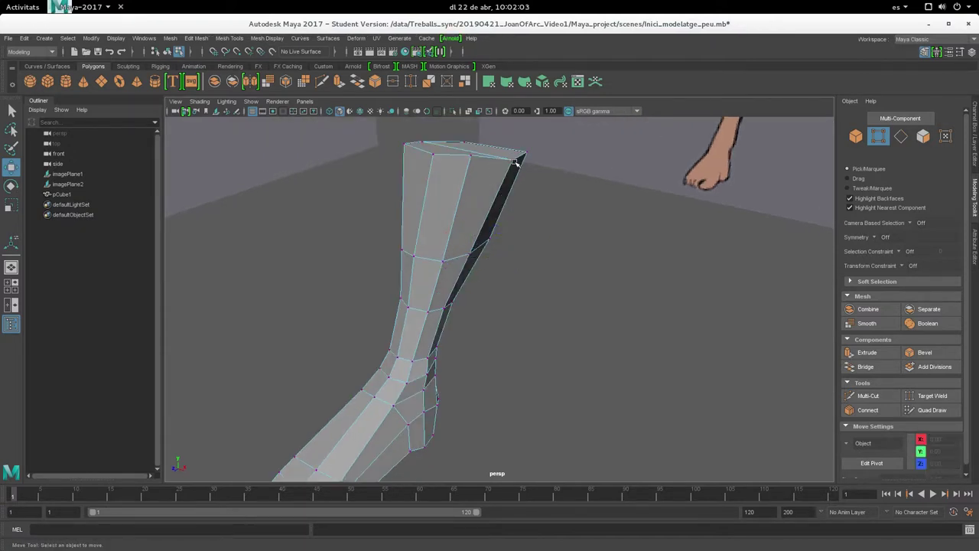
{"action": "left_click", "coordinate": [445, 308]}
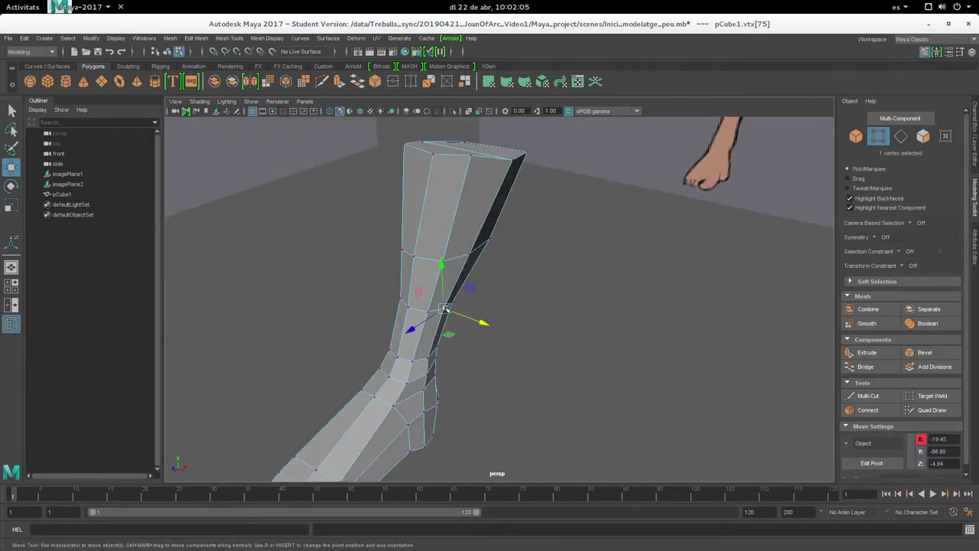
{"action": "left_click", "coordinate": [467, 255], "text": "shift"}
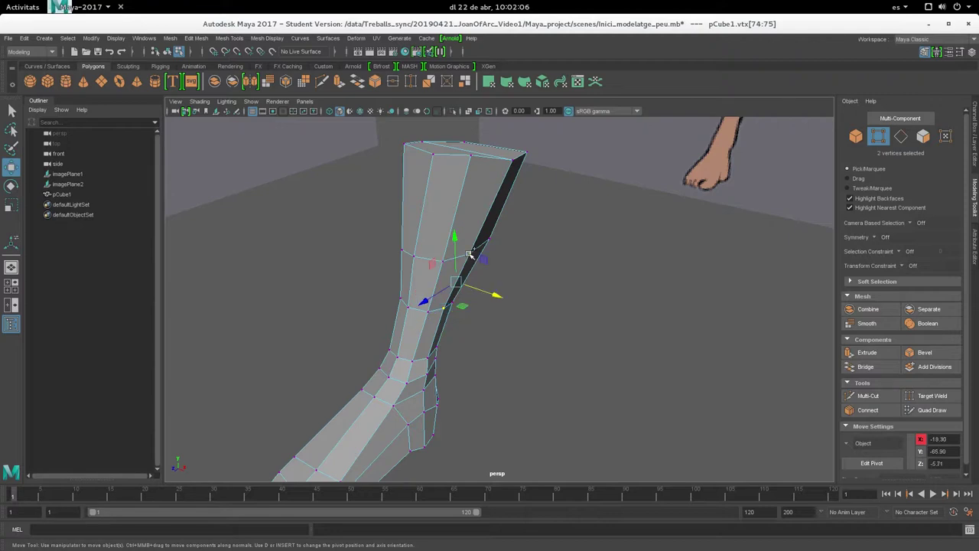
{"action": "key", "text": "r"}
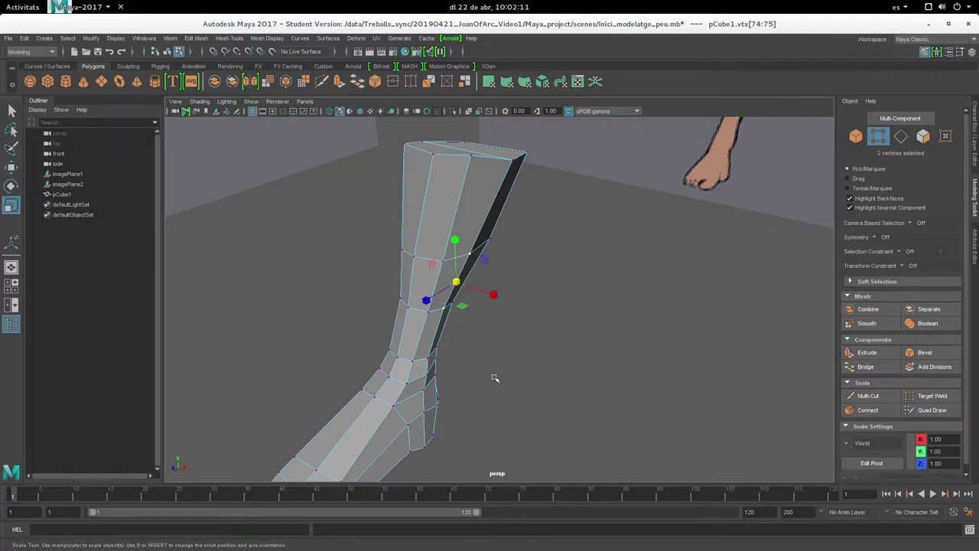
- Open Scale tool settings and place the pivot on the top corner vertex
{"action": "double_click", "coordinate": [10, 205]}
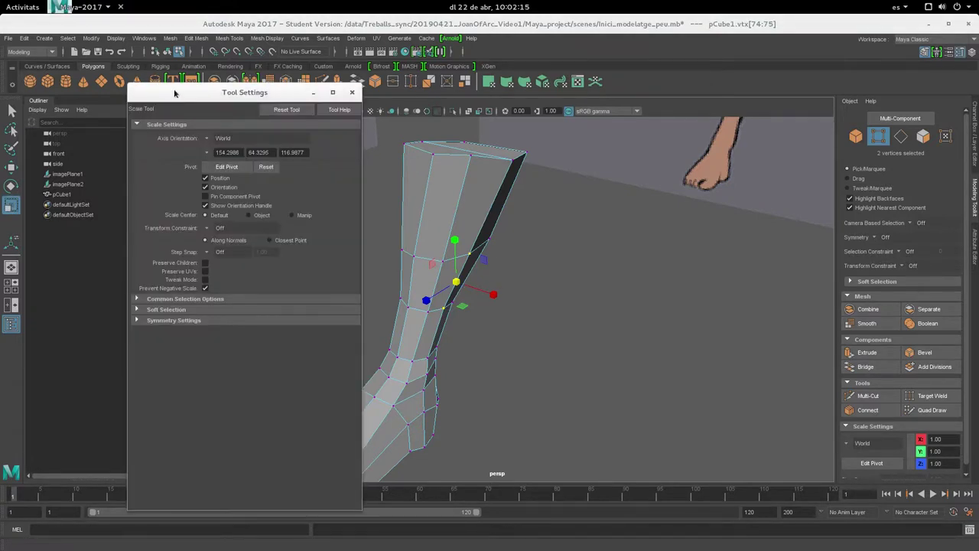
{"action": "left_click_drag", "start_coordinate": [175, 92], "coordinate": [119, 88]}
{"action": "left_click", "coordinate": [170, 163]}
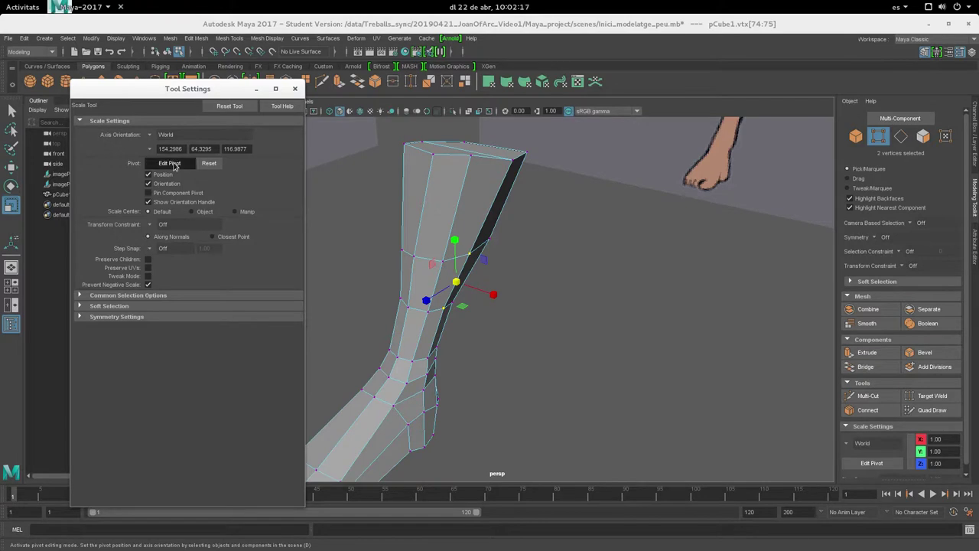
{"action": "scroll", "coordinate": [496, 347], "scroll_direction": "up", "scroll_amount": 2}
{"action": "scroll", "coordinate": [496, 347], "scroll_direction": "down", "scroll_amount": 2}
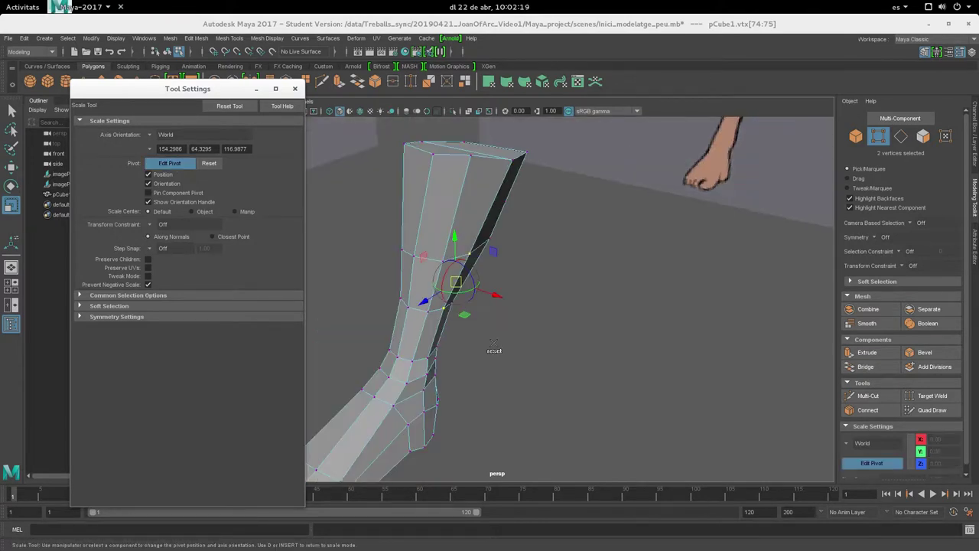
{"action": "mouse_move", "coordinate": [468, 314]}
{"action": "left_mouse_down", "text": "alt"}
{"action": "mouse_move", "coordinate": [481, 298]}
{"action": "mouse_move", "coordinate": [479, 274]}
{"action": "mouse_move", "coordinate": [453, 371]}
{"action": "mouse_move", "coordinate": [470, 339]}
{"action": "left_mouse_up", "text": "alt"}
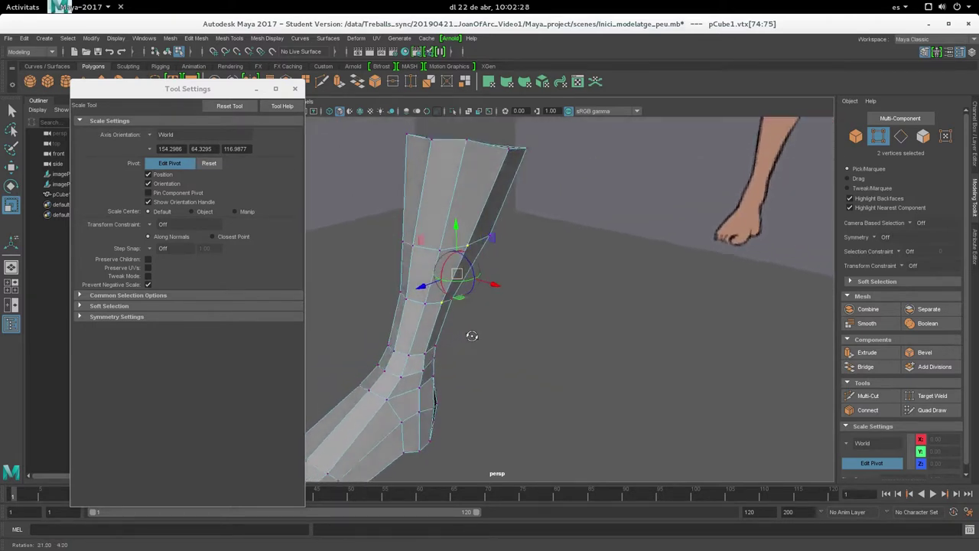
{"action": "left_click_drag", "start_coordinate": [457, 278], "coordinate": [459, 272]}
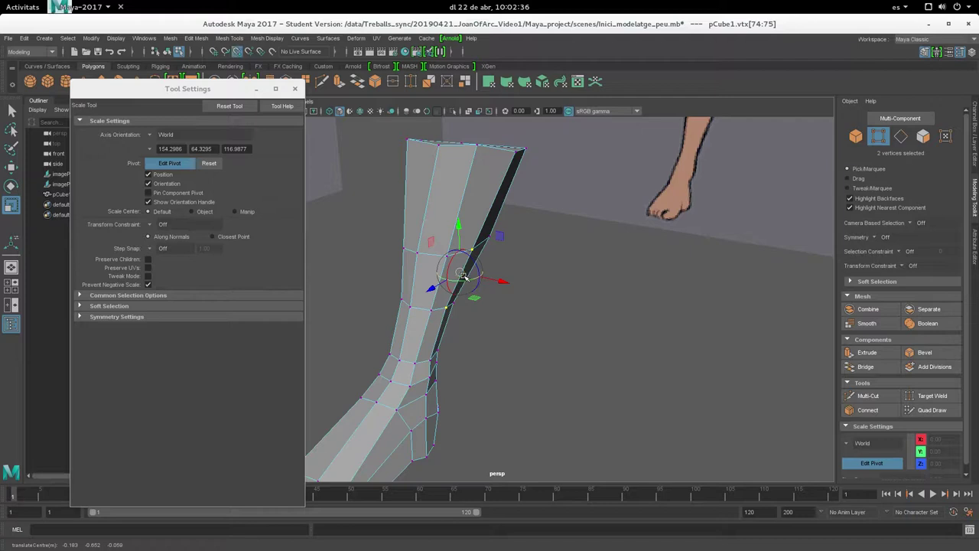
{"action": "left_click_drag", "start_coordinate": [461, 274], "coordinate": [485, 243]}
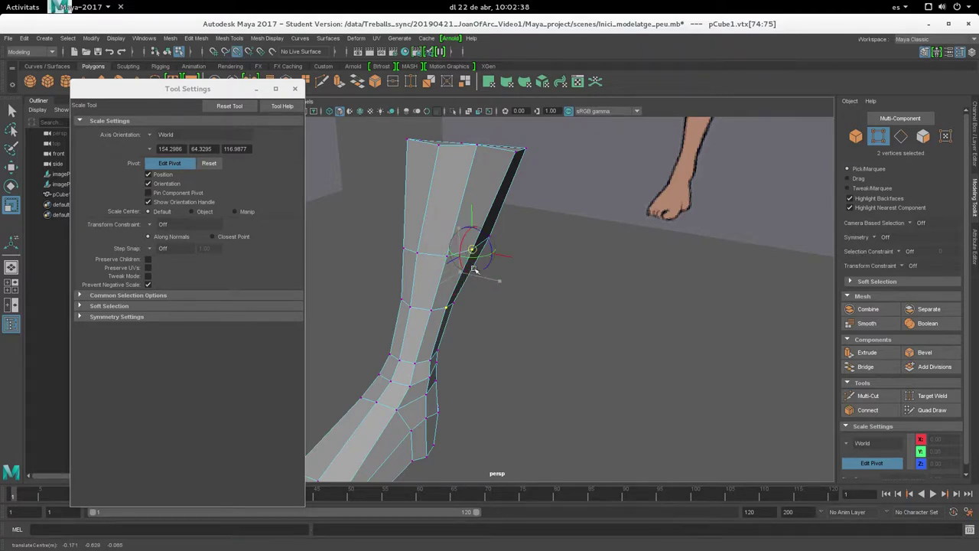
{"action": "mouse_move", "coordinate": [492, 189]}
{"action": "left_mouse_down"}
{"action": "mouse_move", "coordinate": [409, 231]}
{"action": "mouse_move", "coordinate": [502, 166]}
{"action": "left_mouse_up"}
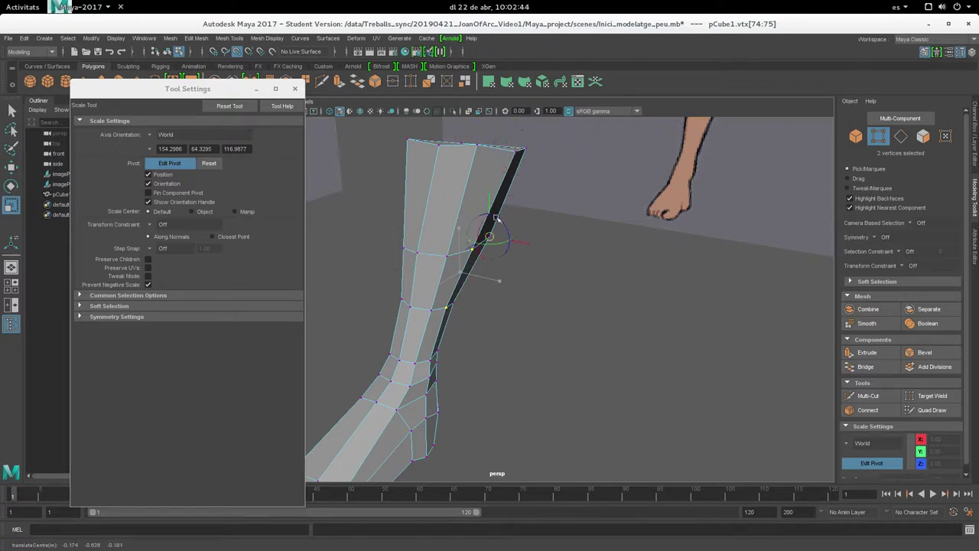
- Scale the two vertices along X to 0.314 toward the pivot and close Tool Settings
{"action": "key", "text": "d"}
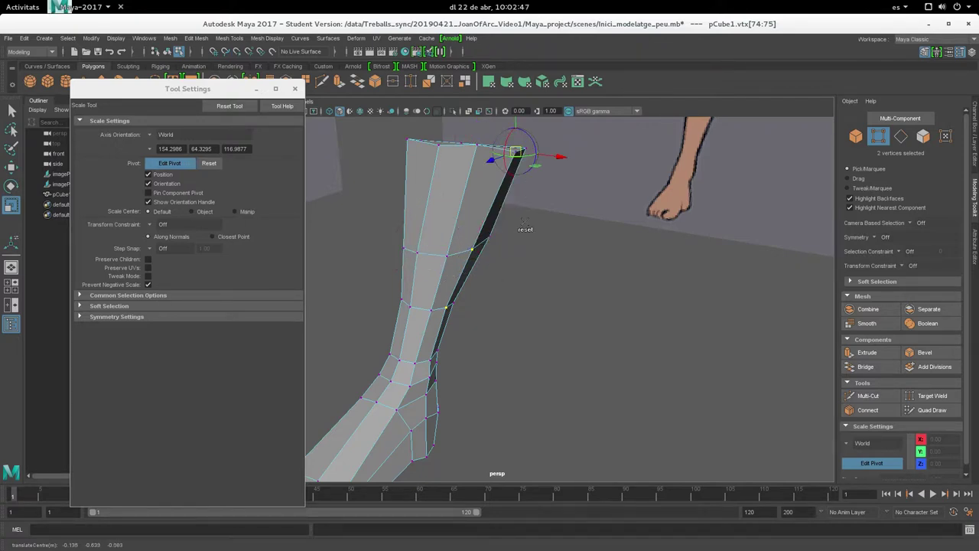
{"action": "left_click_drag", "start_coordinate": [518, 240], "coordinate": [491, 261], "text": "alt"}
{"action": "mouse_move", "coordinate": [432, 270]}
{"action": "left_mouse_down", "text": "alt"}
{"action": "mouse_move", "coordinate": [465, 251]}
{"action": "mouse_move", "coordinate": [516, 257]}
{"action": "left_mouse_up", "text": "alt"}
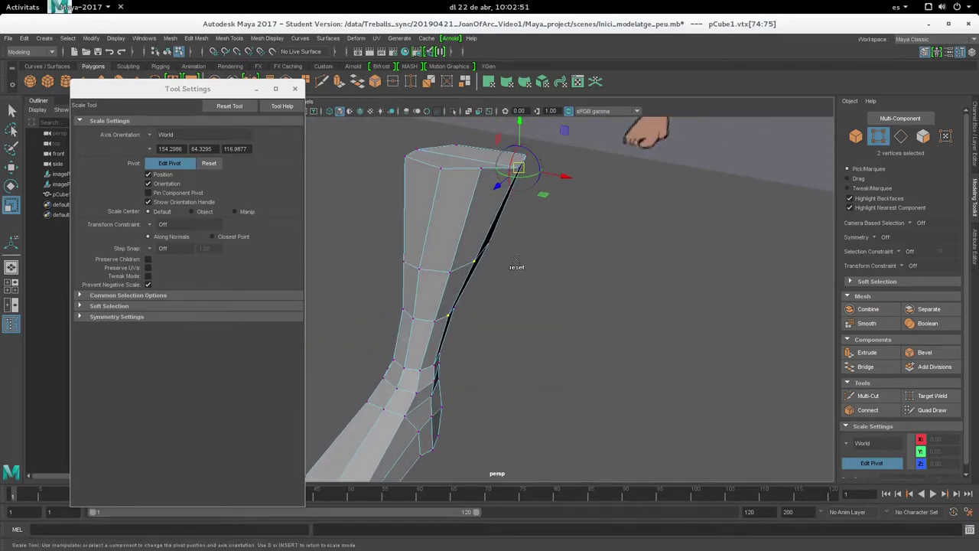
{"action": "key", "text": "d"}
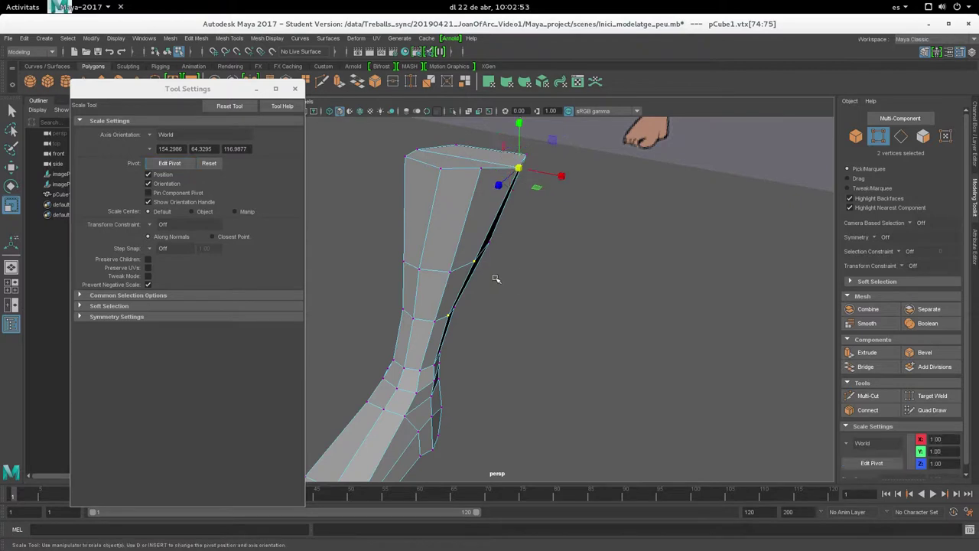
{"action": "mouse_move", "coordinate": [562, 176]}
{"action": "left_mouse_down"}
{"action": "mouse_move", "coordinate": [494, 170]}
{"action": "mouse_move", "coordinate": [554, 186]}
{"action": "mouse_move", "coordinate": [493, 179]}
{"action": "mouse_move", "coordinate": [566, 190]}
{"action": "mouse_move", "coordinate": [524, 191]}
{"action": "left_mouse_up"}
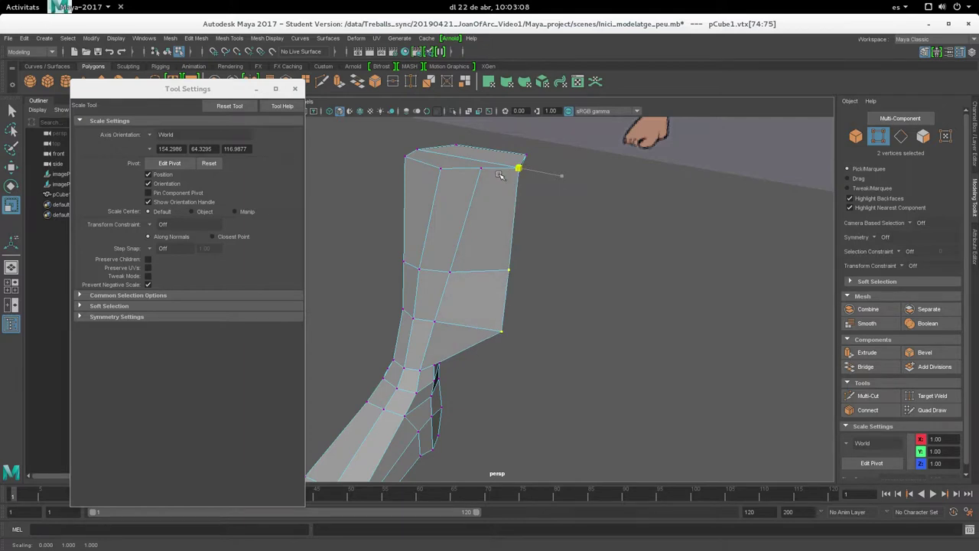
{"action": "left_click_drag", "start_coordinate": [443, 276], "coordinate": [548, 204], "text": "alt"}
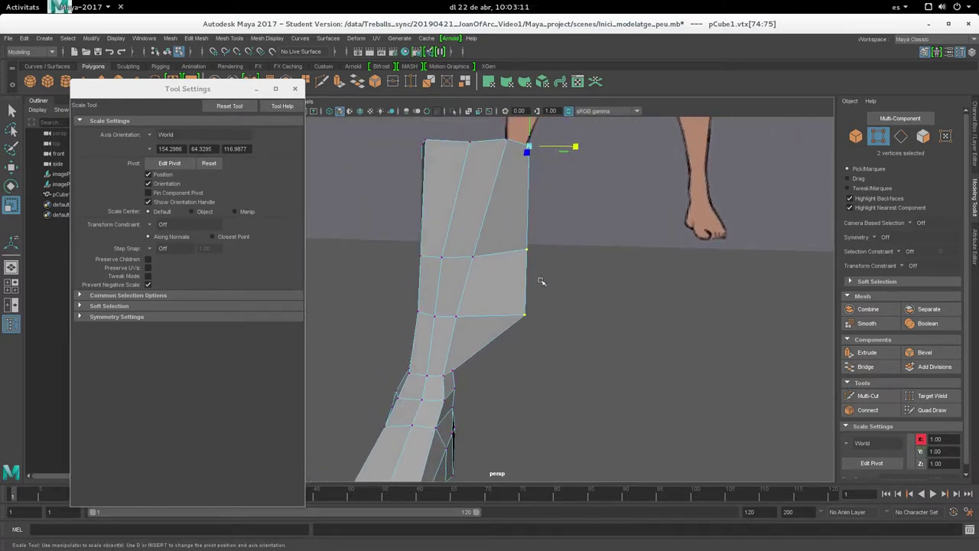
{"action": "mouse_move", "coordinate": [509, 323]}
{"action": "left_mouse_down", "text": "alt"}
{"action": "mouse_move", "coordinate": [581, 324]}
{"action": "mouse_move", "coordinate": [354, 328]}
{"action": "mouse_move", "coordinate": [402, 376]}
{"action": "mouse_move", "coordinate": [512, 349]}
{"action": "mouse_move", "coordinate": [531, 339]}
{"action": "mouse_move", "coordinate": [527, 317]}
{"action": "mouse_move", "coordinate": [492, 321]}
{"action": "mouse_move", "coordinate": [498, 338]}
{"action": "mouse_move", "coordinate": [531, 348]}
{"action": "mouse_move", "coordinate": [355, 323]}
{"action": "mouse_move", "coordinate": [498, 472]}
{"action": "mouse_move", "coordinate": [432, 330]}
{"action": "mouse_move", "coordinate": [498, 468]}
{"action": "mouse_move", "coordinate": [371, 301]}
{"action": "mouse_move", "coordinate": [391, 301]}
{"action": "mouse_move", "coordinate": [495, 384]}
{"action": "mouse_move", "coordinate": [507, 322]}
{"action": "left_mouse_up", "text": "alt"}
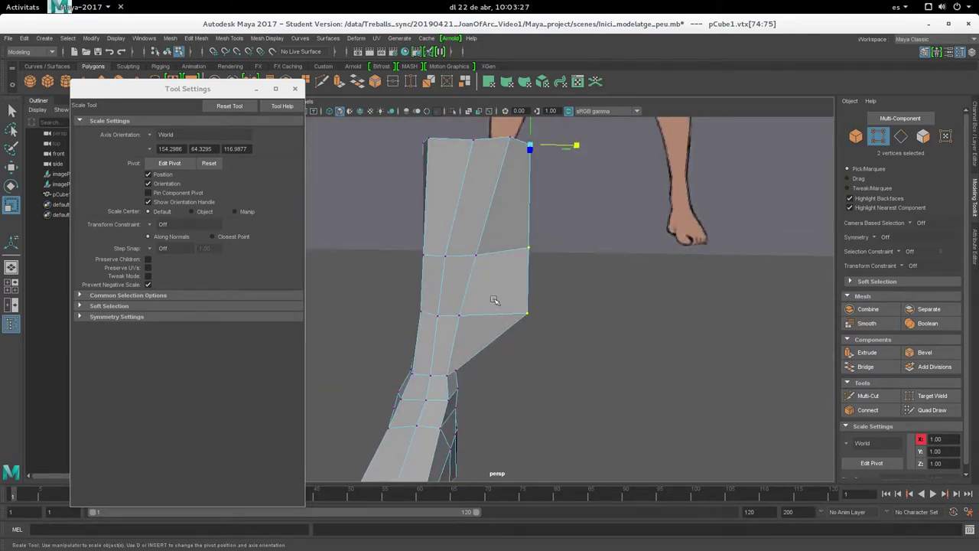
{"action": "left_click", "coordinate": [295, 89]}
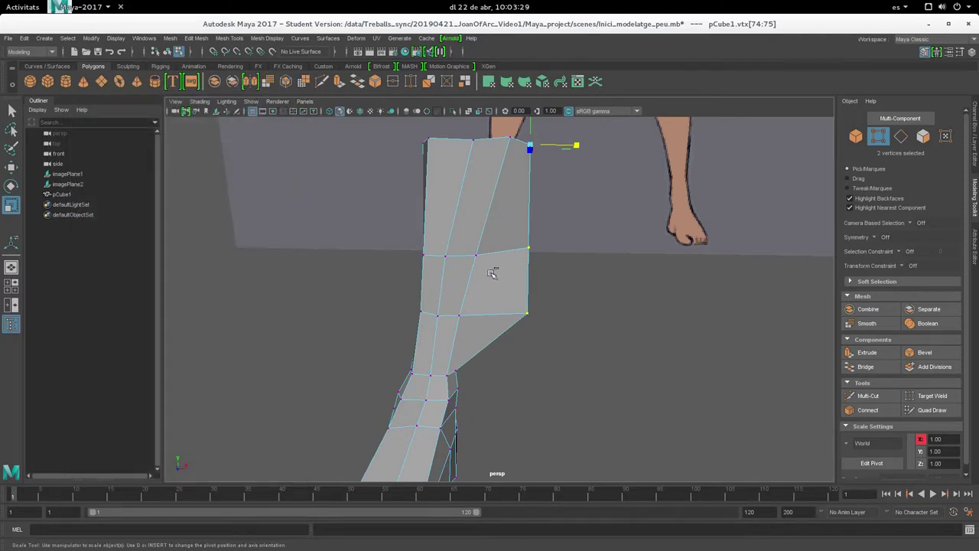
- Undo the X scale of the two vertices, checking the leg against the reference feet
{"action": "mouse_move", "coordinate": [495, 267]}
{"action": "left_mouse_down", "text": "alt"}
{"action": "mouse_move", "coordinate": [543, 350]}
{"action": "mouse_move", "coordinate": [527, 337]}
{"action": "mouse_move", "coordinate": [469, 340]}
{"action": "mouse_move", "coordinate": [472, 354]}
{"action": "mouse_move", "coordinate": [440, 361]}
{"action": "left_mouse_up", "text": "alt"}
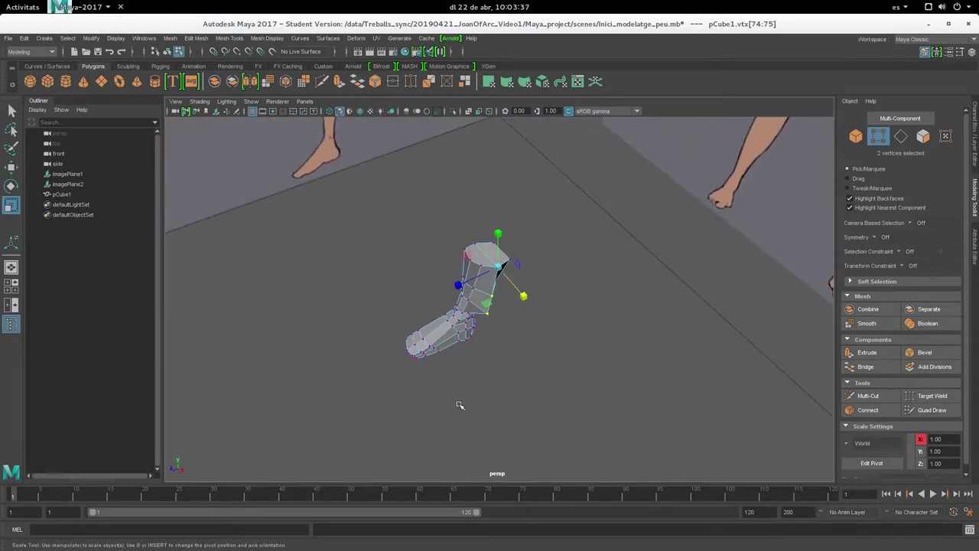
{"action": "scroll", "coordinate": [462, 307], "scroll_direction": "up", "scroll_amount": 3}
{"action": "scroll", "coordinate": [464, 316], "scroll_direction": "down", "scroll_amount": 2}
{"action": "left_click_drag", "start_coordinate": [391, 369], "coordinate": [453, 337], "text": "alt"}
{"action": "key", "text": "ctrl+z"}
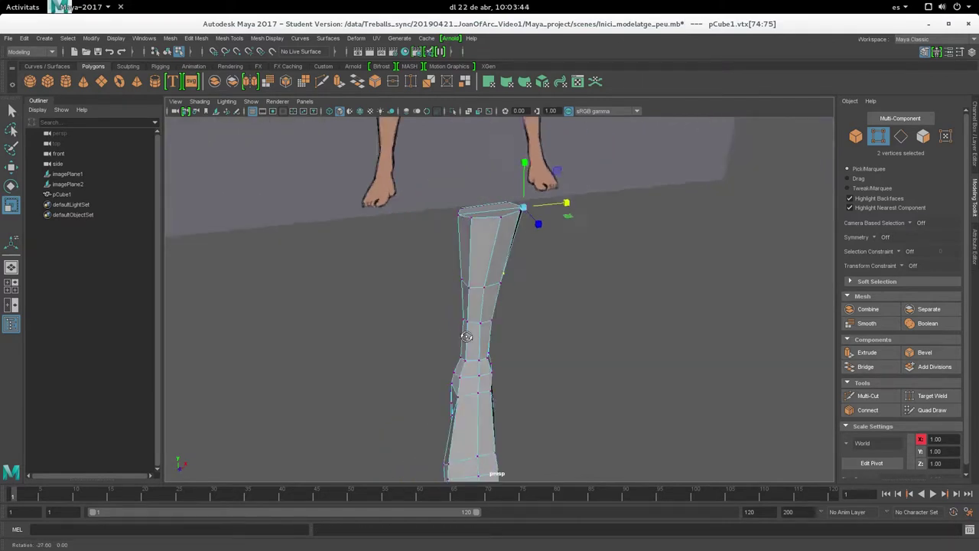
{"action": "left_click_drag", "start_coordinate": [386, 340], "coordinate": [492, 345], "text": "alt"}
- Briefly show the four-view layout, then return to a single perspective view
{"action": "key", "text": "space"}
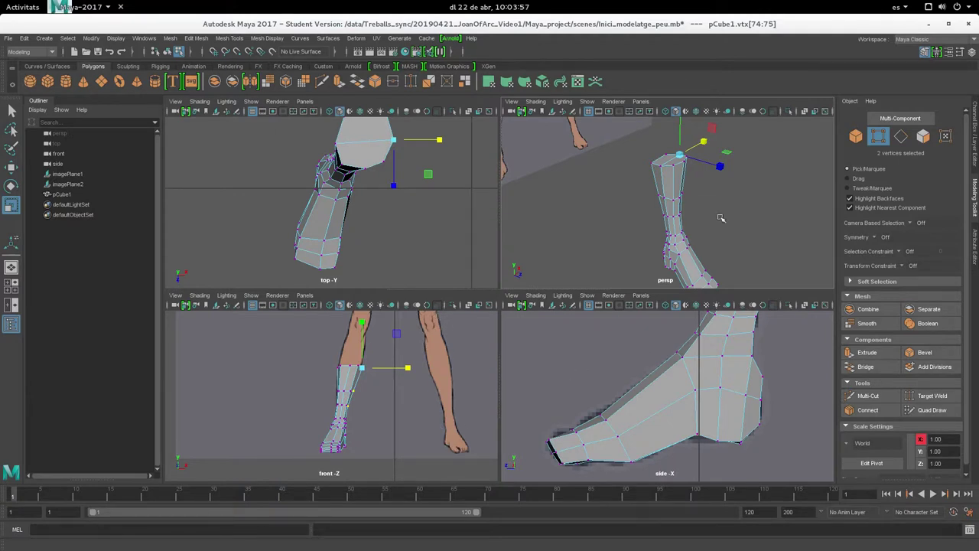
{"action": "key", "text": "space"}
{"action": "mouse_move", "coordinate": [699, 210]}
{"action": "left_mouse_down", "text": "alt"}
{"action": "mouse_move", "coordinate": [648, 255]}
{"action": "mouse_move", "coordinate": [575, 275]}
{"action": "mouse_move", "coordinate": [581, 299]}
{"action": "left_mouse_up", "text": "alt"}
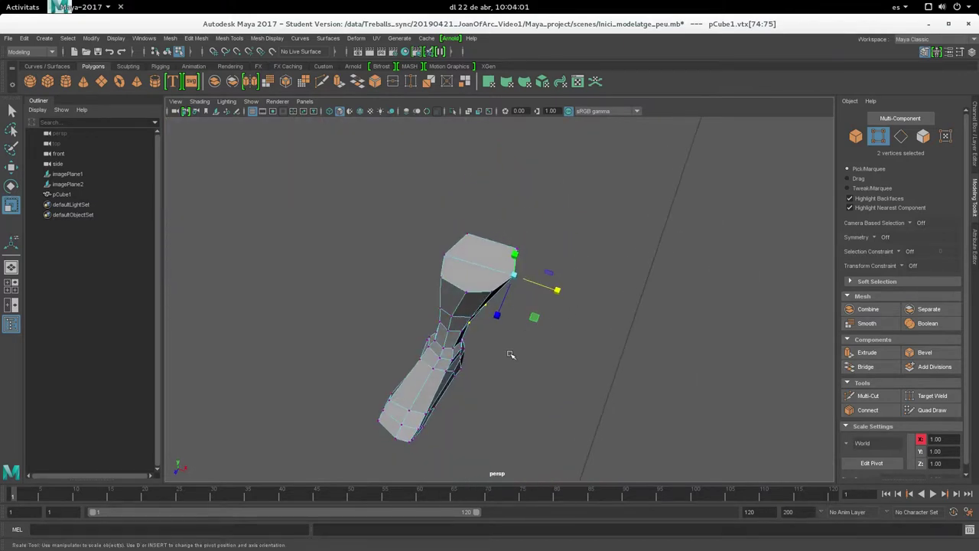
{"action": "left_click_drag", "start_coordinate": [507, 352], "coordinate": [493, 326], "text": "alt"}
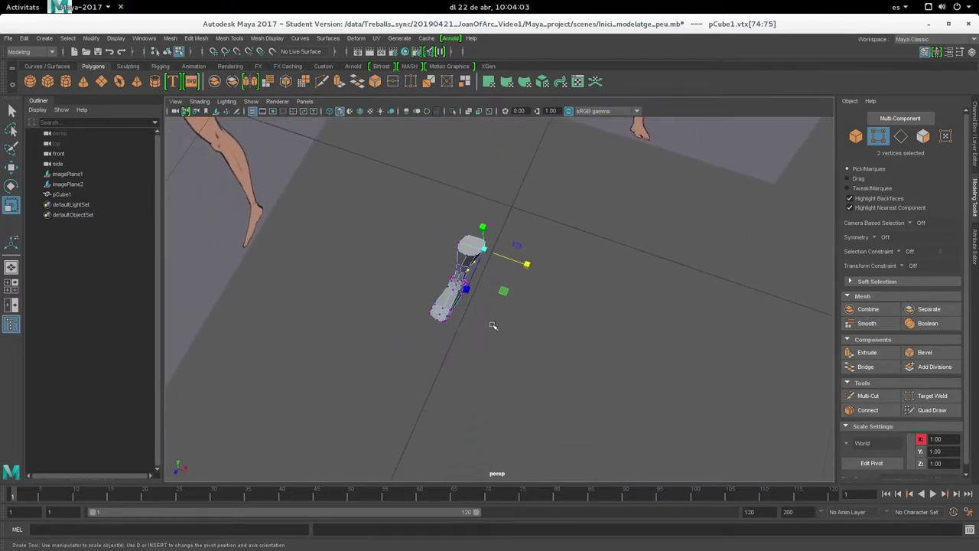
{"action": "left_click_drag", "start_coordinate": [470, 363], "coordinate": [393, 337], "text": "alt"}
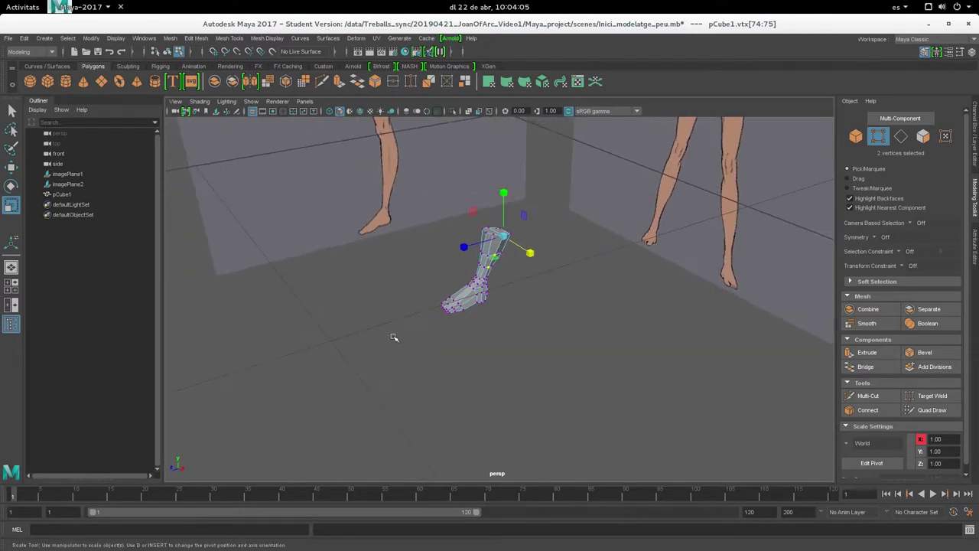
- Switch to Move, toggle the hotbox, and zoom in on the leg's top cap
{"action": "key", "text": "w"}
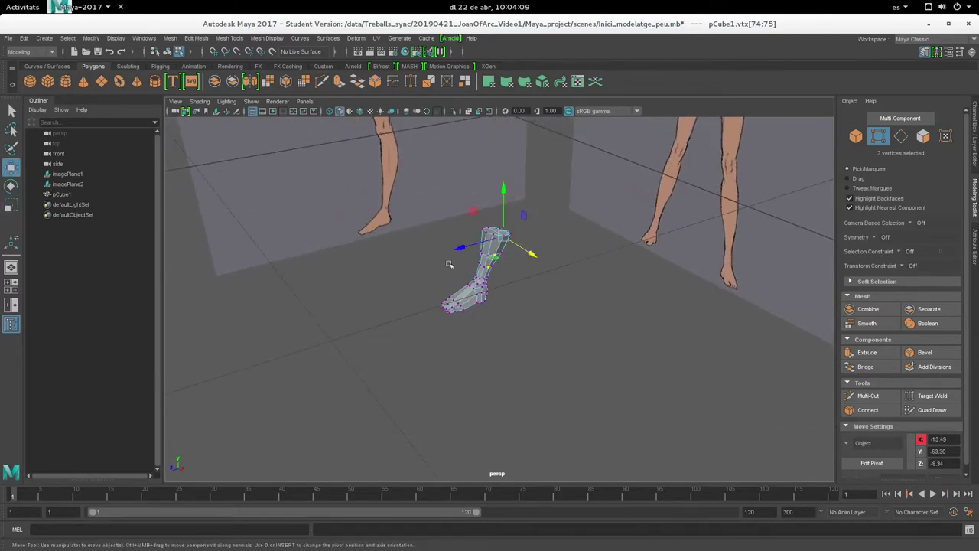
{"action": "mouse_move", "coordinate": [505, 214]}
{"action": "left_mouse_down", "text": "alt"}
{"action": "mouse_move", "coordinate": [514, 345]}
{"action": "mouse_move", "coordinate": [525, 329]}
{"action": "mouse_move", "coordinate": [574, 331]}
{"action": "mouse_move", "coordinate": [548, 330]}
{"action": "mouse_move", "coordinate": [553, 352]}
{"action": "mouse_move", "coordinate": [616, 319]}
{"action": "mouse_move", "coordinate": [579, 295]}
{"action": "left_mouse_up", "text": "alt"}
{"action": "scroll", "coordinate": [549, 330], "scroll_direction": "up", "scroll_amount": 3}
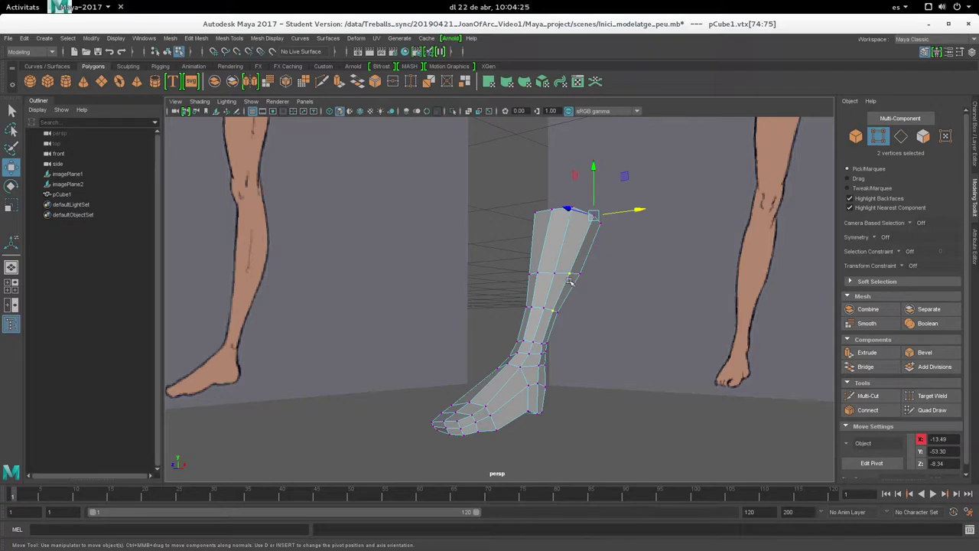
{"action": "key", "text": "space"}
{"action": "left_click_drag", "start_coordinate": [570, 285], "coordinate": [527, 269], "text": "alt"}
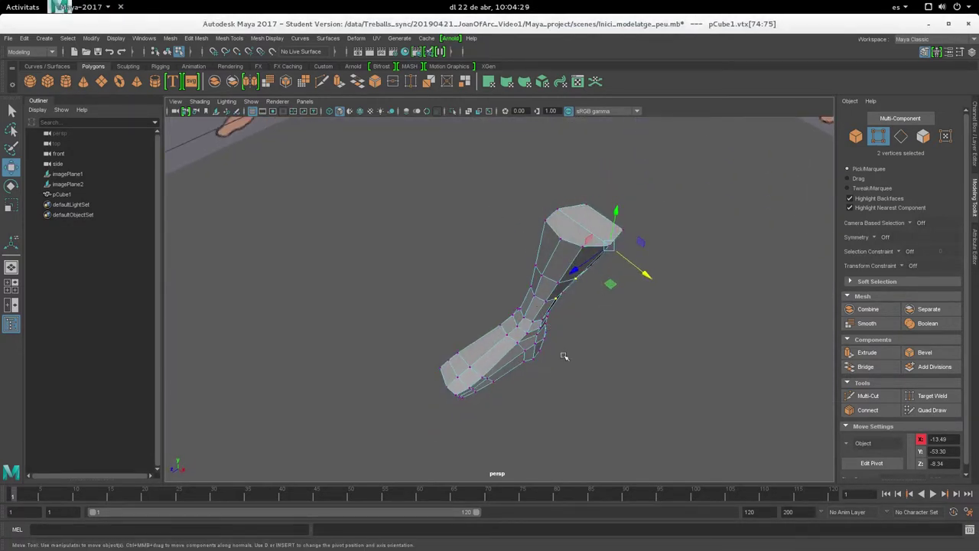
{"action": "key", "text": "space"}
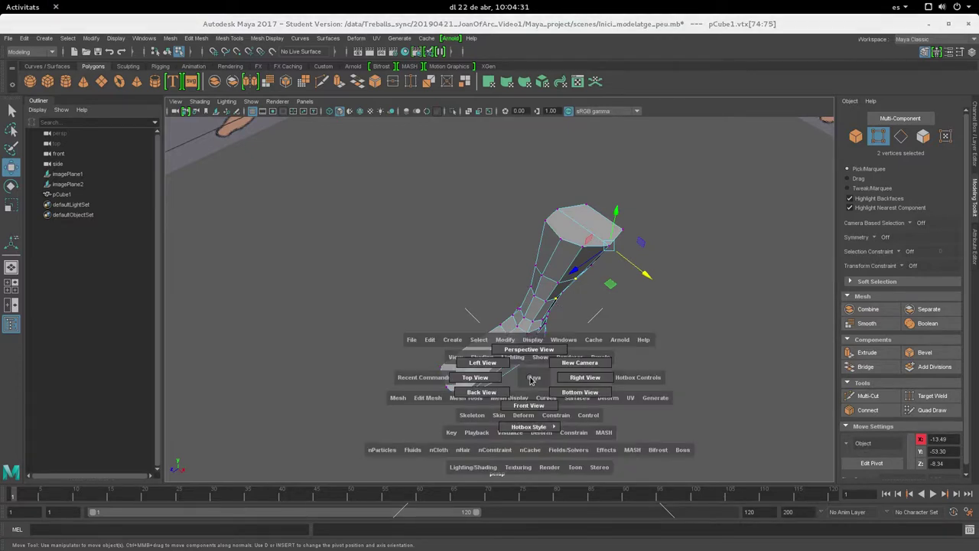
{"action": "mouse_move", "coordinate": [540, 335]}
{"action": "left_mouse_down", "text": "alt"}
{"action": "mouse_move", "coordinate": [566, 290]}
{"action": "mouse_move", "coordinate": [524, 328]}
{"action": "left_mouse_up", "text": "alt"}
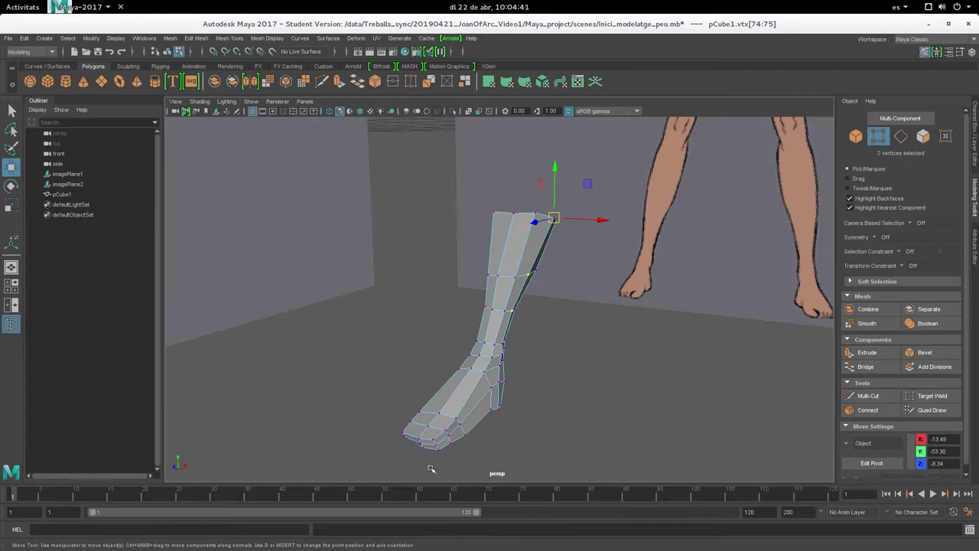
{"action": "mouse_move", "coordinate": [591, 364]}
{"action": "left_mouse_down", "text": "alt"}
{"action": "mouse_move", "coordinate": [546, 348]}
{"action": "mouse_move", "coordinate": [643, 286]}
{"action": "mouse_move", "coordinate": [541, 217]}
{"action": "mouse_move", "coordinate": [483, 273]}
{"action": "mouse_move", "coordinate": [583, 254]}
{"action": "mouse_move", "coordinate": [564, 225]}
{"action": "mouse_move", "coordinate": [553, 267]}
{"action": "mouse_move", "coordinate": [573, 219]}
{"action": "mouse_move", "coordinate": [412, 246]}
{"action": "mouse_move", "coordinate": [498, 253]}
{"action": "mouse_move", "coordinate": [559, 284]}
{"action": "mouse_move", "coordinate": [615, 280]}
{"action": "mouse_move", "coordinate": [646, 262]}
{"action": "mouse_move", "coordinate": [651, 295]}
{"action": "mouse_move", "coordinate": [476, 280]}
{"action": "mouse_move", "coordinate": [518, 280]}
{"action": "mouse_move", "coordinate": [517, 293]}
{"action": "left_mouse_up", "text": "alt"}
{"action": "scroll", "coordinate": [476, 280], "scroll_direction": "up", "scroll_amount": 3}
{"action": "scroll", "coordinate": [476, 280], "scroll_direction": "up", "scroll_amount": 3}
- Select corner vertex vtx[55] and pull it out to the left, checking from several angles
{"action": "left_click", "coordinate": [471, 196]}
{"action": "mouse_move", "coordinate": [471, 197]}
{"action": "left_mouse_down"}
{"action": "mouse_move", "coordinate": [372, 197]}
{"action": "mouse_move", "coordinate": [390, 240]}
{"action": "mouse_move", "coordinate": [400, 211]}
{"action": "left_mouse_up"}
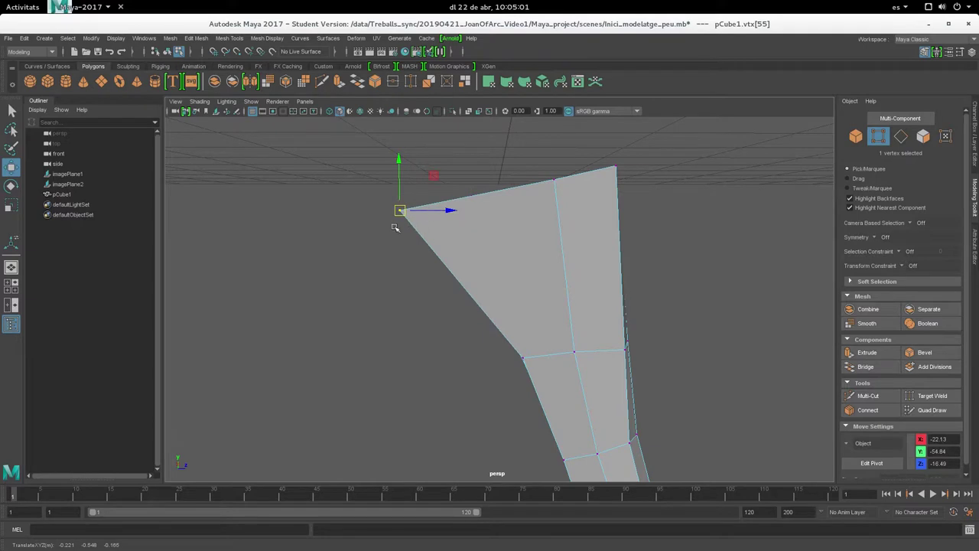
{"action": "mouse_move", "coordinate": [403, 210]}
{"action": "left_mouse_down"}
{"action": "mouse_move", "coordinate": [380, 225]}
{"action": "mouse_move", "coordinate": [429, 252]}
{"action": "mouse_move", "coordinate": [400, 192]}
{"action": "mouse_move", "coordinate": [413, 213]}
{"action": "mouse_move", "coordinate": [382, 192]}
{"action": "mouse_move", "coordinate": [433, 201]}
{"action": "mouse_move", "coordinate": [375, 184]}
{"action": "left_mouse_up"}
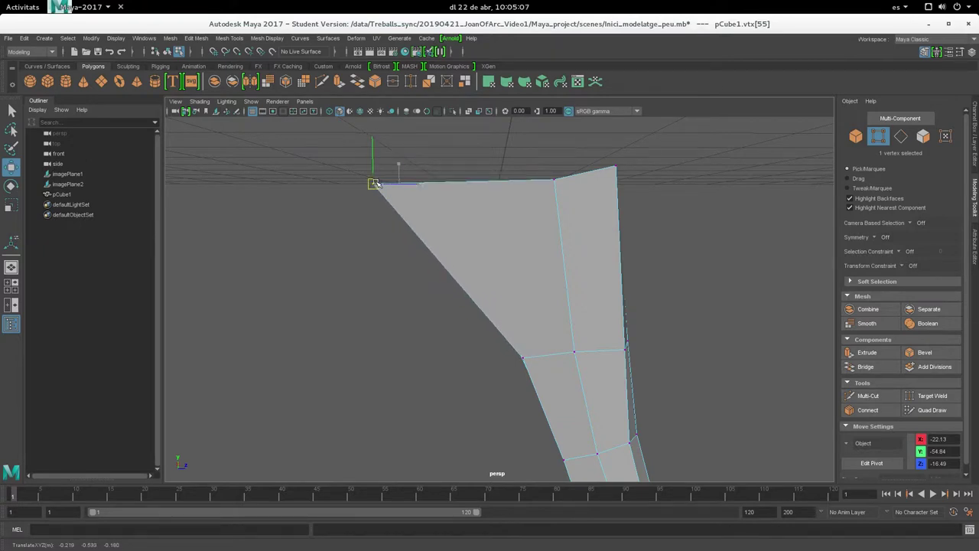
{"action": "left_click_drag", "start_coordinate": [431, 269], "coordinate": [326, 296], "text": "alt"}
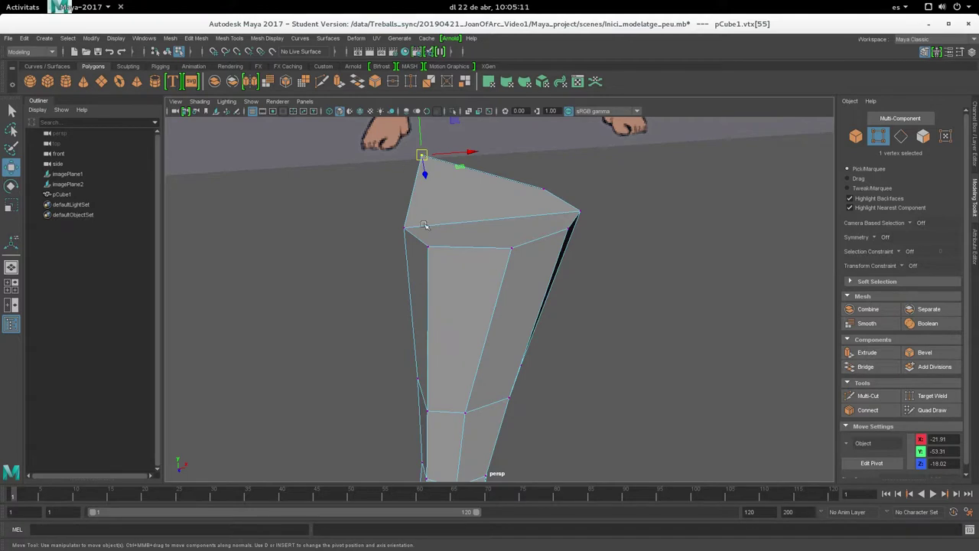
{"action": "left_click_drag", "start_coordinate": [425, 225], "coordinate": [406, 252], "text": "alt"}
{"action": "mouse_move", "coordinate": [359, 351]}
{"action": "left_mouse_down", "text": "alt"}
{"action": "mouse_move", "coordinate": [356, 368]}
{"action": "mouse_move", "coordinate": [429, 321]}
{"action": "mouse_move", "coordinate": [434, 339]}
{"action": "mouse_move", "coordinate": [531, 350]}
{"action": "mouse_move", "coordinate": [540, 367]}
{"action": "left_mouse_up", "text": "alt"}
{"action": "left_click_drag", "start_coordinate": [462, 420], "coordinate": [461, 393], "text": "alt"}
{"action": "mouse_move", "coordinate": [511, 306]}
{"action": "left_mouse_down", "text": "alt"}
{"action": "mouse_move", "coordinate": [524, 311]}
{"action": "mouse_move", "coordinate": [395, 323]}
{"action": "mouse_move", "coordinate": [416, 313]}
{"action": "left_mouse_up", "text": "alt"}
- Refine vtx[55] to X -23.81, Y -53.38, Z -12.91
{"action": "mouse_move", "coordinate": [381, 239]}
{"action": "left_mouse_down"}
{"action": "mouse_move", "coordinate": [350, 219]}
{"action": "mouse_move", "coordinate": [253, 270]}
{"action": "mouse_move", "coordinate": [313, 258]}
{"action": "mouse_move", "coordinate": [322, 228]}
{"action": "mouse_move", "coordinate": [291, 258]}
{"action": "mouse_move", "coordinate": [490, 229]}
{"action": "mouse_move", "coordinate": [322, 255]}
{"action": "mouse_move", "coordinate": [325, 157]}
{"action": "mouse_move", "coordinate": [339, 278]}
{"action": "mouse_move", "coordinate": [345, 185]}
{"action": "mouse_move", "coordinate": [354, 244]}
{"action": "left_mouse_up"}
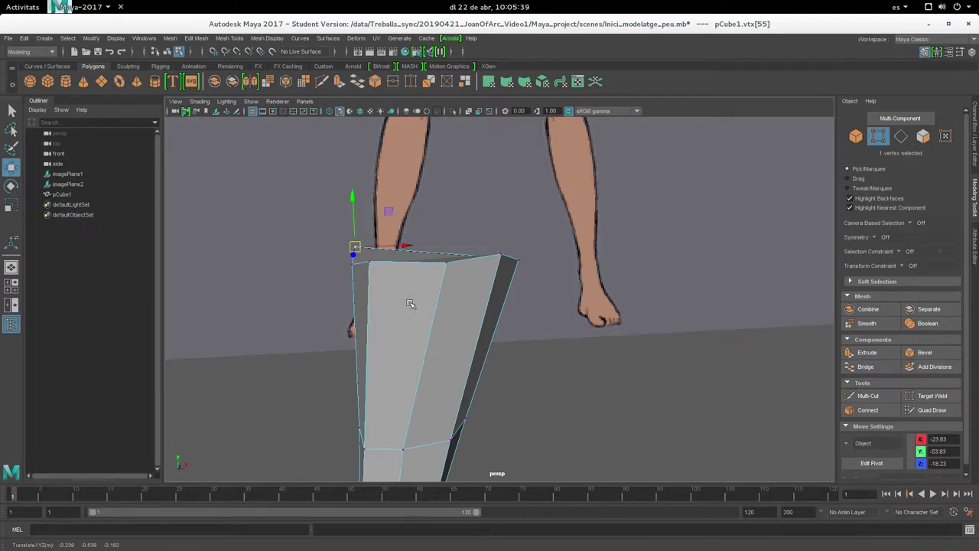
{"action": "mouse_move", "coordinate": [541, 253]}
{"action": "left_mouse_down", "text": "alt"}
{"action": "mouse_move", "coordinate": [542, 334]}
{"action": "mouse_move", "coordinate": [489, 330]}
{"action": "mouse_move", "coordinate": [467, 308]}
{"action": "mouse_move", "coordinate": [510, 319]}
{"action": "mouse_move", "coordinate": [374, 223]}
{"action": "left_mouse_up", "text": "alt"}
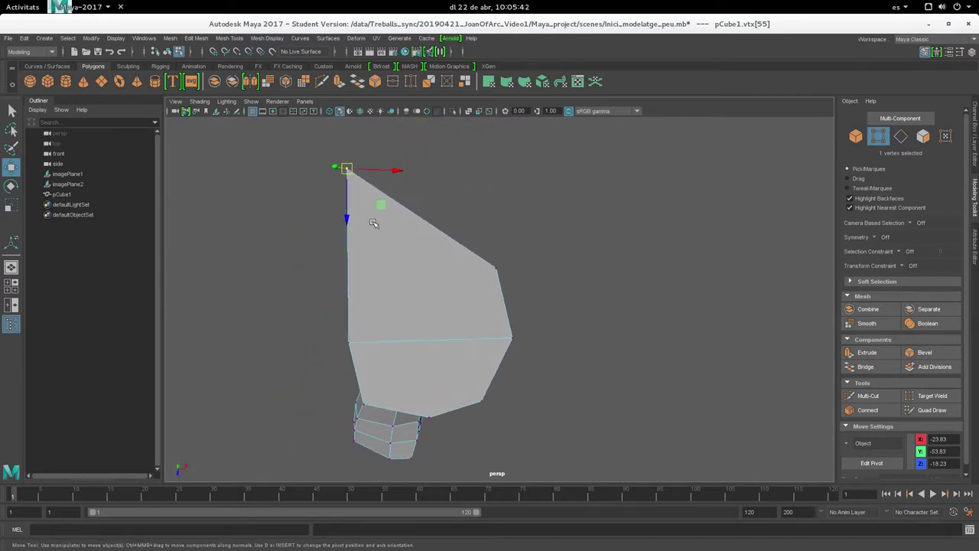
{"action": "mouse_move", "coordinate": [348, 169]}
{"action": "left_mouse_down"}
{"action": "mouse_move", "coordinate": [393, 273]}
{"action": "mouse_move", "coordinate": [311, 254]}
{"action": "mouse_move", "coordinate": [361, 247]}
{"action": "mouse_move", "coordinate": [366, 266]}
{"action": "left_mouse_up"}
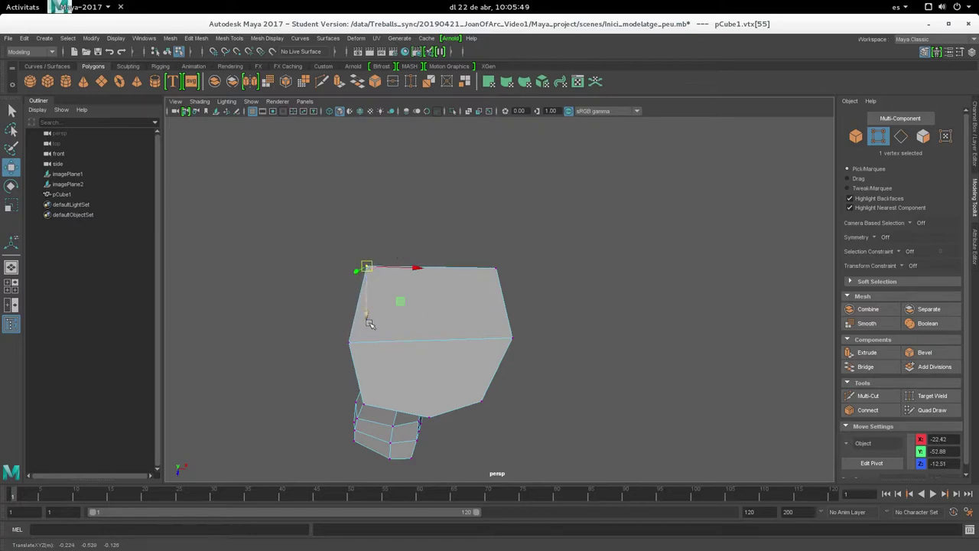
{"action": "mouse_move", "coordinate": [382, 305]}
{"action": "left_mouse_down", "text": "alt"}
{"action": "mouse_move", "coordinate": [408, 311]}
{"action": "mouse_move", "coordinate": [372, 252]}
{"action": "mouse_move", "coordinate": [405, 235]}
{"action": "mouse_move", "coordinate": [396, 236]}
{"action": "mouse_move", "coordinate": [448, 229]}
{"action": "mouse_move", "coordinate": [449, 288]}
{"action": "left_mouse_up", "text": "alt"}
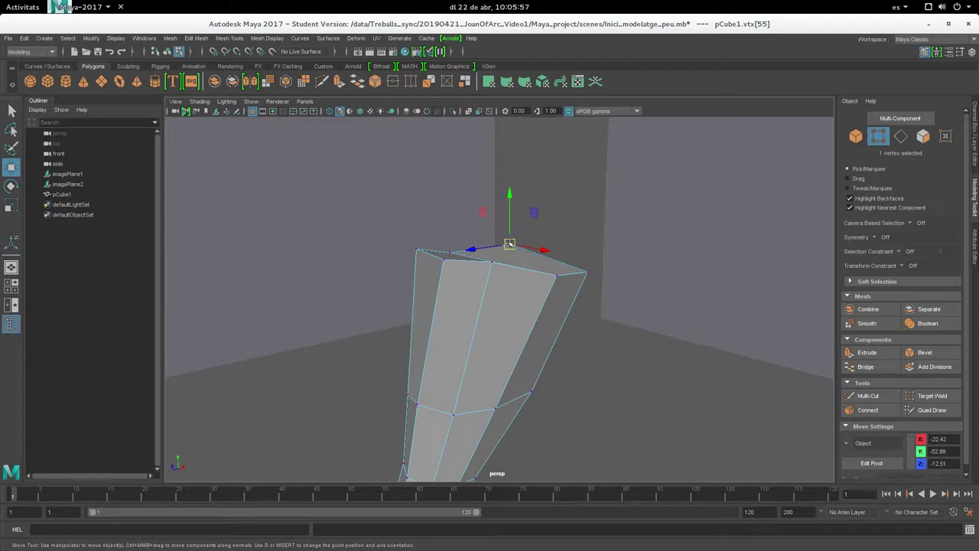
{"action": "mouse_move", "coordinate": [511, 244]}
{"action": "left_mouse_down"}
{"action": "mouse_move", "coordinate": [507, 201]}
{"action": "mouse_move", "coordinate": [498, 233]}
{"action": "mouse_move", "coordinate": [479, 219]}
{"action": "mouse_move", "coordinate": [495, 200]}
{"action": "mouse_move", "coordinate": [515, 221]}
{"action": "mouse_move", "coordinate": [503, 245]}
{"action": "left_mouse_up"}
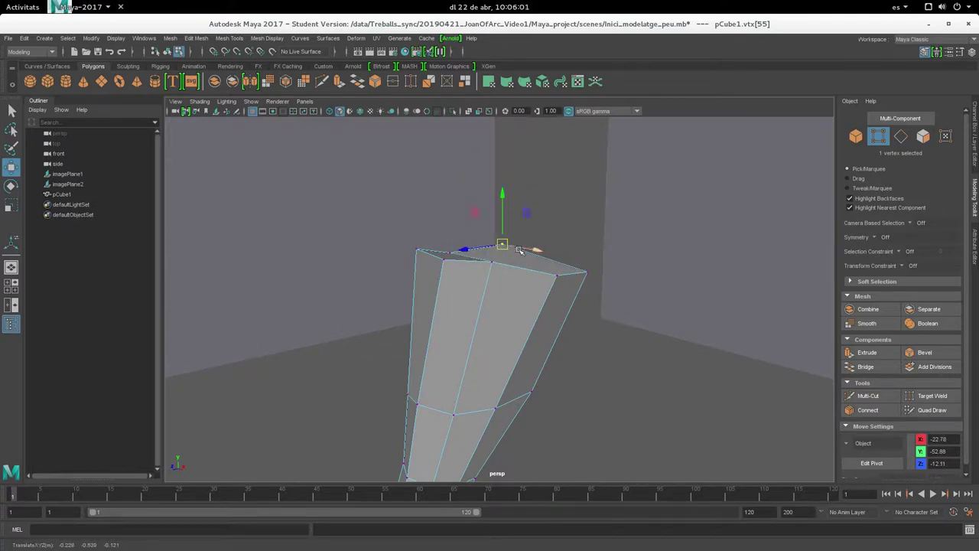
{"action": "mouse_move", "coordinate": [556, 269]}
{"action": "middle_mouse_down"}
{"action": "mouse_move", "coordinate": [622, 262]}
{"action": "mouse_move", "coordinate": [540, 258]}
{"action": "middle_mouse_up"}
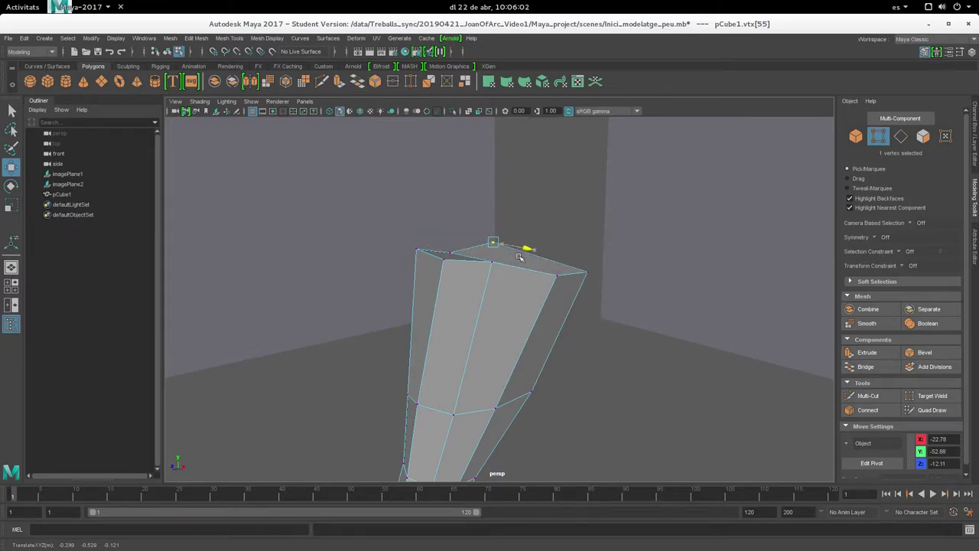
{"action": "mouse_move", "coordinate": [456, 251]}
{"action": "middle_mouse_down"}
{"action": "mouse_move", "coordinate": [295, 271]}
{"action": "mouse_move", "coordinate": [507, 240]}
{"action": "mouse_move", "coordinate": [471, 244]}
{"action": "middle_mouse_up"}
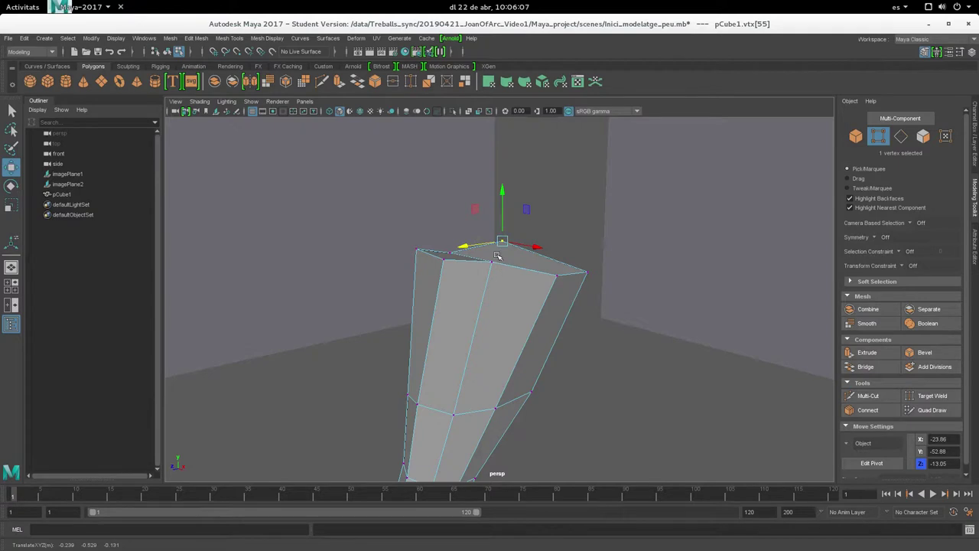
{"action": "left_click_drag", "start_coordinate": [505, 243], "coordinate": [501, 248]}
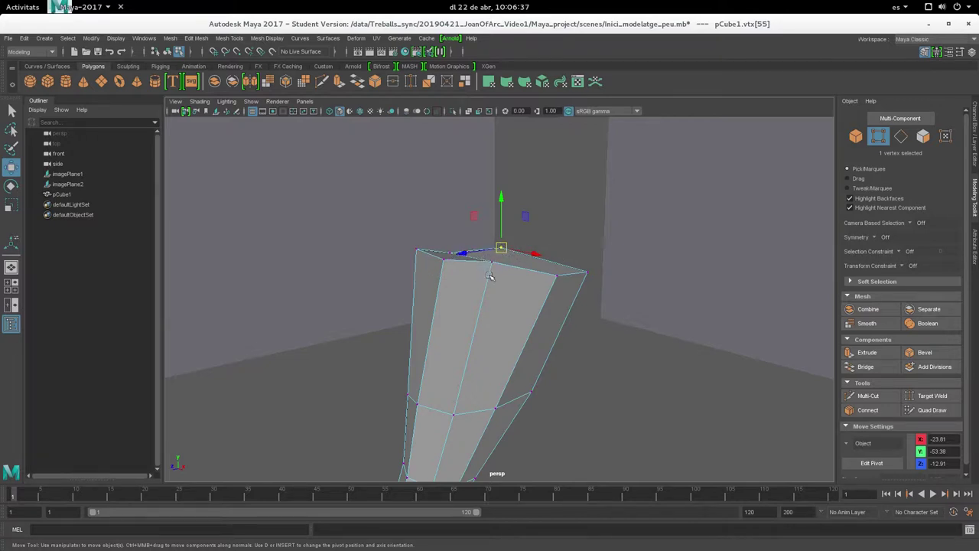
- Pull top rim vertex vtx[55] left, down and back up to follow the reference leg
{"action": "mouse_move", "coordinate": [479, 283]}
{"action": "left_mouse_down", "text": "alt"}
{"action": "mouse_move", "coordinate": [508, 278]}
{"action": "mouse_move", "coordinate": [495, 253]}
{"action": "left_mouse_up", "text": "alt"}
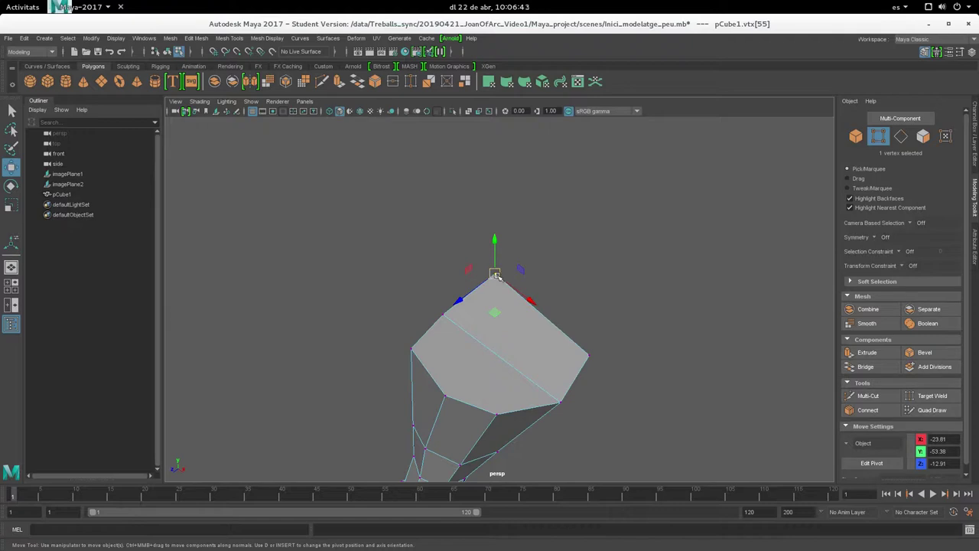
{"action": "left_click_drag", "start_coordinate": [495, 274], "coordinate": [496, 267], "text": "alt"}
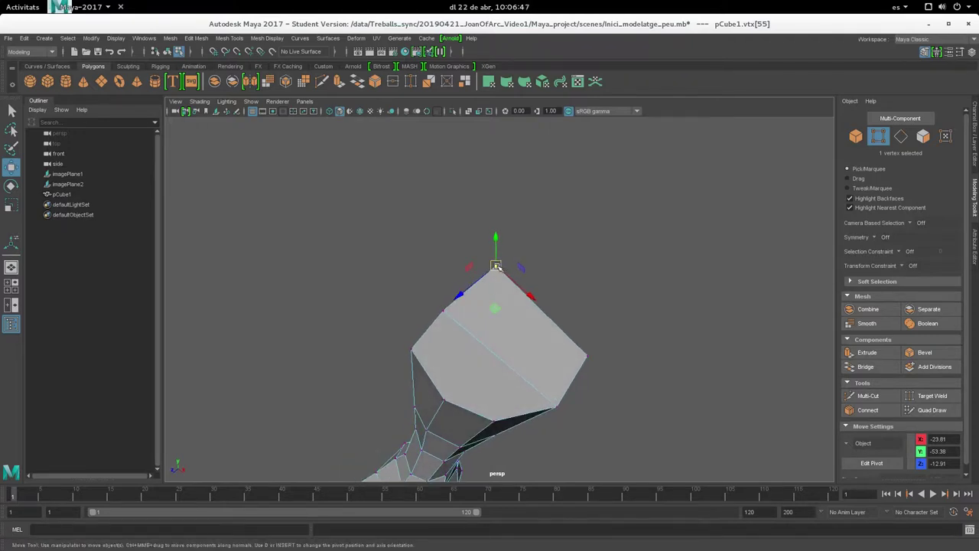
{"action": "mouse_move", "coordinate": [496, 266]}
{"action": "left_mouse_down"}
{"action": "mouse_move", "coordinate": [438, 277]}
{"action": "mouse_move", "coordinate": [376, 269]}
{"action": "mouse_move", "coordinate": [403, 258]}
{"action": "mouse_move", "coordinate": [385, 253]}
{"action": "left_mouse_up"}
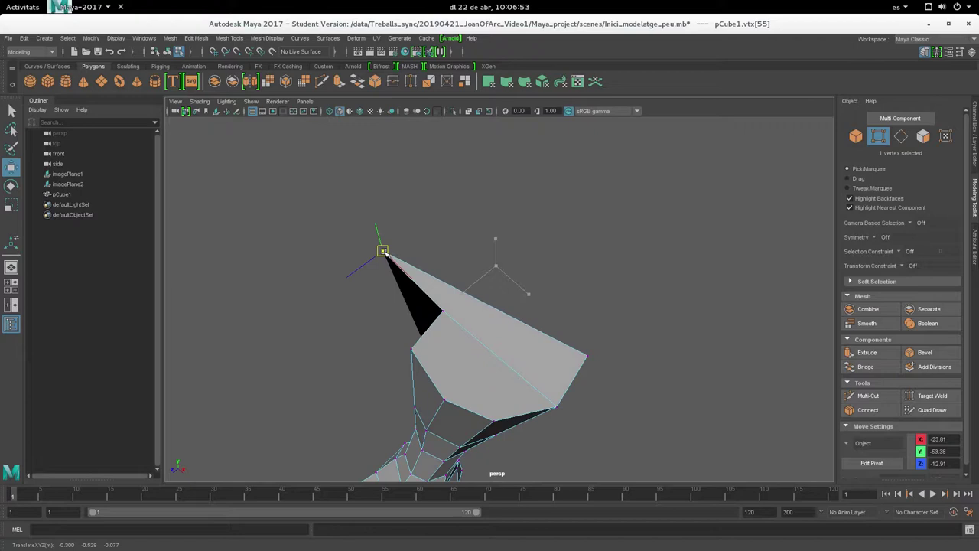
{"action": "mouse_move", "coordinate": [368, 293]}
{"action": "left_mouse_down", "text": "alt"}
{"action": "mouse_move", "coordinate": [341, 290]}
{"action": "mouse_move", "coordinate": [433, 301]}
{"action": "left_mouse_up", "text": "alt"}
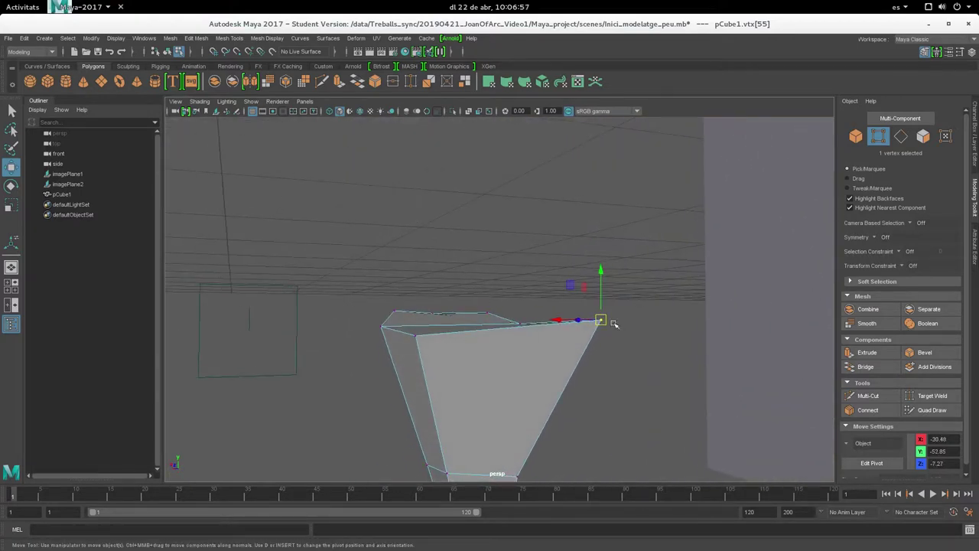
{"action": "left_click_drag", "start_coordinate": [602, 321], "coordinate": [598, 370]}
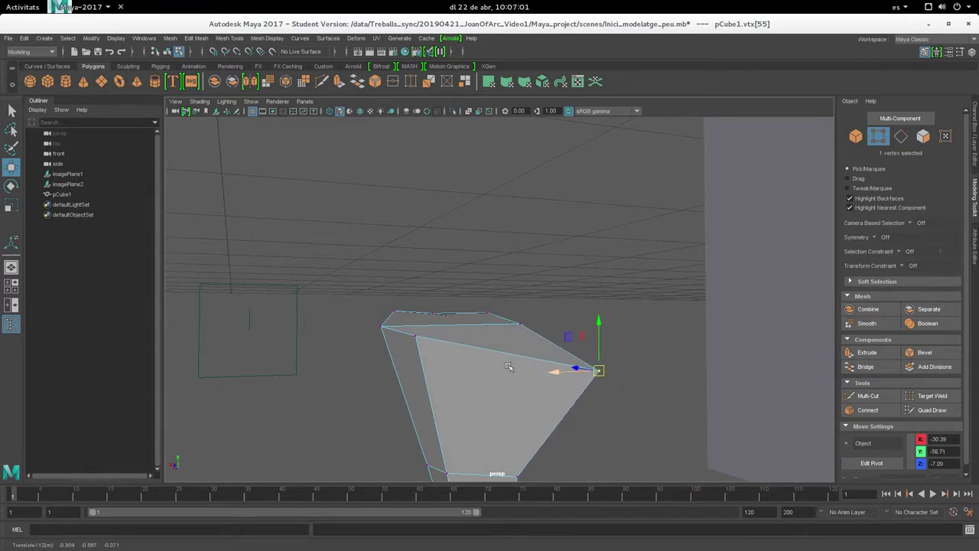
{"action": "mouse_move", "coordinate": [425, 364]}
{"action": "left_mouse_down", "text": "alt"}
{"action": "mouse_move", "coordinate": [454, 395]}
{"action": "mouse_move", "coordinate": [374, 400]}
{"action": "mouse_move", "coordinate": [353, 368]}
{"action": "mouse_move", "coordinate": [367, 363]}
{"action": "left_mouse_up", "text": "alt"}
{"action": "mouse_move", "coordinate": [603, 381]}
{"action": "left_mouse_down"}
{"action": "mouse_move", "coordinate": [607, 396]}
{"action": "mouse_move", "coordinate": [492, 357]}
{"action": "mouse_move", "coordinate": [492, 291]}
{"action": "mouse_move", "coordinate": [502, 285]}
{"action": "mouse_move", "coordinate": [393, 284]}
{"action": "mouse_move", "coordinate": [350, 309]}
{"action": "mouse_move", "coordinate": [372, 287]}
{"action": "mouse_move", "coordinate": [394, 340]}
{"action": "mouse_move", "coordinate": [564, 464]}
{"action": "mouse_move", "coordinate": [538, 353]}
{"action": "mouse_move", "coordinate": [490, 286]}
{"action": "mouse_move", "coordinate": [497, 264]}
{"action": "mouse_move", "coordinate": [482, 222]}
{"action": "mouse_move", "coordinate": [406, 206]}
{"action": "mouse_move", "coordinate": [426, 179]}
{"action": "left_mouse_up"}
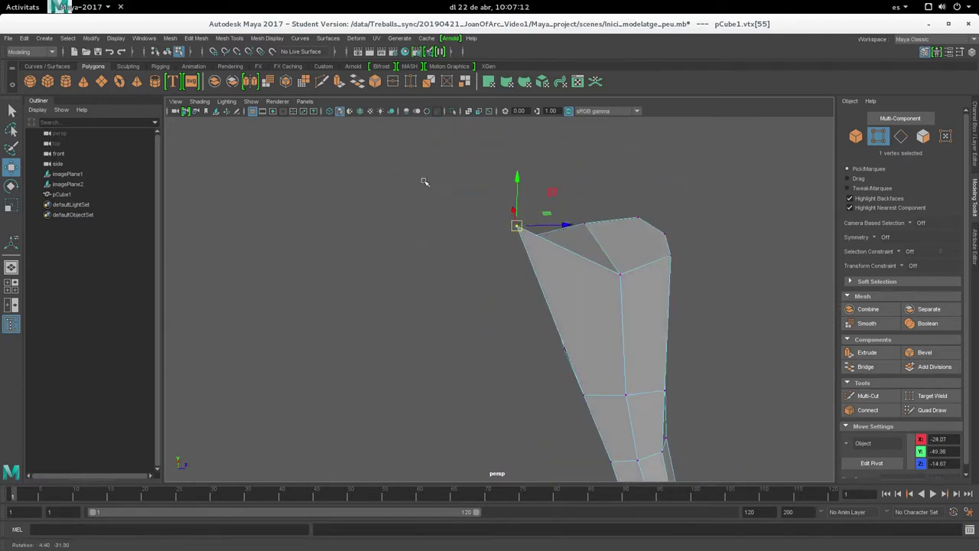
- Nudge the remaining top rim vertices, including vtx[57], then clear the vertex selection
{"action": "left_click_drag", "start_coordinate": [524, 233], "coordinate": [548, 282]}
{"action": "mouse_move", "coordinate": [569, 329]}
{"action": "left_mouse_down", "text": "alt"}
{"action": "mouse_move", "coordinate": [564, 273]}
{"action": "mouse_move", "coordinate": [479, 271]}
{"action": "mouse_move", "coordinate": [558, 339]}
{"action": "mouse_move", "coordinate": [450, 254]}
{"action": "left_mouse_up", "text": "alt"}
{"action": "left_click_drag", "start_coordinate": [397, 190], "coordinate": [444, 207]}
{"action": "mouse_move", "coordinate": [492, 269]}
{"action": "left_mouse_down", "text": "alt"}
{"action": "mouse_move", "coordinate": [505, 256]}
{"action": "mouse_move", "coordinate": [469, 272]}
{"action": "mouse_move", "coordinate": [442, 268]}
{"action": "mouse_move", "coordinate": [441, 300]}
{"action": "mouse_move", "coordinate": [349, 318]}
{"action": "mouse_move", "coordinate": [391, 323]}
{"action": "mouse_move", "coordinate": [445, 275]}
{"action": "mouse_move", "coordinate": [460, 327]}
{"action": "mouse_move", "coordinate": [489, 327]}
{"action": "mouse_move", "coordinate": [510, 313]}
{"action": "mouse_move", "coordinate": [508, 244]}
{"action": "left_mouse_up", "text": "alt"}
{"action": "left_click", "coordinate": [437, 271]}
{"action": "left_click", "coordinate": [509, 324]}
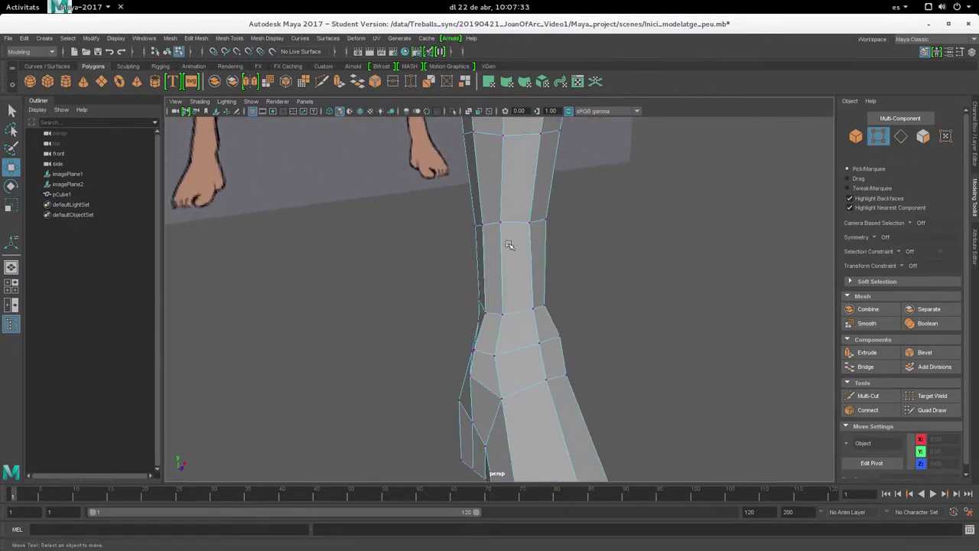
{"action": "scroll", "coordinate": [498, 288], "scroll_direction": "up", "scroll_amount": 2}
{"action": "scroll", "coordinate": [512, 290], "scroll_direction": "up", "scroll_amount": 2}
{"action": "scroll", "coordinate": [497, 331], "scroll_direction": "up", "scroll_amount": 2}
{"action": "mouse_move", "coordinate": [446, 319]}
{"action": "left_mouse_down", "text": "alt"}
{"action": "mouse_move", "coordinate": [474, 343]}
{"action": "mouse_move", "coordinate": [476, 329]}
{"action": "mouse_move", "coordinate": [449, 321]}
{"action": "mouse_move", "coordinate": [448, 344]}
{"action": "mouse_move", "coordinate": [469, 349]}
{"action": "mouse_move", "coordinate": [482, 332]}
{"action": "mouse_move", "coordinate": [405, 323]}
{"action": "left_mouse_up", "text": "alt"}
{"action": "left_click", "coordinate": [472, 317]}
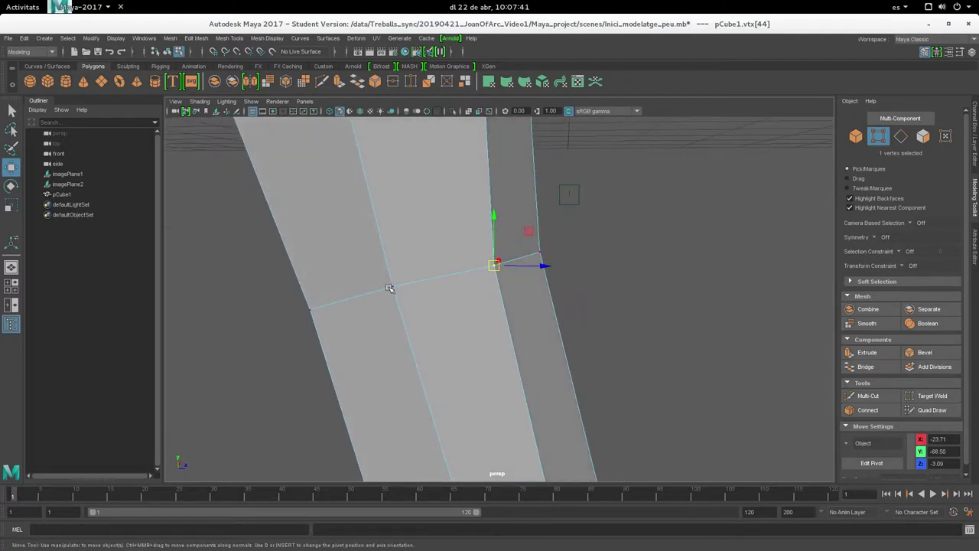
{"action": "left_click", "coordinate": [394, 288]}
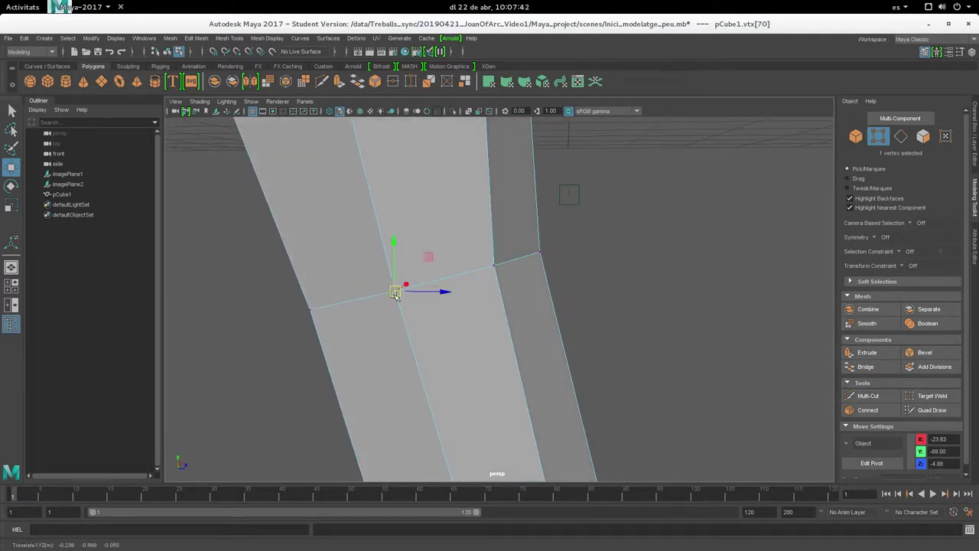
{"action": "key", "text": "f"}
{"action": "mouse_move", "coordinate": [381, 300]}
{"action": "left_mouse_down", "text": "alt"}
{"action": "mouse_move", "coordinate": [393, 304]}
{"action": "mouse_move", "coordinate": [395, 334]}
{"action": "mouse_move", "coordinate": [406, 332]}
{"action": "mouse_move", "coordinate": [419, 350]}
{"action": "mouse_move", "coordinate": [422, 270]}
{"action": "mouse_move", "coordinate": [431, 324]}
{"action": "mouse_move", "coordinate": [449, 270]}
{"action": "left_mouse_up", "text": "alt"}
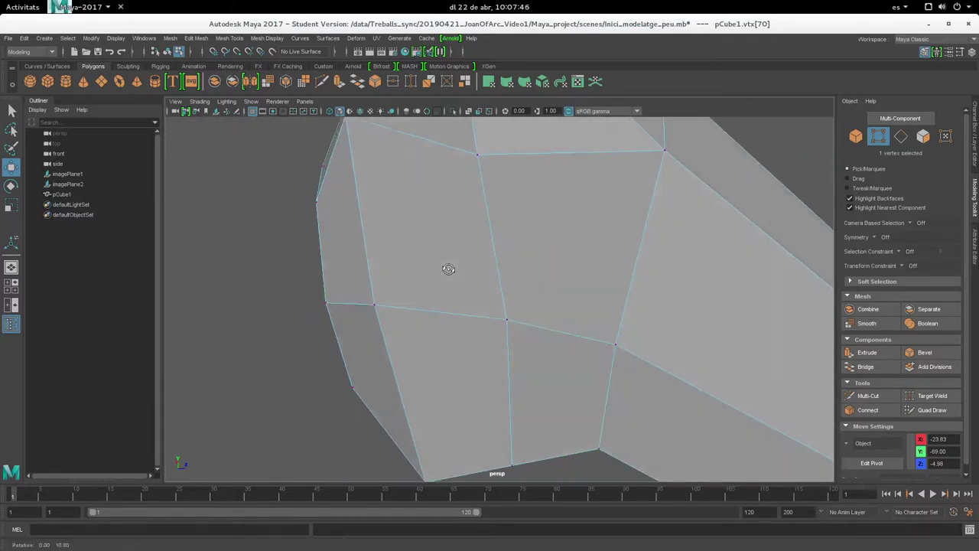
{"action": "middle_click_drag", "start_coordinate": [448, 269], "coordinate": [492, 231], "text": "alt"}
{"action": "mouse_move", "coordinate": [492, 230]}
{"action": "left_mouse_down", "text": "alt"}
{"action": "mouse_move", "coordinate": [459, 258]}
{"action": "mouse_move", "coordinate": [490, 254]}
{"action": "mouse_move", "coordinate": [493, 307]}
{"action": "mouse_move", "coordinate": [466, 273]}
{"action": "mouse_move", "coordinate": [491, 279]}
{"action": "left_mouse_up", "text": "alt"}
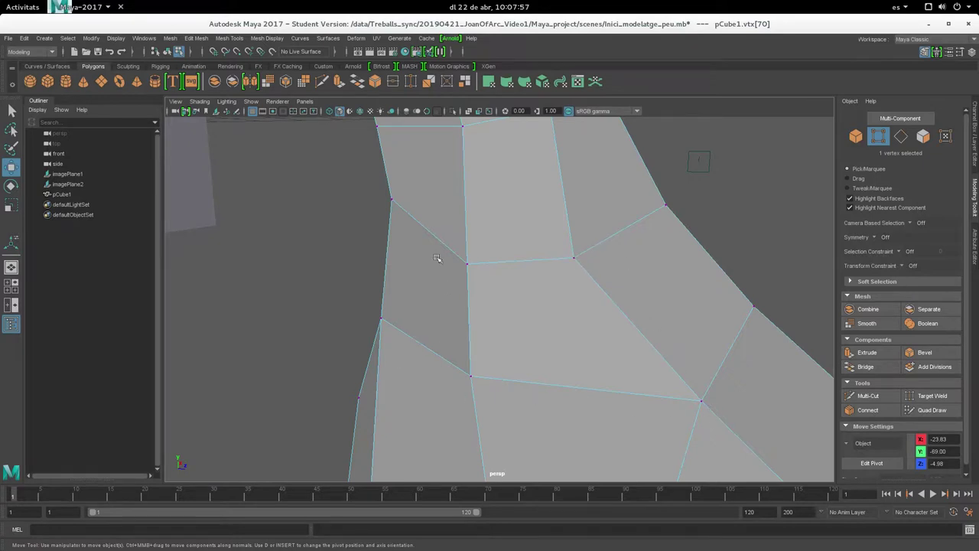
{"action": "mouse_move", "coordinate": [574, 262]}
{"action": "left_mouse_down", "text": "alt"}
{"action": "mouse_move", "coordinate": [561, 301]}
{"action": "mouse_move", "coordinate": [595, 287]}
{"action": "left_mouse_up", "text": "alt"}
{"action": "left_click", "coordinate": [576, 291]}
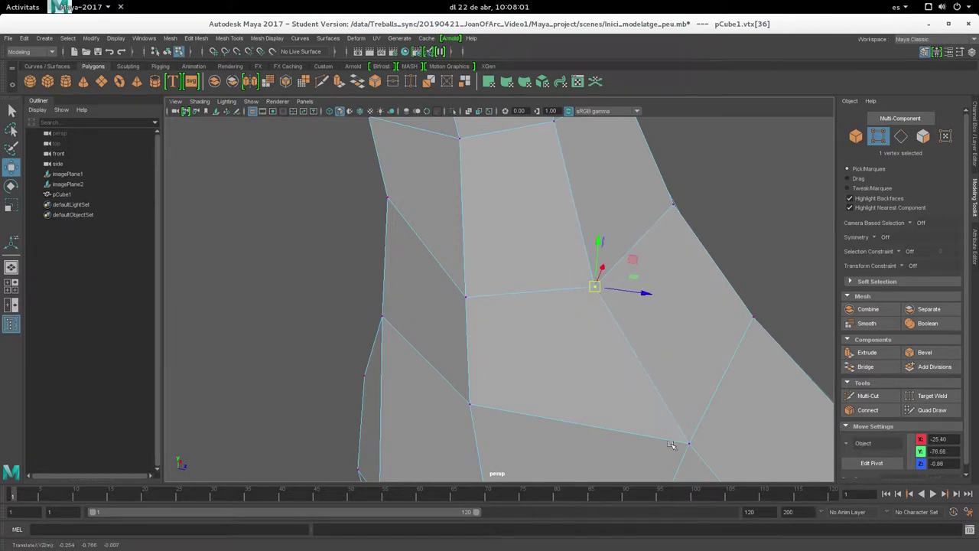
{"action": "left_click", "coordinate": [692, 447]}
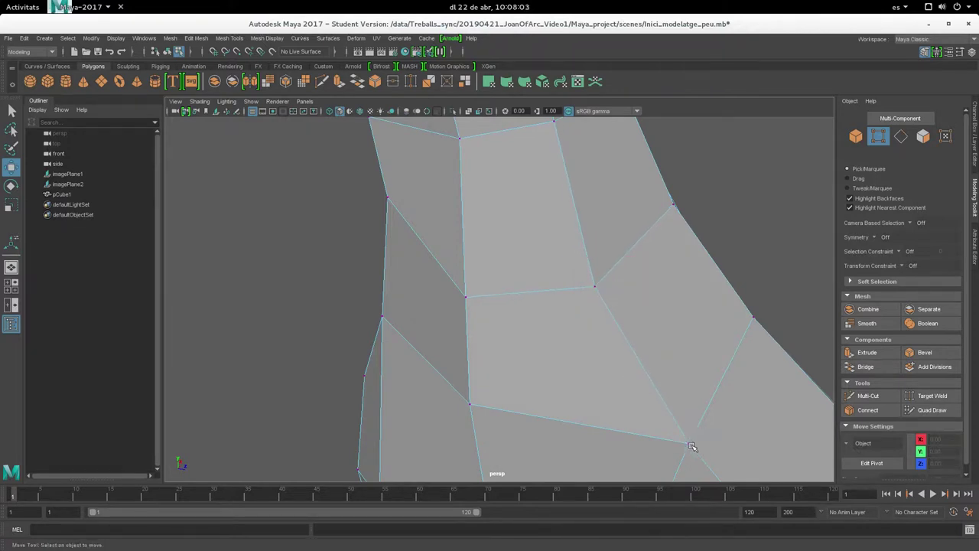
{"action": "left_click", "coordinate": [689, 447]}
{"action": "left_click_drag", "start_coordinate": [692, 428], "coordinate": [703, 377]}
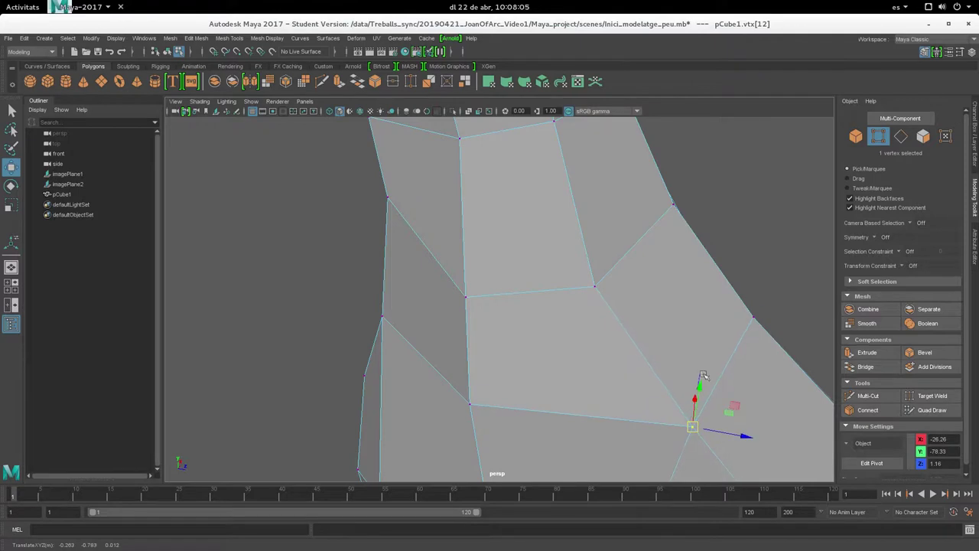
{"action": "left_click", "coordinate": [846, 189]}
{"action": "mouse_move", "coordinate": [466, 407]}
{"action": "left_mouse_down"}
{"action": "mouse_move", "coordinate": [470, 300]}
{"action": "mouse_move", "coordinate": [419, 269]}
{"action": "left_mouse_up"}
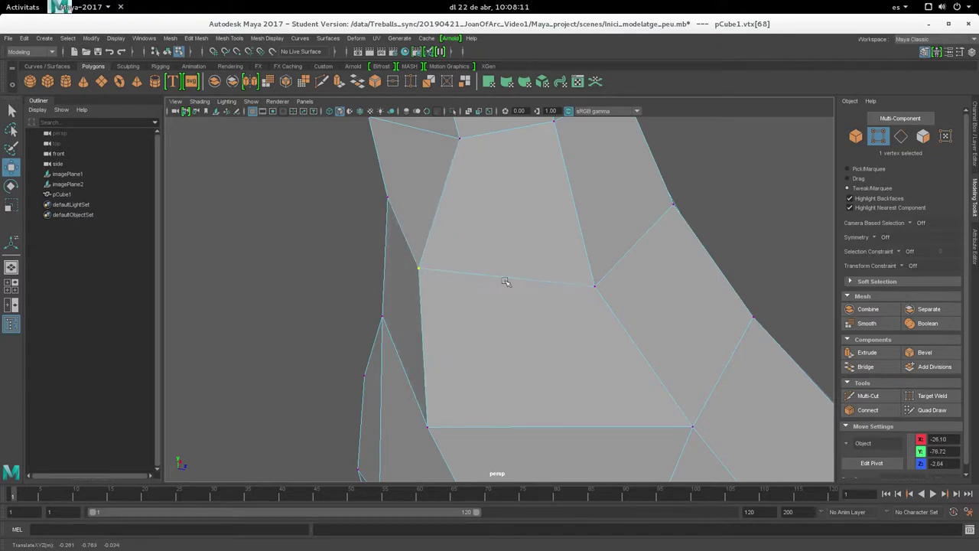
{"action": "left_click_drag", "start_coordinate": [596, 285], "coordinate": [614, 265]}
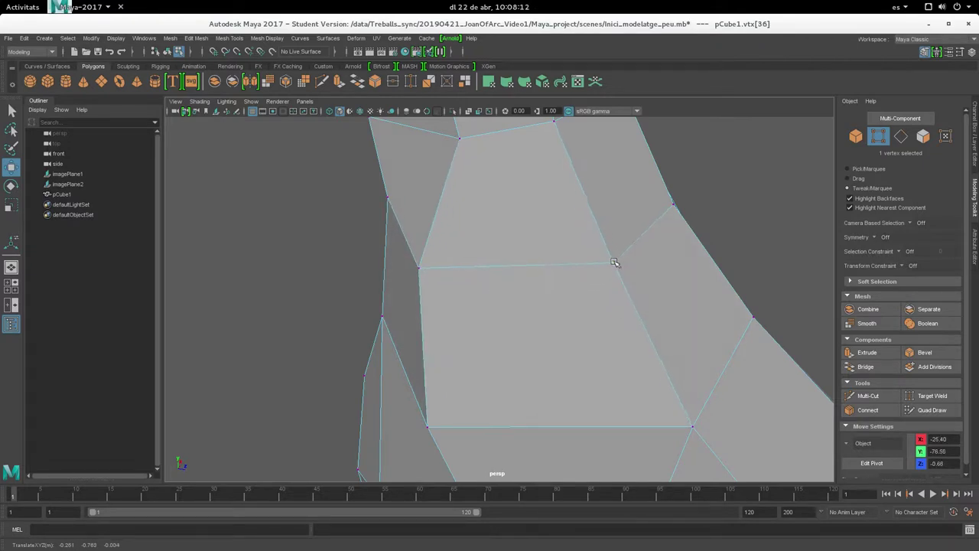
{"action": "mouse_move", "coordinate": [689, 425]}
{"action": "left_mouse_down"}
{"action": "mouse_move", "coordinate": [673, 406]}
{"action": "mouse_move", "coordinate": [498, 338]}
{"action": "left_mouse_up"}
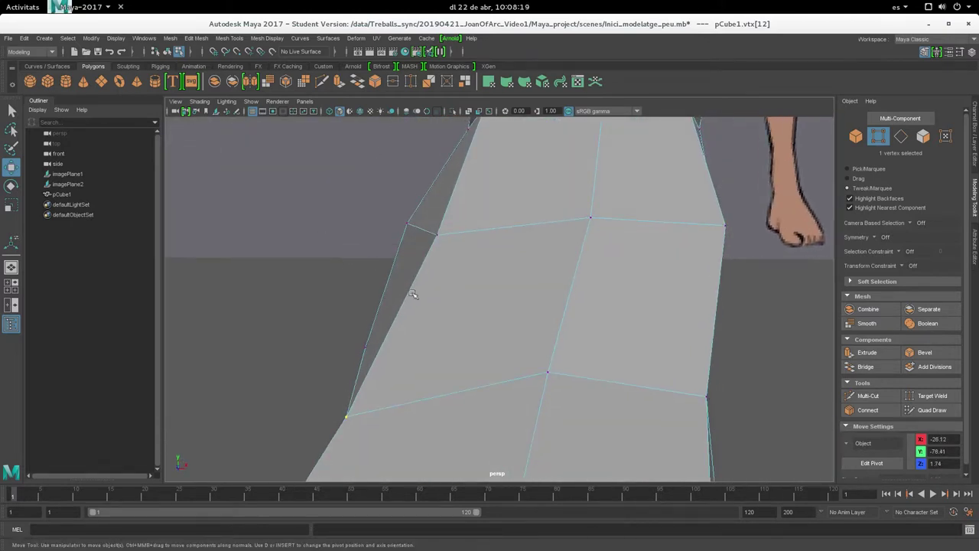
{"action": "mouse_move", "coordinate": [253, 226]}
{"action": "left_mouse_down", "text": "alt"}
{"action": "mouse_move", "coordinate": [433, 329]}
{"action": "mouse_move", "coordinate": [408, 267]}
{"action": "mouse_move", "coordinate": [392, 342]}
{"action": "mouse_move", "coordinate": [481, 237]}
{"action": "mouse_move", "coordinate": [494, 288]}
{"action": "mouse_move", "coordinate": [488, 325]}
{"action": "left_mouse_up", "text": "alt"}
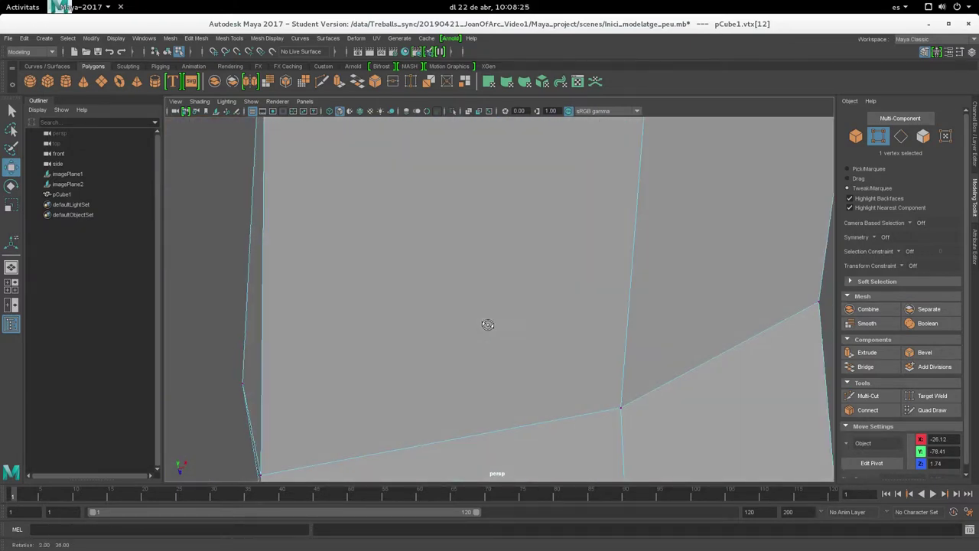
{"action": "scroll", "coordinate": [488, 325], "scroll_direction": "down", "scroll_amount": 5}
{"action": "scroll", "coordinate": [505, 308], "scroll_direction": "up", "scroll_amount": 1}
{"action": "scroll", "coordinate": [497, 314], "scroll_direction": "up", "scroll_amount": 3}
{"action": "scroll", "coordinate": [499, 312], "scroll_direction": "up", "scroll_amount": 1}
{"action": "mouse_move", "coordinate": [499, 311]}
{"action": "middle_mouse_down", "text": "alt"}
{"action": "mouse_move", "coordinate": [513, 222]}
{"action": "mouse_move", "coordinate": [510, 275]}
{"action": "mouse_move", "coordinate": [513, 251]}
{"action": "middle_mouse_up", "text": "alt"}
- Maximize the viewport and pull leg vertices inward and outward to widen the ankle and straighten the side
{"action": "key", "text": "ctrl+space"}
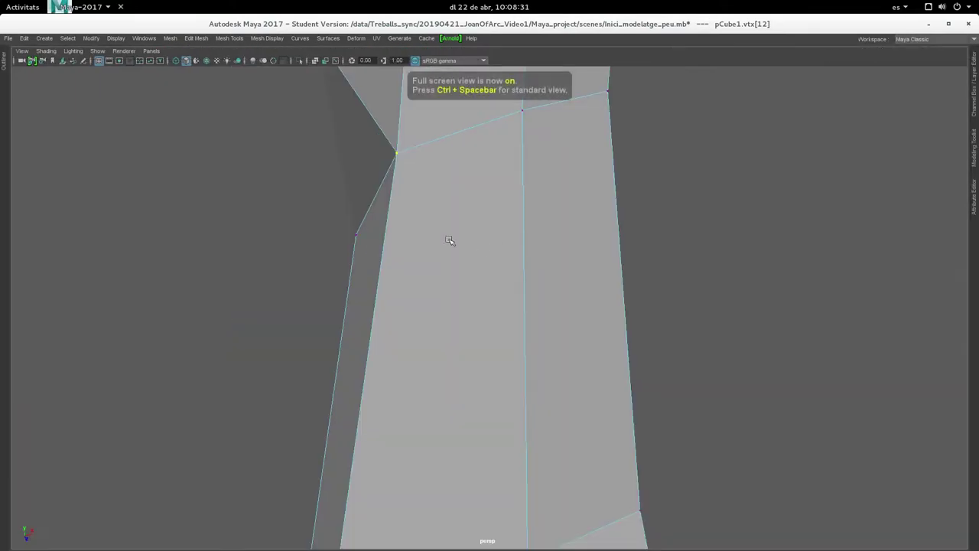
{"action": "scroll", "coordinate": [452, 259], "scroll_direction": "down", "scroll_amount": 3}
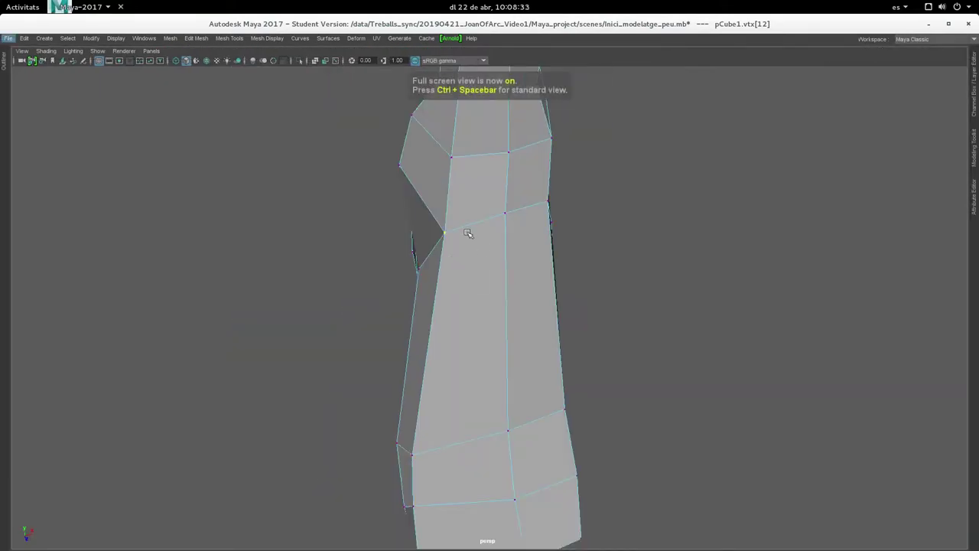
{"action": "left_click", "coordinate": [448, 237]}
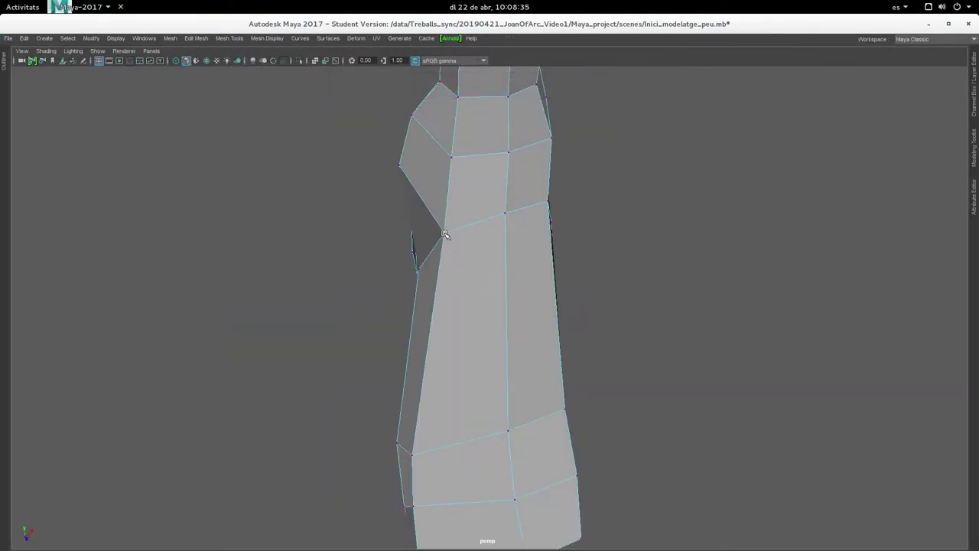
{"action": "left_click_drag", "start_coordinate": [445, 235], "coordinate": [358, 228]}
{"action": "left_click_drag", "start_coordinate": [503, 214], "coordinate": [610, 209]}
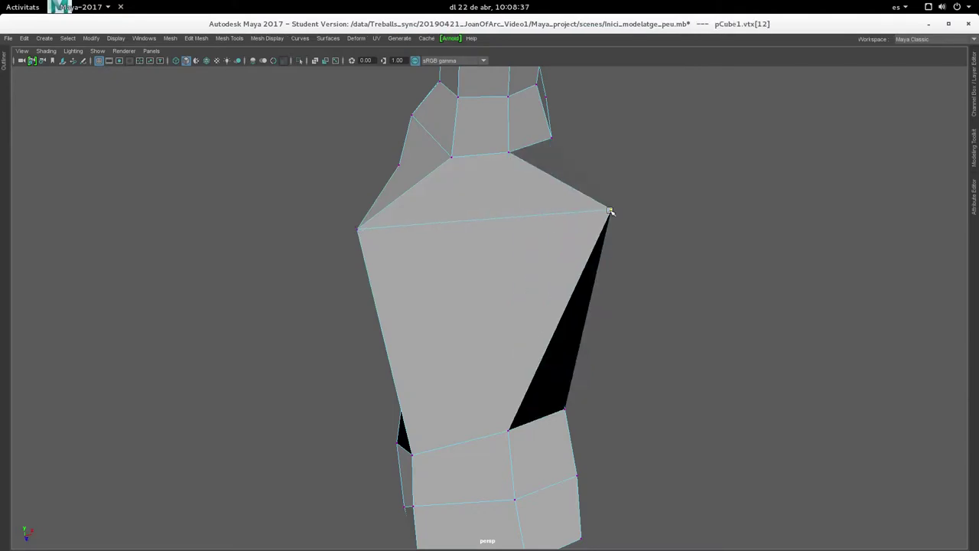
{"action": "mouse_move", "coordinate": [508, 432]}
{"action": "left_mouse_down"}
{"action": "mouse_move", "coordinate": [586, 446]}
{"action": "mouse_move", "coordinate": [563, 450]}
{"action": "left_mouse_up"}
{"action": "mouse_move", "coordinate": [412, 454]}
{"action": "left_mouse_down"}
{"action": "mouse_move", "coordinate": [285, 451]}
{"action": "mouse_move", "coordinate": [383, 426]}
{"action": "mouse_move", "coordinate": [415, 400]}
{"action": "mouse_move", "coordinate": [387, 393]}
{"action": "mouse_move", "coordinate": [380, 406]}
{"action": "mouse_move", "coordinate": [408, 389]}
{"action": "left_mouse_up"}
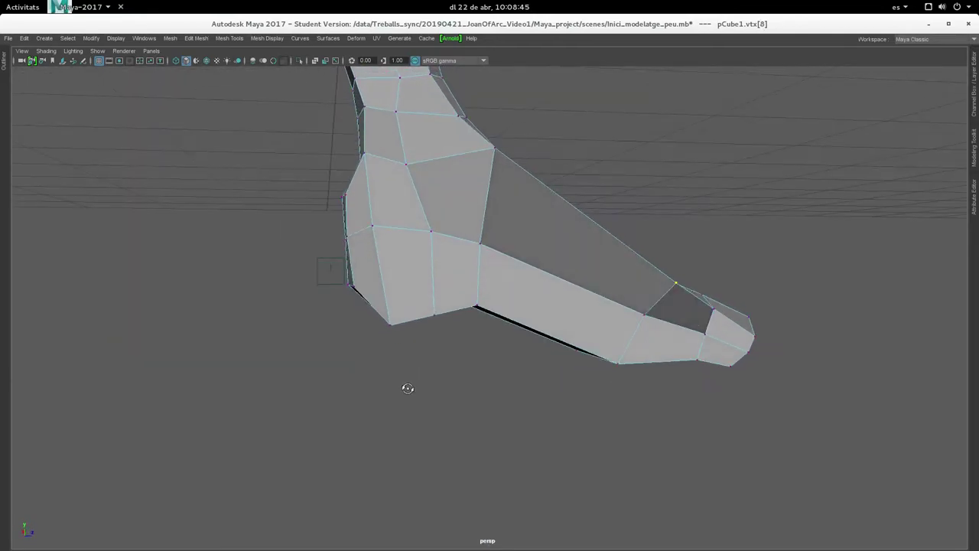
- Pull a vertex on the foot's outer edge up and outward
{"action": "mouse_move", "coordinate": [600, 221]}
{"action": "left_mouse_down", "text": "alt"}
{"action": "mouse_move", "coordinate": [507, 251]}
{"action": "mouse_move", "coordinate": [750, 282]}
{"action": "left_mouse_up", "text": "alt"}
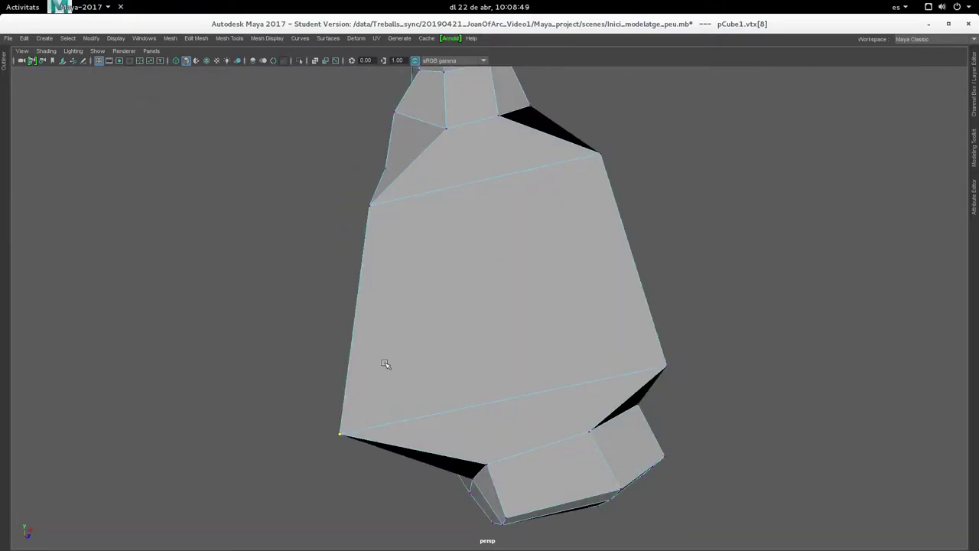
{"action": "mouse_move", "coordinate": [422, 360]}
{"action": "left_mouse_down", "text": "alt"}
{"action": "mouse_move", "coordinate": [528, 240]}
{"action": "mouse_move", "coordinate": [586, 250]}
{"action": "mouse_move", "coordinate": [671, 311]}
{"action": "mouse_move", "coordinate": [286, 280]}
{"action": "mouse_move", "coordinate": [306, 343]}
{"action": "mouse_move", "coordinate": [342, 331]}
{"action": "mouse_move", "coordinate": [354, 339]}
{"action": "mouse_move", "coordinate": [322, 305]}
{"action": "left_mouse_up", "text": "alt"}
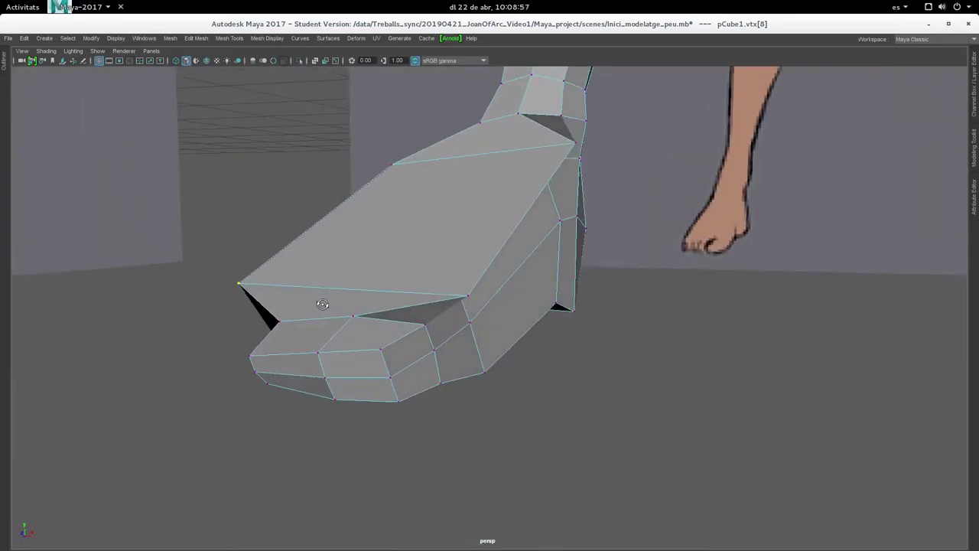
{"action": "mouse_move", "coordinate": [578, 313]}
{"action": "left_mouse_down", "text": "alt"}
{"action": "mouse_move", "coordinate": [404, 329]}
{"action": "mouse_move", "coordinate": [470, 289]}
{"action": "mouse_move", "coordinate": [484, 219]}
{"action": "mouse_move", "coordinate": [505, 229]}
{"action": "mouse_move", "coordinate": [444, 263]}
{"action": "mouse_move", "coordinate": [586, 319]}
{"action": "mouse_move", "coordinate": [557, 340]}
{"action": "left_mouse_up", "text": "alt"}
{"action": "left_click", "coordinate": [612, 320]}
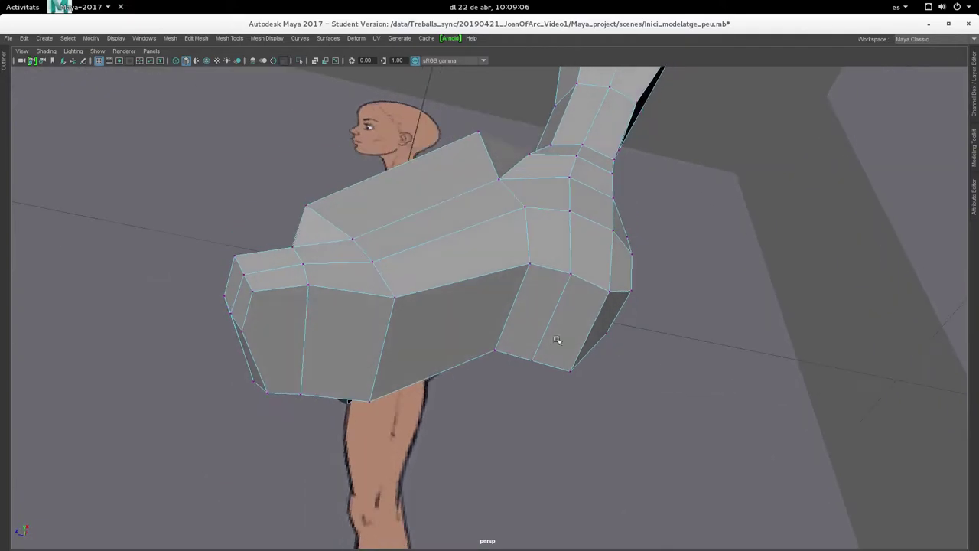
{"action": "left_click", "coordinate": [610, 289]}
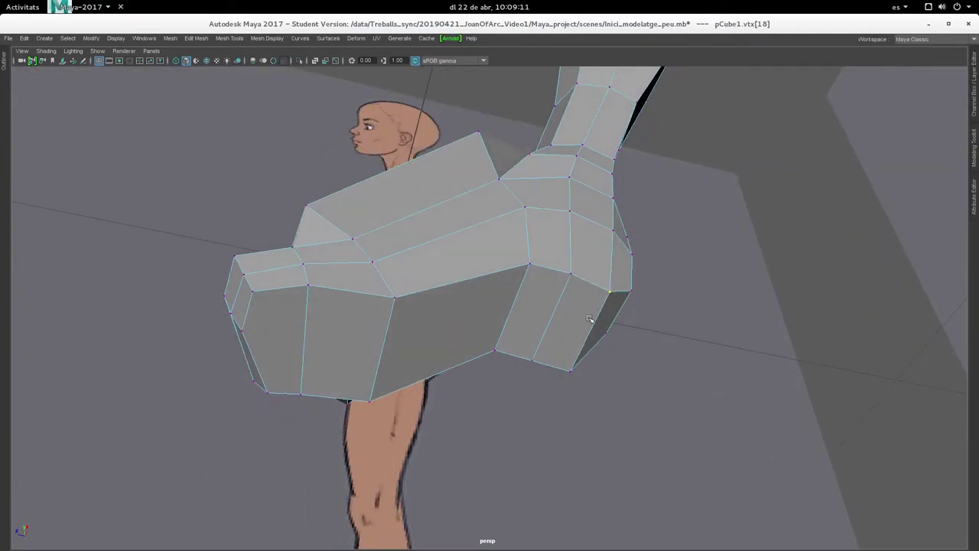
{"action": "left_click_drag", "start_coordinate": [612, 293], "coordinate": [700, 187]}
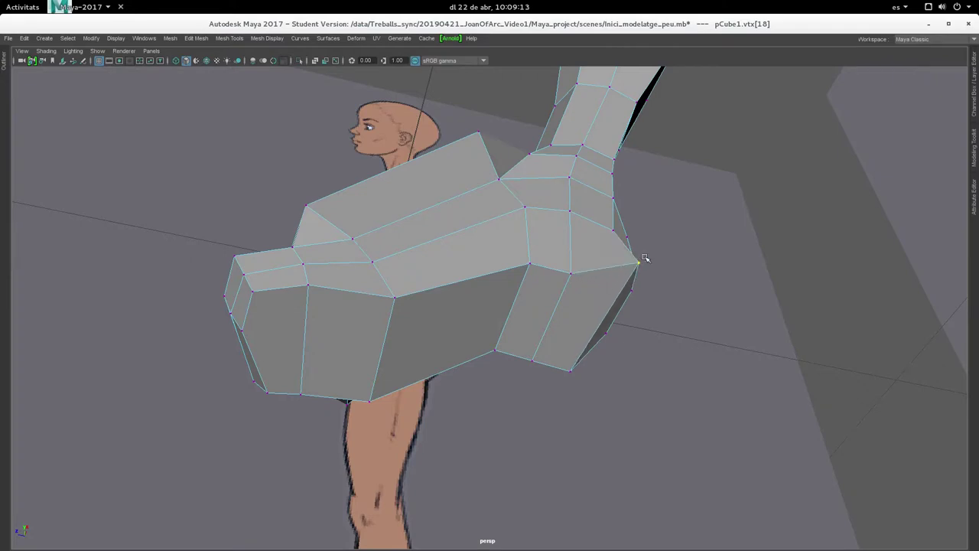
{"action": "mouse_move", "coordinate": [627, 221]}
{"action": "left_mouse_down", "text": "alt"}
{"action": "mouse_move", "coordinate": [552, 312]}
{"action": "mouse_move", "coordinate": [498, 350]}
{"action": "left_mouse_up", "text": "alt"}
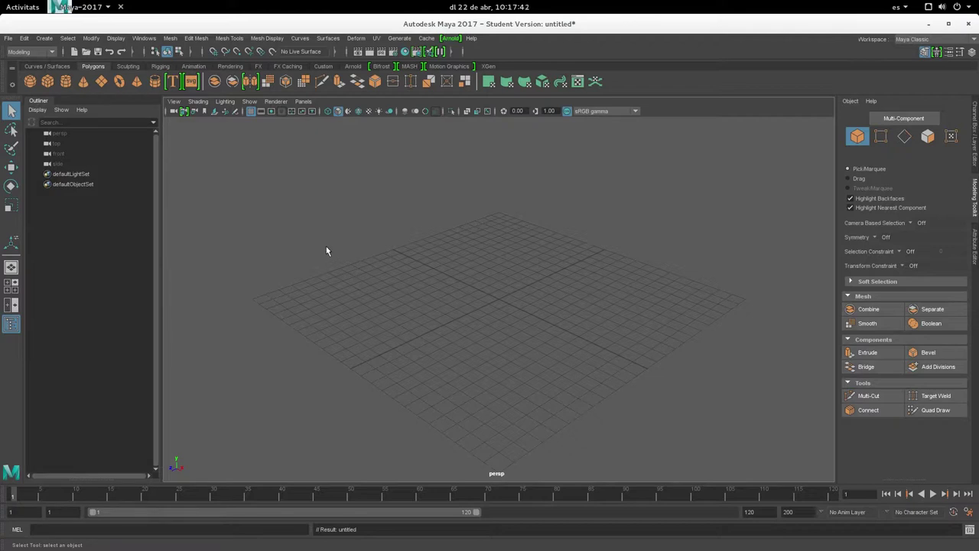
- Set /data/Treballs_sync/20190421_JoanOfArc_Video1/Maya_project as the current Maya project
{"action": "left_click_drag", "start_coordinate": [547, 392], "coordinate": [507, 356], "text": "alt"}
{"action": "left_click", "coordinate": [8, 38]}
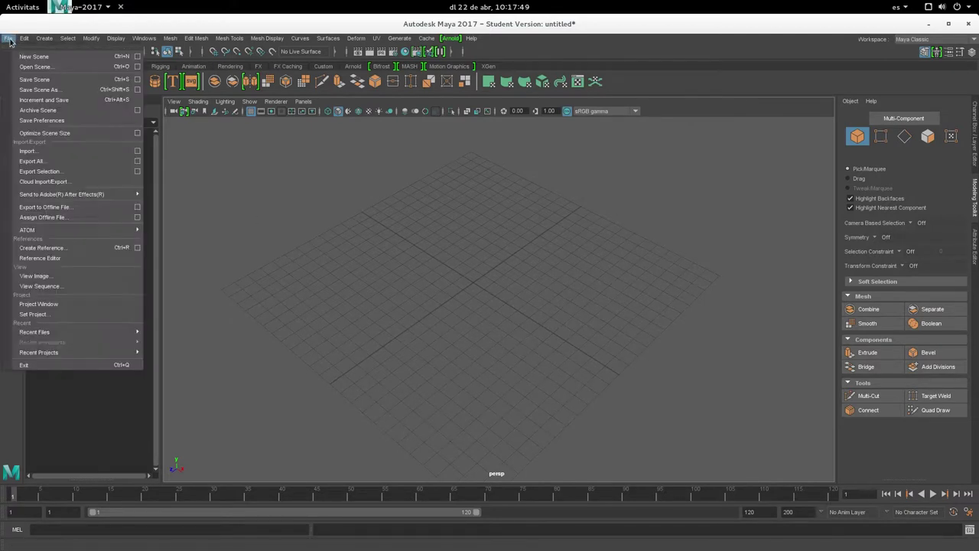
{"action": "left_click", "coordinate": [65, 315]}
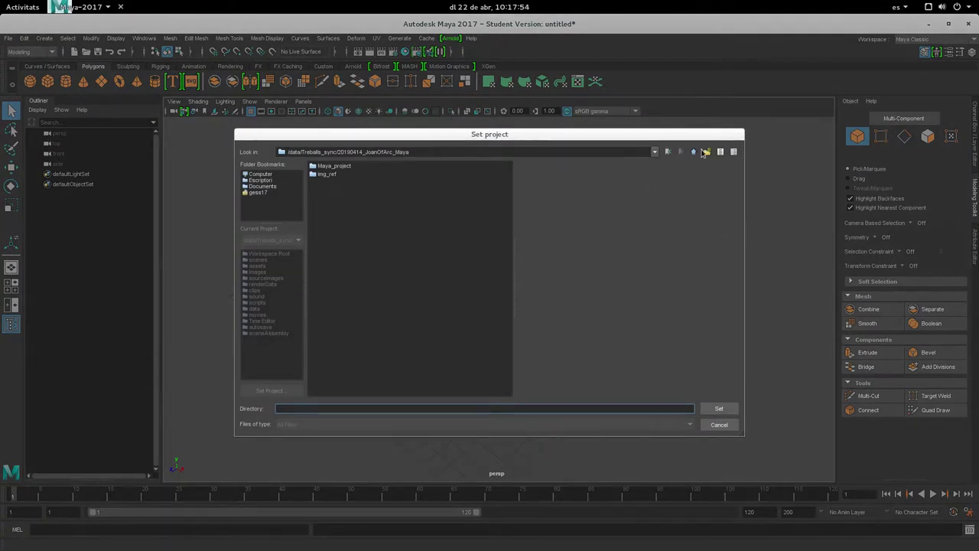
{"action": "left_click", "coordinate": [694, 151]}
{"action": "double_click", "coordinate": [380, 175]}
{"action": "left_click", "coordinate": [337, 176]}
{"action": "double_click", "coordinate": [337, 175]}
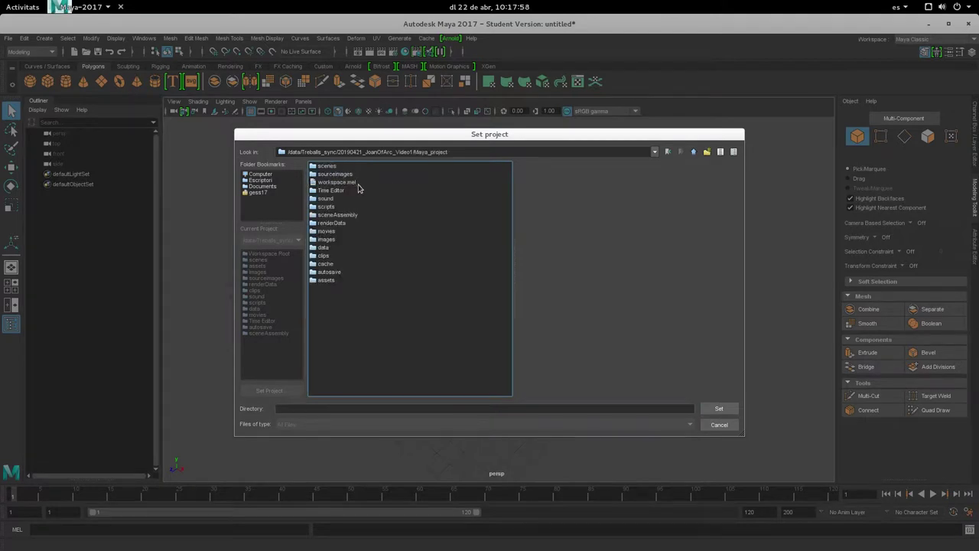
{"action": "left_click", "coordinate": [719, 409]}
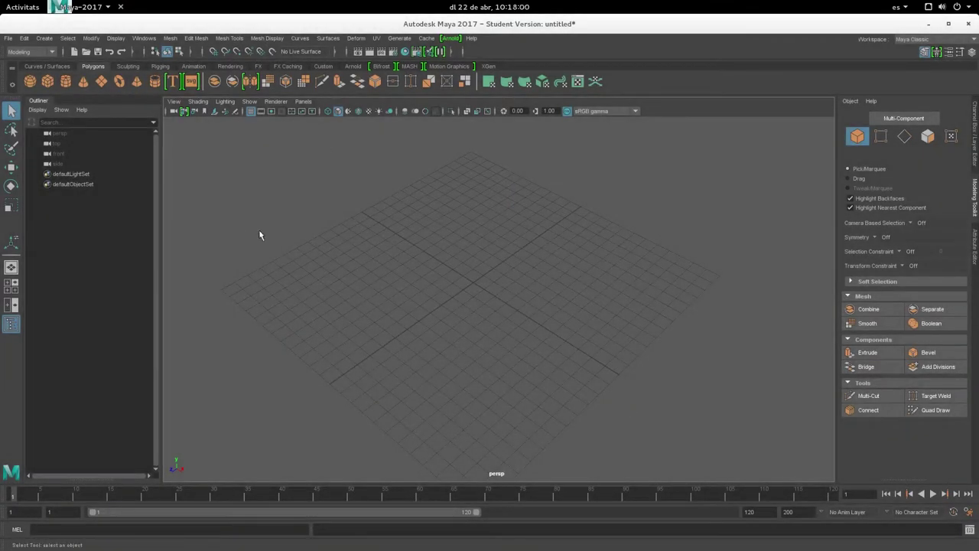
- Save the empty scene as Setup_workspace.mb, accepting the Student Version warning
{"action": "key", "text": "ctrl+shift+s"}
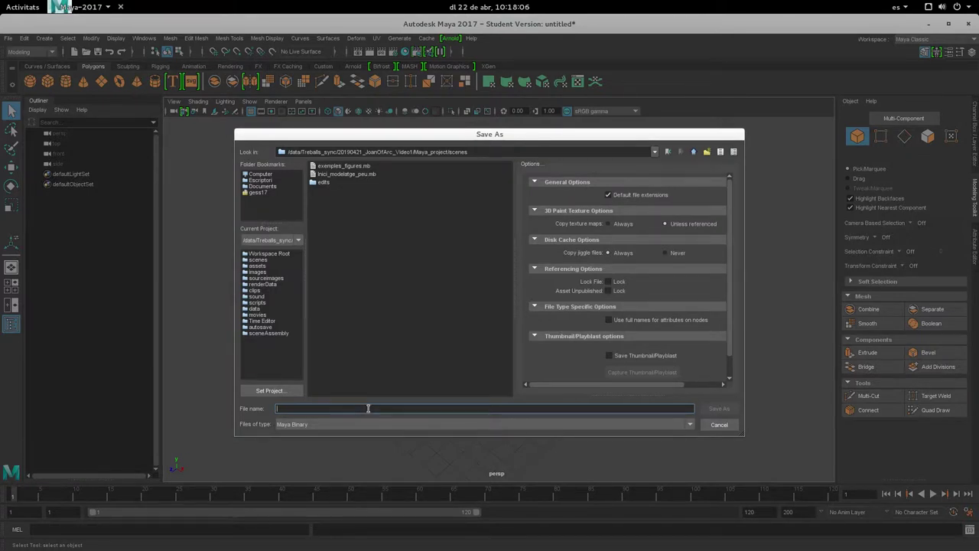
{"action": "type", "text": "Posada_"}
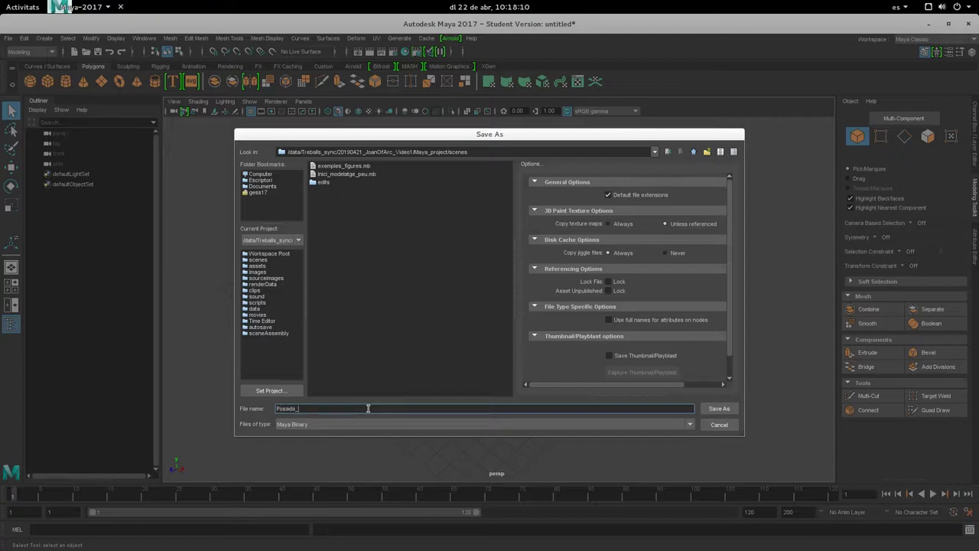
{"action": "key", "text": "BackSpace"}
{"action": "key", "text": "BackSpace"}
{"action": "key", "text": "BackSpace"}
{"action": "type", "text": "Se"}
{"action": "left_click", "coordinate": [719, 407]}
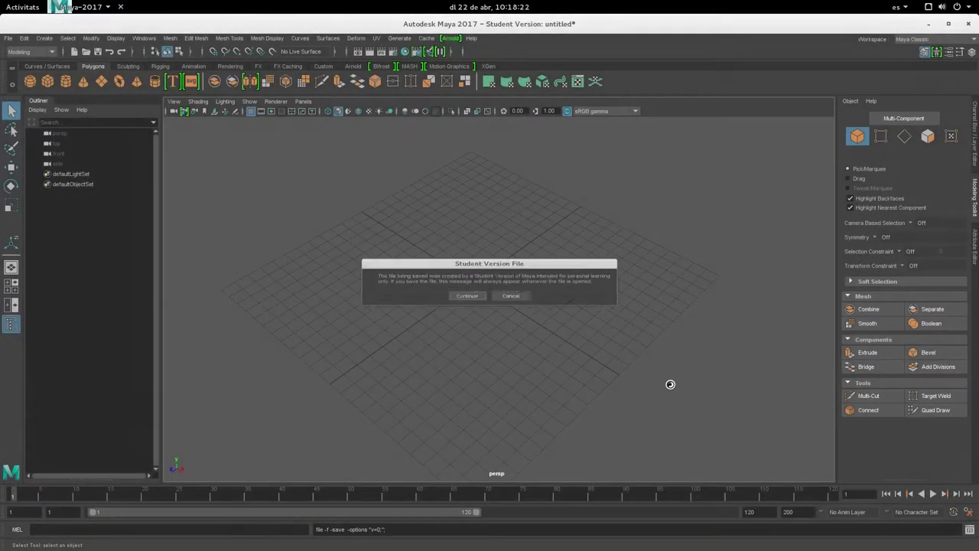
{"action": "left_click", "coordinate": [457, 300]}
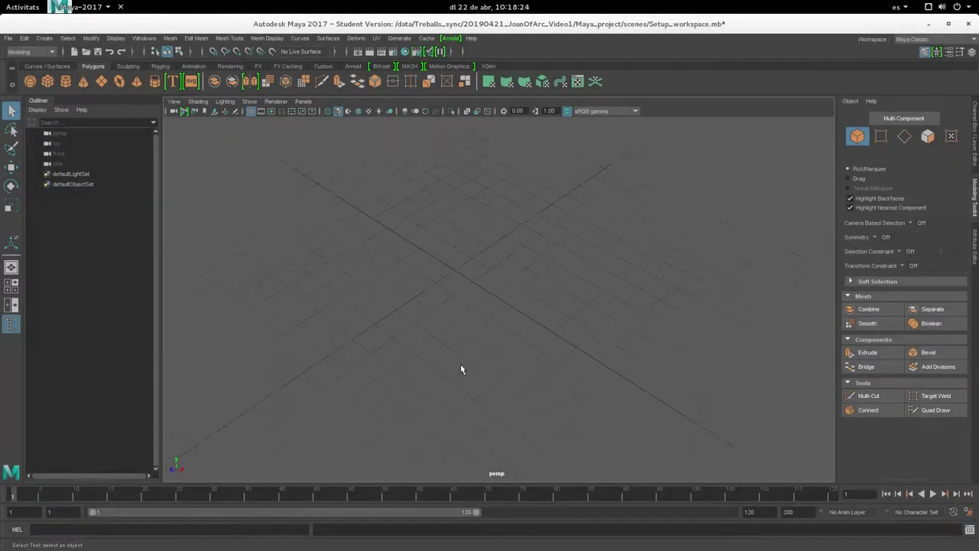
- Set the working linear unit to meter in Preferences and save
{"action": "mouse_move", "coordinate": [464, 358]}
{"action": "left_mouse_down", "text": "alt"}
{"action": "mouse_move", "coordinate": [495, 356]}
{"action": "mouse_move", "coordinate": [421, 350]}
{"action": "mouse_move", "coordinate": [456, 354]}
{"action": "mouse_move", "coordinate": [449, 348]}
{"action": "left_mouse_up", "text": "alt"}
{"action": "left_click", "coordinate": [143, 39]}
{"action": "mouse_move", "coordinate": [169, 95]}
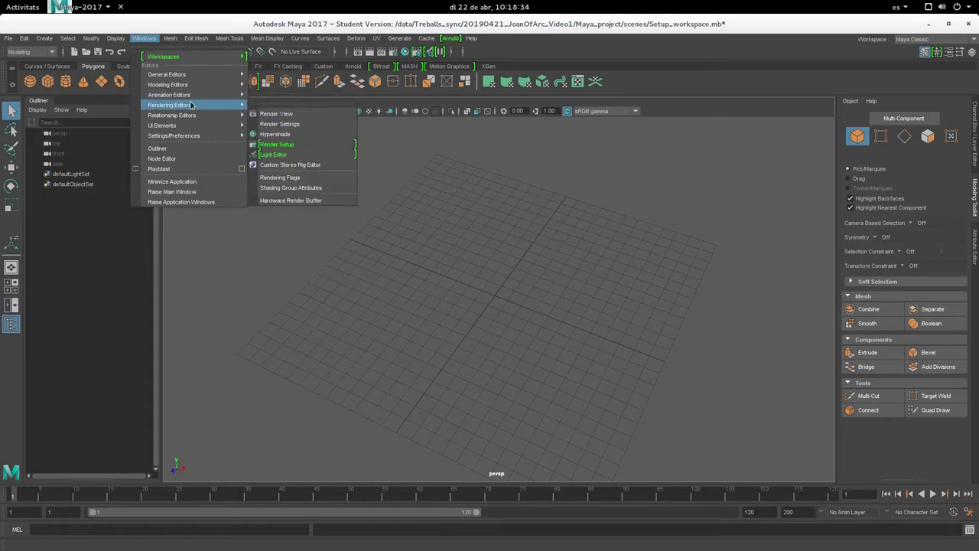
{"action": "mouse_move", "coordinate": [174, 135]}
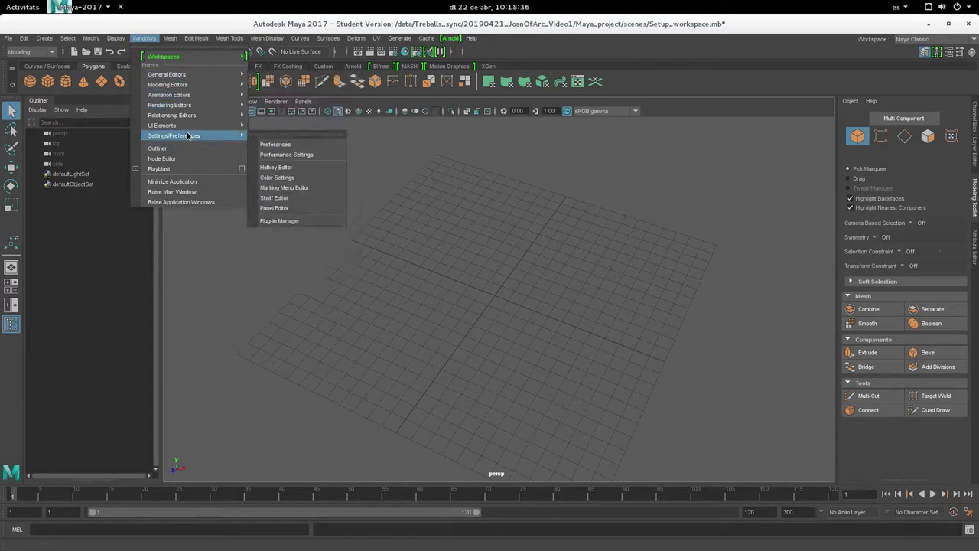
{"action": "left_click", "coordinate": [274, 146]}
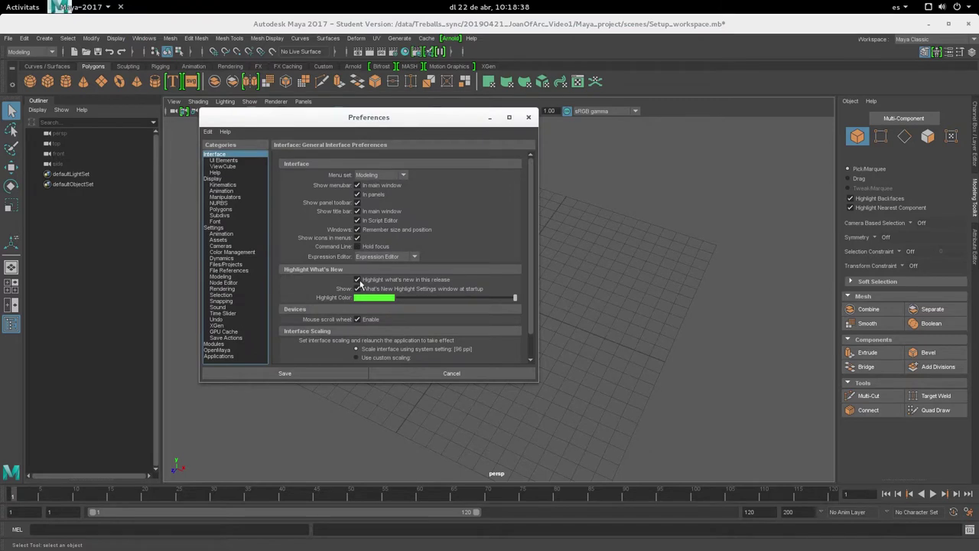
{"action": "left_click", "coordinate": [219, 228]}
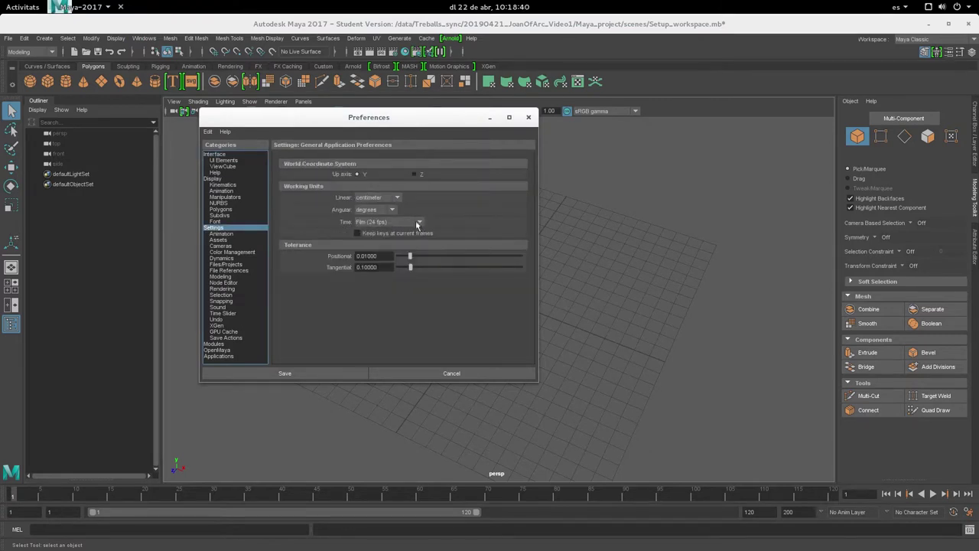
{"action": "left_click", "coordinate": [397, 198]}
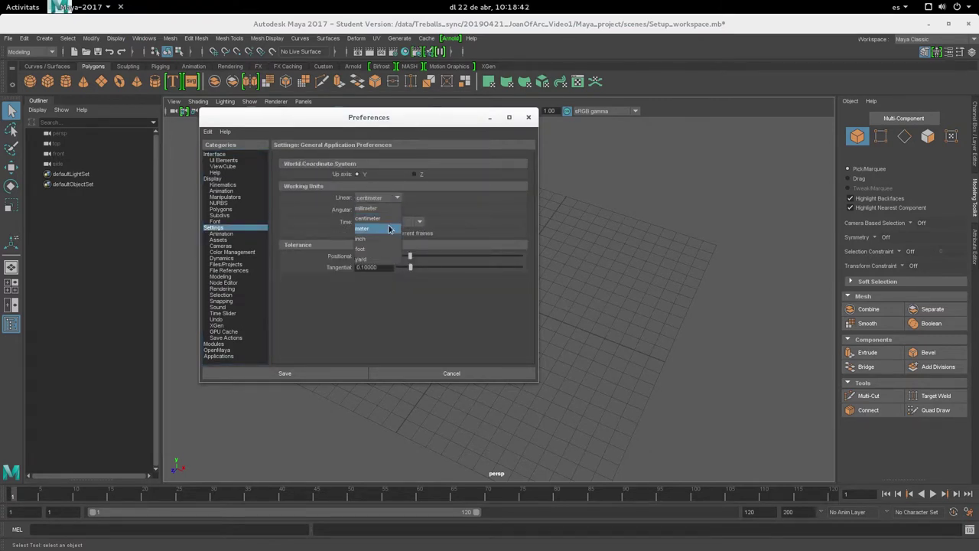
{"action": "left_click", "coordinate": [396, 228]}
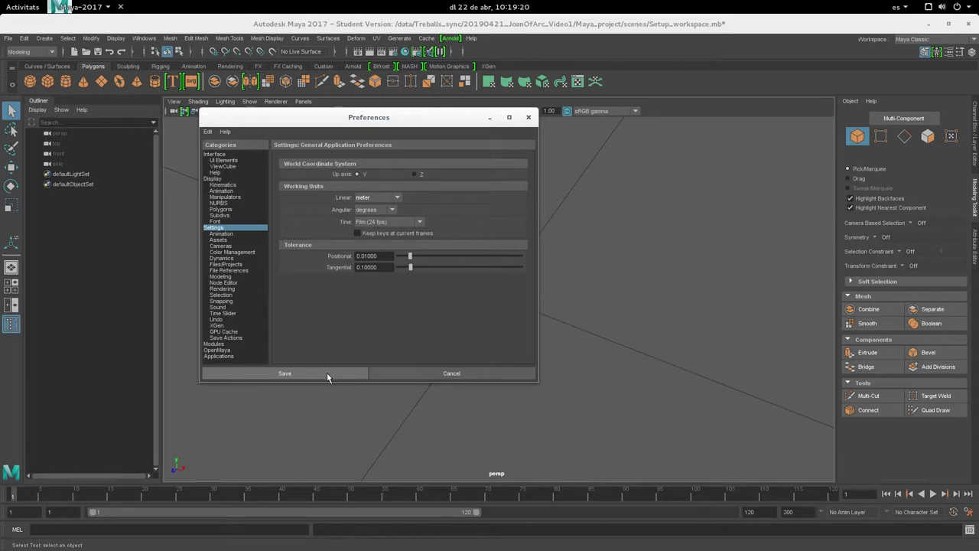
{"action": "left_click", "coordinate": [305, 374]}
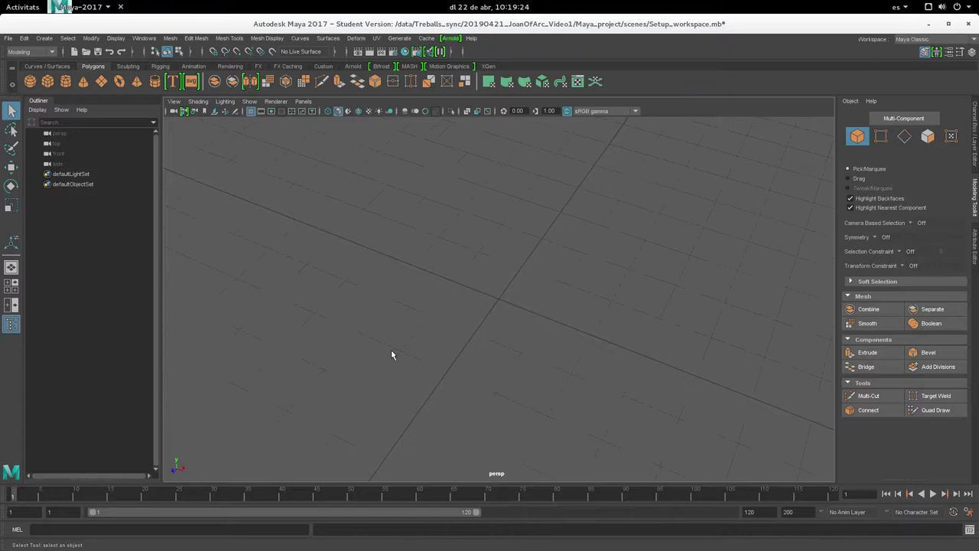
- Switch to the four-view top, front, side and perspective layout
{"action": "middle_click_drag", "start_coordinate": [392, 332], "coordinate": [345, 378], "text": "alt"}
{"action": "key", "text": "space"}
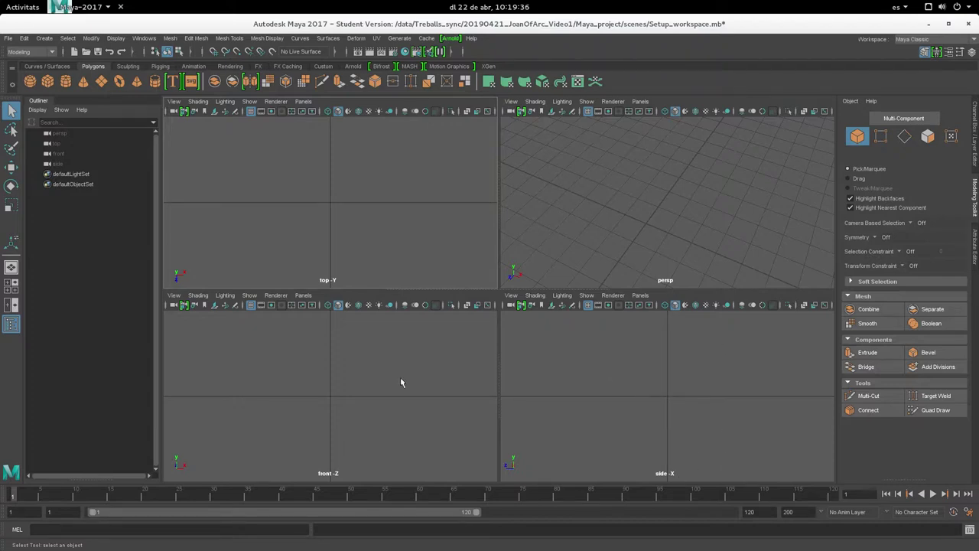
{"action": "key", "text": "super"}
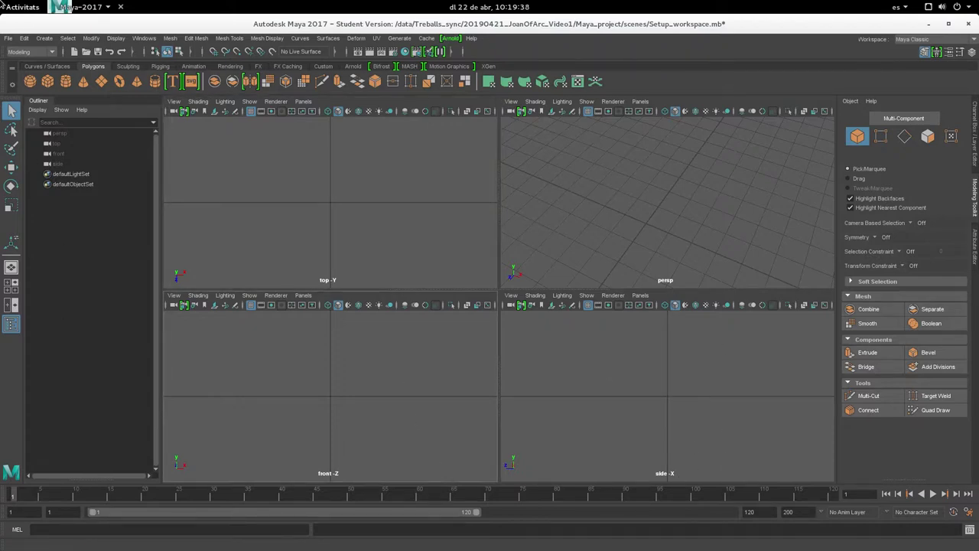
{"action": "right_click", "coordinate": [27, 277]}
- Open Treballs_sync > 20190421_JoanOfArc_Video1 > Maya_project > sourceimages in a new Files window
{"action": "left_click", "coordinate": [61, 280]}
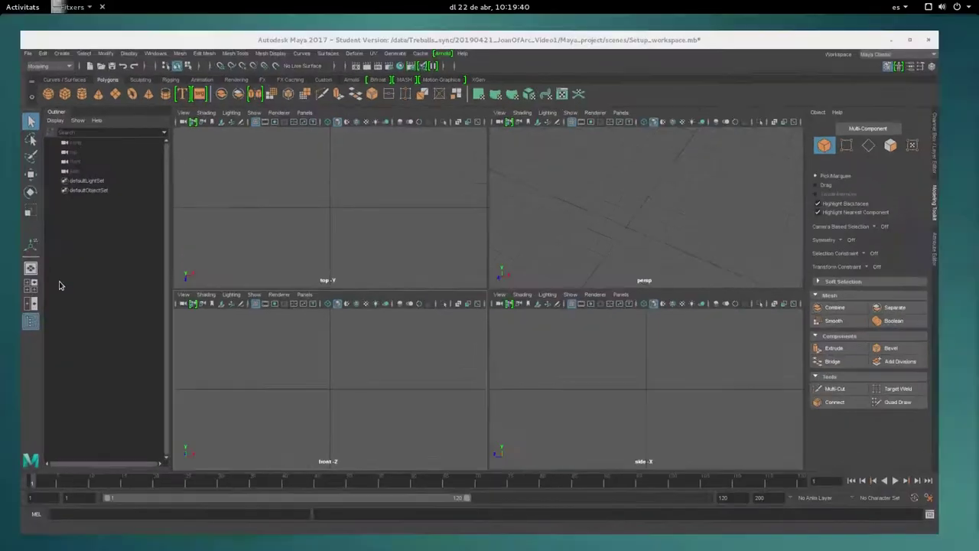
{"action": "left_click", "coordinate": [91, 350]}
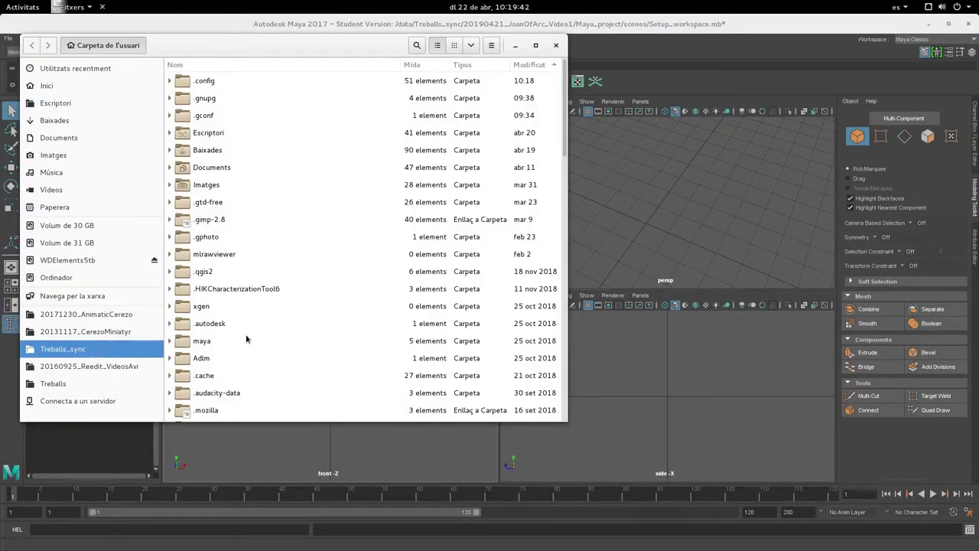
{"action": "double_click", "coordinate": [230, 98]}
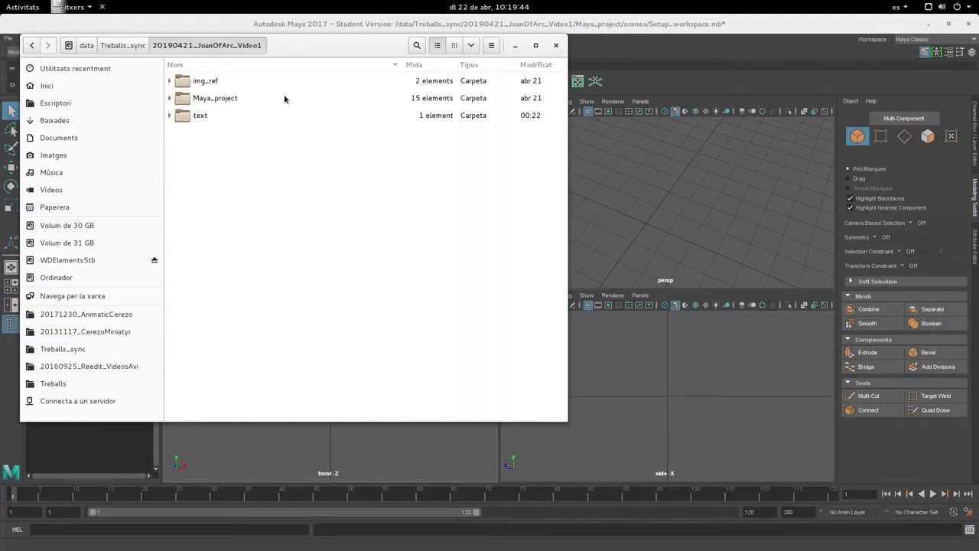
{"action": "double_click", "coordinate": [230, 98]}
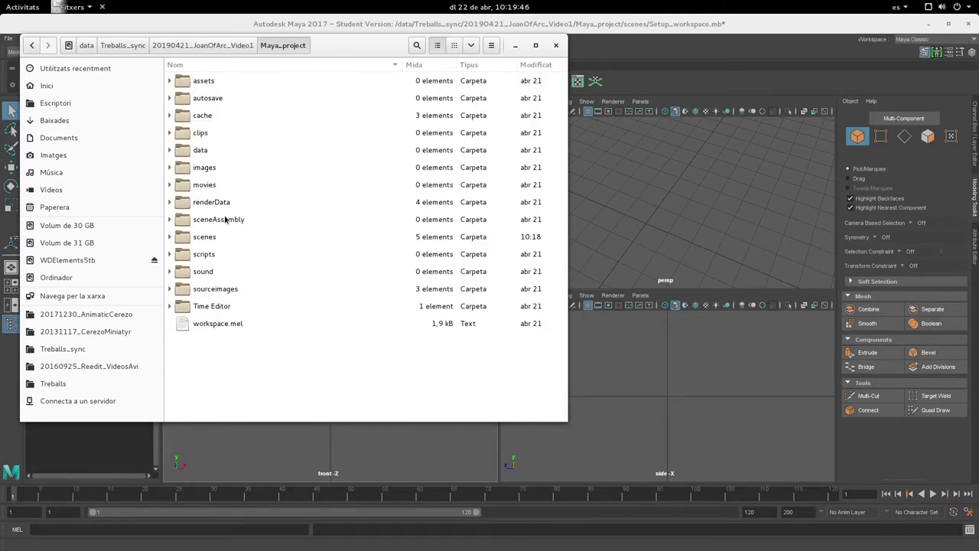
{"action": "double_click", "coordinate": [225, 290]}
- Preview the face.gif and profil.gif reference drawings, then return to Maya
{"action": "left_click", "coordinate": [214, 105]}
{"action": "left_click", "coordinate": [221, 117]}
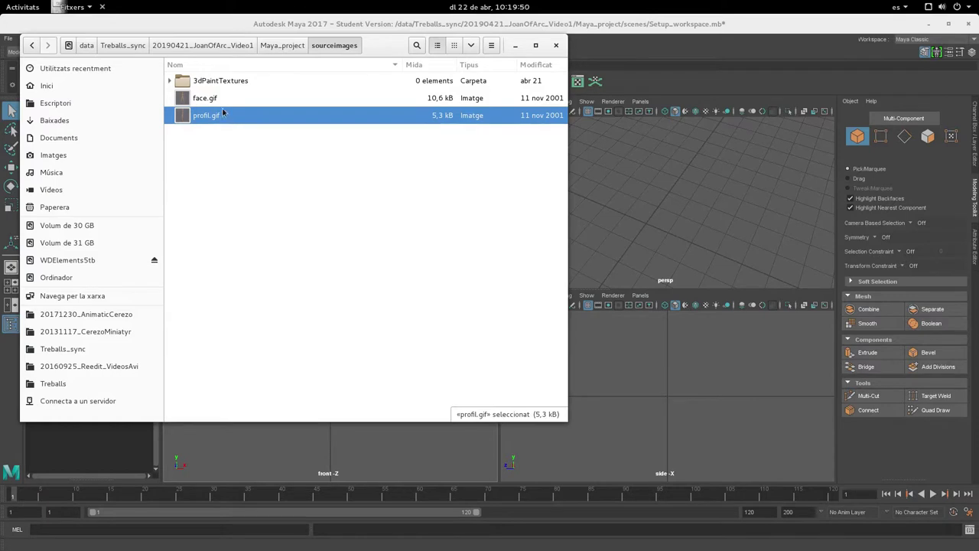
{"action": "left_click", "coordinate": [218, 97]}
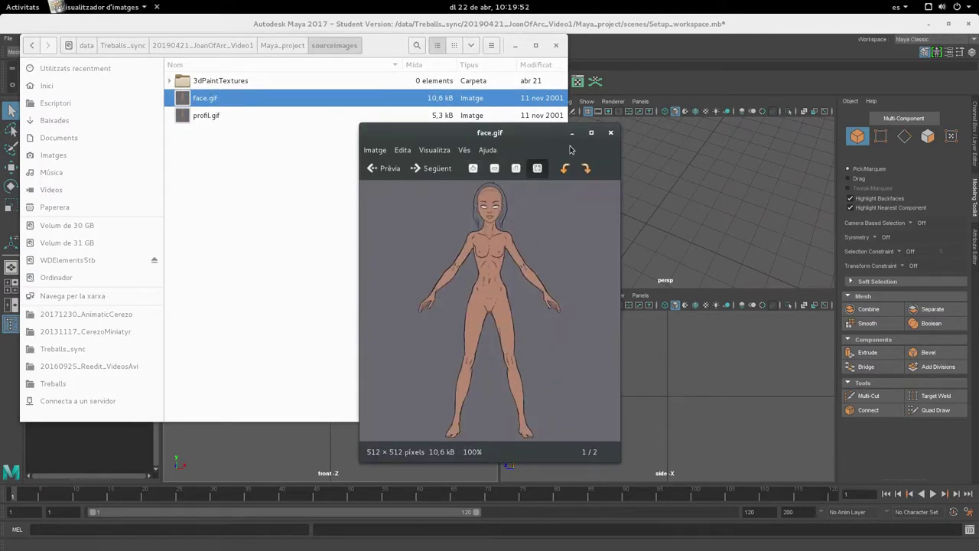
{"action": "left_click", "coordinate": [610, 133]}
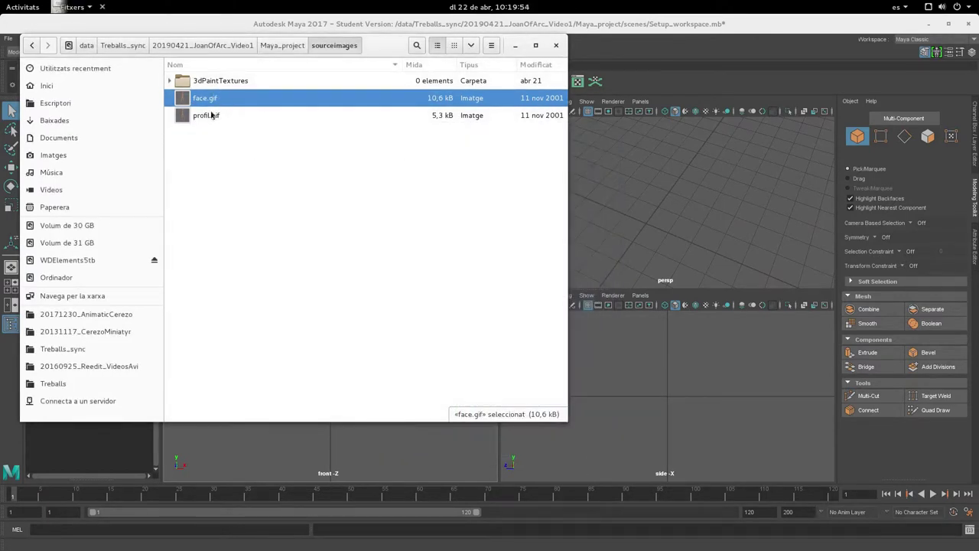
{"action": "left_click", "coordinate": [211, 113]}
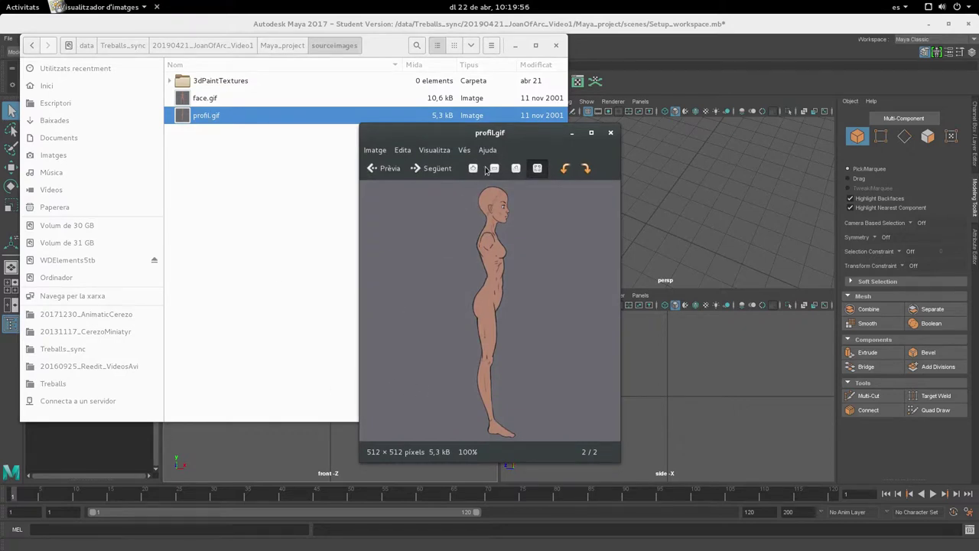
{"action": "left_click", "coordinate": [611, 134]}
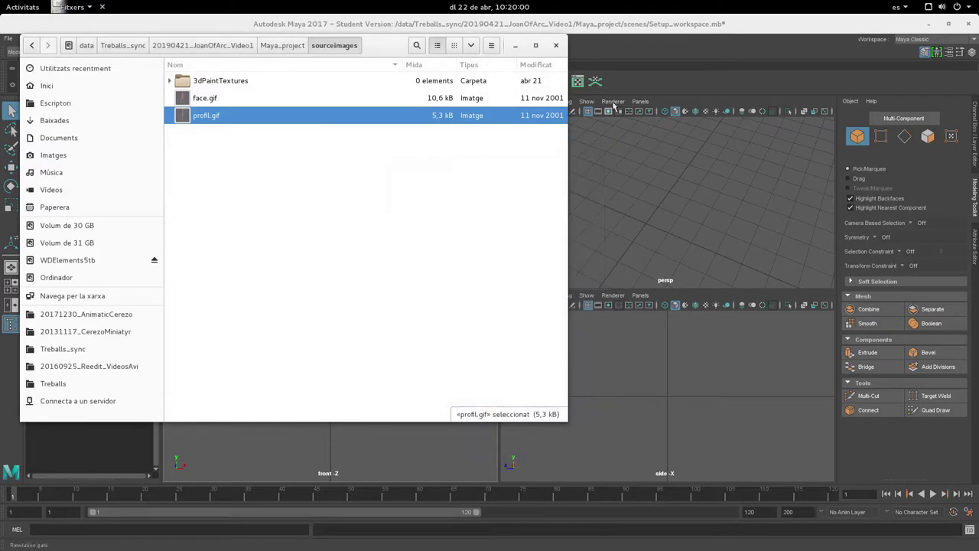
{"action": "double_click", "coordinate": [209, 118]}
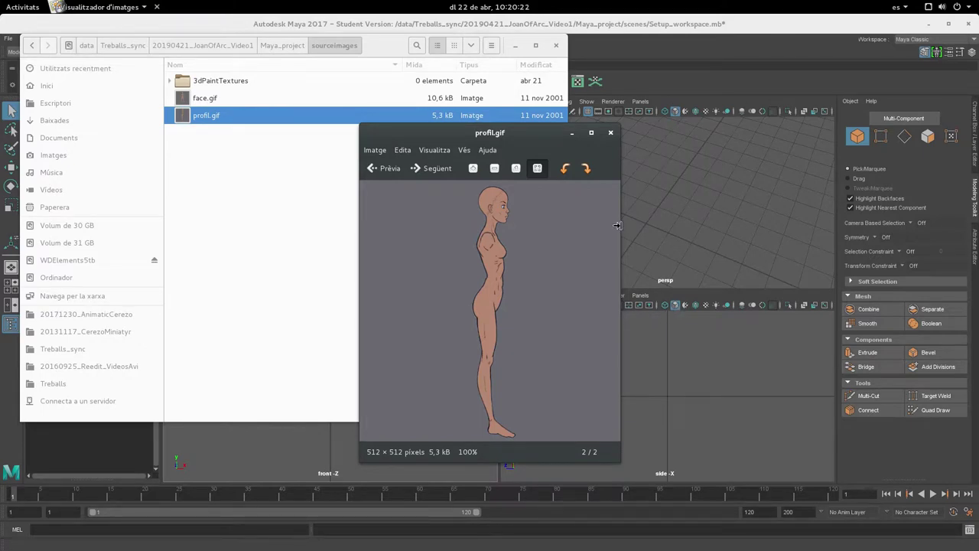
{"action": "right_click", "coordinate": [664, 30]}
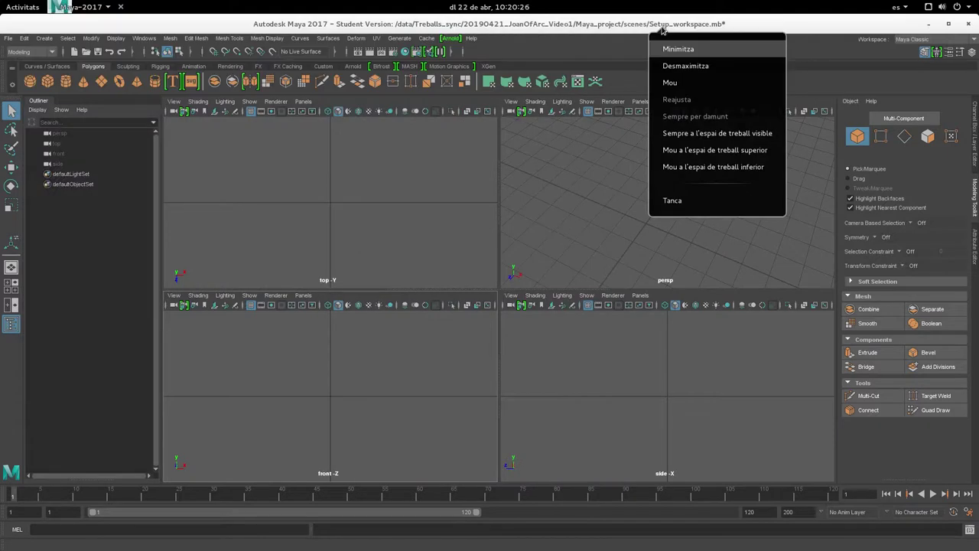
- Import face.gif as imagePlane1 in the front view and frame it in perspective
{"action": "left_click", "coordinate": [607, 25]}
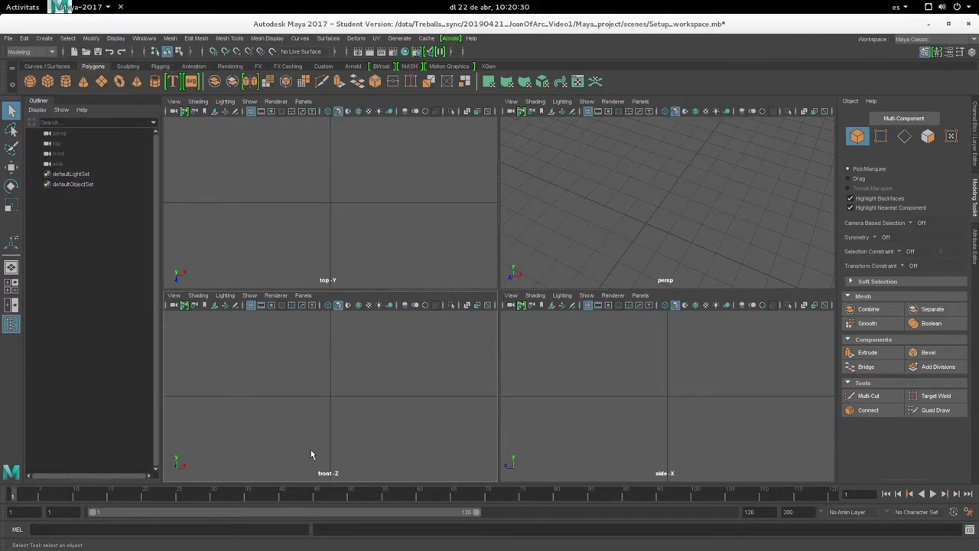
{"action": "left_click", "coordinate": [173, 296]}
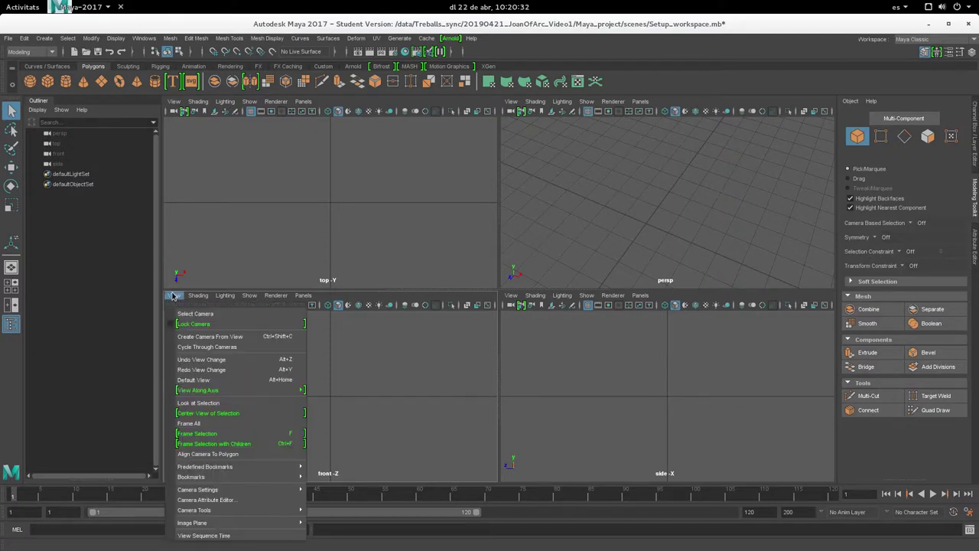
{"action": "mouse_move", "coordinate": [194, 511]}
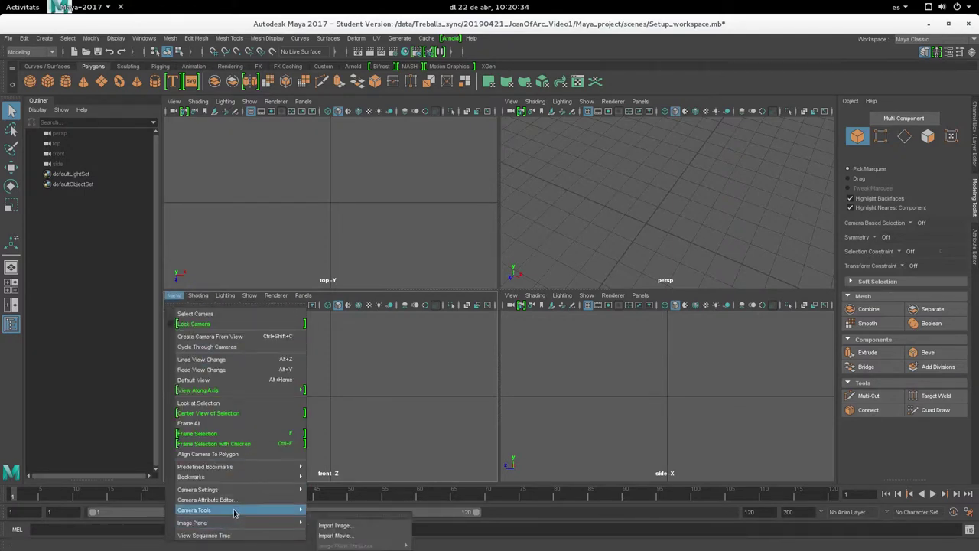
{"action": "left_click", "coordinate": [365, 526]}
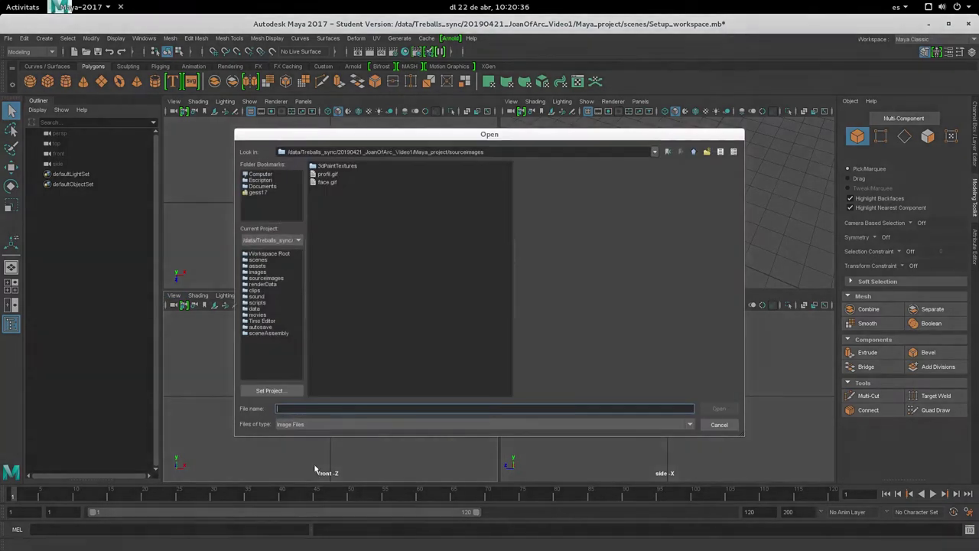
{"action": "left_click", "coordinate": [334, 209]}
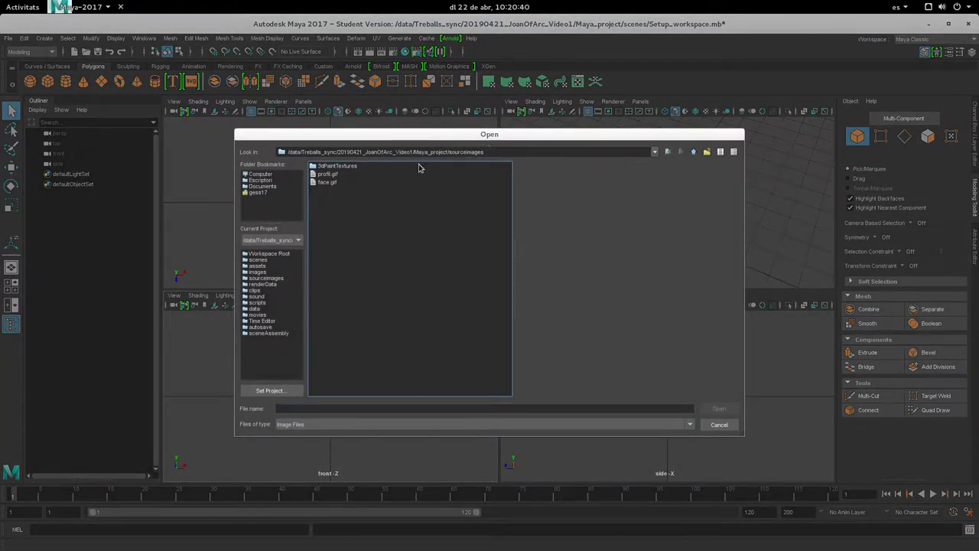
{"action": "left_click", "coordinate": [329, 183]}
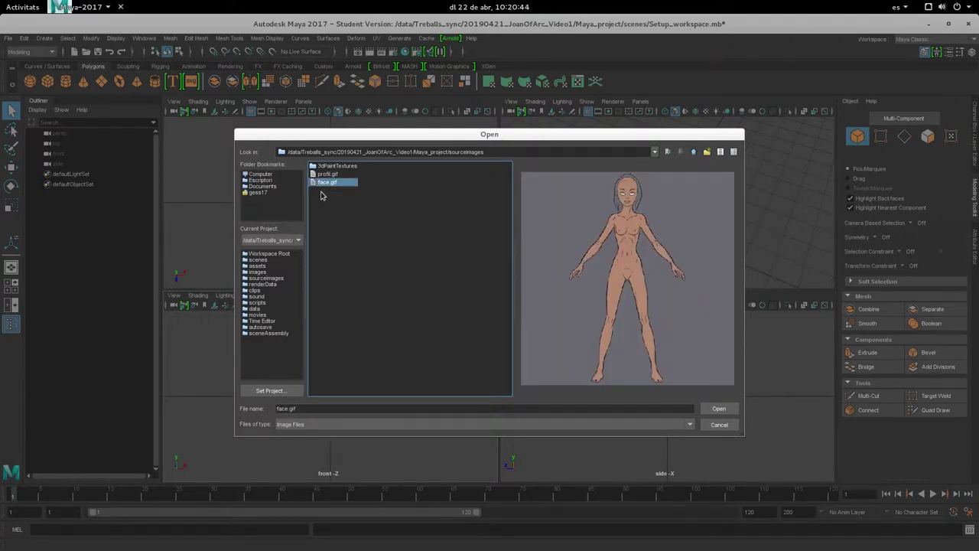
{"action": "left_click", "coordinate": [721, 409]}
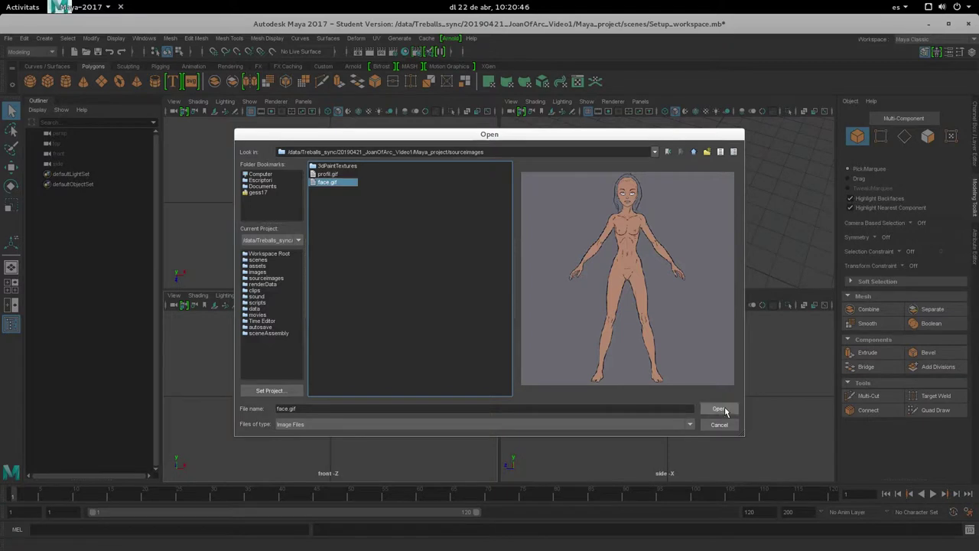
{"action": "scroll", "coordinate": [393, 429], "scroll_direction": "up", "scroll_amount": 2}
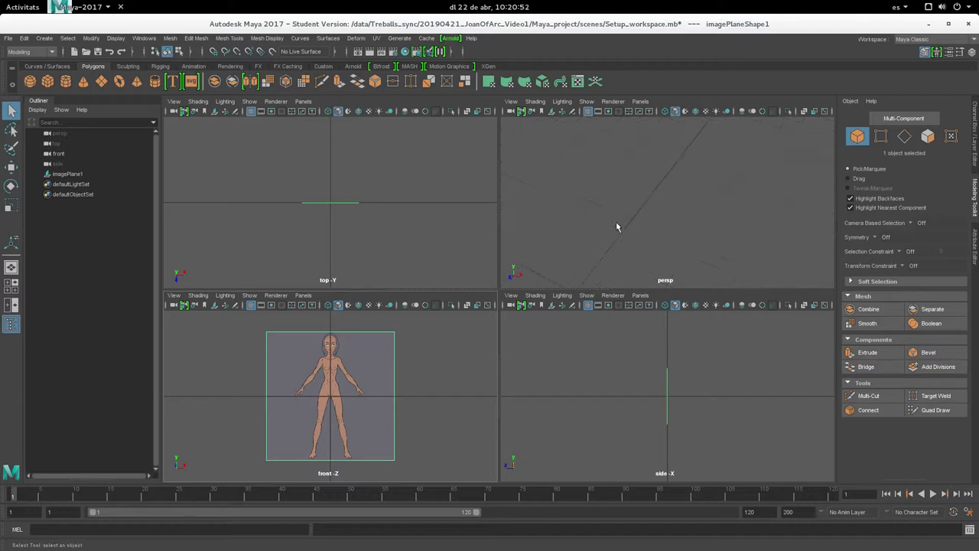
{"action": "mouse_move", "coordinate": [616, 221]}
{"action": "left_mouse_down", "text": "alt"}
{"action": "mouse_move", "coordinate": [727, 152]}
{"action": "mouse_move", "coordinate": [700, 206]}
{"action": "mouse_move", "coordinate": [641, 173]}
{"action": "mouse_move", "coordinate": [686, 253]}
{"action": "left_mouse_up", "text": "alt"}
{"action": "left_click_drag", "start_coordinate": [671, 216], "coordinate": [674, 179], "text": "alt"}
{"action": "mouse_move", "coordinate": [674, 179]}
{"action": "right_mouse_down", "text": "alt"}
{"action": "mouse_move", "coordinate": [696, 174]}
{"action": "mouse_move", "coordinate": [706, 236]}
{"action": "mouse_move", "coordinate": [700, 208]}
{"action": "right_mouse_up", "text": "alt"}
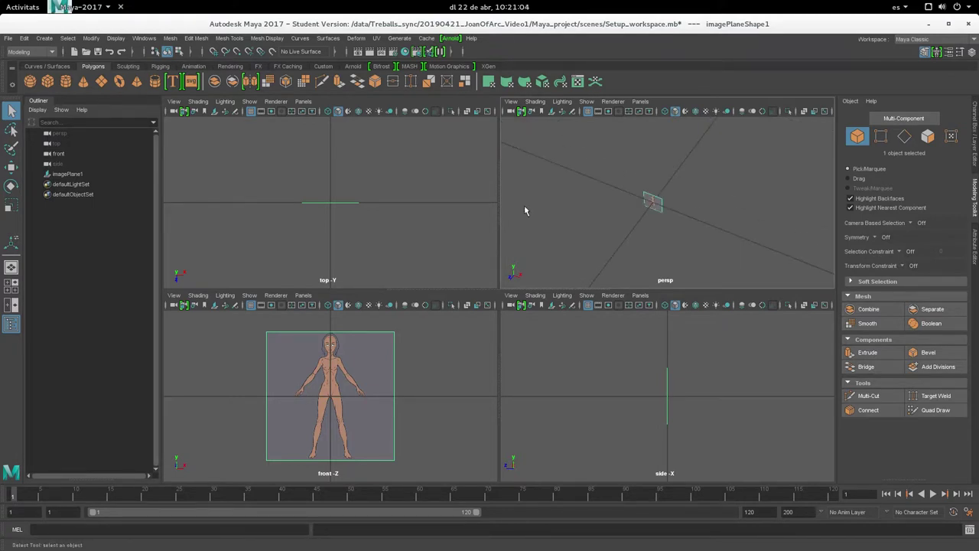
- Import profil.gif as an image plane in the side view
{"action": "left_click", "coordinate": [511, 296]}
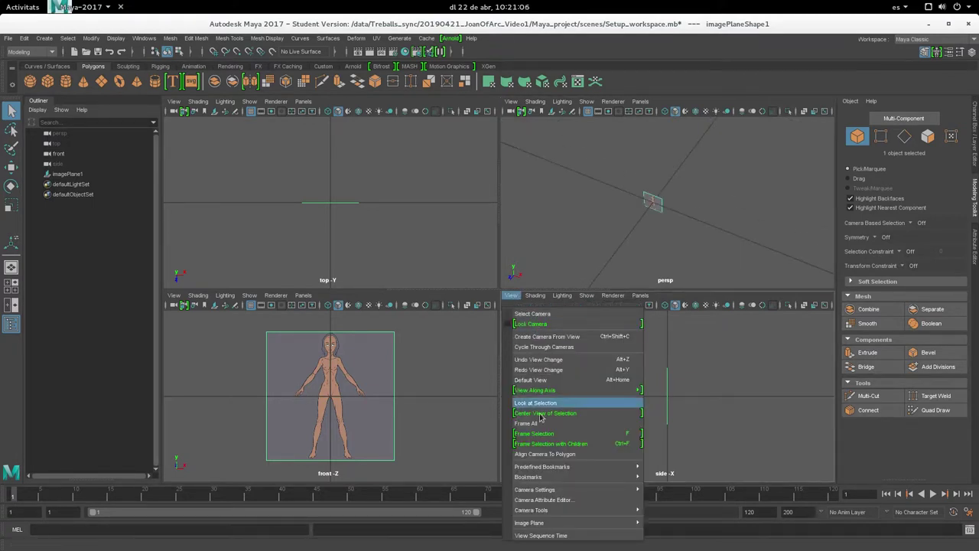
{"action": "mouse_move", "coordinate": [551, 522]}
{"action": "left_click", "coordinate": [695, 526]}
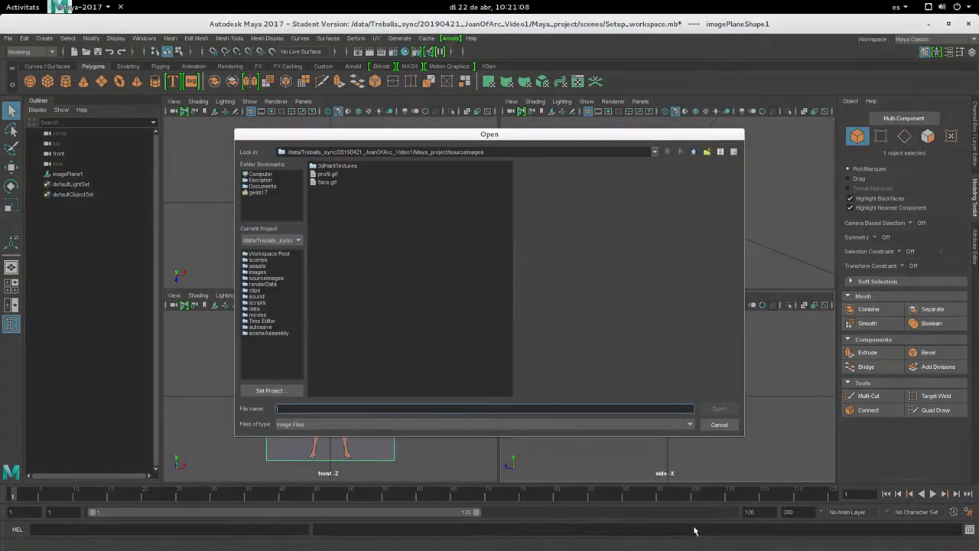
{"action": "left_click", "coordinate": [327, 174]}
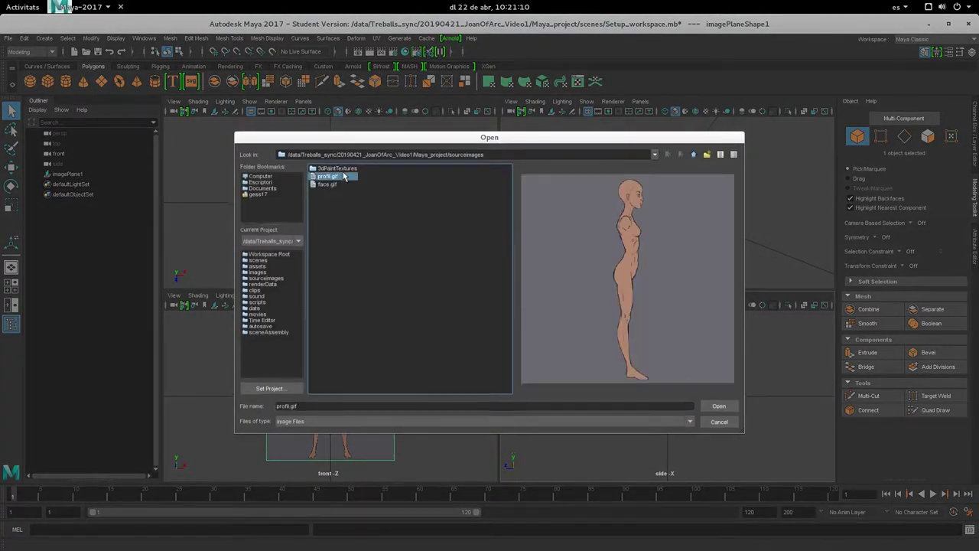
{"action": "double_click", "coordinate": [328, 174]}
- Select both image planes together and switch to the Scale tool
{"action": "scroll", "coordinate": [662, 211], "scroll_direction": "down", "scroll_amount": 3}
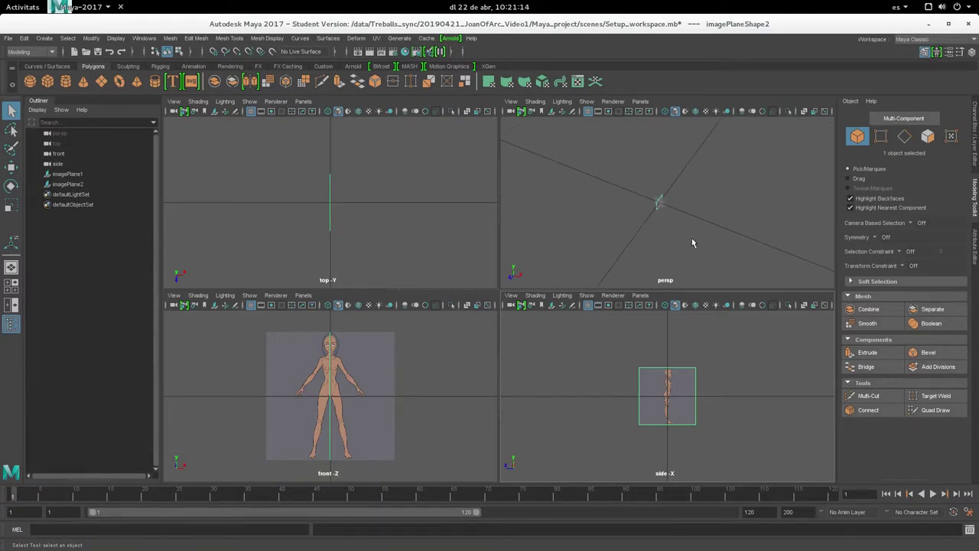
{"action": "left_click_drag", "start_coordinate": [692, 243], "coordinate": [618, 159]}
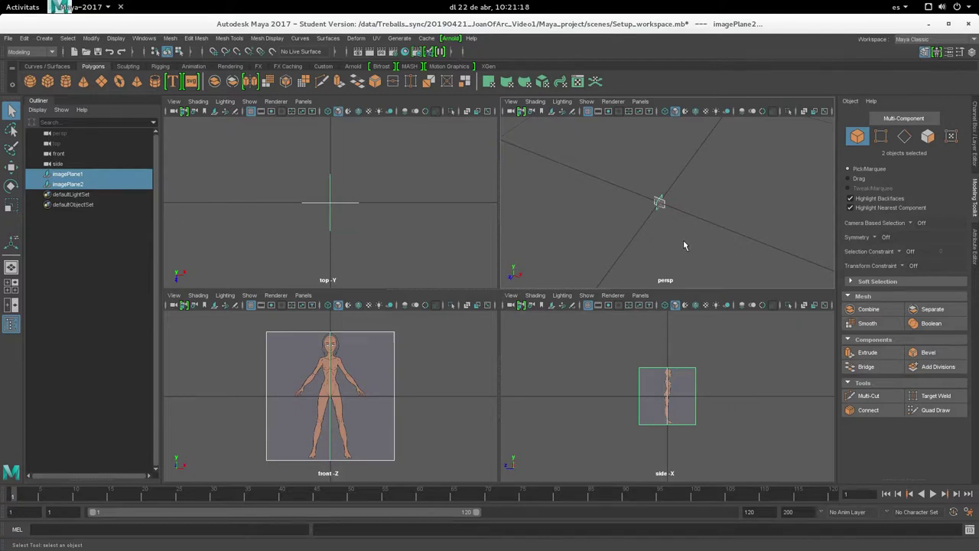
{"action": "left_click_drag", "start_coordinate": [796, 223], "coordinate": [647, 229], "text": "alt"}
{"action": "key", "text": "r"}
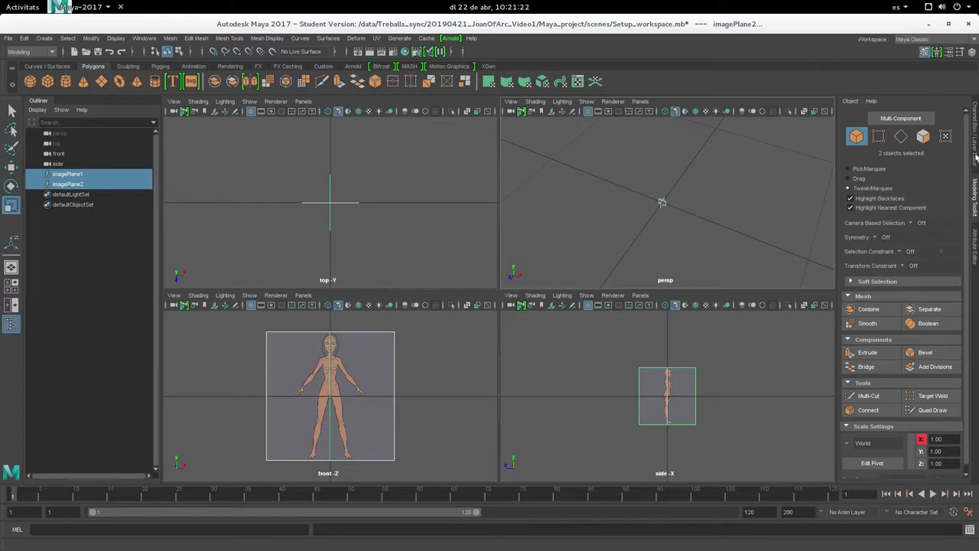
- Uniformly scale both image planes up greatly in a maximized perspective view, then orbit to check them
{"action": "left_click", "coordinate": [847, 169]}
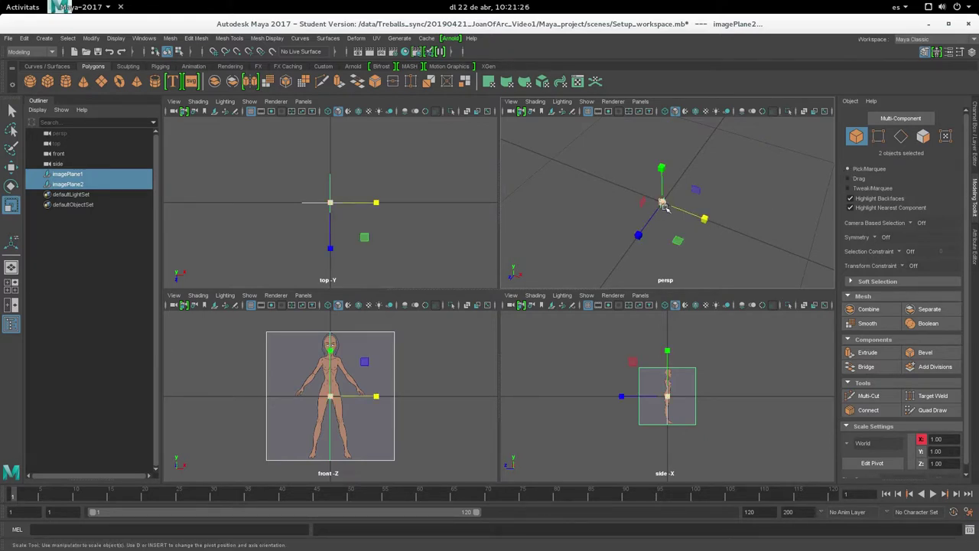
{"action": "left_click_drag", "start_coordinate": [662, 202], "coordinate": [713, 231]}
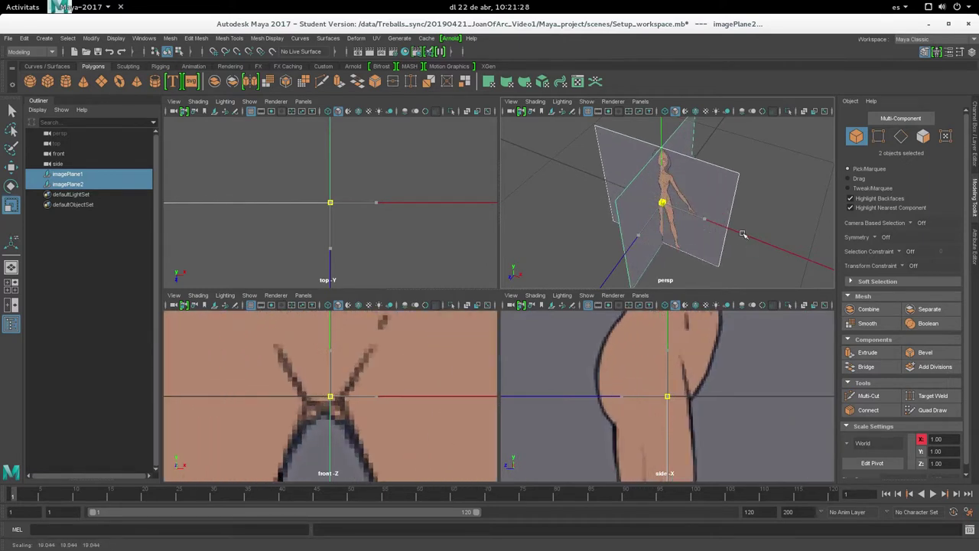
{"action": "key", "text": "space"}
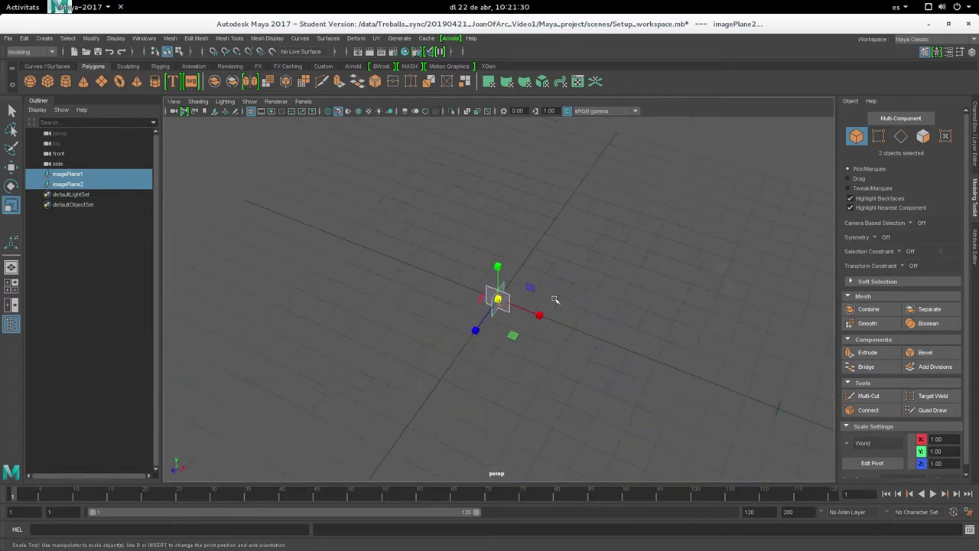
{"action": "mouse_move", "coordinate": [503, 306]}
{"action": "left_mouse_down"}
{"action": "mouse_move", "coordinate": [528, 316]}
{"action": "mouse_move", "coordinate": [507, 344]}
{"action": "mouse_move", "coordinate": [511, 332]}
{"action": "mouse_move", "coordinate": [611, 319]}
{"action": "mouse_move", "coordinate": [426, 324]}
{"action": "mouse_move", "coordinate": [352, 309]}
{"action": "left_mouse_up"}
{"action": "left_click", "coordinate": [11, 109]}
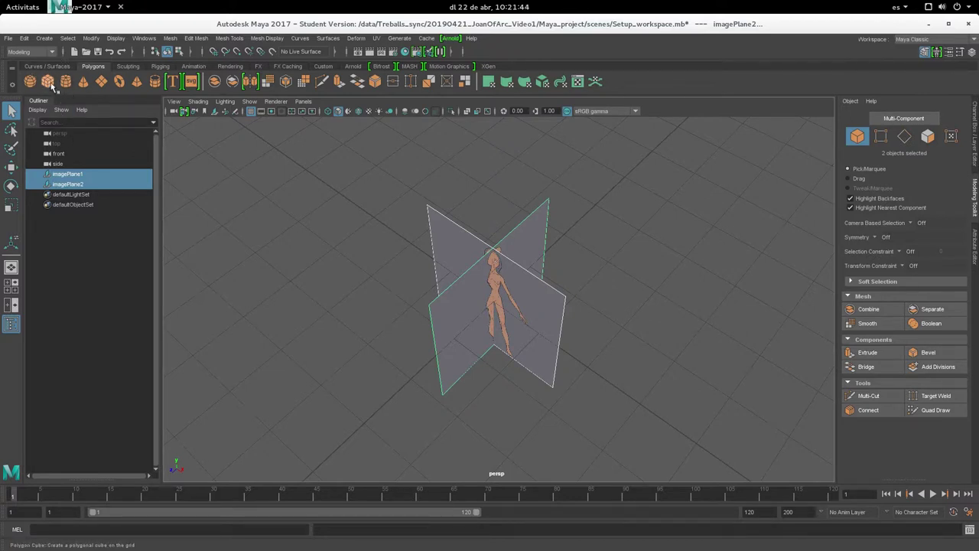
{"action": "mouse_move", "coordinate": [450, 393]}
{"action": "left_mouse_down", "text": "alt"}
{"action": "mouse_move", "coordinate": [559, 359]}
{"action": "mouse_move", "coordinate": [448, 372]}
{"action": "mouse_move", "coordinate": [440, 388]}
{"action": "mouse_move", "coordinate": [423, 352]}
{"action": "left_mouse_up", "text": "alt"}
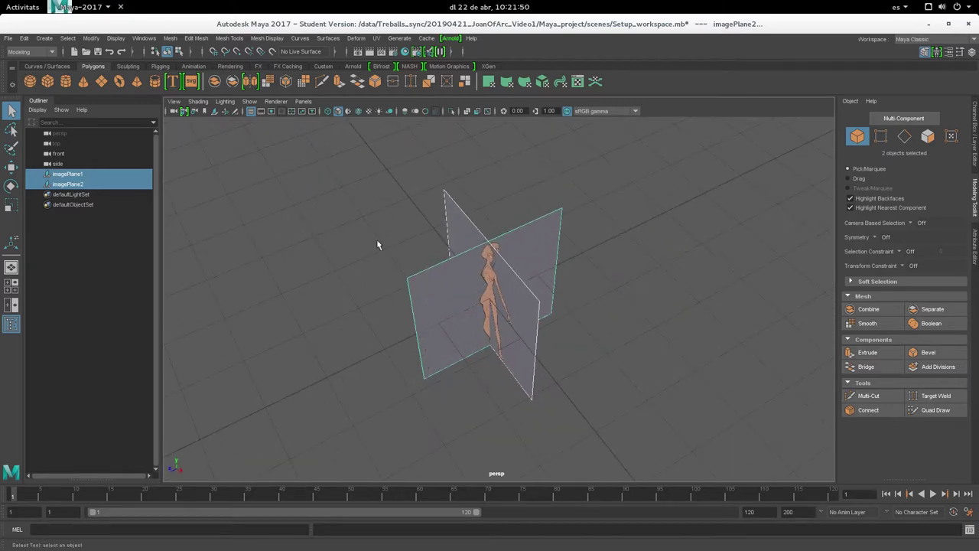
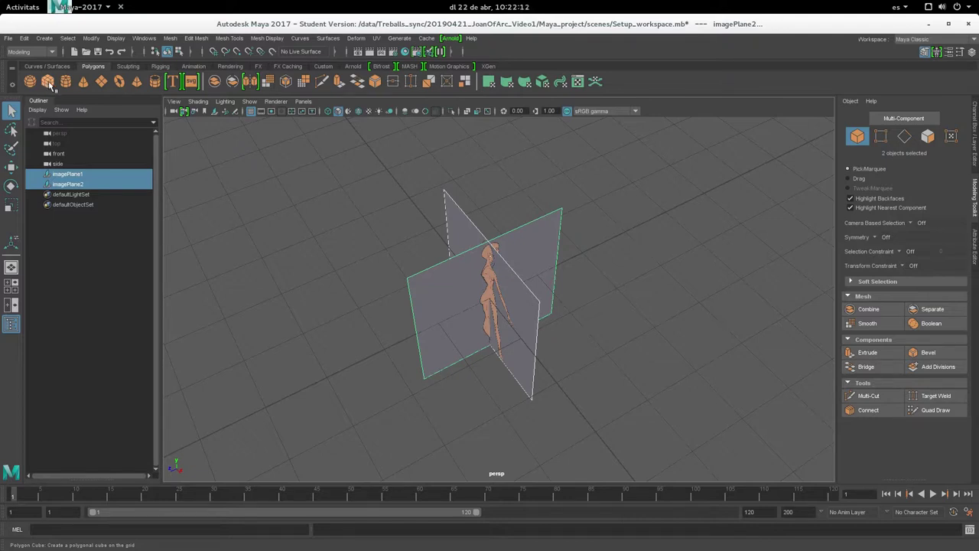
- Create pCube1 from the Polygon Cube options with width 0.45, height 1.65 and depth 0.30
{"action": "double_click", "coordinate": [49, 84]}
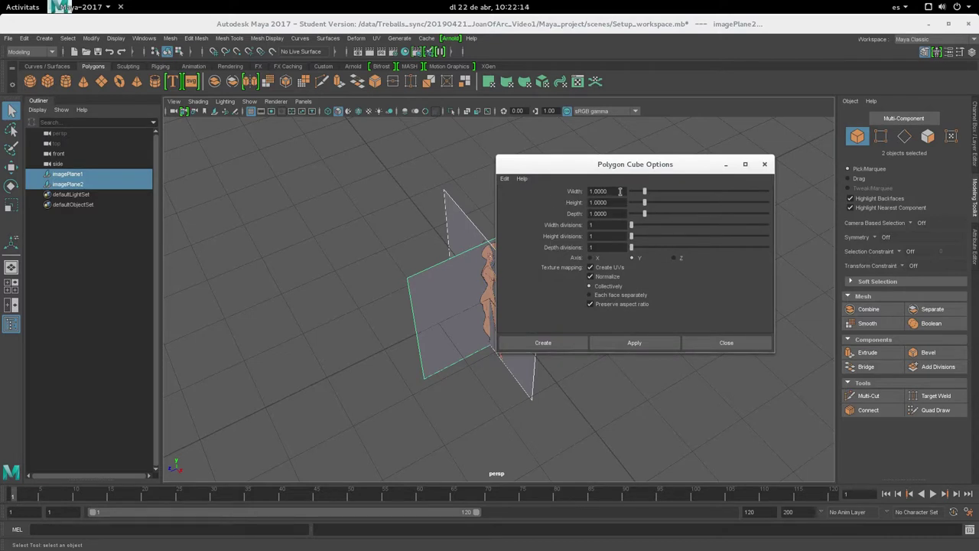
{"action": "left_click_drag", "start_coordinate": [617, 190], "coordinate": [430, 198]}
{"action": "type", "text": "1.65"}
{"action": "key", "text": "shift+Tab"}
{"action": "type", "text": ".45"}
{"action": "key", "text": "Tab"}
{"action": "key", "text": "Tab"}
{"action": "type", "text": ".30"}
{"action": "left_click", "coordinate": [579, 349]}
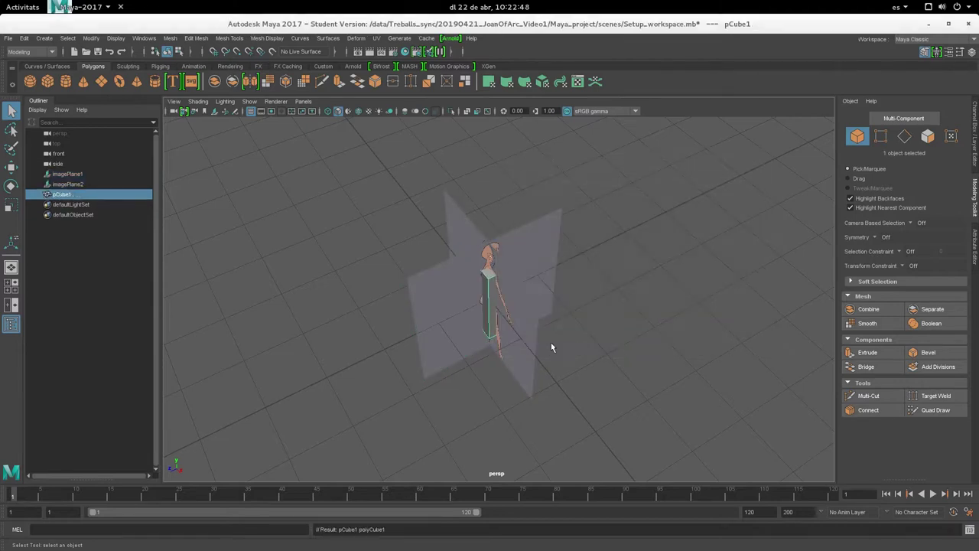
- Select both image planes, try scaling them down, then undo the scale
{"action": "mouse_move", "coordinate": [390, 413]}
{"action": "left_mouse_down", "text": "alt"}
{"action": "mouse_move", "coordinate": [495, 362]}
{"action": "mouse_move", "coordinate": [459, 385]}
{"action": "mouse_move", "coordinate": [321, 390]}
{"action": "mouse_move", "coordinate": [415, 373]}
{"action": "mouse_move", "coordinate": [442, 325]}
{"action": "left_mouse_up", "text": "alt"}
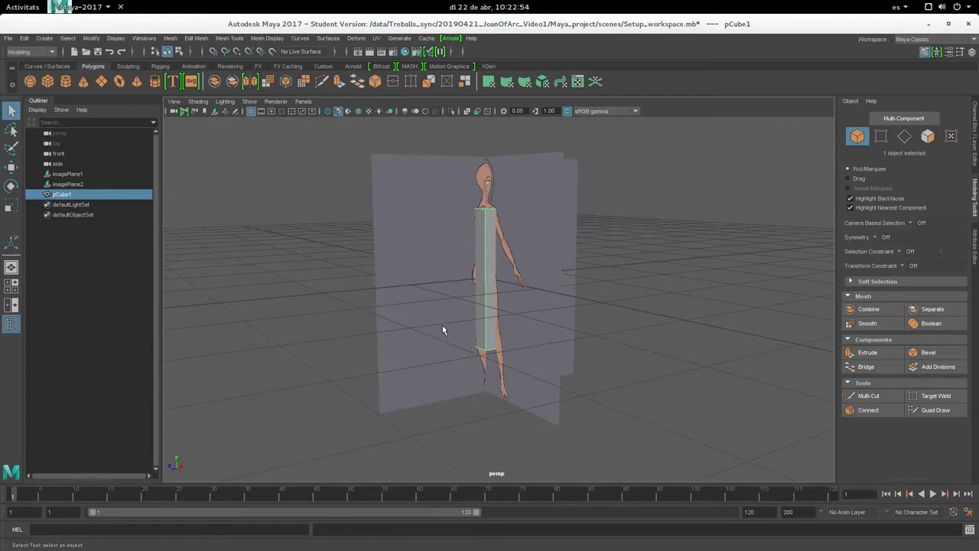
{"action": "mouse_move", "coordinate": [526, 259]}
{"action": "left_mouse_down", "text": "alt"}
{"action": "mouse_move", "coordinate": [501, 263]}
{"action": "mouse_move", "coordinate": [552, 267]}
{"action": "left_mouse_up", "text": "alt"}
{"action": "left_click", "coordinate": [498, 200]}
{"action": "left_click", "coordinate": [558, 203], "text": "shift"}
{"action": "key", "text": "r"}
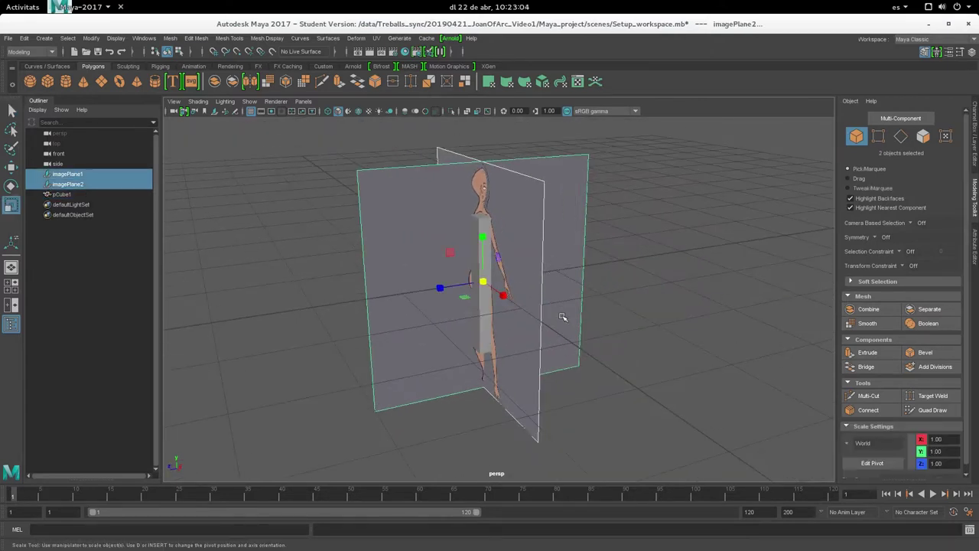
{"action": "left_click_drag", "start_coordinate": [484, 287], "coordinate": [413, 198]}
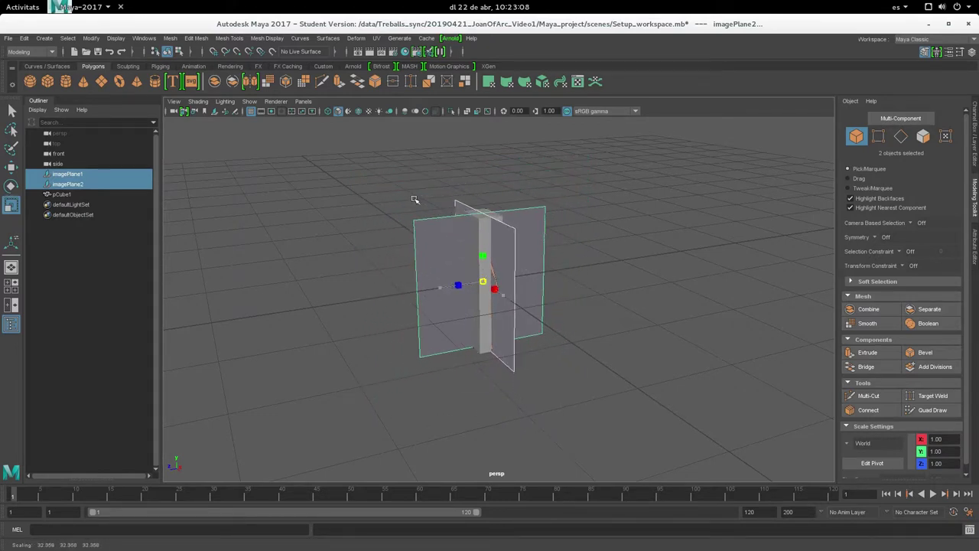
{"action": "key", "text": "ctrl+z"}
{"action": "key", "text": "ctrl+z"}
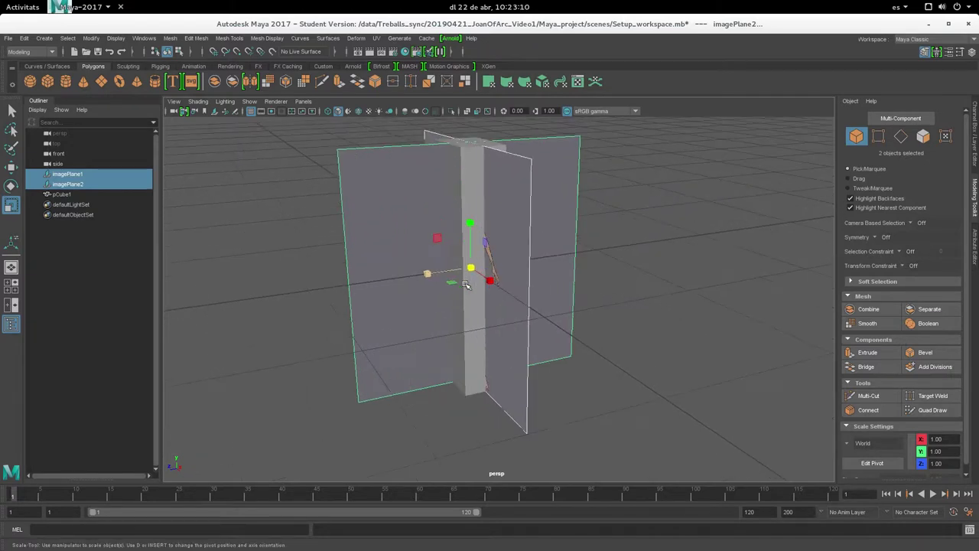
- Switch to wireframe and shrink both image planes slightly from a frontal view
{"action": "key", "text": "4"}
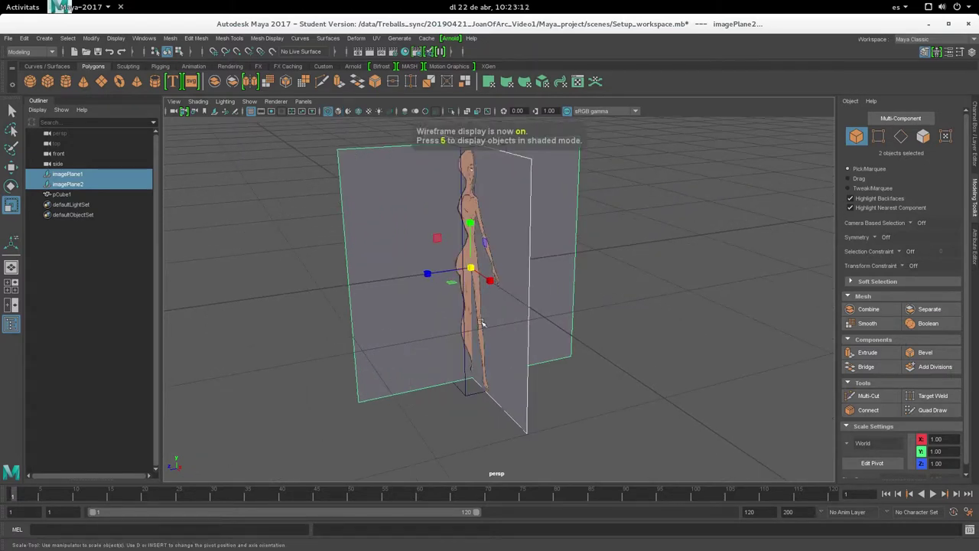
{"action": "left_click_drag", "start_coordinate": [468, 331], "coordinate": [503, 212], "text": "alt"}
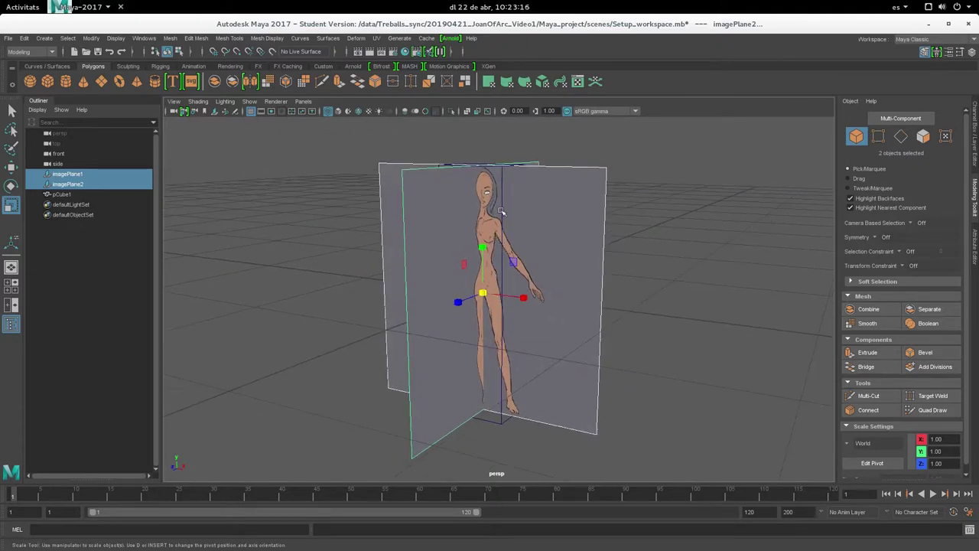
{"action": "mouse_move", "coordinate": [460, 426]}
{"action": "left_mouse_down", "text": "alt"}
{"action": "mouse_move", "coordinate": [464, 401]}
{"action": "mouse_move", "coordinate": [459, 413]}
{"action": "left_mouse_up", "text": "alt"}
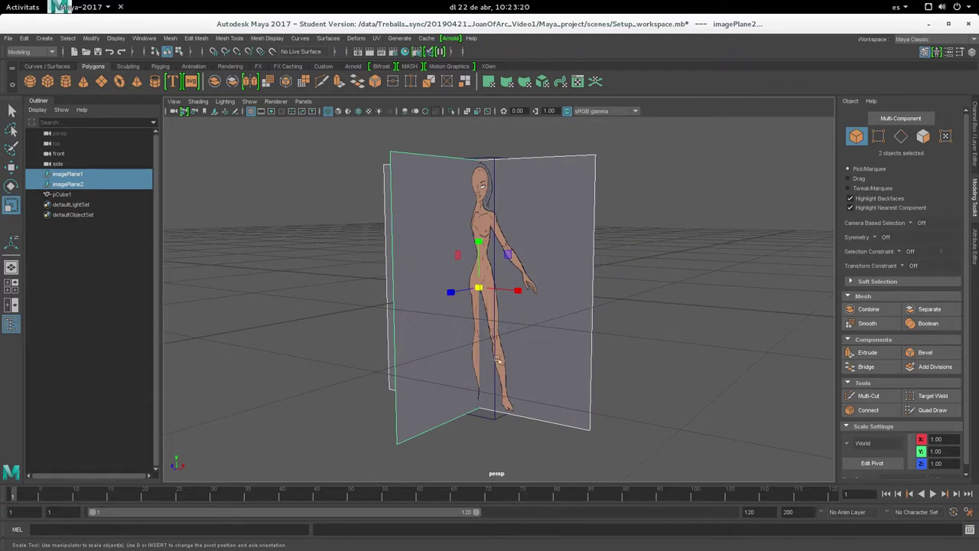
{"action": "mouse_move", "coordinate": [482, 290]}
{"action": "left_mouse_down"}
{"action": "mouse_move", "coordinate": [498, 298]}
{"action": "mouse_move", "coordinate": [450, 351]}
{"action": "mouse_move", "coordinate": [497, 380]}
{"action": "mouse_move", "coordinate": [399, 391]}
{"action": "mouse_move", "coordinate": [406, 367]}
{"action": "left_mouse_up"}
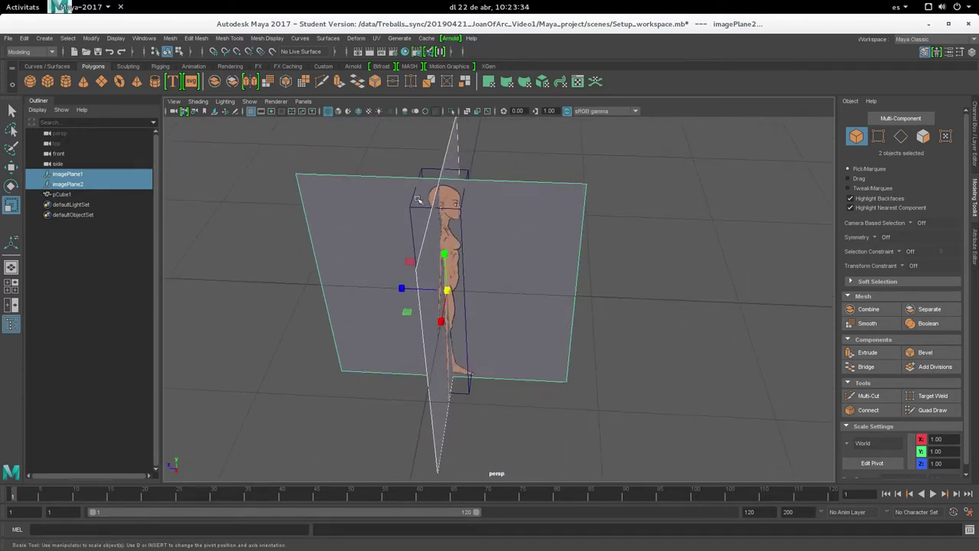
- Return to shaded display and delete the test cube pCube1
{"action": "key", "text": "5"}
{"action": "left_click", "coordinate": [457, 181]}
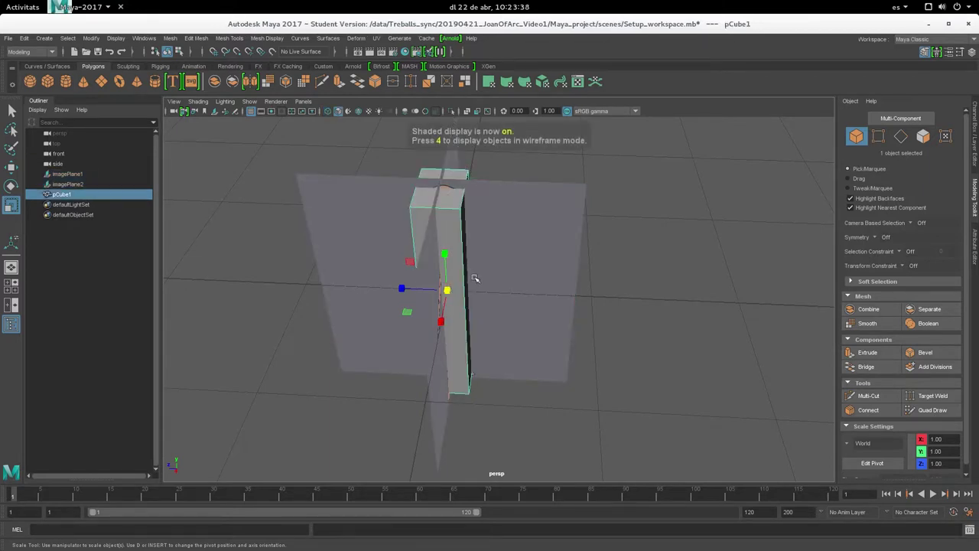
{"action": "key", "text": "Delete"}
{"action": "mouse_move", "coordinate": [408, 385]}
{"action": "left_mouse_down", "text": "alt"}
{"action": "mouse_move", "coordinate": [498, 349]}
{"action": "mouse_move", "coordinate": [489, 373]}
{"action": "mouse_move", "coordinate": [490, 356]}
{"action": "left_mouse_up", "text": "alt"}
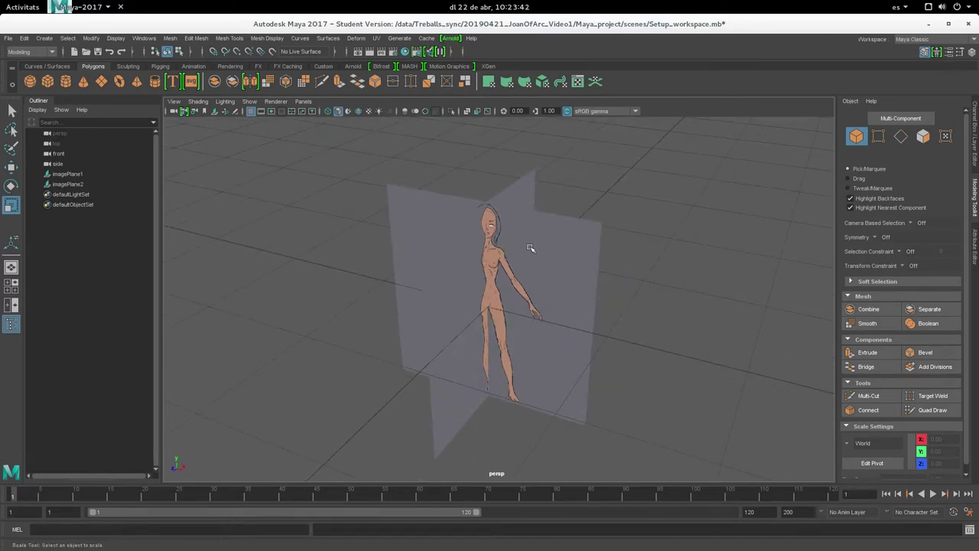
- Push the front reference plane imagePlane1 back along Z, checking it in the Channel Box
{"action": "left_click", "coordinate": [569, 309]}
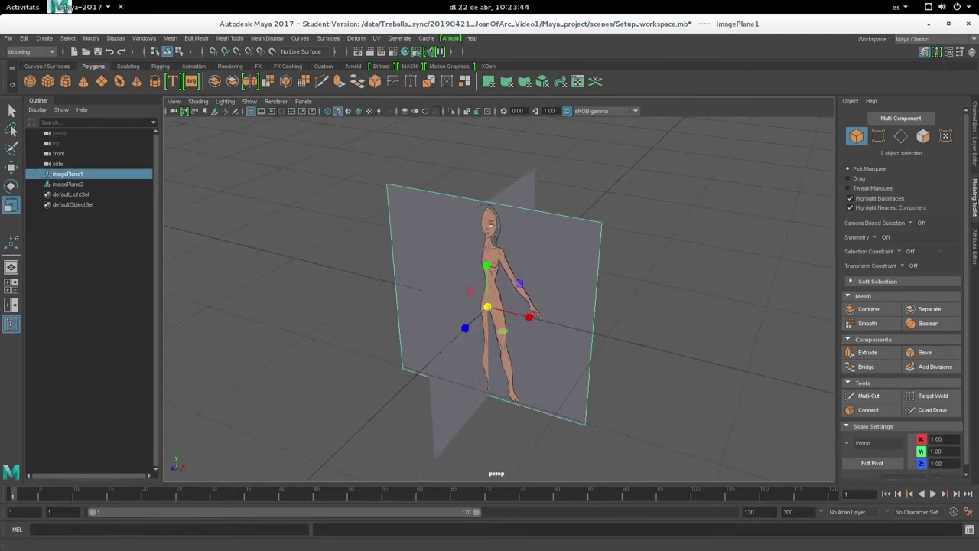
{"action": "left_click", "coordinate": [974, 146]}
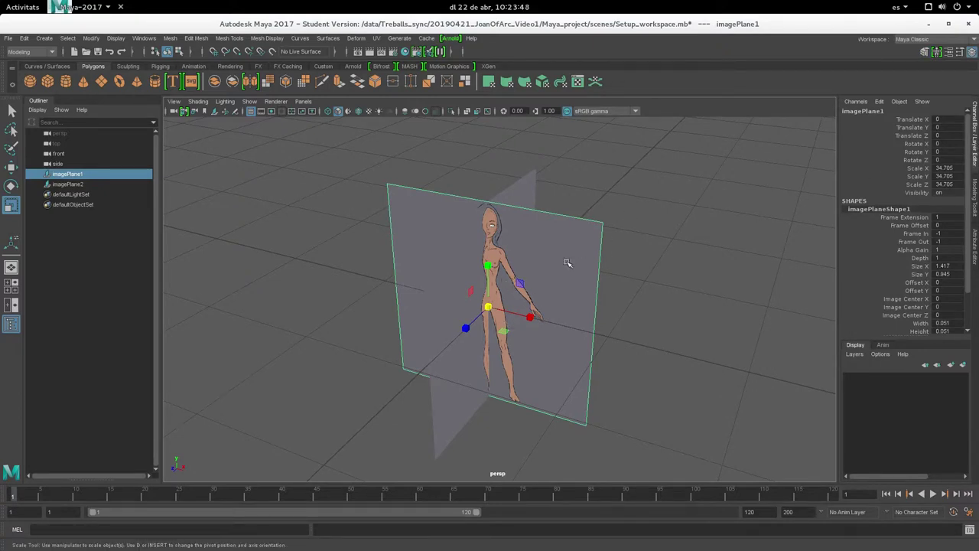
{"action": "key", "text": "w"}
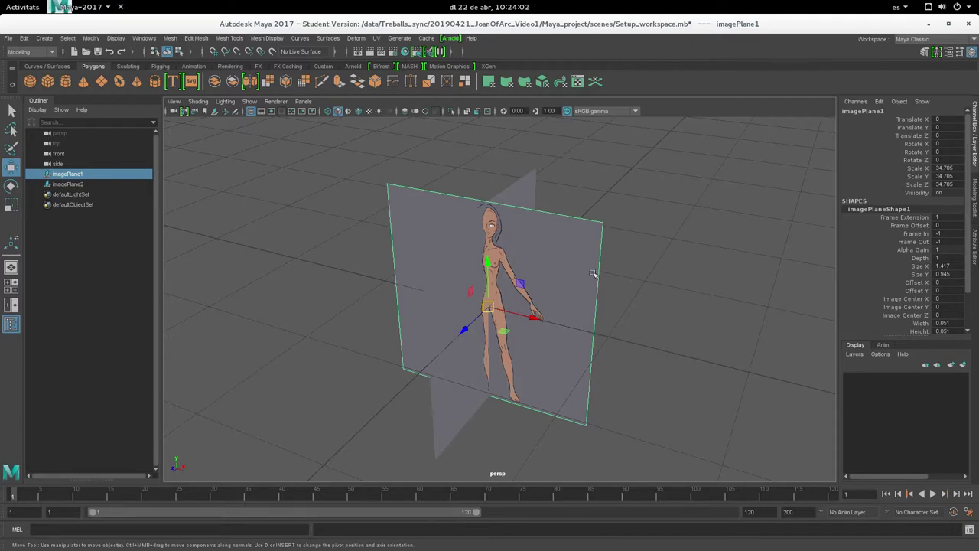
{"action": "mouse_move", "coordinate": [464, 329]}
{"action": "left_mouse_down"}
{"action": "mouse_move", "coordinate": [520, 307]}
{"action": "mouse_move", "coordinate": [569, 271]}
{"action": "mouse_move", "coordinate": [500, 291]}
{"action": "mouse_move", "coordinate": [526, 283]}
{"action": "left_mouse_up"}
{"action": "key", "text": "w"}
{"action": "left_click", "coordinate": [514, 297]}
{"action": "left_click", "coordinate": [603, 239]}
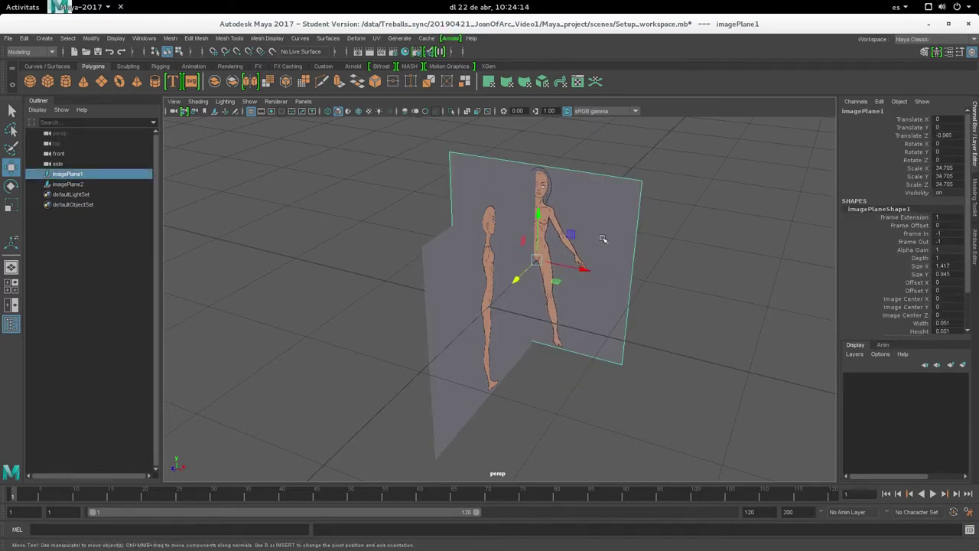
- Slide the side reference plane imagePlane2 left along X to -1.512
{"action": "left_click_drag", "start_coordinate": [603, 239], "coordinate": [516, 338], "text": "alt"}
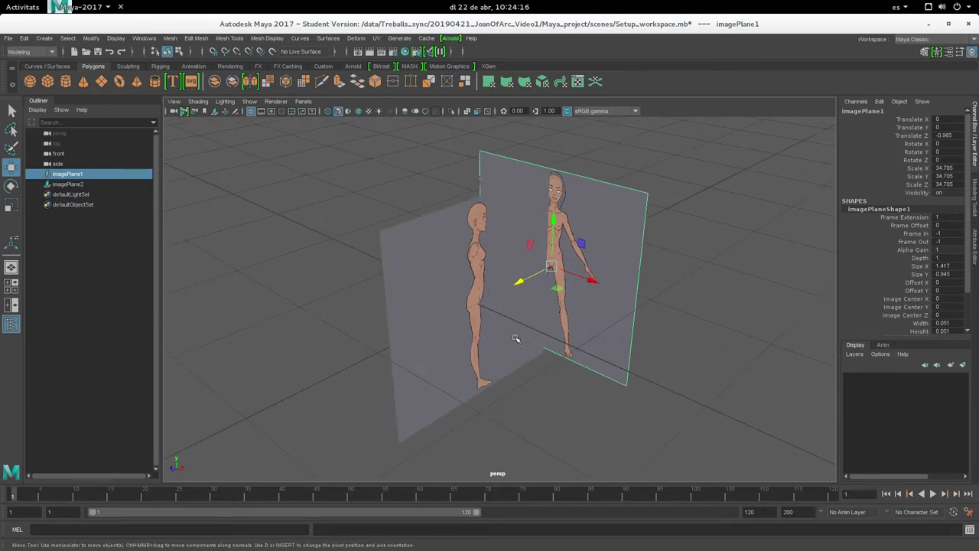
{"action": "left_click", "coordinate": [457, 369]}
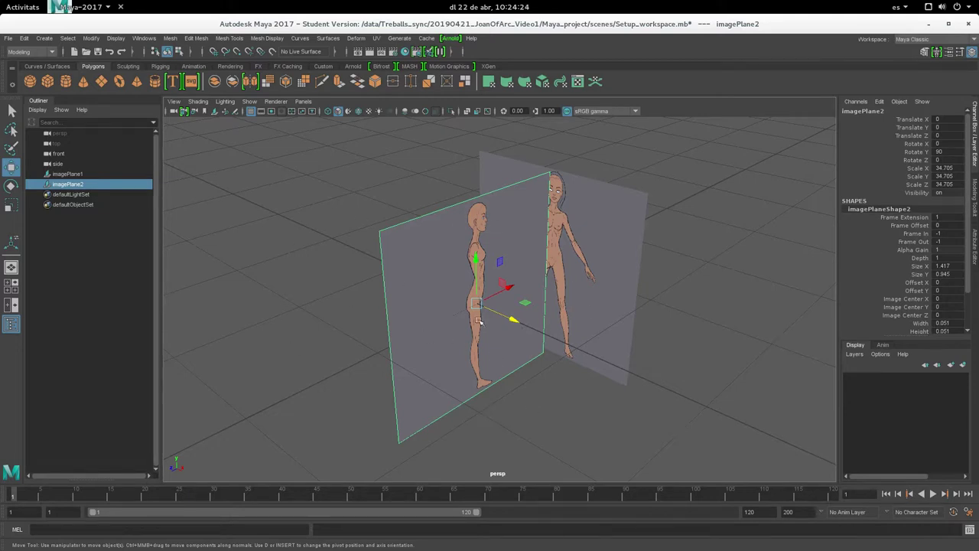
{"action": "left_click_drag", "start_coordinate": [455, 345], "coordinate": [453, 353], "text": "alt"}
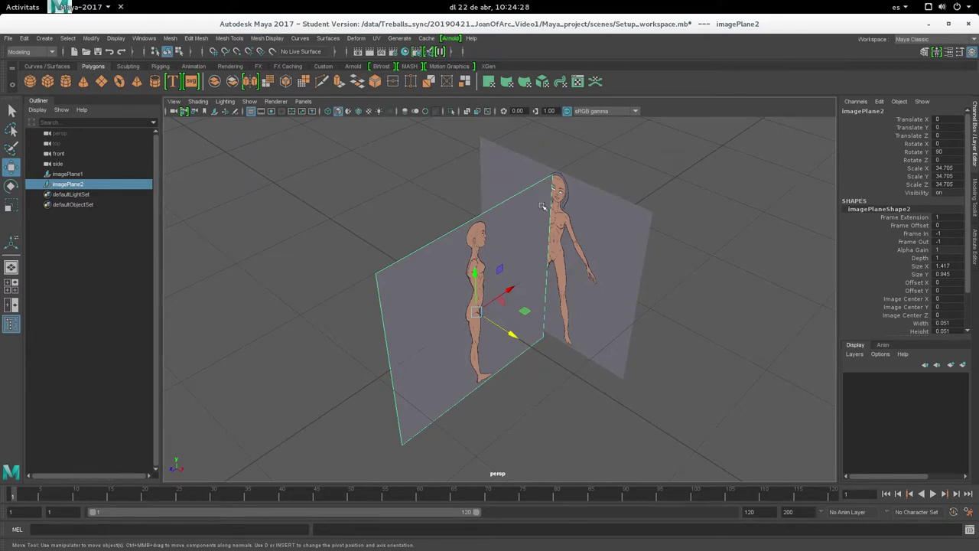
{"action": "mouse_move", "coordinate": [511, 334]}
{"action": "left_mouse_down"}
{"action": "mouse_move", "coordinate": [424, 280]}
{"action": "mouse_move", "coordinate": [386, 269]}
{"action": "left_mouse_up"}
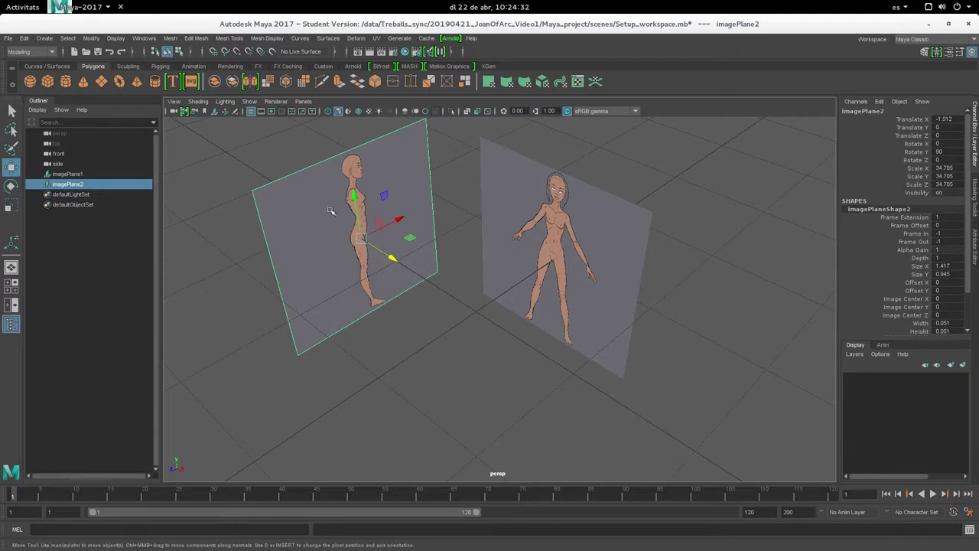
- Add a polygon cone scaled down to about 0.453 and show the four-view layout
{"action": "left_click", "coordinate": [83, 82]}
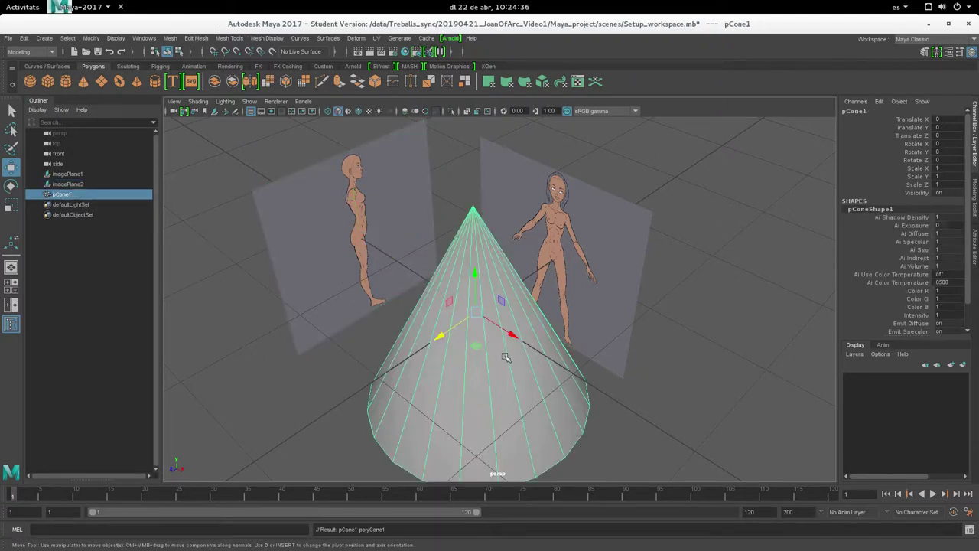
{"action": "key", "text": "r"}
{"action": "mouse_move", "coordinate": [477, 314]}
{"action": "left_mouse_down"}
{"action": "mouse_move", "coordinate": [365, 184]}
{"action": "mouse_move", "coordinate": [463, 332]}
{"action": "left_mouse_up"}
{"action": "key", "text": "space"}
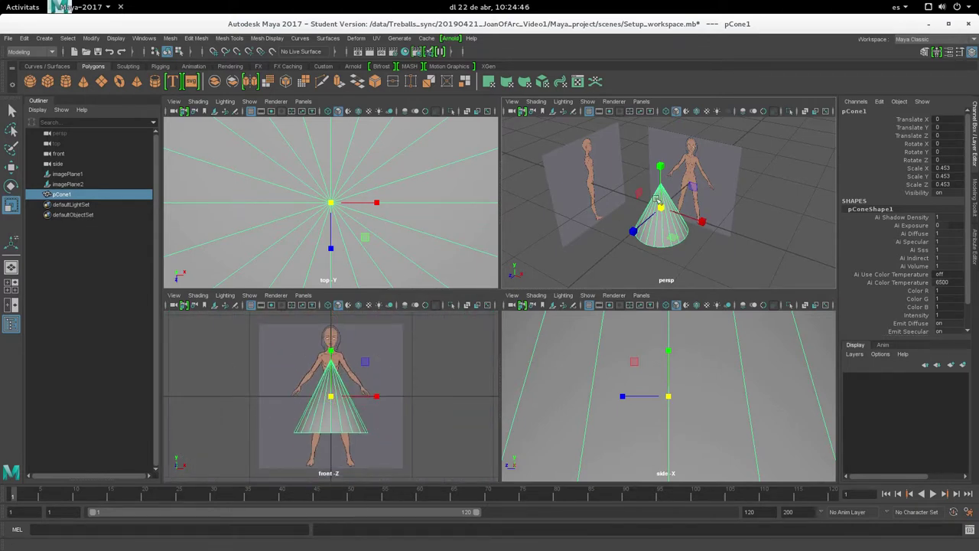
- Move the cone along Z to about 0.314, over the figure's skirt
{"action": "key", "text": "w"}
{"action": "left_click_drag", "start_coordinate": [633, 231], "coordinate": [735, 157]}
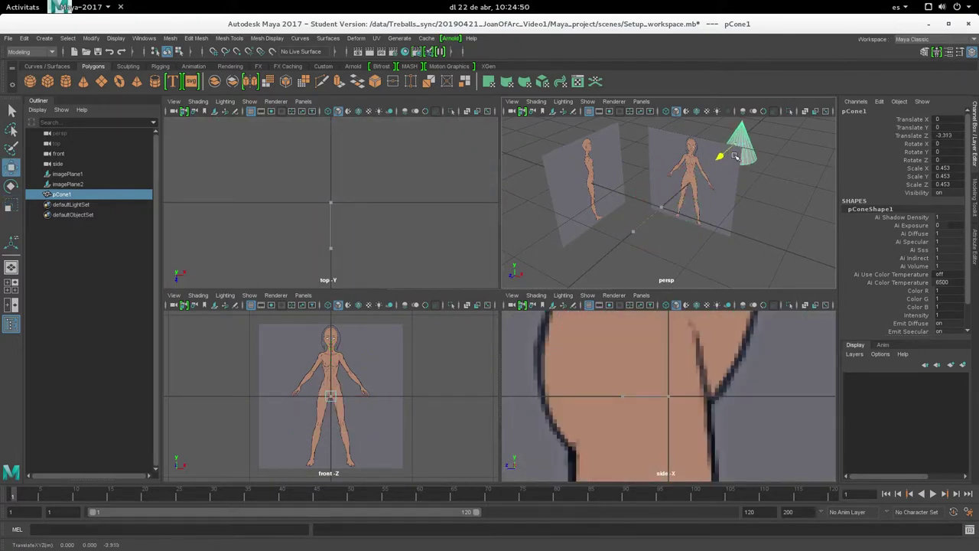
{"action": "mouse_move", "coordinate": [722, 156]}
{"action": "left_mouse_down"}
{"action": "mouse_move", "coordinate": [590, 275]}
{"action": "mouse_move", "coordinate": [609, 270]}
{"action": "mouse_move", "coordinate": [642, 228]}
{"action": "left_mouse_up"}
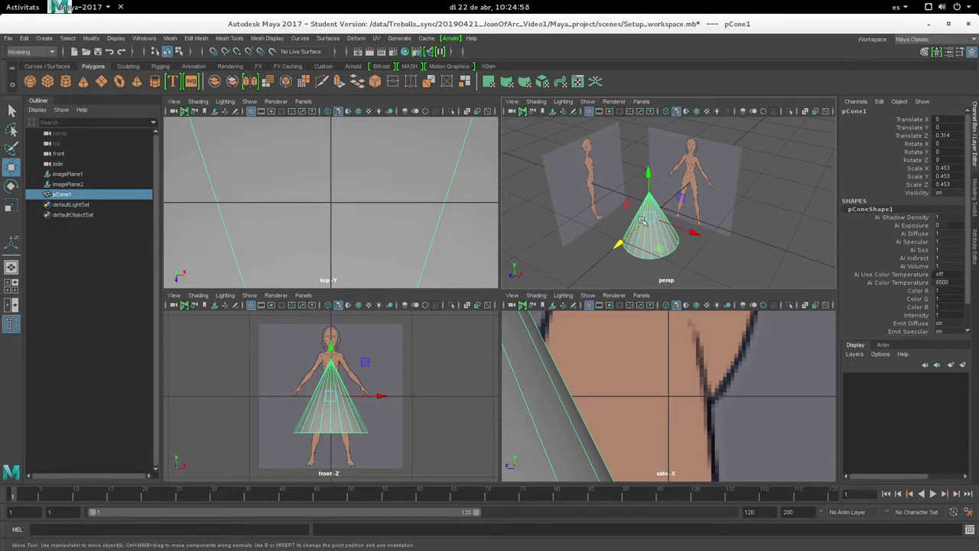
{"action": "left_click", "coordinate": [587, 159]}
- Frame imagePlane2 in the side view and rotate it to Rotate Y -90
{"action": "key", "text": "f"}
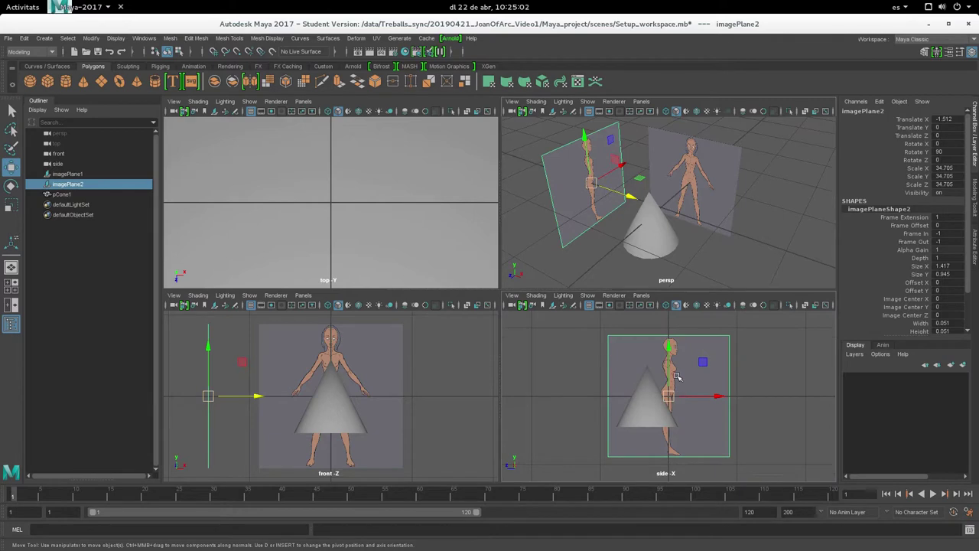
{"action": "scroll", "coordinate": [677, 380], "scroll_direction": "up", "scroll_amount": 2}
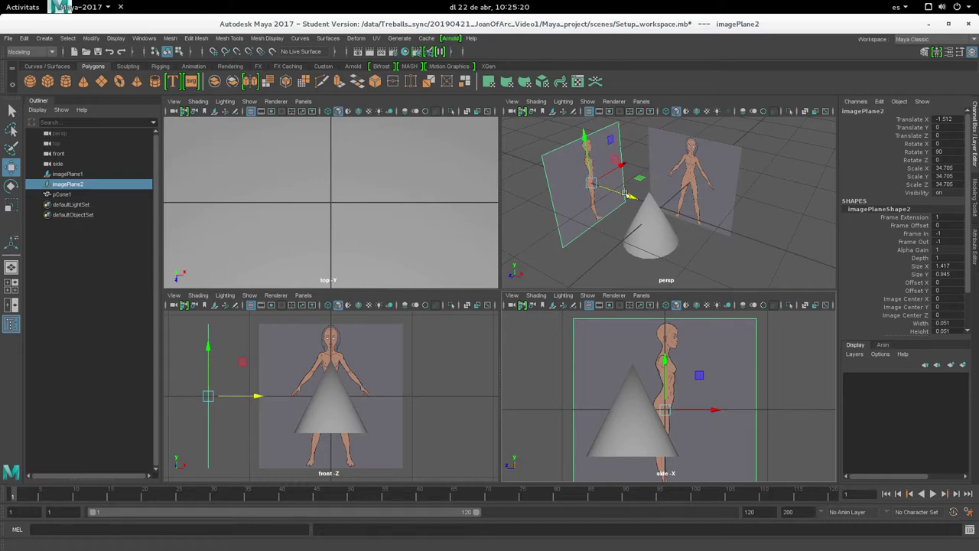
{"action": "key", "text": "r"}
{"action": "key", "text": "e"}
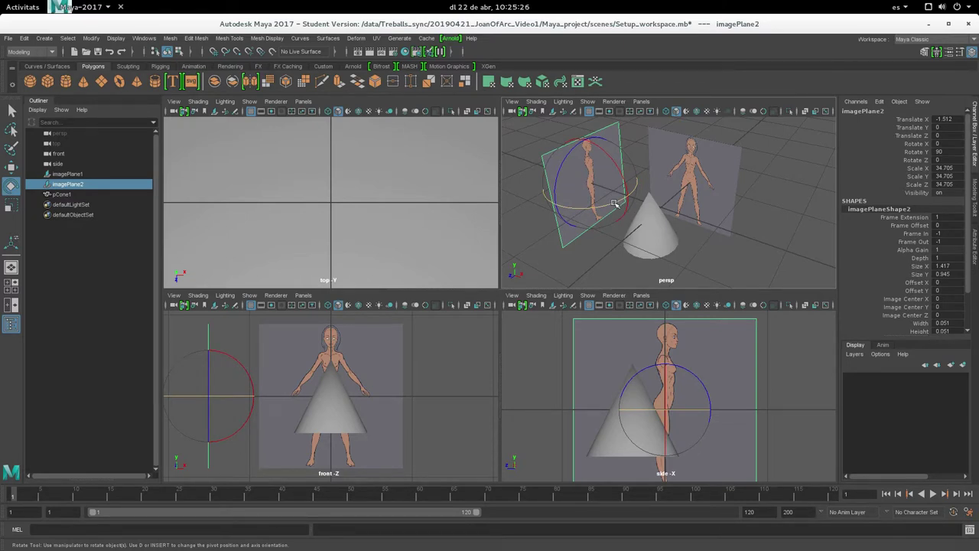
{"action": "mouse_move", "coordinate": [614, 204]}
{"action": "left_mouse_down"}
{"action": "mouse_move", "coordinate": [508, 144]}
{"action": "mouse_move", "coordinate": [504, 132]}
{"action": "mouse_move", "coordinate": [486, 144]}
{"action": "left_mouse_up"}
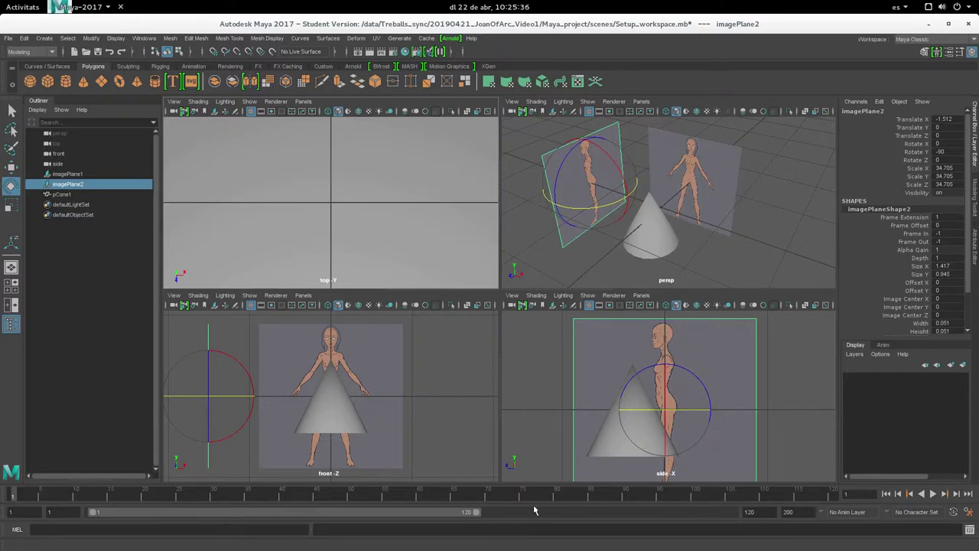
{"action": "mouse_move", "coordinate": [607, 251]}
{"action": "left_mouse_down", "text": "alt"}
{"action": "mouse_move", "coordinate": [644, 289]}
{"action": "mouse_move", "coordinate": [590, 262]}
{"action": "left_mouse_up", "text": "alt"}
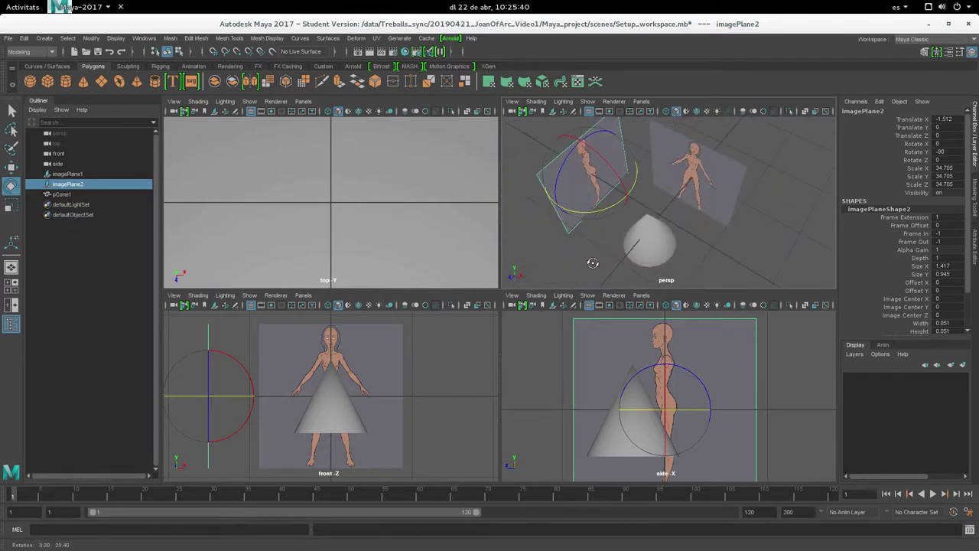
- Delete the cone pCone1
{"action": "key", "text": "q"}
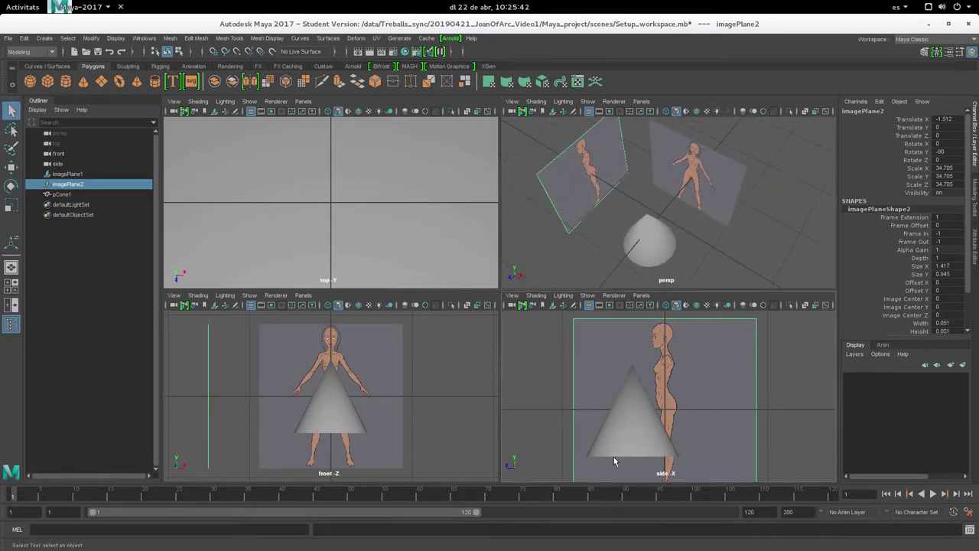
{"action": "left_click", "coordinate": [616, 425]}
{"action": "key", "text": "Delete"}
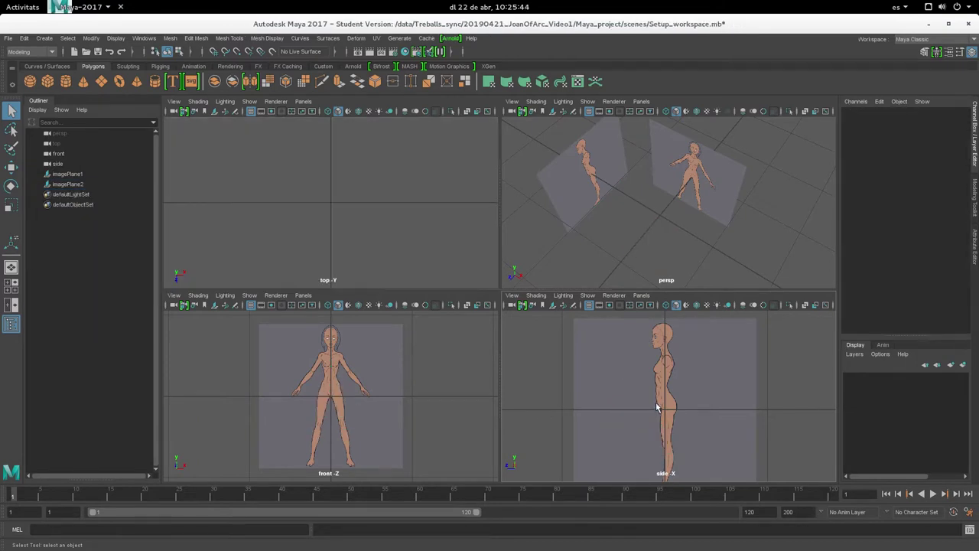
- Try sliding the side plane imagePlane2 along Z, then undo that move
{"action": "left_click_drag", "start_coordinate": [655, 214], "coordinate": [615, 259], "text": "alt"}
{"action": "left_click", "coordinate": [590, 157]}
{"action": "mouse_move", "coordinate": [599, 204]}
{"action": "left_mouse_down", "text": "alt"}
{"action": "mouse_move", "coordinate": [625, 179]}
{"action": "mouse_move", "coordinate": [691, 184]}
{"action": "mouse_move", "coordinate": [719, 201]}
{"action": "left_mouse_up", "text": "alt"}
{"action": "left_click", "coordinate": [688, 199]}
{"action": "key", "text": "w"}
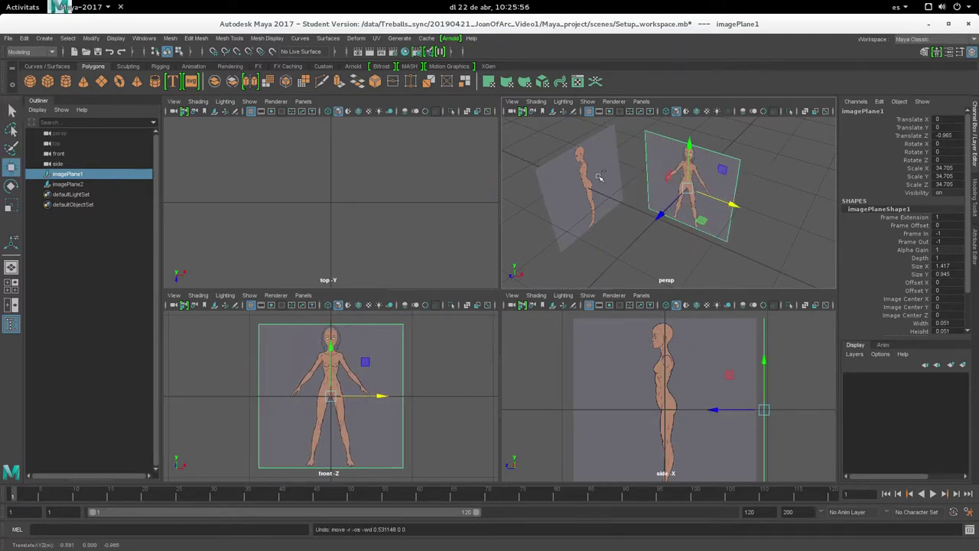
{"action": "left_click", "coordinate": [577, 191]}
{"action": "mouse_move", "coordinate": [552, 215]}
{"action": "left_mouse_down"}
{"action": "mouse_move", "coordinate": [531, 222]}
{"action": "mouse_move", "coordinate": [558, 203]}
{"action": "mouse_move", "coordinate": [518, 219]}
{"action": "mouse_move", "coordinate": [566, 190]}
{"action": "mouse_move", "coordinate": [667, 205]}
{"action": "left_mouse_up"}
{"action": "key", "text": "ctrl+z"}
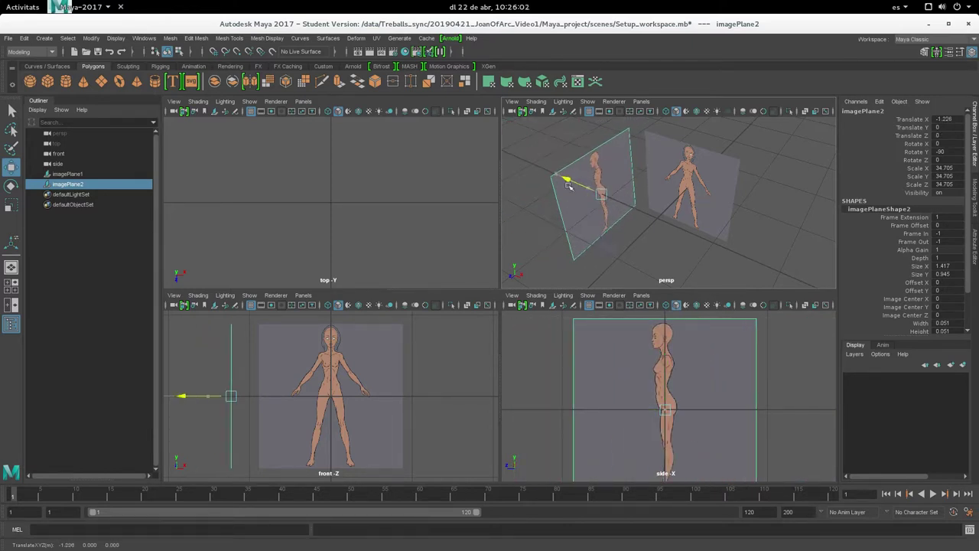
- Push imagePlane1 further back along Z and shift imagePlane2 along X
{"action": "left_click", "coordinate": [686, 197]}
{"action": "mouse_move", "coordinate": [678, 203]}
{"action": "middle_mouse_down"}
{"action": "mouse_move", "coordinate": [693, 168]}
{"action": "mouse_move", "coordinate": [690, 184]}
{"action": "middle_mouse_up"}
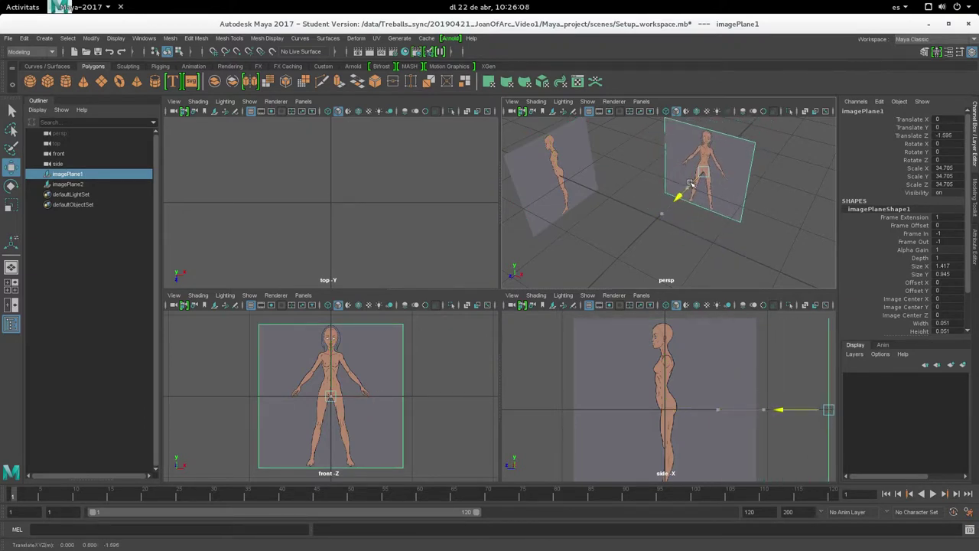
{"action": "left_click", "coordinate": [563, 179]}
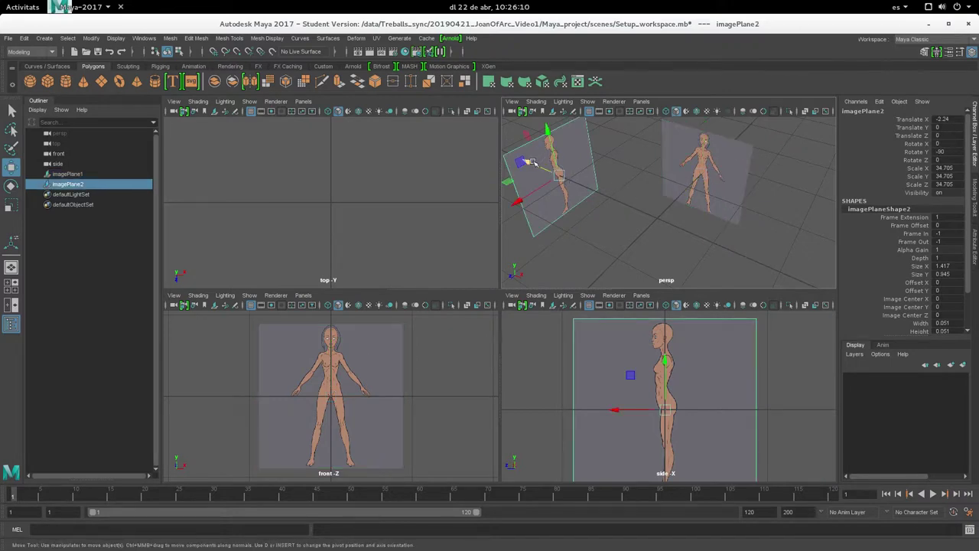
{"action": "middle_click_drag", "start_coordinate": [530, 163], "coordinate": [555, 182]}
{"action": "mouse_move", "coordinate": [559, 184]}
{"action": "left_mouse_down", "text": "alt"}
{"action": "mouse_move", "coordinate": [608, 227]}
{"action": "mouse_move", "coordinate": [619, 211]}
{"action": "mouse_move", "coordinate": [586, 212]}
{"action": "mouse_move", "coordinate": [573, 261]}
{"action": "left_mouse_up", "text": "alt"}
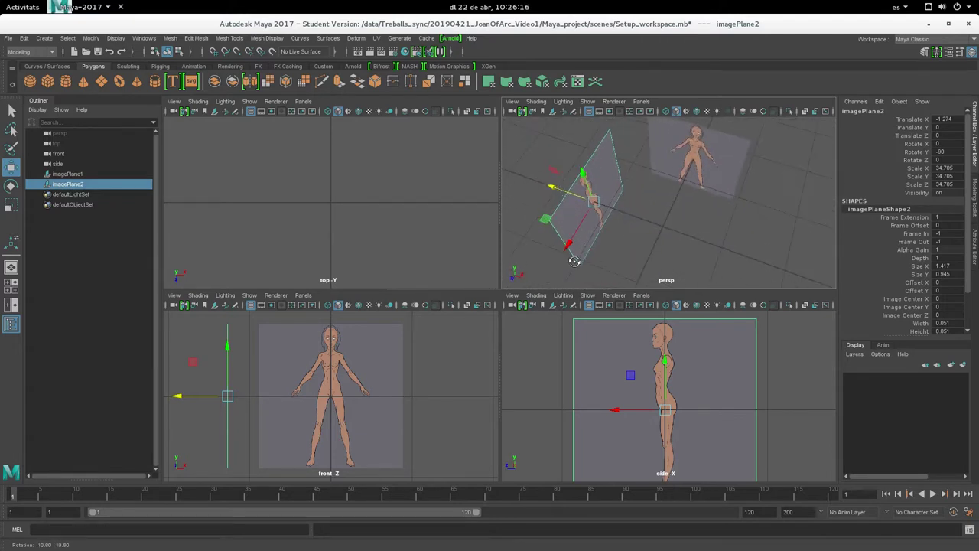
- Maximise the front view, zoom in on the figure and select imagePlane1
{"action": "left_click_drag", "start_coordinate": [619, 221], "coordinate": [605, 207], "text": "alt"}
{"action": "scroll", "coordinate": [440, 410], "scroll_direction": "up", "scroll_amount": 2}
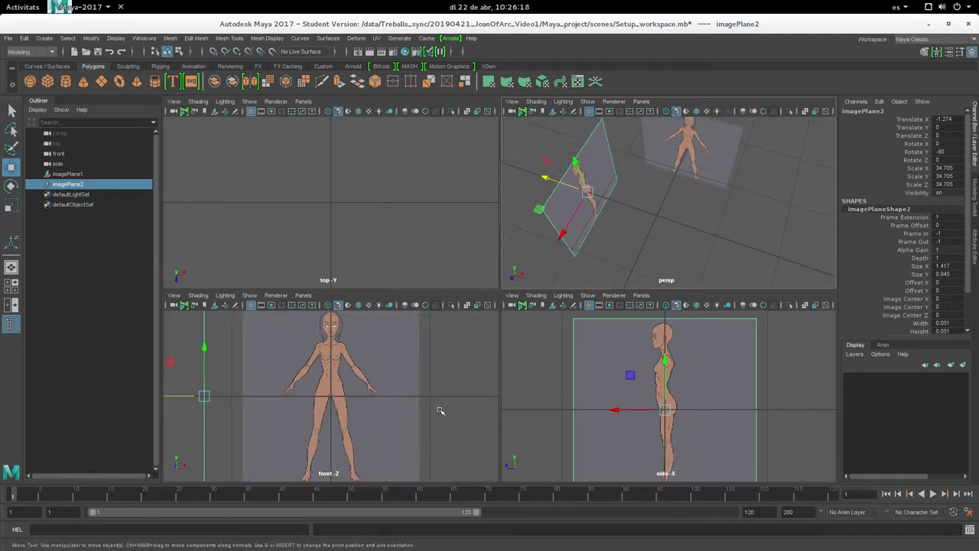
{"action": "scroll", "coordinate": [701, 396], "scroll_direction": "up", "scroll_amount": 2}
{"action": "scroll", "coordinate": [707, 404], "scroll_direction": "up", "scroll_amount": 3}
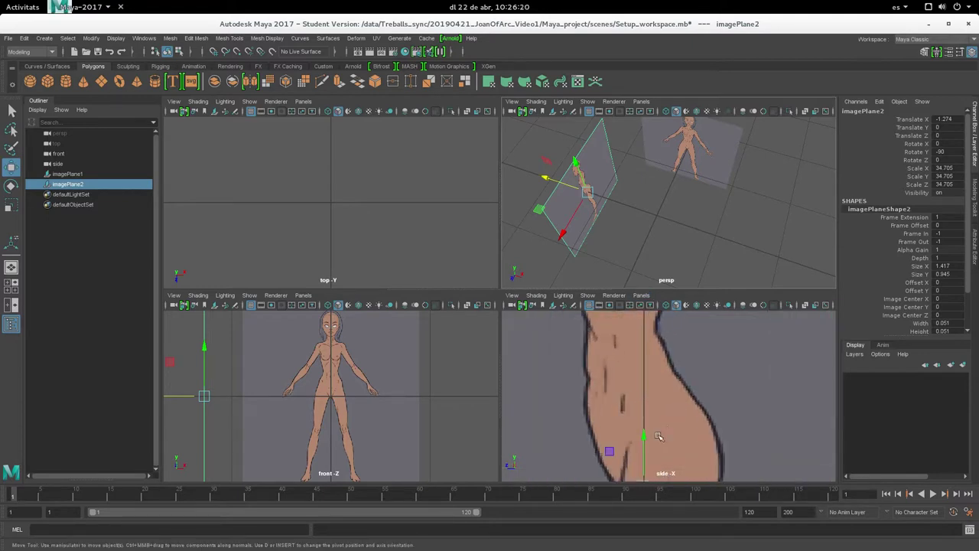
{"action": "scroll", "coordinate": [711, 410], "scroll_direction": "up", "scroll_amount": 2}
{"action": "scroll", "coordinate": [716, 416], "scroll_direction": "up", "scroll_amount": 1}
{"action": "scroll", "coordinate": [715, 413], "scroll_direction": "up", "scroll_amount": 1}
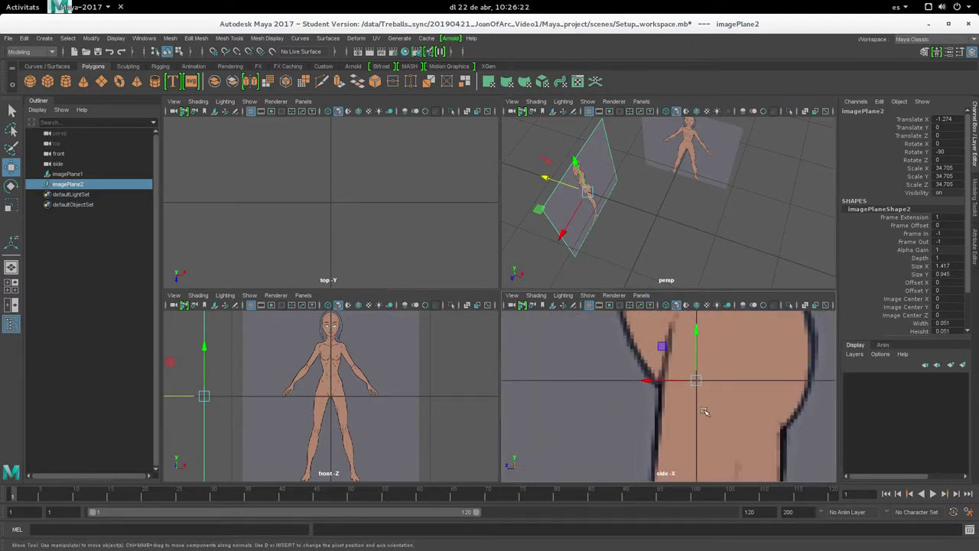
{"action": "scroll", "coordinate": [708, 415], "scroll_direction": "down", "scroll_amount": 1}
{"action": "scroll", "coordinate": [731, 424], "scroll_direction": "up", "scroll_amount": 2}
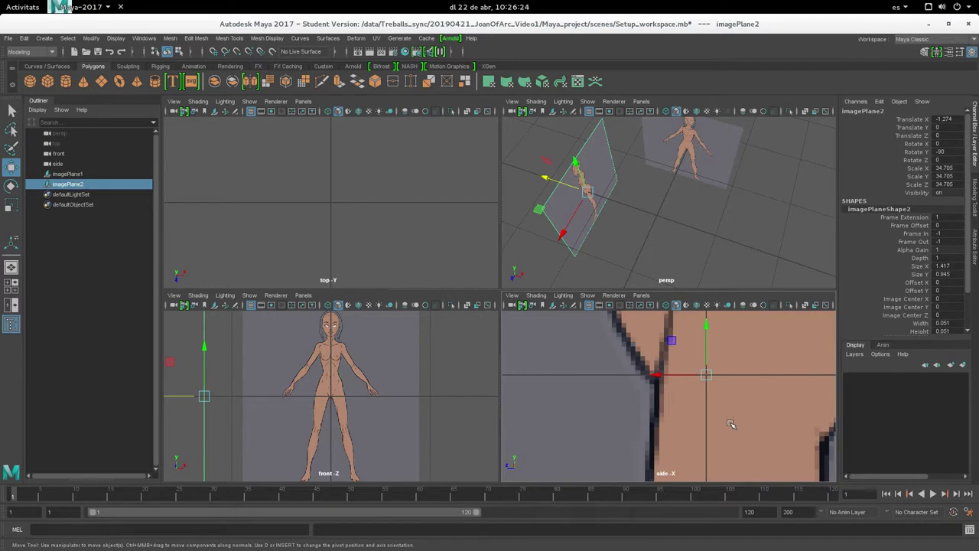
{"action": "scroll", "coordinate": [638, 386], "scroll_direction": "down", "scroll_amount": 2}
{"action": "scroll", "coordinate": [637, 386], "scroll_direction": "up", "scroll_amount": 1}
{"action": "scroll", "coordinate": [637, 386], "scroll_direction": "up", "scroll_amount": 1}
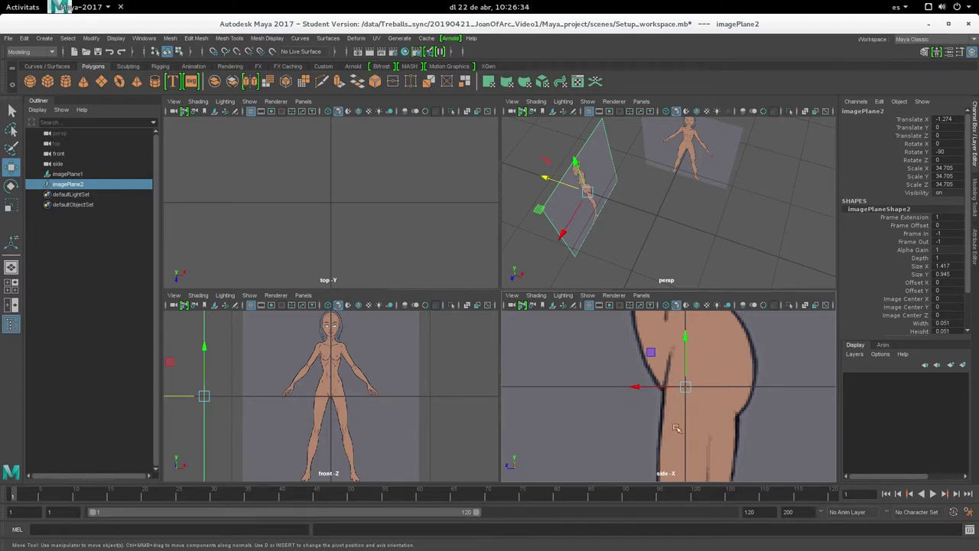
{"action": "key", "text": "space"}
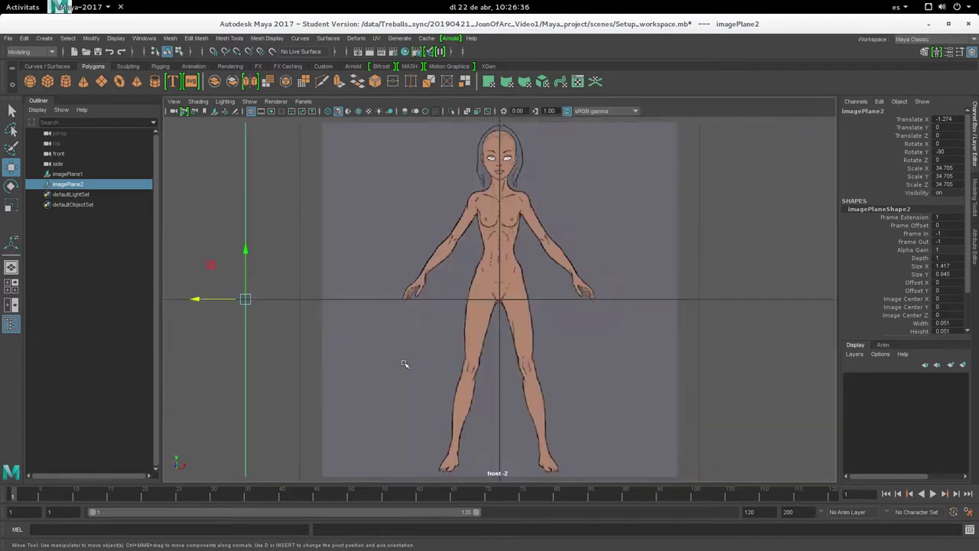
{"action": "scroll", "coordinate": [404, 365], "scroll_direction": "up", "scroll_amount": 3}
{"action": "scroll", "coordinate": [594, 316], "scroll_direction": "up", "scroll_amount": 1}
{"action": "scroll", "coordinate": [635, 317], "scroll_direction": "up", "scroll_amount": 3}
{"action": "scroll", "coordinate": [634, 317], "scroll_direction": "up", "scroll_amount": 3}
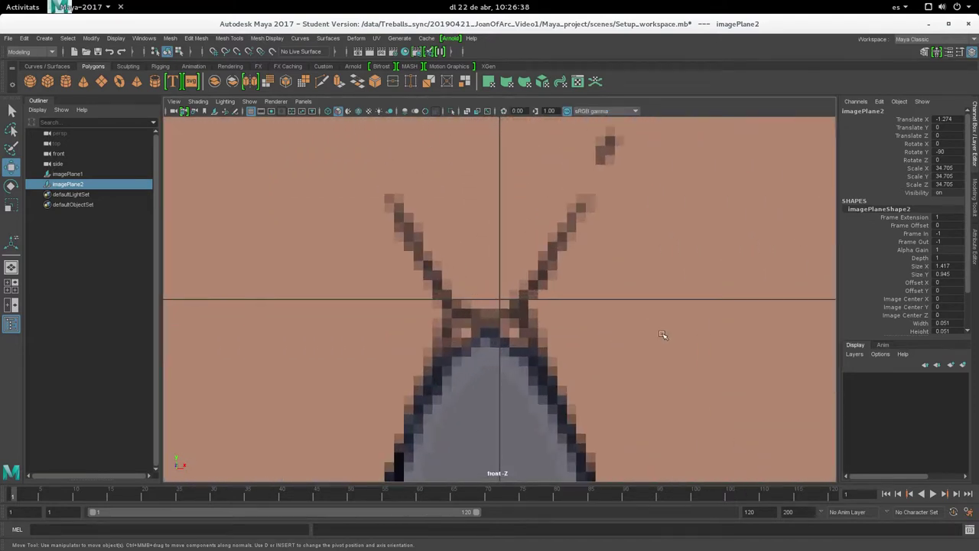
{"action": "left_click", "coordinate": [681, 377]}
{"action": "scroll", "coordinate": [682, 376], "scroll_direction": "down", "scroll_amount": 3}
{"action": "scroll", "coordinate": [530, 341], "scroll_direction": "up", "scroll_amount": 3}
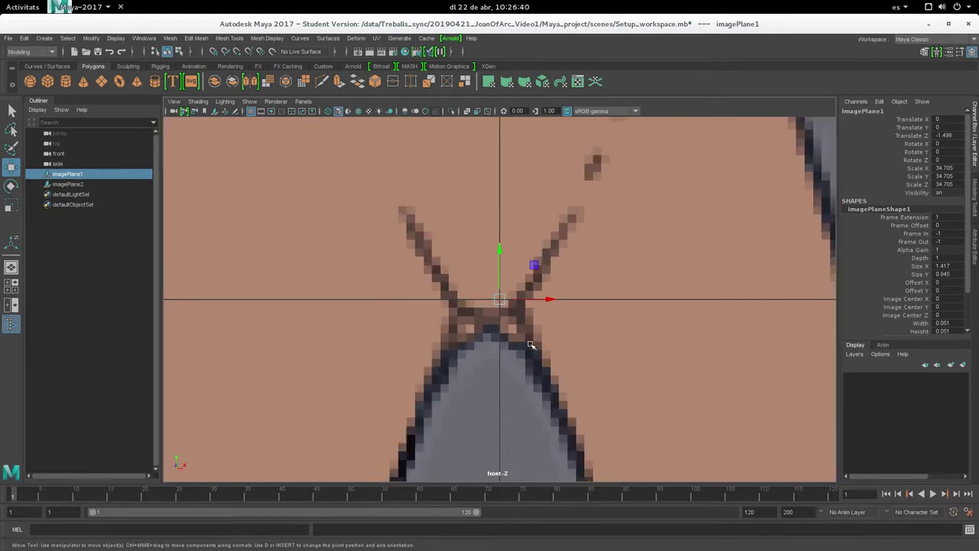
{"action": "scroll", "coordinate": [531, 344], "scroll_direction": "up", "scroll_amount": 1}
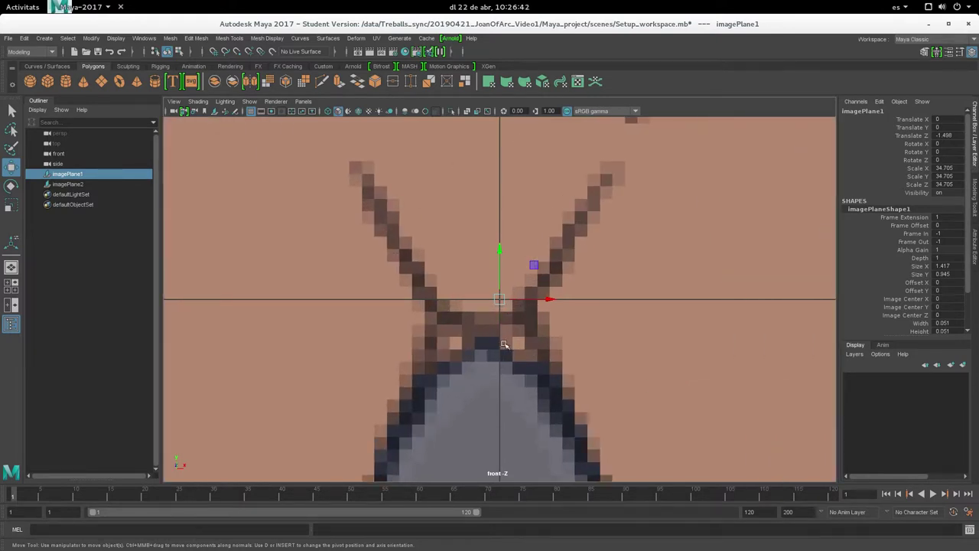
{"action": "scroll", "coordinate": [494, 199], "scroll_direction": "down", "scroll_amount": 2}
{"action": "scroll", "coordinate": [480, 169], "scroll_direction": "up", "scroll_amount": 1}
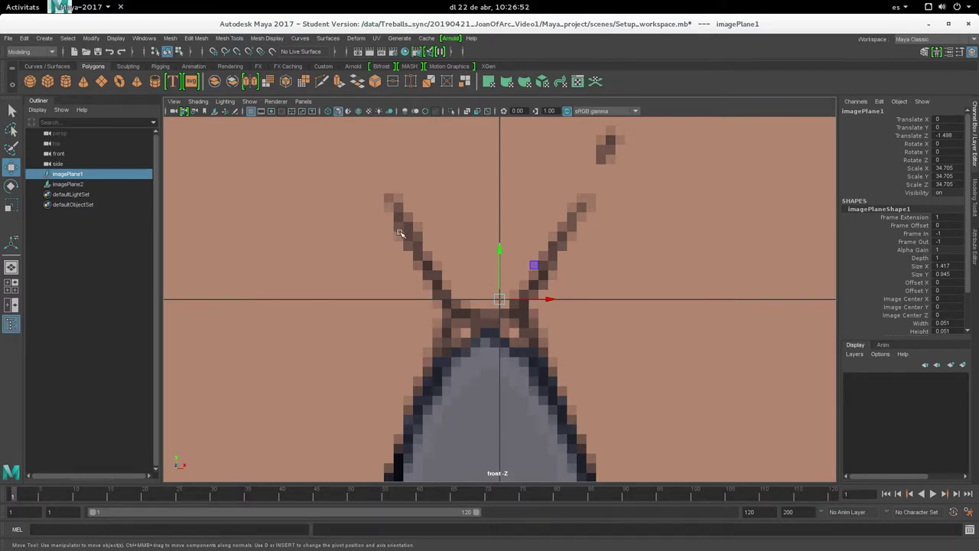
{"action": "scroll", "coordinate": [403, 235], "scroll_direction": "down", "scroll_amount": 2}
{"action": "scroll", "coordinate": [403, 235], "scroll_direction": "down", "scroll_amount": 2}
{"action": "scroll", "coordinate": [503, 300], "scroll_direction": "up", "scroll_amount": 2}
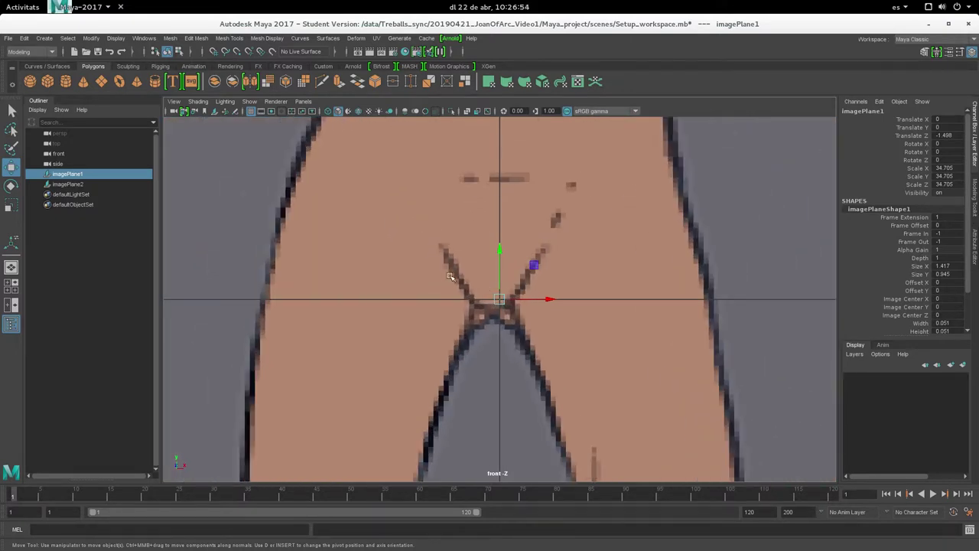
{"action": "scroll", "coordinate": [503, 300], "scroll_direction": "up", "scroll_amount": 2}
{"action": "scroll", "coordinate": [442, 297], "scroll_direction": "down", "scroll_amount": 1}
{"action": "scroll", "coordinate": [459, 313], "scroll_direction": "down", "scroll_amount": 2}
{"action": "scroll", "coordinate": [461, 313], "scroll_direction": "down", "scroll_amount": 1}
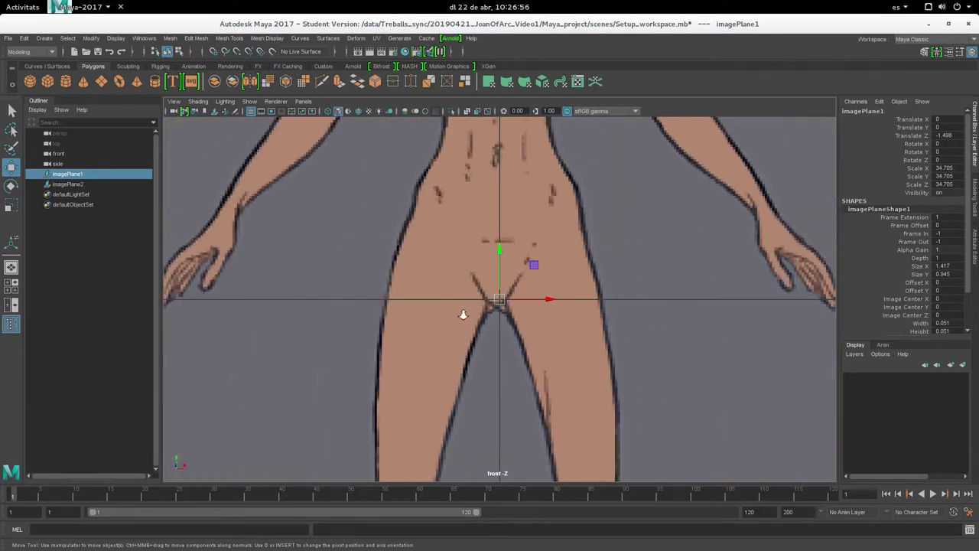
{"action": "scroll", "coordinate": [470, 311], "scroll_direction": "down", "scroll_amount": 1}
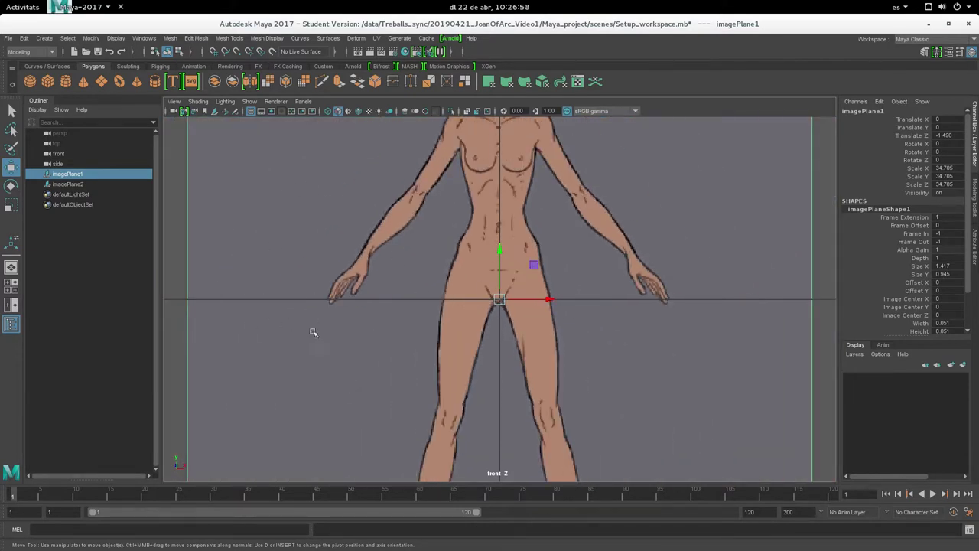
{"action": "scroll", "coordinate": [428, 322], "scroll_direction": "up", "scroll_amount": 2}
{"action": "scroll", "coordinate": [518, 322], "scroll_direction": "up", "scroll_amount": 2}
{"action": "scroll", "coordinate": [517, 315], "scroll_direction": "up", "scroll_amount": 2}
{"action": "scroll", "coordinate": [560, 315], "scroll_direction": "up", "scroll_amount": 1}
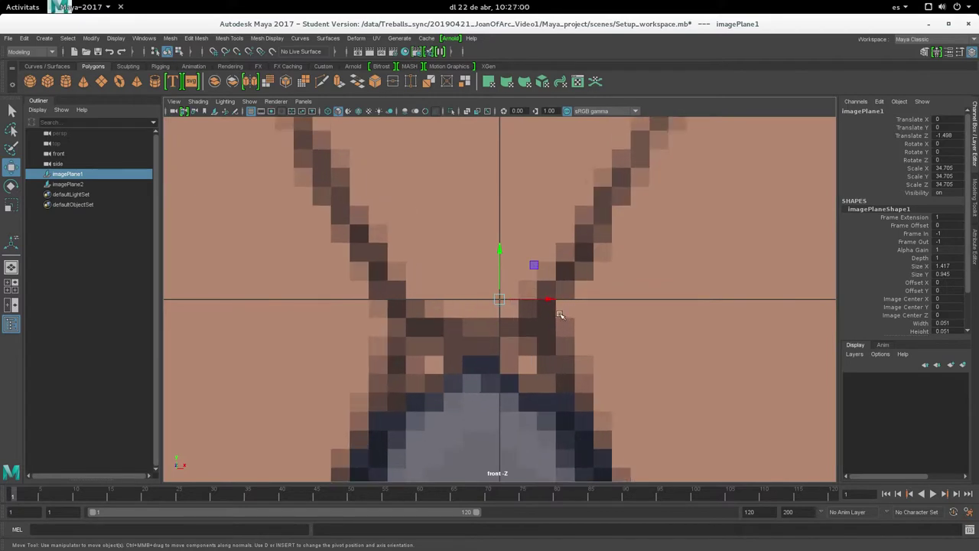
- Nudge imagePlane1 to Translate X 0.003 so the figure is centred on the vertical axis
{"action": "mouse_move", "coordinate": [549, 300]}
{"action": "left_mouse_down"}
{"action": "mouse_move", "coordinate": [563, 303]}
{"action": "mouse_move", "coordinate": [558, 316]}
{"action": "left_mouse_up"}
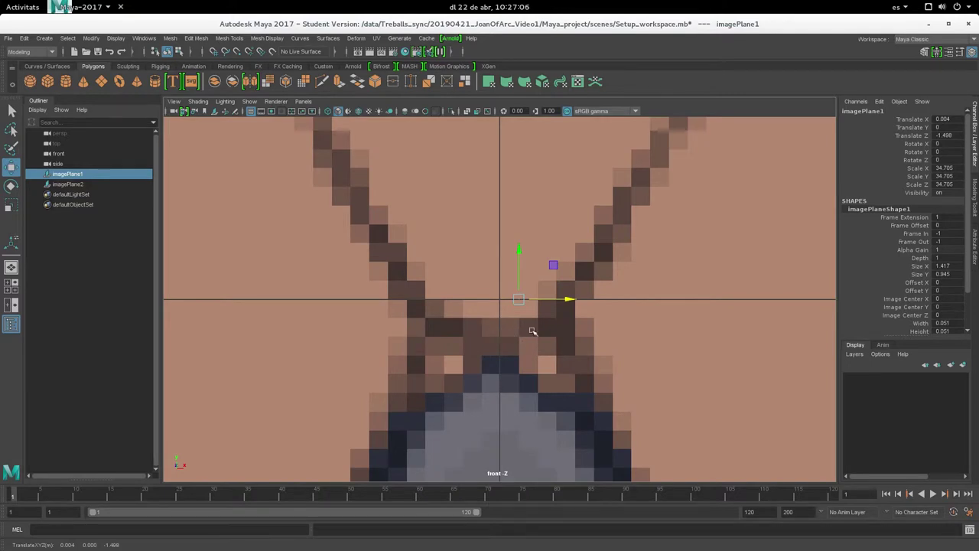
{"action": "left_click_drag", "start_coordinate": [568, 299], "coordinate": [568, 302]}
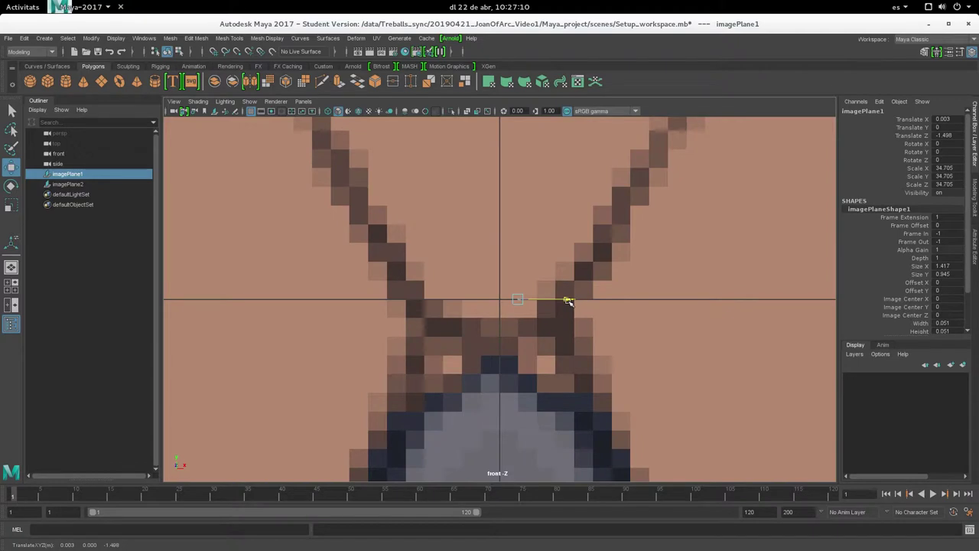
{"action": "left_click_drag", "start_coordinate": [569, 302], "coordinate": [568, 302]}
{"action": "scroll", "coordinate": [535, 405], "scroll_direction": "up", "scroll_amount": 3}
{"action": "scroll", "coordinate": [508, 344], "scroll_direction": "up", "scroll_amount": 1}
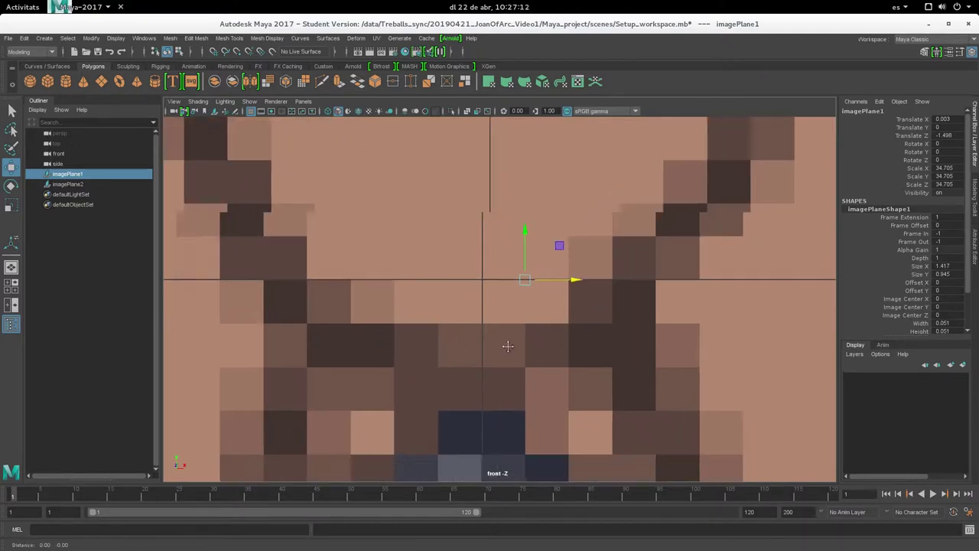
{"action": "scroll", "coordinate": [536, 321], "scroll_direction": "up", "scroll_amount": 2}
{"action": "scroll", "coordinate": [566, 298], "scroll_direction": "up", "scroll_amount": 1}
{"action": "middle_click_drag", "start_coordinate": [560, 258], "coordinate": [567, 264]}
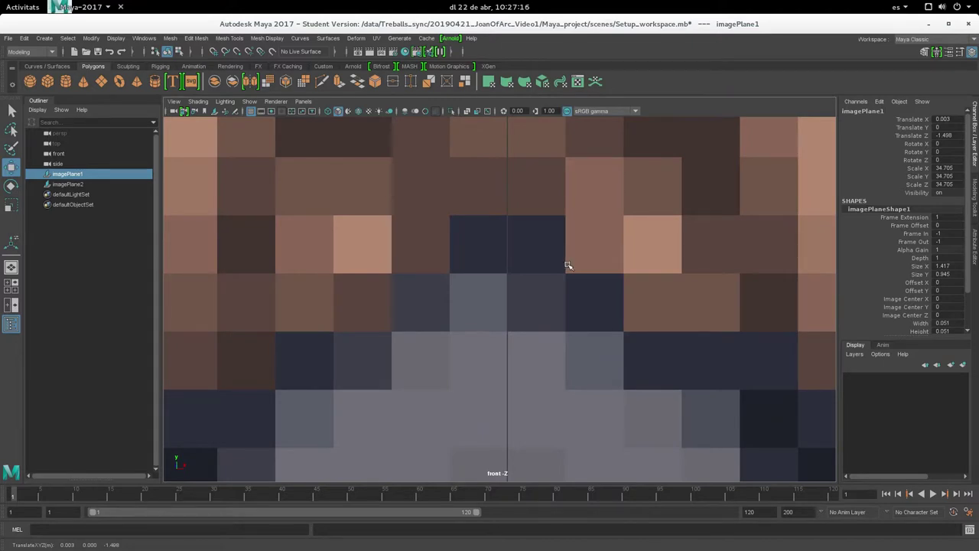
{"action": "scroll", "coordinate": [581, 272], "scroll_direction": "down", "scroll_amount": 3}
{"action": "scroll", "coordinate": [584, 306], "scroll_direction": "down", "scroll_amount": 2}
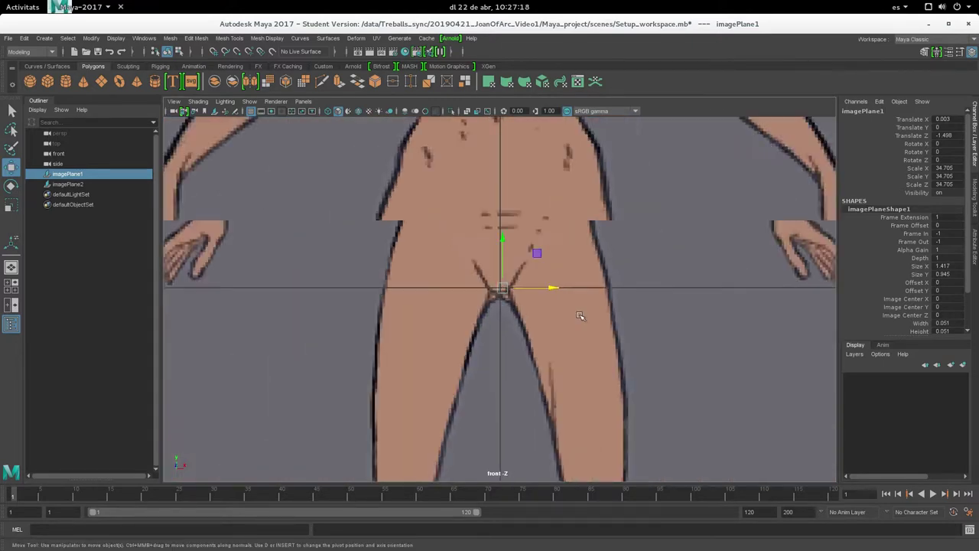
{"action": "scroll", "coordinate": [581, 315], "scroll_direction": "down", "scroll_amount": 2}
{"action": "scroll", "coordinate": [596, 298], "scroll_direction": "down", "scroll_amount": 2}
{"action": "scroll", "coordinate": [592, 303], "scroll_direction": "down", "scroll_amount": 1}
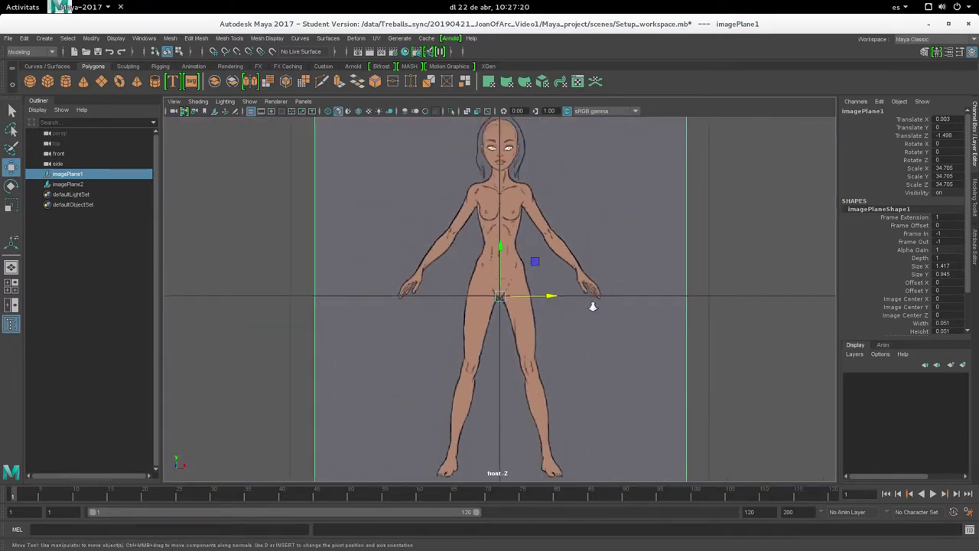
{"action": "scroll", "coordinate": [594, 329], "scroll_direction": "down", "scroll_amount": 3}
{"action": "scroll", "coordinate": [623, 306], "scroll_direction": "up", "scroll_amount": 5}
{"action": "scroll", "coordinate": [604, 298], "scroll_direction": "up", "scroll_amount": 2}
{"action": "scroll", "coordinate": [564, 297], "scroll_direction": "up", "scroll_amount": 3}
{"action": "scroll", "coordinate": [604, 318], "scroll_direction": "up", "scroll_amount": 1}
{"action": "scroll", "coordinate": [582, 329], "scroll_direction": "down", "scroll_amount": 3}
{"action": "scroll", "coordinate": [572, 339], "scroll_direction": "down", "scroll_amount": 2}
{"action": "scroll", "coordinate": [589, 329], "scroll_direction": "down", "scroll_amount": 2}
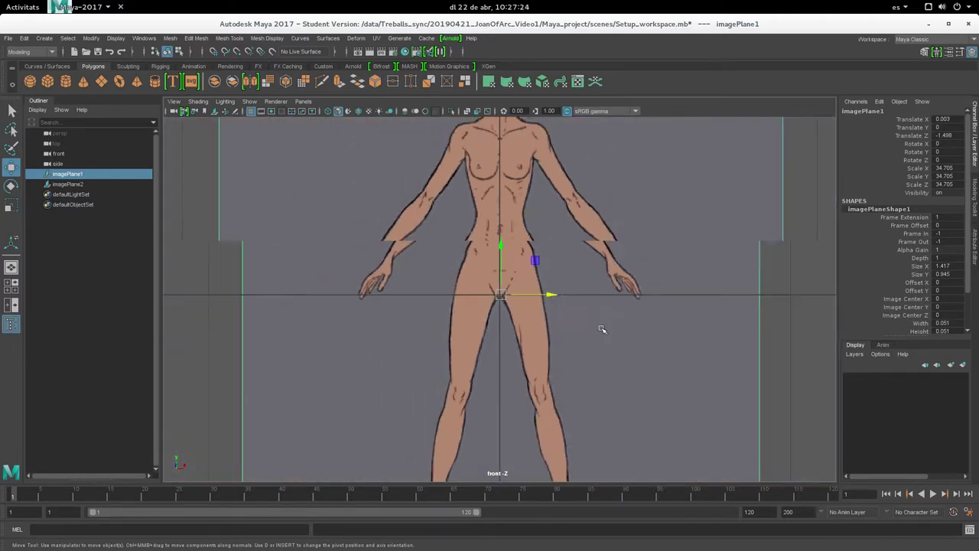
{"action": "scroll", "coordinate": [570, 295], "scroll_direction": "down", "scroll_amount": 2}
{"action": "scroll", "coordinate": [574, 306], "scroll_direction": "up", "scroll_amount": 1}
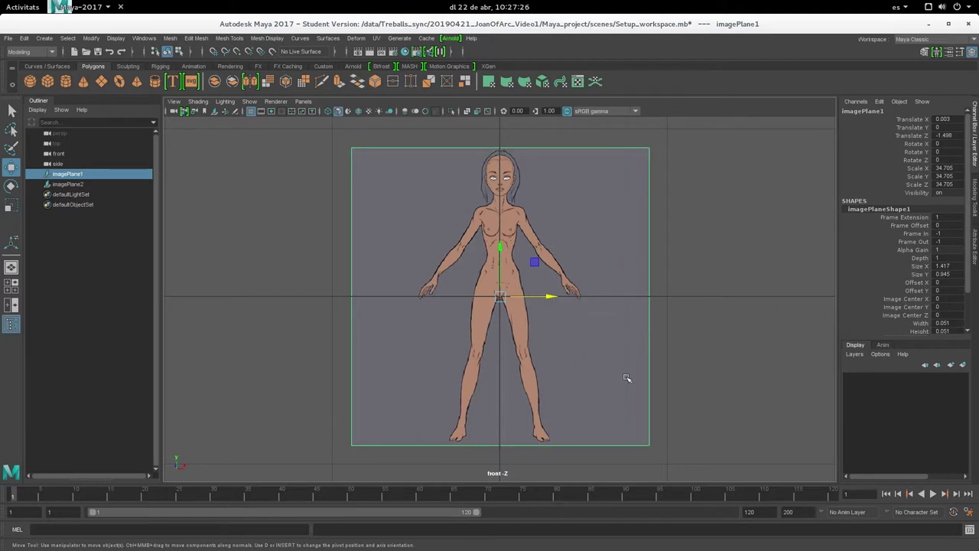
- Restore the four-view layout and tumble the perspective view to an angled look at both image planes
{"action": "key", "text": "space"}
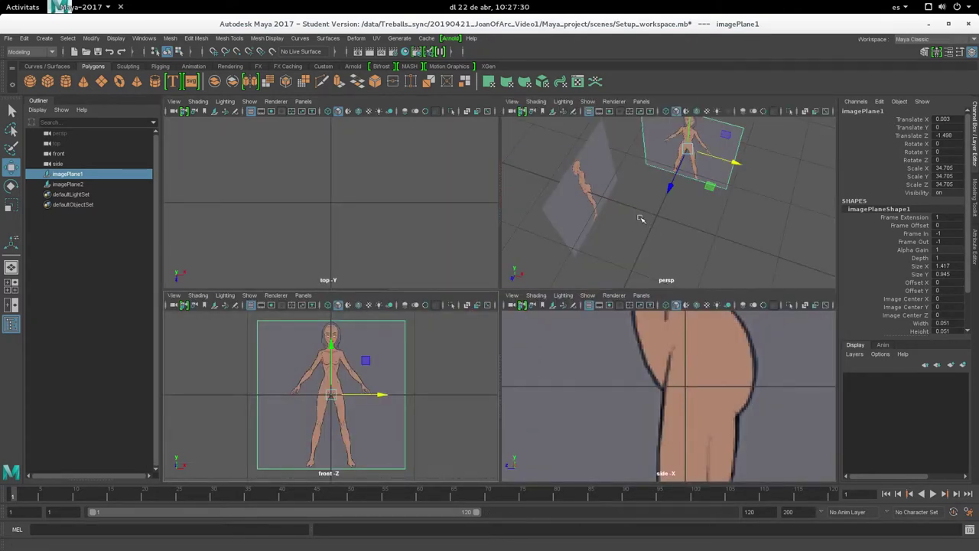
{"action": "scroll", "coordinate": [641, 163], "scroll_direction": "down", "scroll_amount": 3}
{"action": "mouse_move", "coordinate": [641, 169]}
{"action": "left_mouse_down", "text": "alt"}
{"action": "mouse_move", "coordinate": [668, 180]}
{"action": "mouse_move", "coordinate": [610, 154]}
{"action": "left_mouse_up", "text": "alt"}
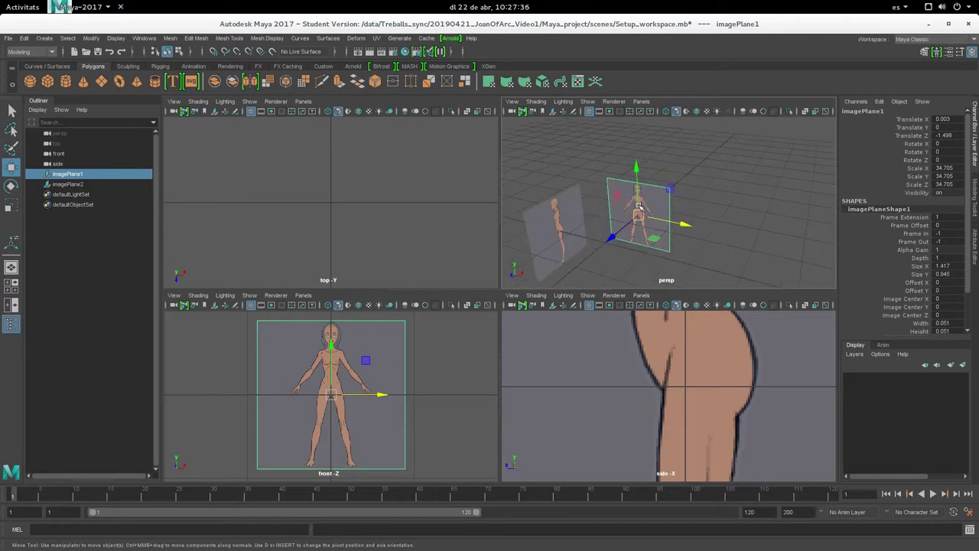
{"action": "left_click_drag", "start_coordinate": [609, 154], "coordinate": [673, 191], "text": "alt"}
{"action": "right_click_drag", "start_coordinate": [673, 191], "coordinate": [690, 203], "text": "alt"}
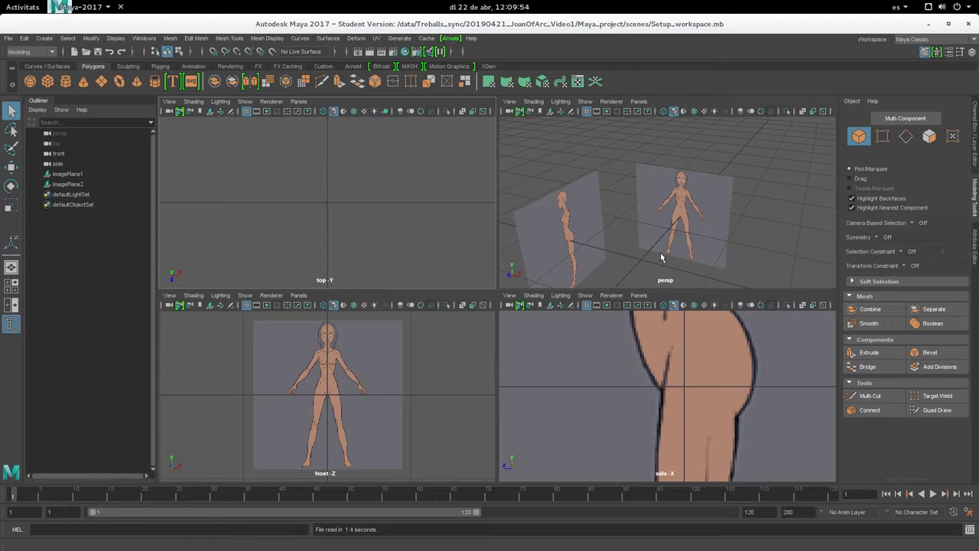
- Leave full-screen mode so the Outliner and all four scene views are visible again
{"action": "key", "text": "ctrl+space"}
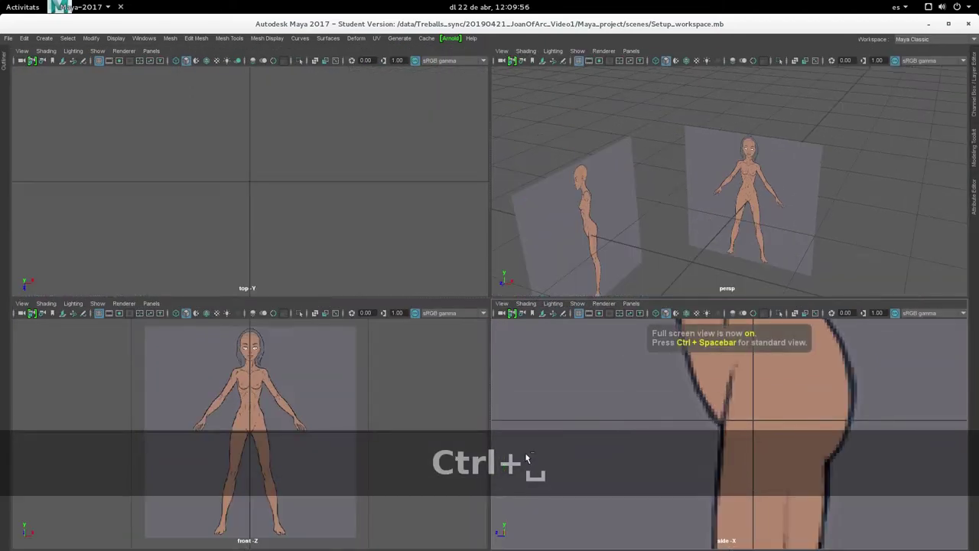
{"action": "key", "text": "ctrl+space"}
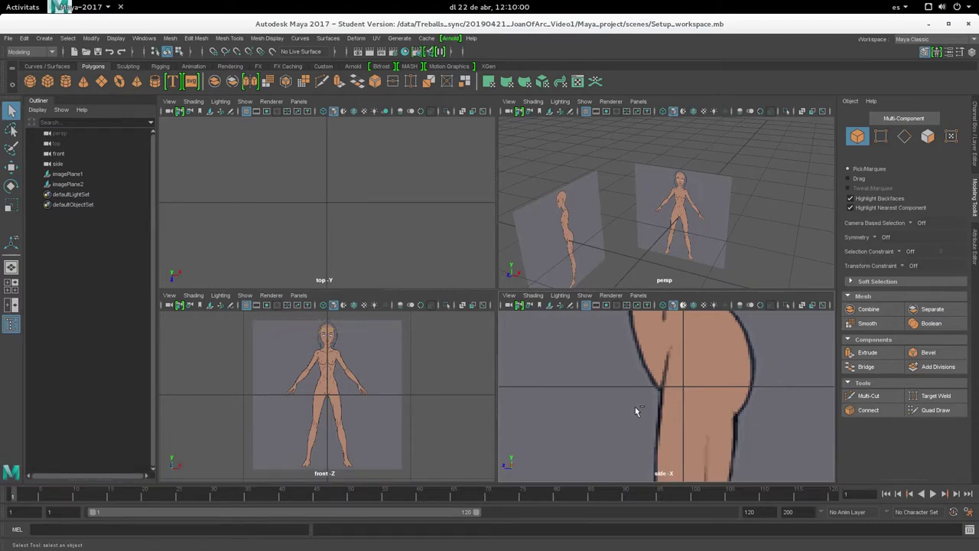
{"action": "key", "text": "ctrl+space"}
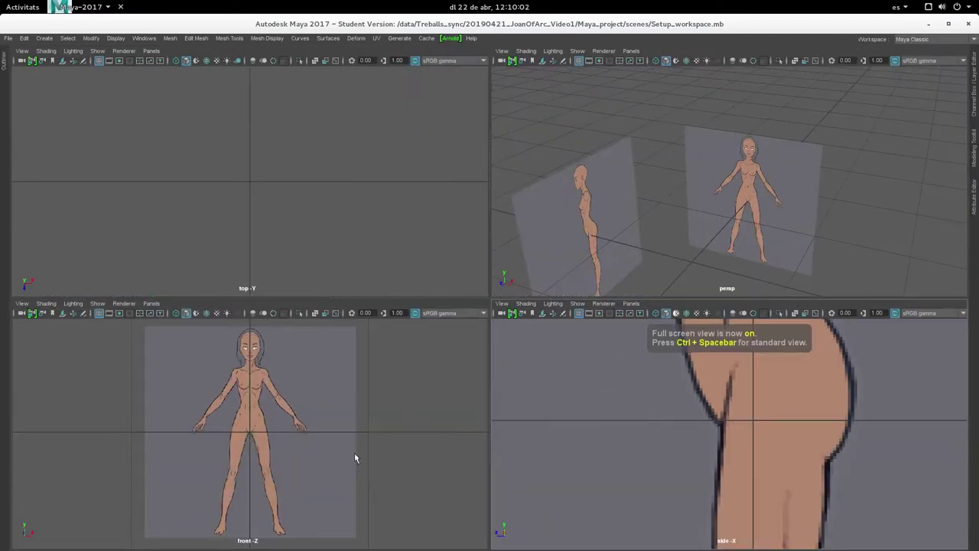
{"action": "key", "text": "space"}
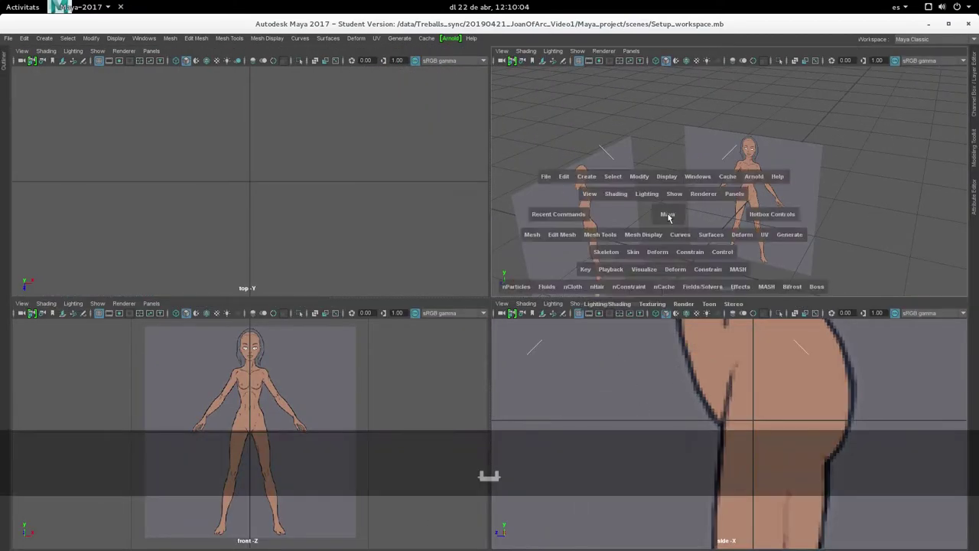
{"action": "key", "text": "space"}
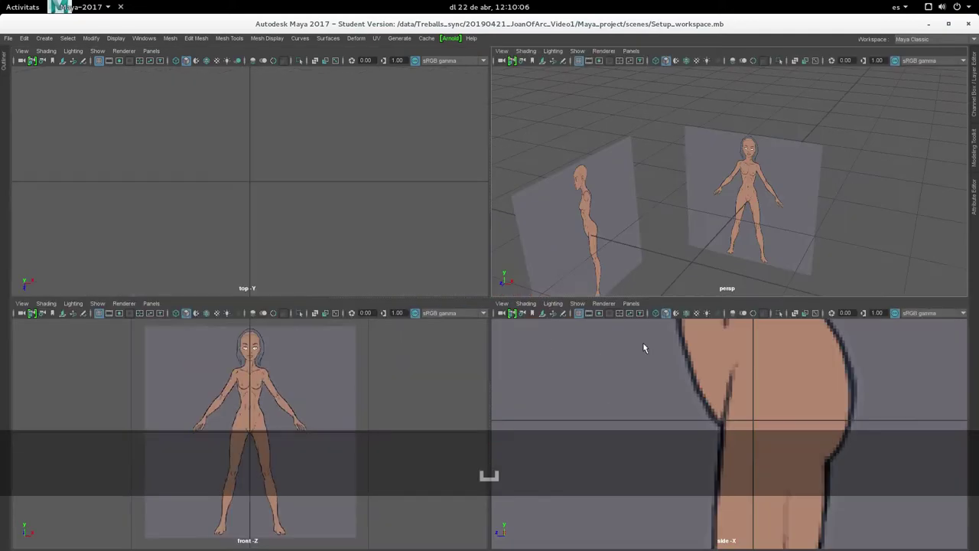
{"action": "middle_click_drag", "start_coordinate": [678, 204], "coordinate": [706, 202], "text": "alt"}
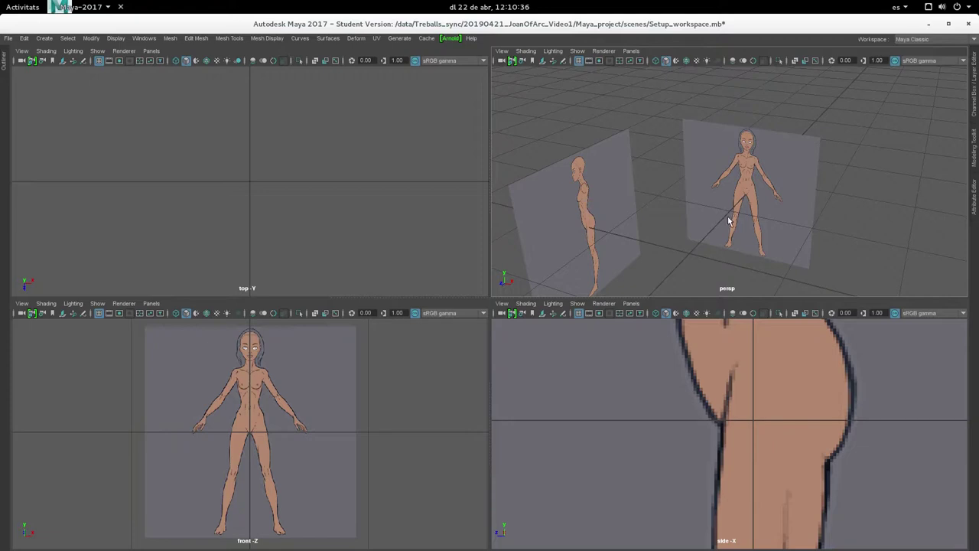
{"action": "key", "text": "ctrl+space"}
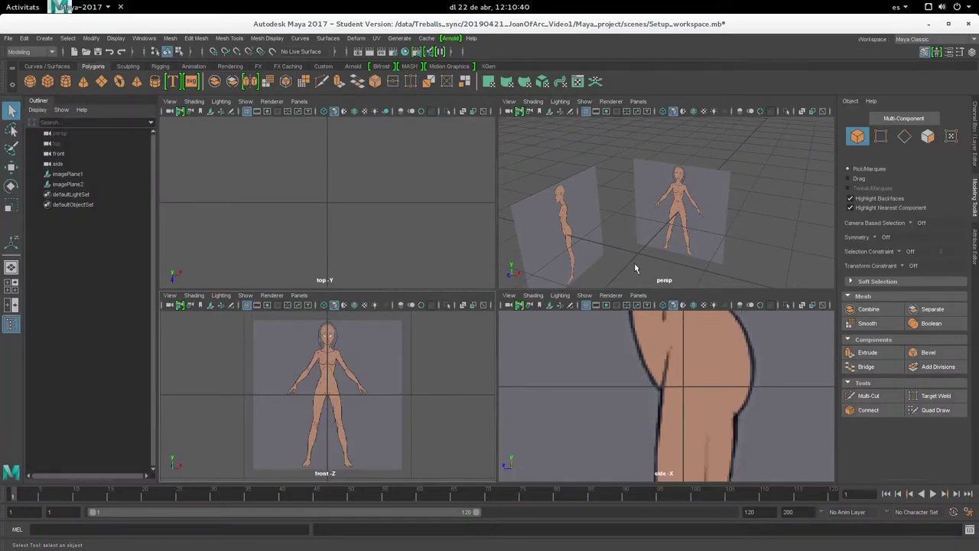
- Reset the Polygon Cube options and create a cube with width, height and depth 0.1
{"action": "double_click", "coordinate": [48, 82]}
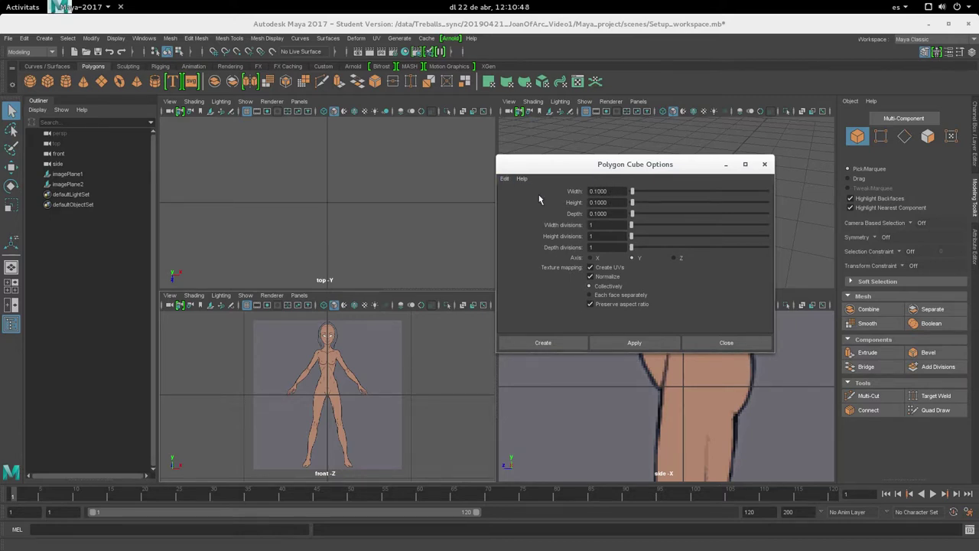
{"action": "left_click", "coordinate": [504, 178]}
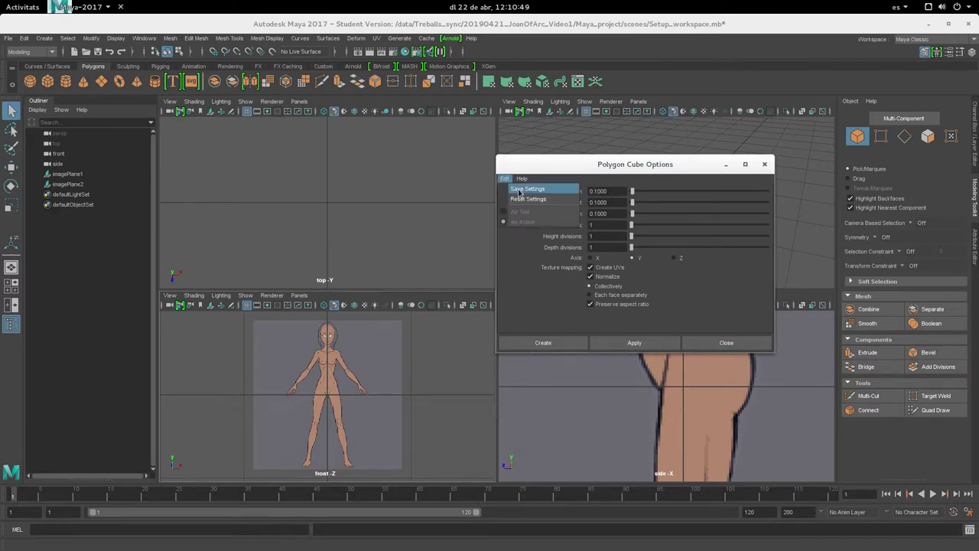
{"action": "left_click", "coordinate": [561, 200]}
{"action": "double_click", "coordinate": [600, 192]}
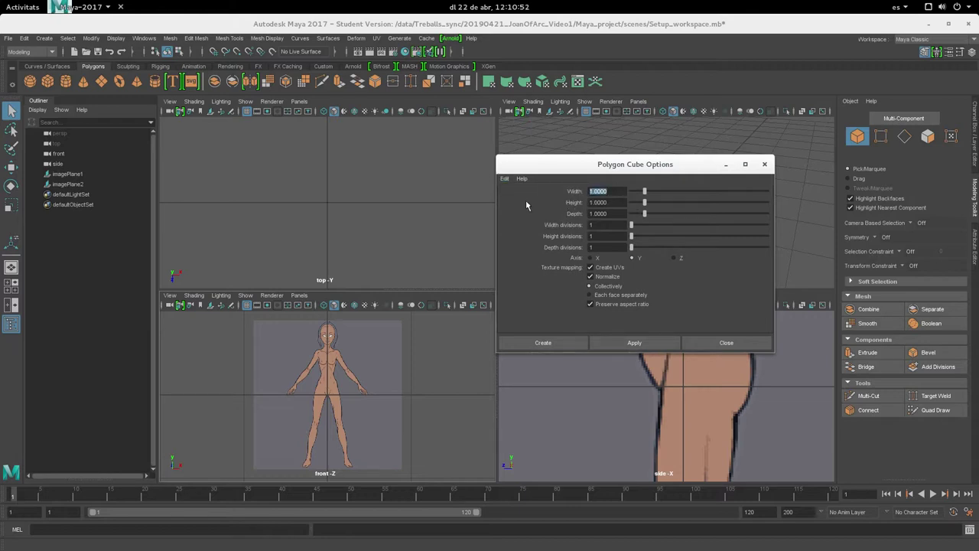
{"action": "type", "text": ".1"}
{"action": "key", "text": "Tab"}
{"action": "type", "text": ".1"}
{"action": "key", "text": "Tab"}
{"action": "type", "text": ".1"}
{"action": "key", "text": "Tab"}
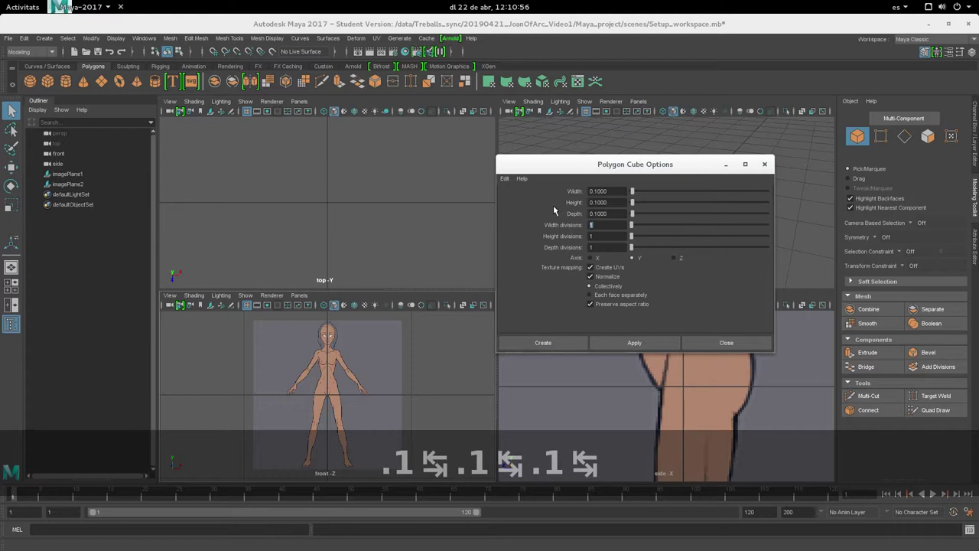
{"action": "left_click", "coordinate": [564, 343]}
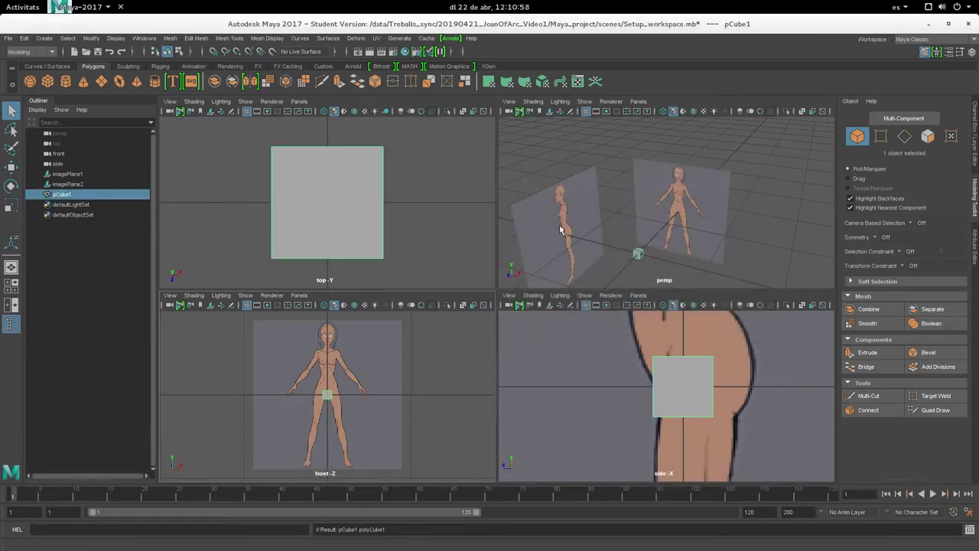
- Switch to the Move tool, zoom in on the new cube in perspective and front views, and enter face mode
{"action": "scroll", "coordinate": [645, 230], "scroll_direction": "down", "scroll_amount": 2}
{"action": "scroll", "coordinate": [650, 222], "scroll_direction": "up", "scroll_amount": 5}
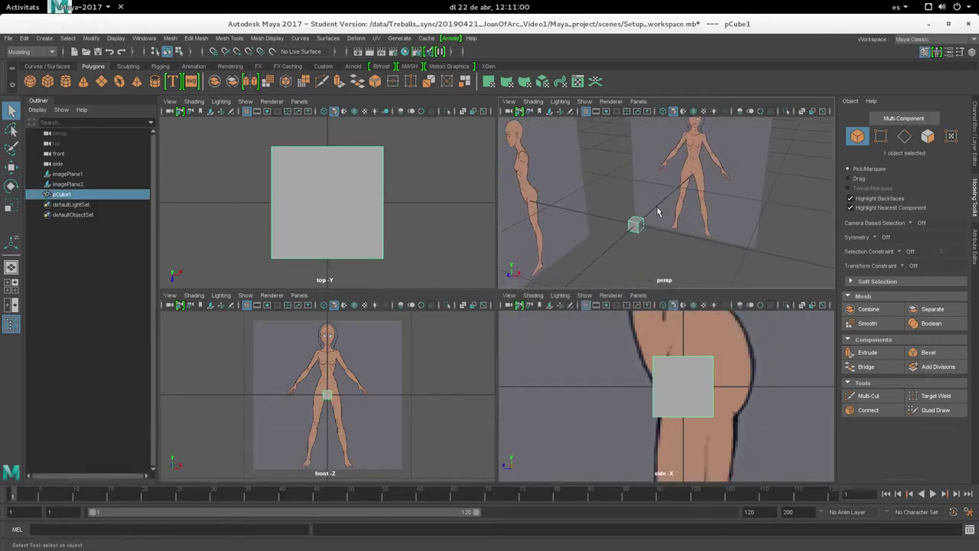
{"action": "key", "text": "w"}
{"action": "mouse_move", "coordinate": [647, 242]}
{"action": "left_mouse_down", "text": "alt"}
{"action": "mouse_move", "coordinate": [563, 243]}
{"action": "mouse_move", "coordinate": [627, 251]}
{"action": "left_mouse_up", "text": "alt"}
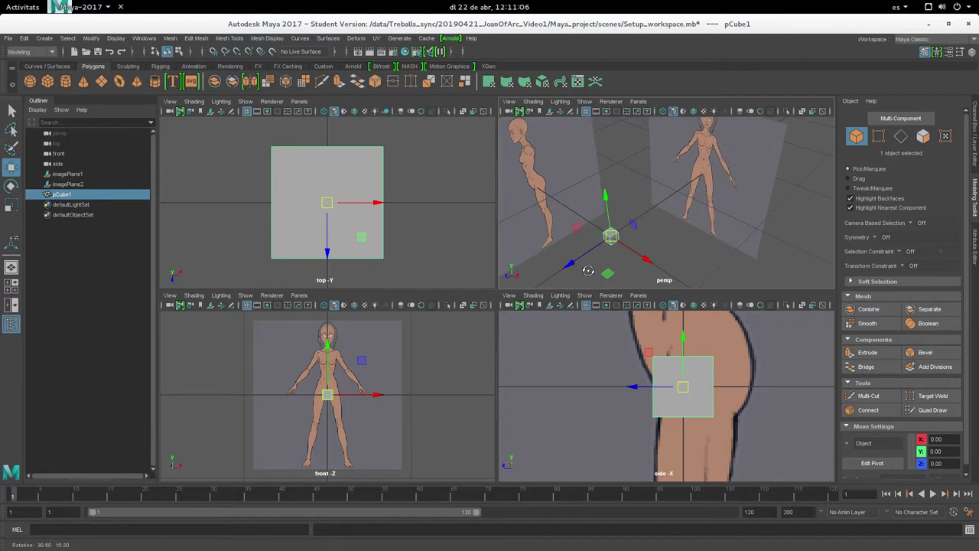
{"action": "right_click_drag", "start_coordinate": [627, 251], "coordinate": [606, 228], "text": "alt"}
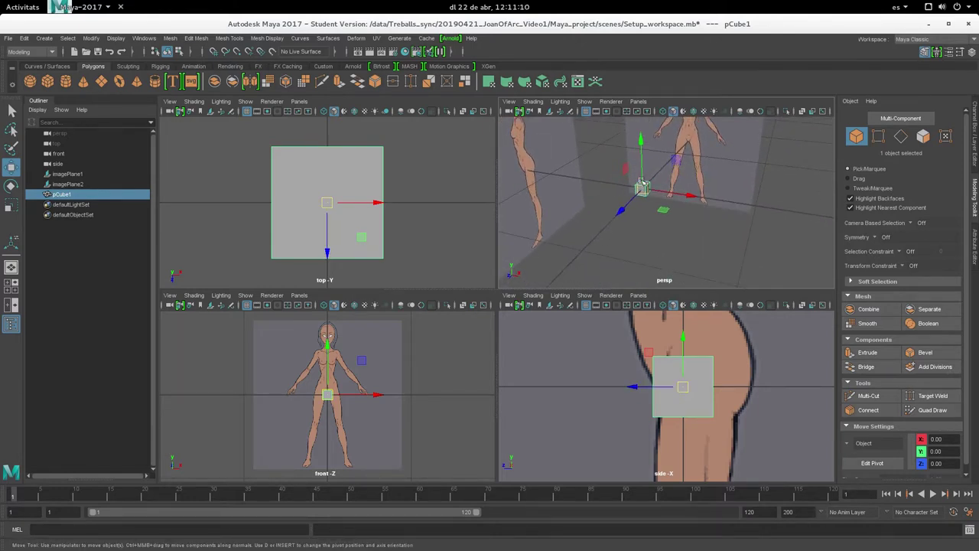
{"action": "mouse_move", "coordinate": [628, 214]}
{"action": "left_mouse_down", "text": "alt"}
{"action": "mouse_move", "coordinate": [663, 219]}
{"action": "mouse_move", "coordinate": [649, 211]}
{"action": "left_mouse_up", "text": "alt"}
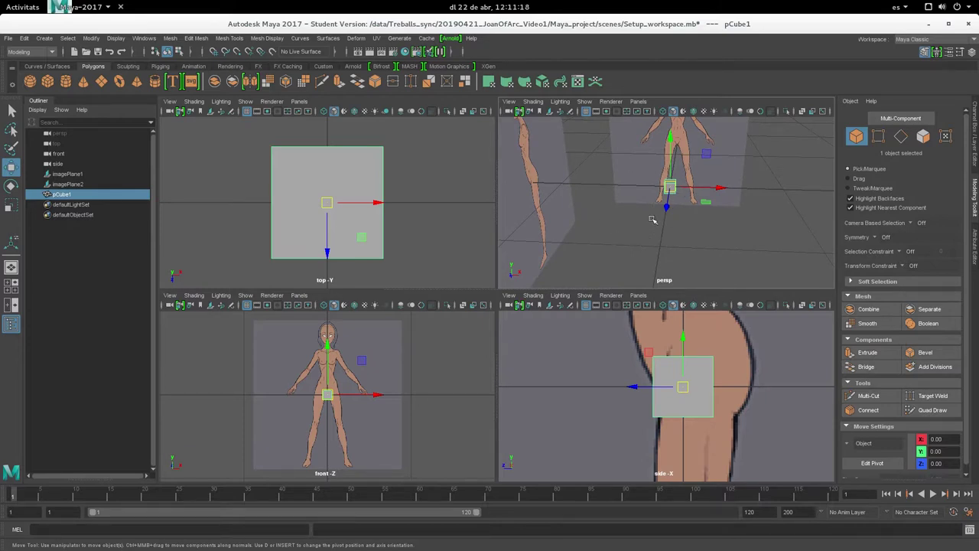
{"action": "left_click_drag", "start_coordinate": [666, 218], "coordinate": [645, 176], "text": "alt"}
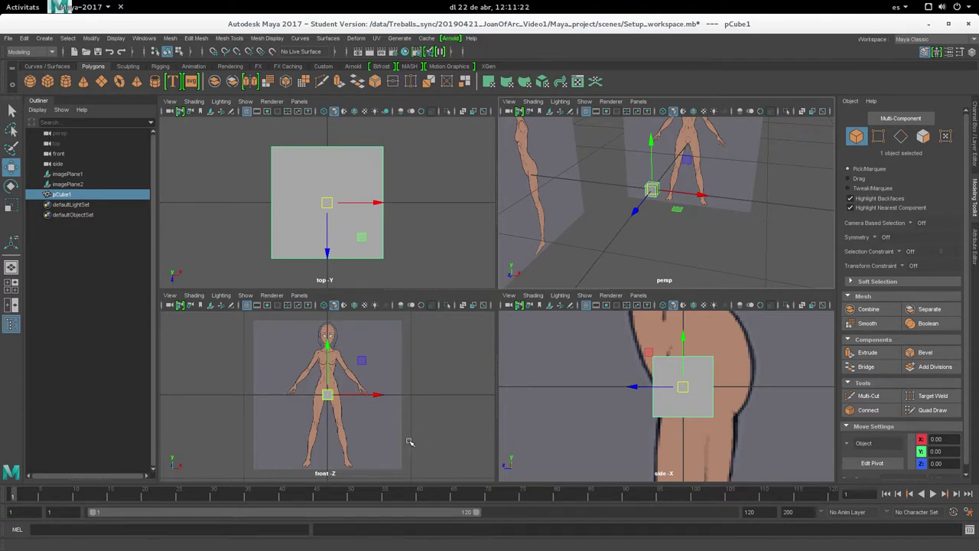
{"action": "scroll", "coordinate": [409, 442], "scroll_direction": "up", "scroll_amount": 3}
{"action": "scroll", "coordinate": [407, 437], "scroll_direction": "up", "scroll_amount": 1}
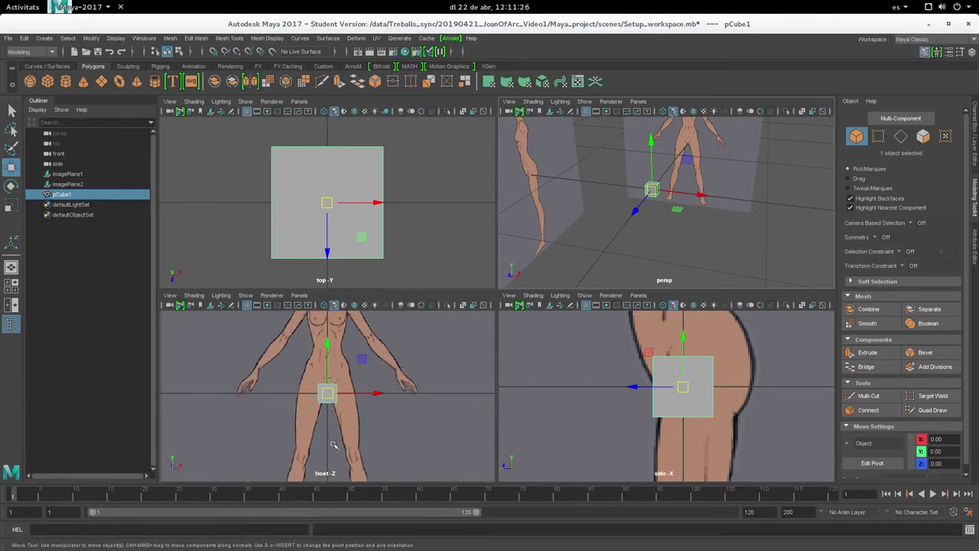
{"action": "key", "text": "F11"}
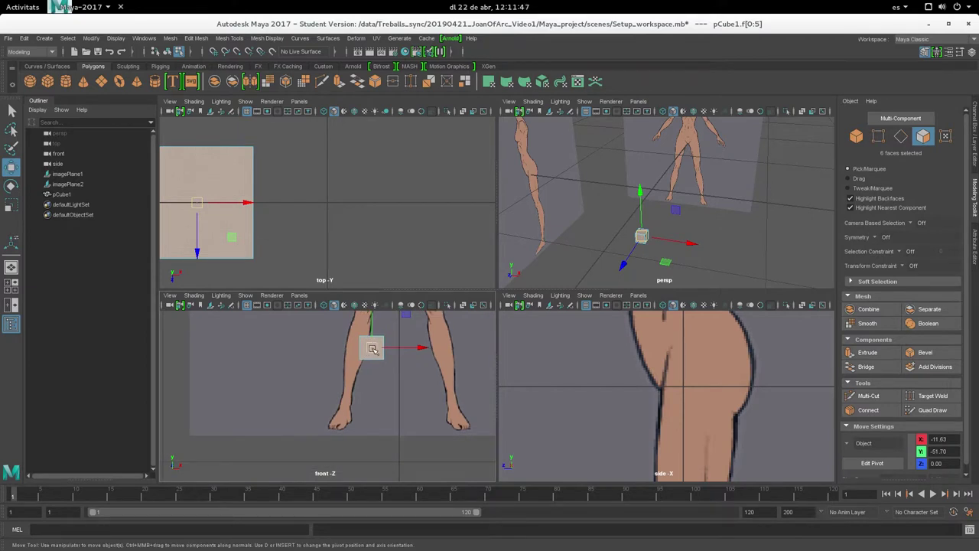
- Move the cube down and forward onto the front of the figure's foot in front and side views
{"action": "left_click_drag", "start_coordinate": [372, 349], "coordinate": [342, 419]}
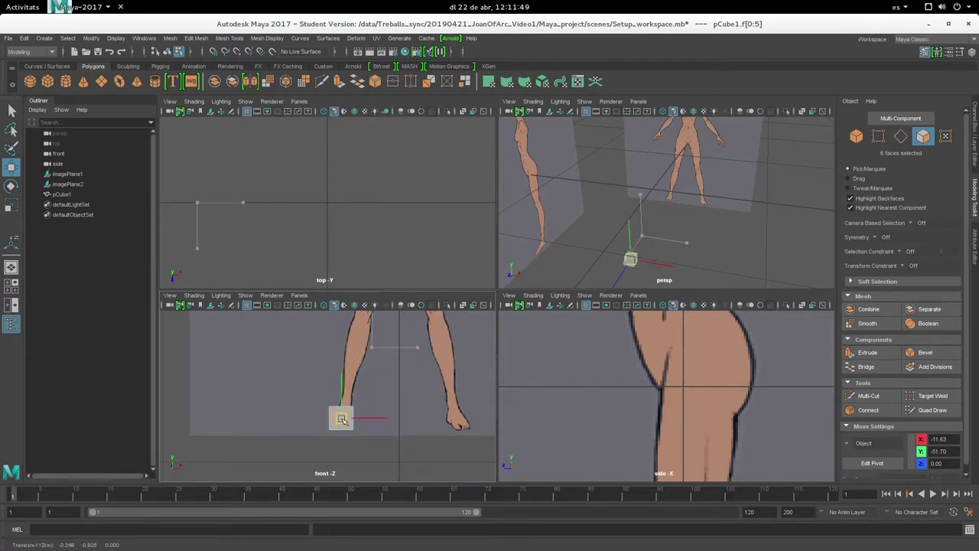
{"action": "scroll", "coordinate": [342, 418], "scroll_direction": "up", "scroll_amount": 3}
{"action": "scroll", "coordinate": [811, 425], "scroll_direction": "down", "scroll_amount": 5}
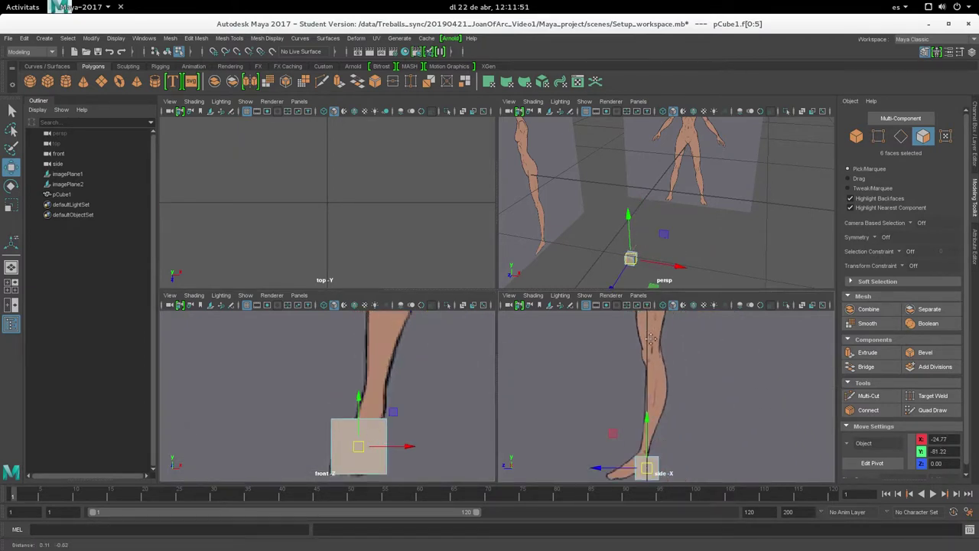
{"action": "scroll", "coordinate": [651, 338], "scroll_direction": "up", "scroll_amount": 5}
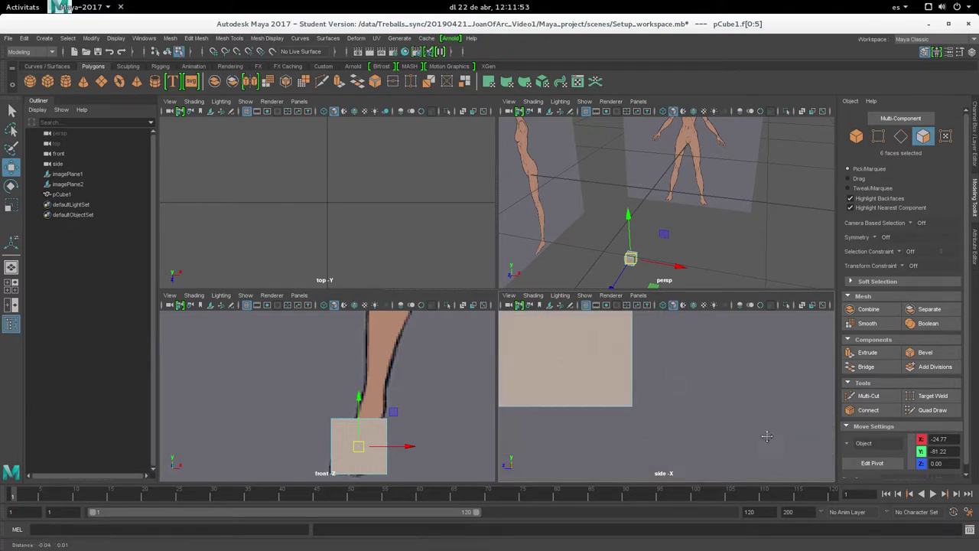
{"action": "scroll", "coordinate": [767, 436], "scroll_direction": "down", "scroll_amount": 2}
{"action": "middle_click_drag", "start_coordinate": [691, 426], "coordinate": [765, 420], "text": "alt"}
{"action": "scroll", "coordinate": [753, 397], "scroll_direction": "down", "scroll_amount": 1}
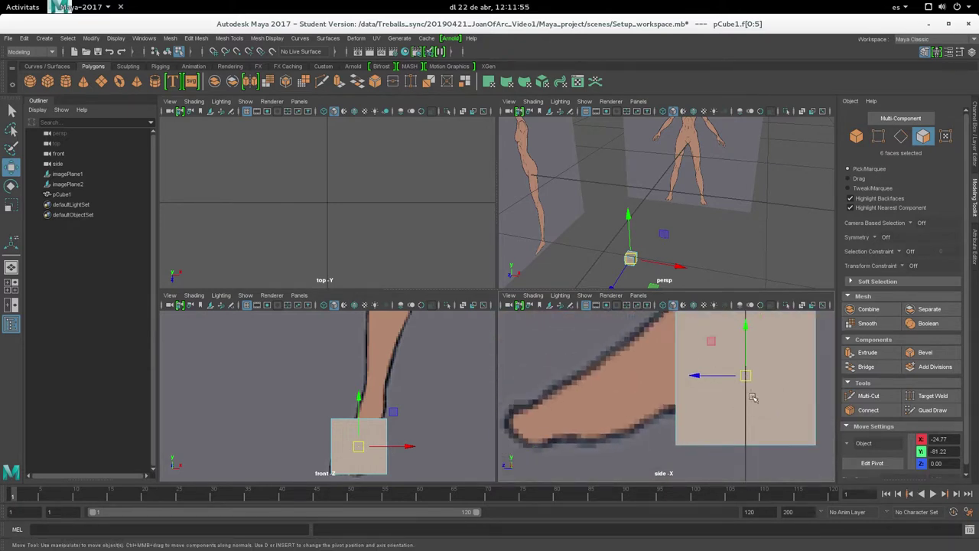
{"action": "left_click_drag", "start_coordinate": [745, 375], "coordinate": [575, 378]}
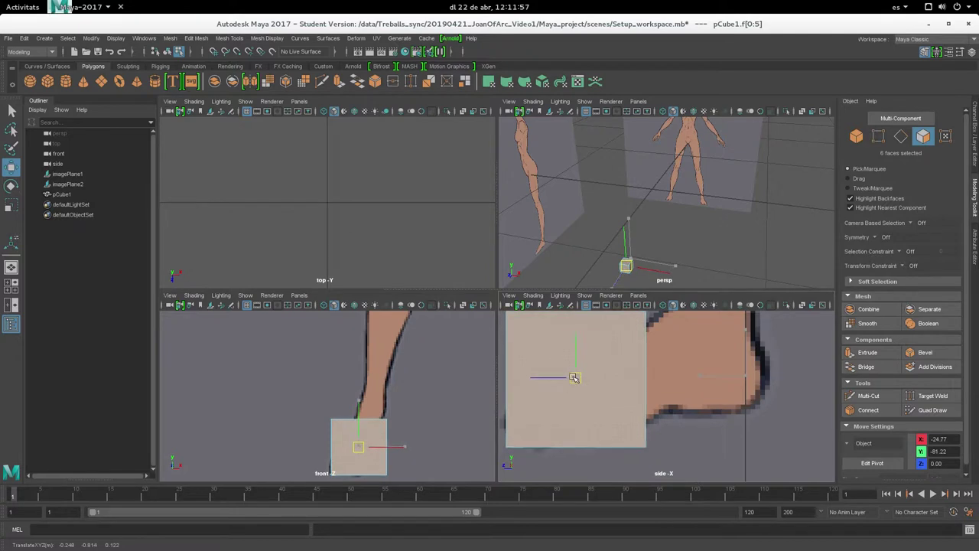
{"action": "middle_click_drag", "start_coordinate": [575, 378], "coordinate": [643, 426], "text": "alt"}
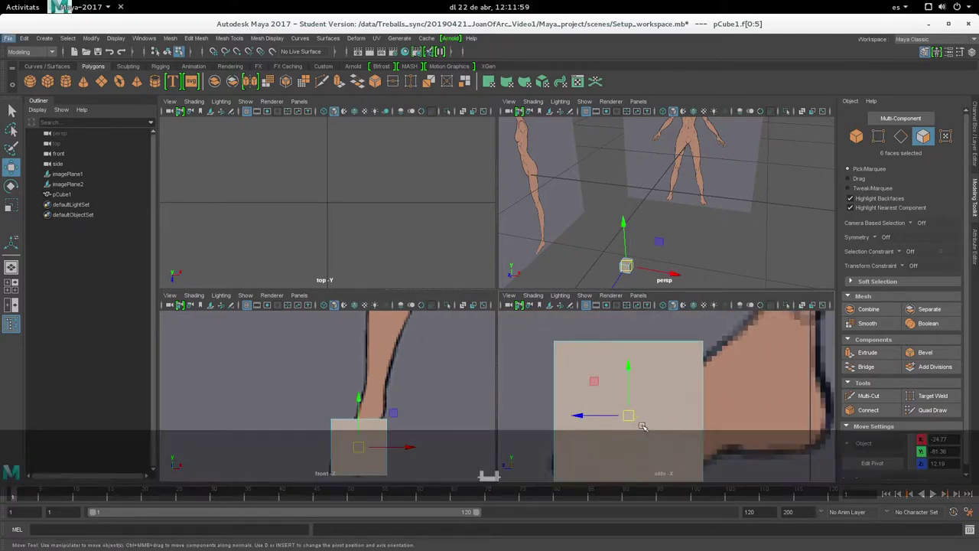
- Maximize the side view and pan it onto the cube and toes
{"action": "scroll", "coordinate": [481, 342], "scroll_direction": "down", "scroll_amount": 1}
{"action": "scroll", "coordinate": [740, 379], "scroll_direction": "down", "scroll_amount": 2}
{"action": "scroll", "coordinate": [740, 379], "scroll_direction": "up", "scroll_amount": 1}
{"action": "scroll", "coordinate": [739, 379], "scroll_direction": "up", "scroll_amount": 1}
{"action": "key", "text": "space"}
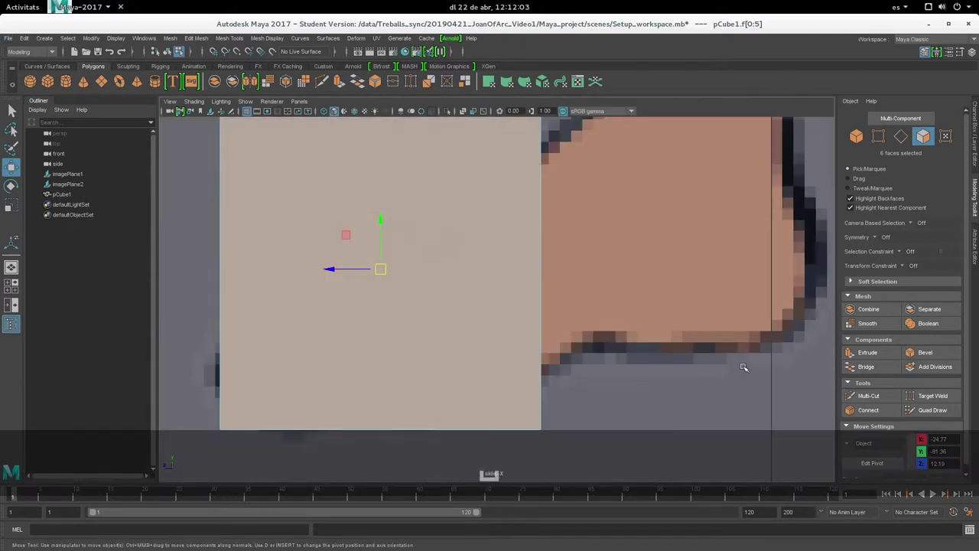
{"action": "scroll", "coordinate": [501, 297], "scroll_direction": "down", "scroll_amount": 1}
{"action": "middle_click_drag", "start_coordinate": [500, 296], "coordinate": [601, 395], "text": "alt"}
- In vertex mode, lower the cube's top-left and top-right corners to slant its top along the foot
{"action": "key", "text": "F9"}
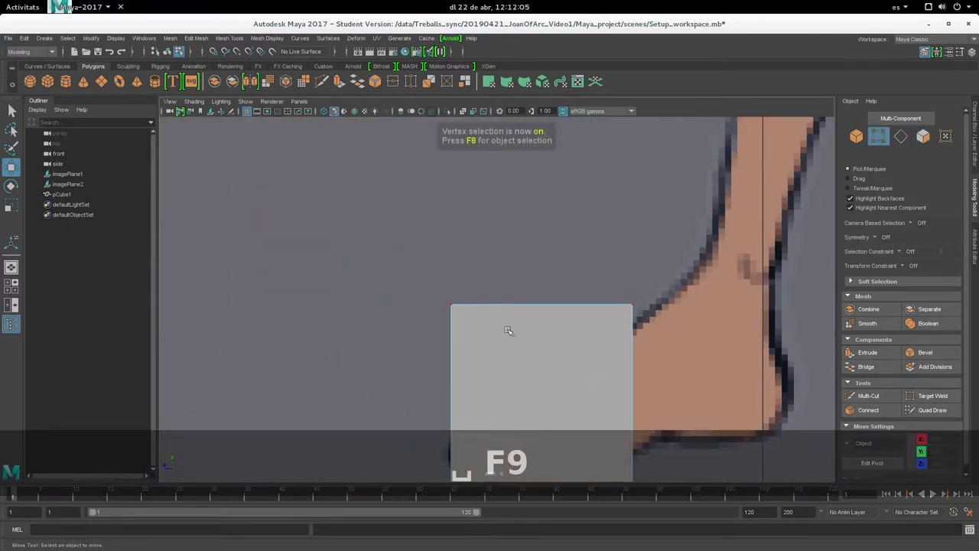
{"action": "left_click_drag", "start_coordinate": [420, 290], "coordinate": [502, 358]}
{"action": "mouse_move", "coordinate": [507, 375]}
{"action": "middle_mouse_down", "text": "alt"}
{"action": "mouse_move", "coordinate": [528, 305]}
{"action": "mouse_move", "coordinate": [510, 280]}
{"action": "middle_mouse_up", "text": "alt"}
{"action": "left_click_drag", "start_coordinate": [476, 234], "coordinate": [476, 365]}
{"action": "left_click_drag", "start_coordinate": [649, 178], "coordinate": [688, 276]}
{"action": "mouse_move", "coordinate": [656, 230]}
{"action": "left_mouse_down"}
{"action": "mouse_move", "coordinate": [550, 358]}
{"action": "mouse_move", "coordinate": [528, 354]}
{"action": "left_mouse_up"}
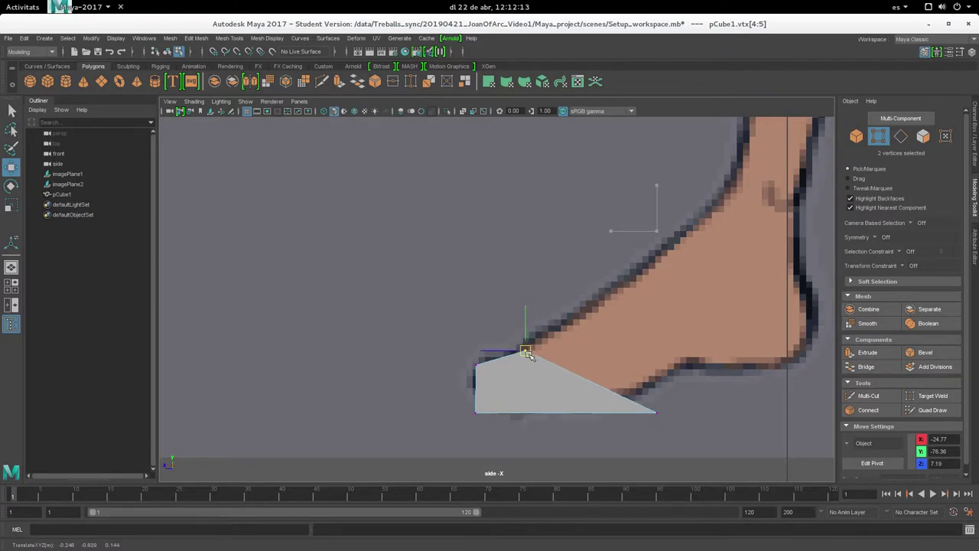
- Pull the bottom corners along the sole toward the toe tip and check the wedge in perspective
{"action": "mouse_move", "coordinate": [636, 383]}
{"action": "left_mouse_down"}
{"action": "mouse_move", "coordinate": [694, 434]}
{"action": "mouse_move", "coordinate": [559, 401]}
{"action": "left_mouse_up"}
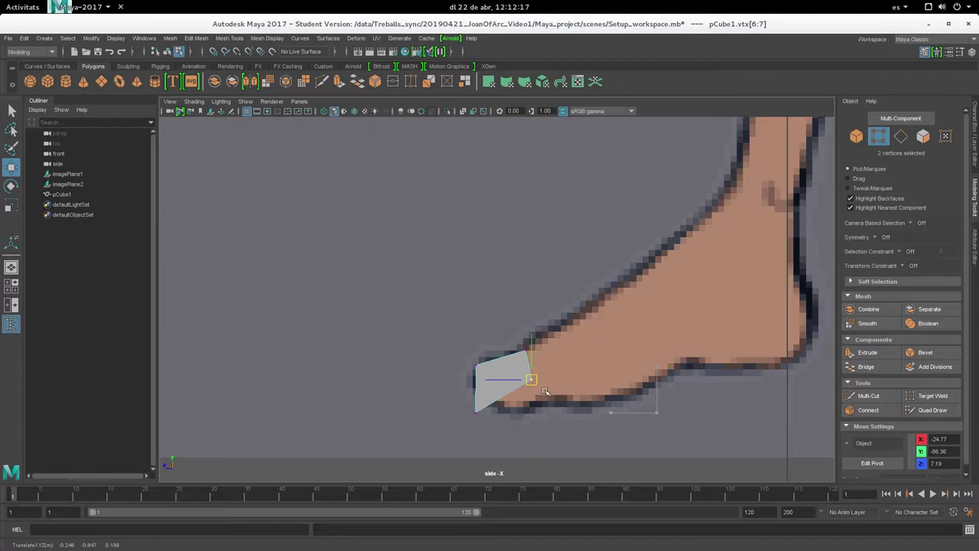
{"action": "left_click_drag", "start_coordinate": [449, 402], "coordinate": [507, 445]}
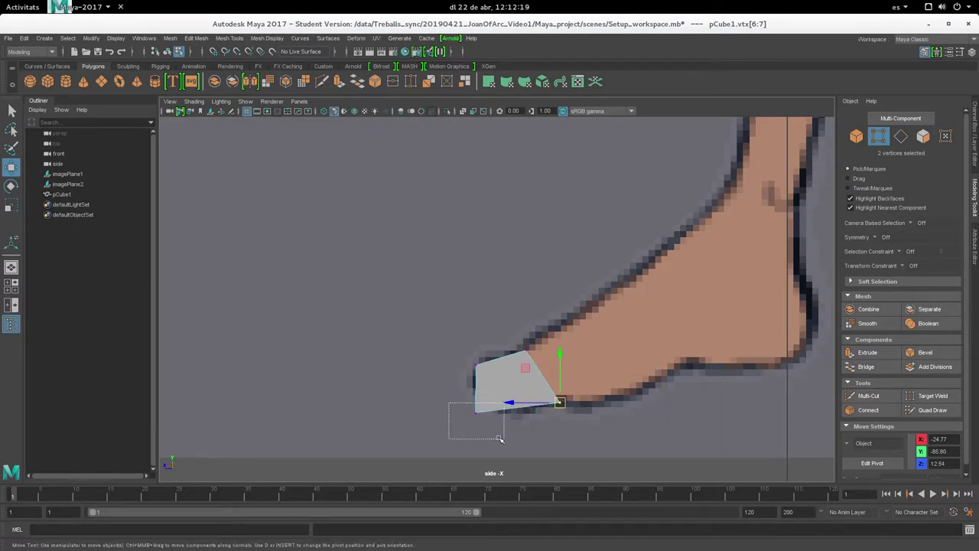
{"action": "left_click_drag", "start_coordinate": [478, 414], "coordinate": [490, 412]}
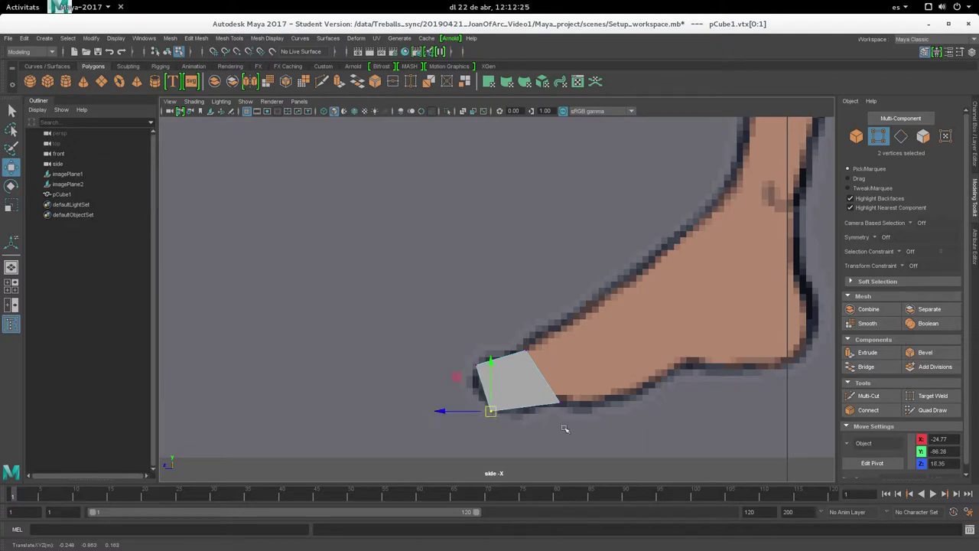
{"action": "scroll", "coordinate": [569, 366], "scroll_direction": "up", "scroll_amount": 5}
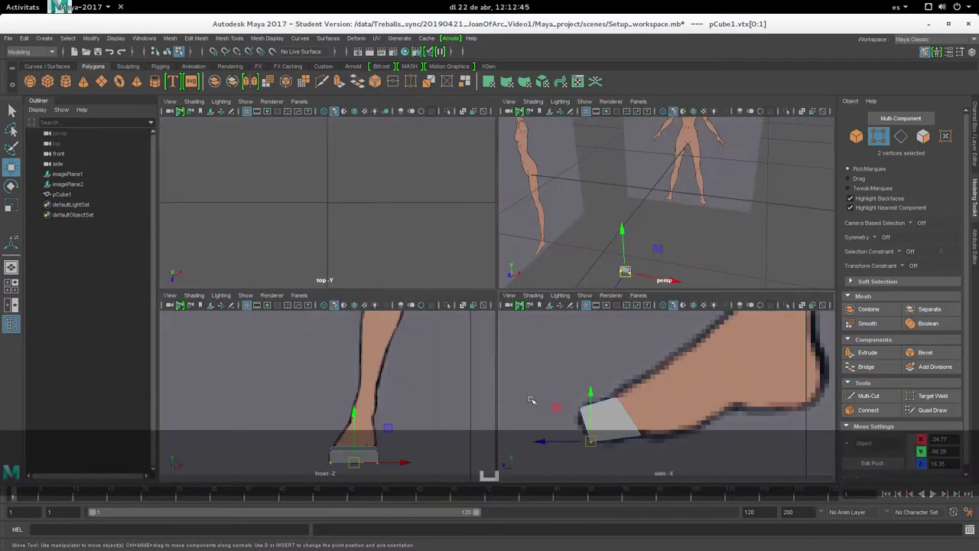
{"action": "key", "text": "space"}
{"action": "key", "text": "f"}
{"action": "mouse_move", "coordinate": [669, 235]}
{"action": "left_mouse_down", "text": "alt"}
{"action": "mouse_move", "coordinate": [694, 248]}
{"action": "mouse_move", "coordinate": [743, 188]}
{"action": "mouse_move", "coordinate": [681, 221]}
{"action": "mouse_move", "coordinate": [629, 232]}
{"action": "left_mouse_up", "text": "alt"}
- Select all of the box's vertices and try moving them, undoing the accidental shift
{"action": "key", "text": "q"}
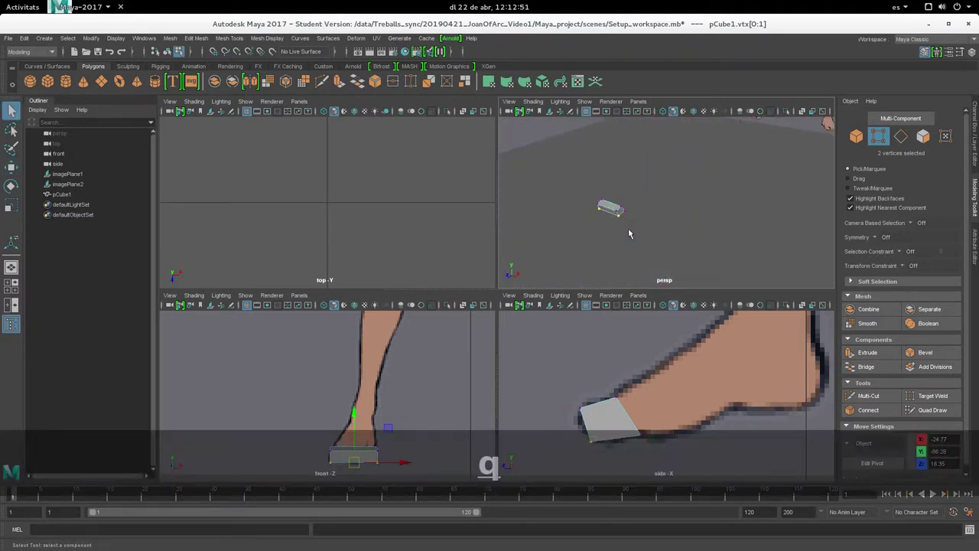
{"action": "middle_click_drag", "start_coordinate": [371, 413], "coordinate": [375, 360], "text": "alt"}
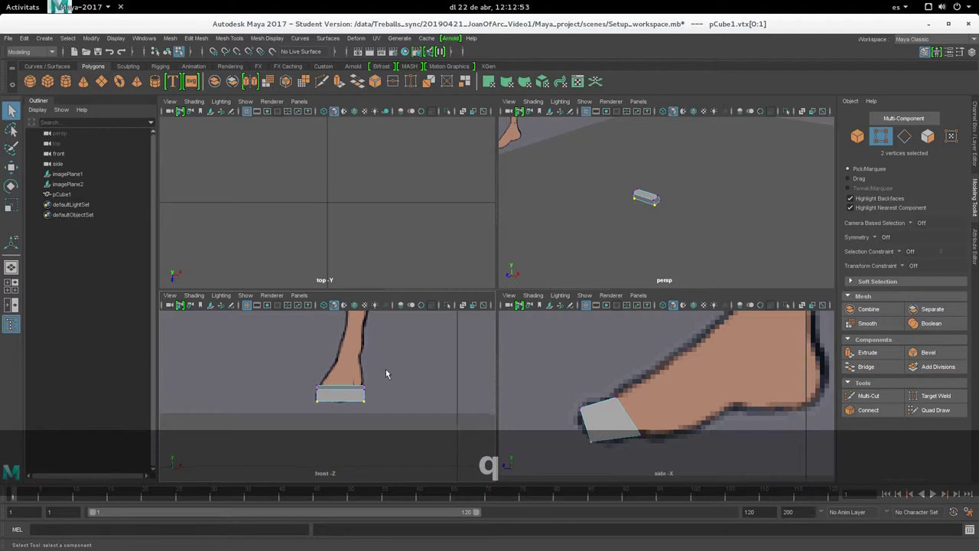
{"action": "scroll", "coordinate": [390, 372], "scroll_direction": "up", "scroll_amount": 2}
{"action": "scroll", "coordinate": [367, 383], "scroll_direction": "up", "scroll_amount": 2}
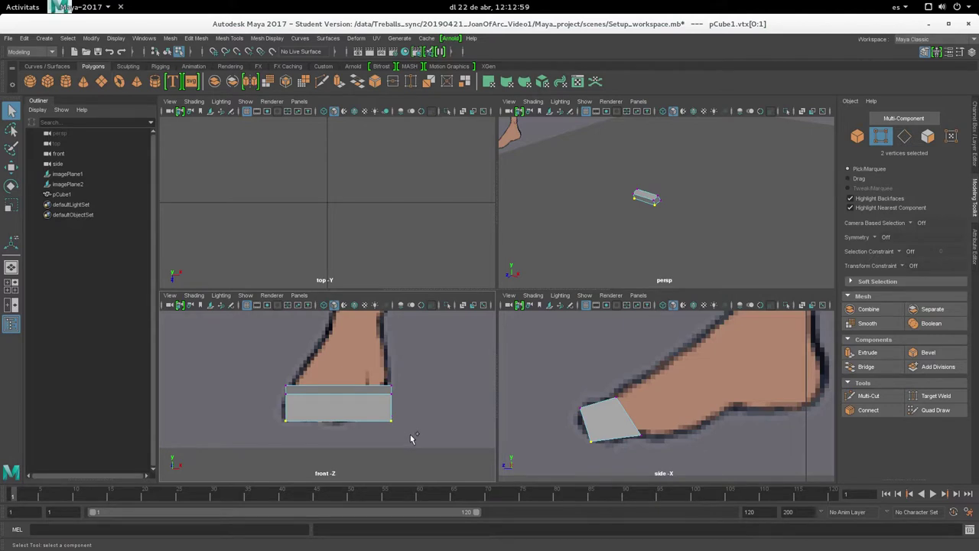
{"action": "key", "text": "ctrl+shift+a"}
{"action": "key", "text": "w"}
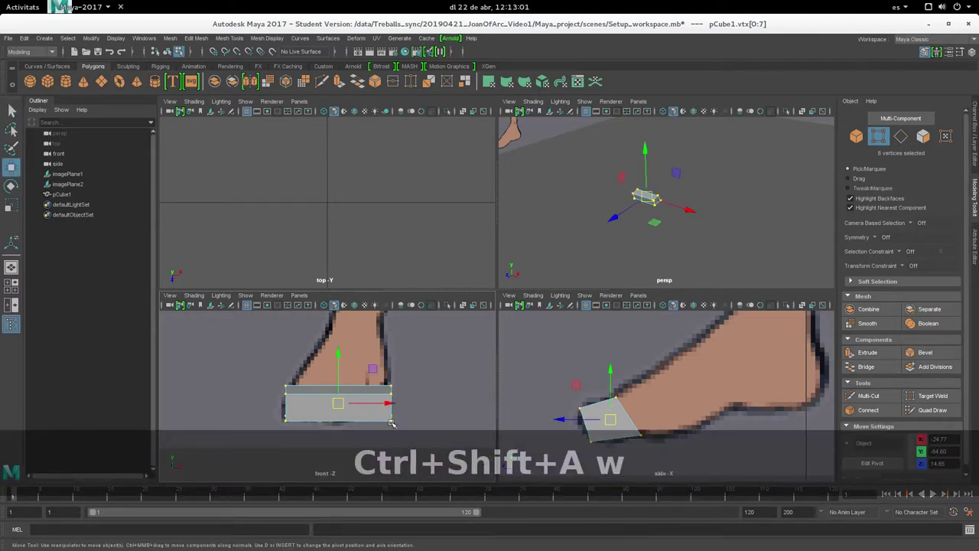
{"action": "left_click", "coordinate": [391, 420]}
{"action": "left_click_drag", "start_coordinate": [402, 441], "coordinate": [271, 378]}
{"action": "left_click_drag", "start_coordinate": [352, 410], "coordinate": [252, 370]}
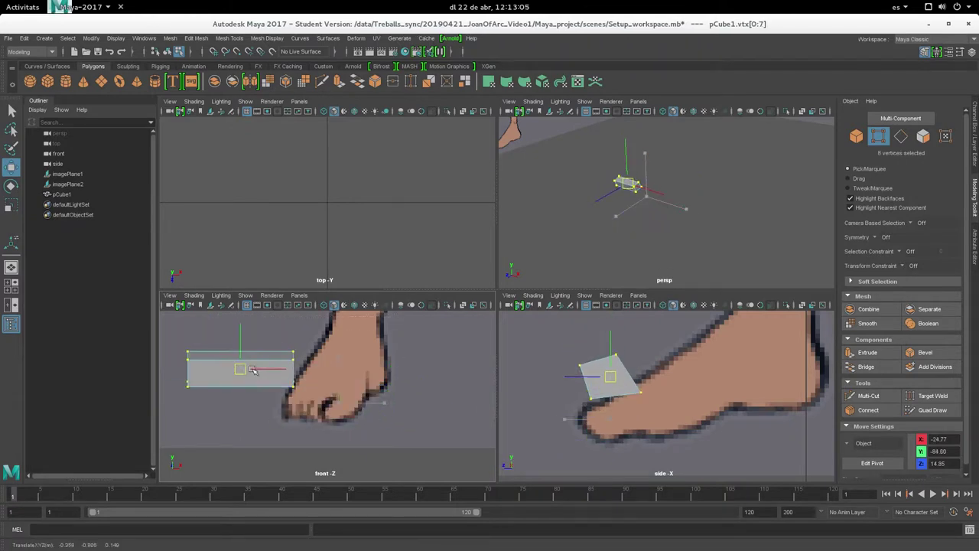
{"action": "key", "text": "ctrl+z"}
{"action": "key", "text": "ctrl+z"}
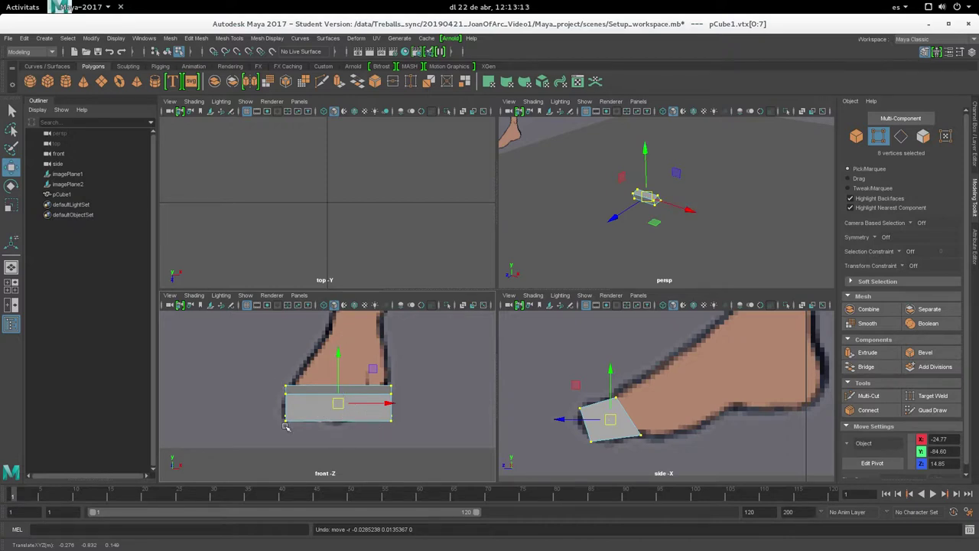
- In wireframe front view, pull the box's right-side vertices left to match the toe width
{"action": "key", "text": "5"}
{"action": "key", "text": "4"}
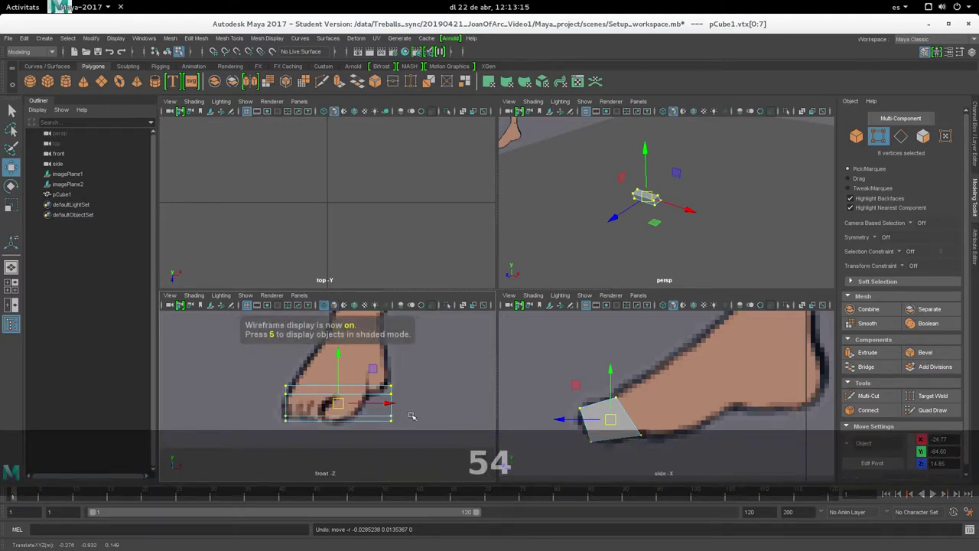
{"action": "left_click_drag", "start_coordinate": [429, 359], "coordinate": [380, 425]}
{"action": "left_click_drag", "start_coordinate": [439, 403], "coordinate": [398, 402]}
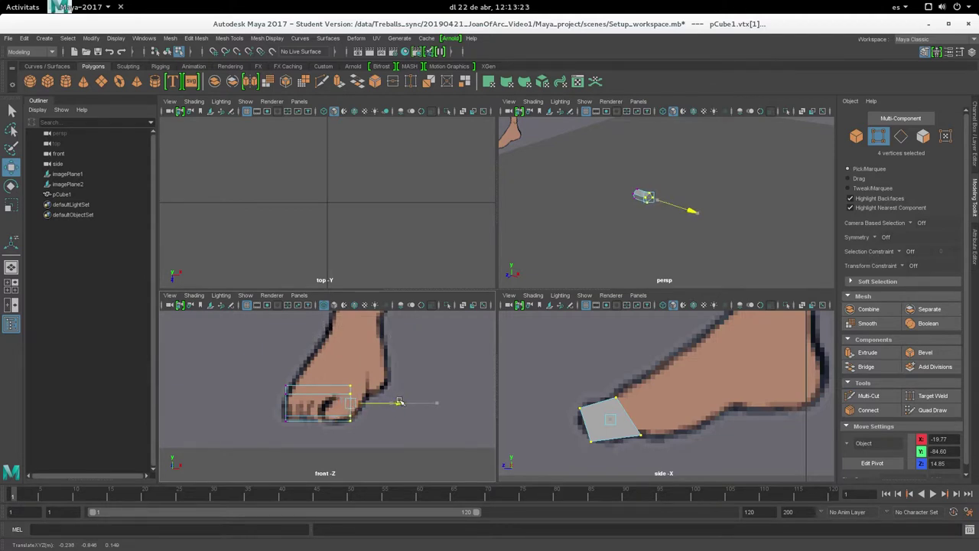
{"action": "left_click_drag", "start_coordinate": [399, 402], "coordinate": [394, 402]}
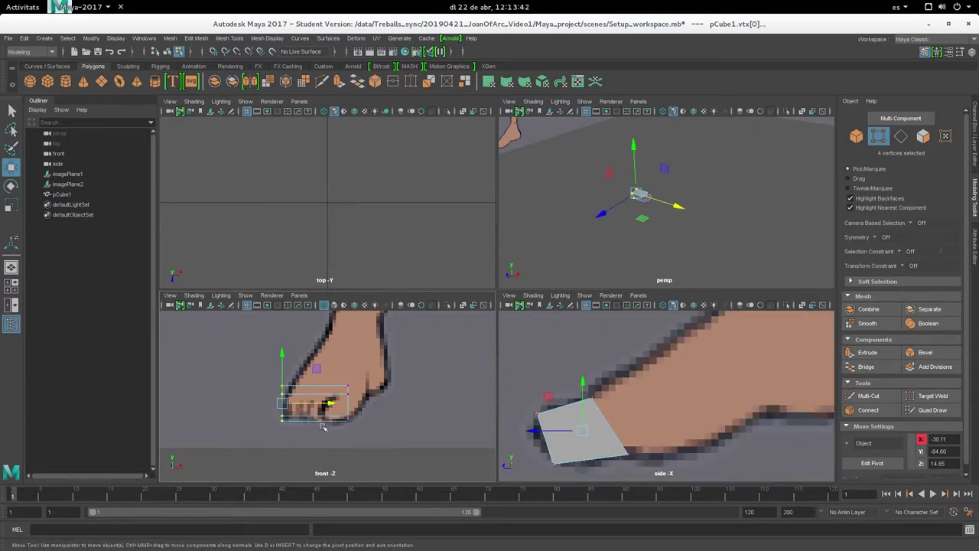
{"action": "scroll", "coordinate": [679, 433], "scroll_direction": "down", "scroll_amount": 1}
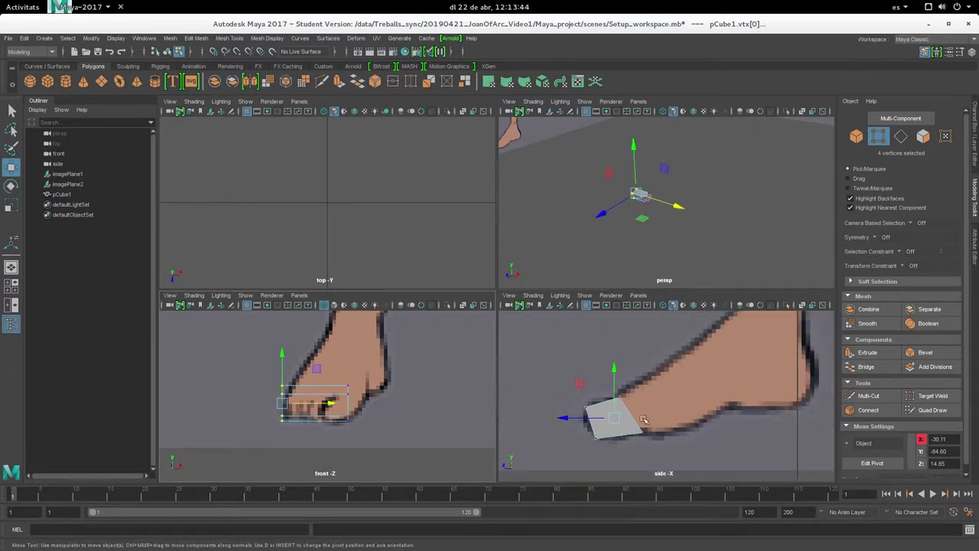
{"action": "key", "text": "space"}
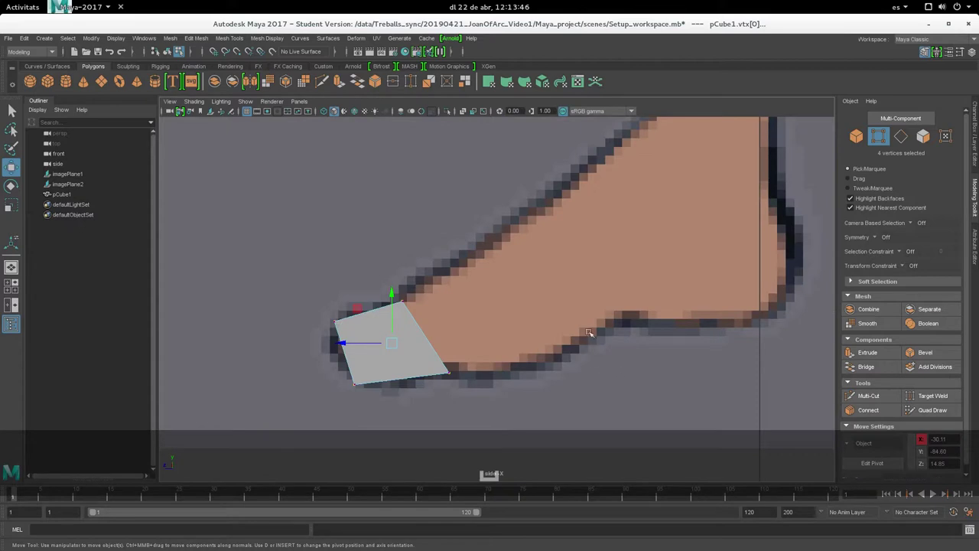
- Zoom and pan the side view to re-centre the foot
{"action": "scroll", "coordinate": [629, 311], "scroll_direction": "up", "scroll_amount": 2}
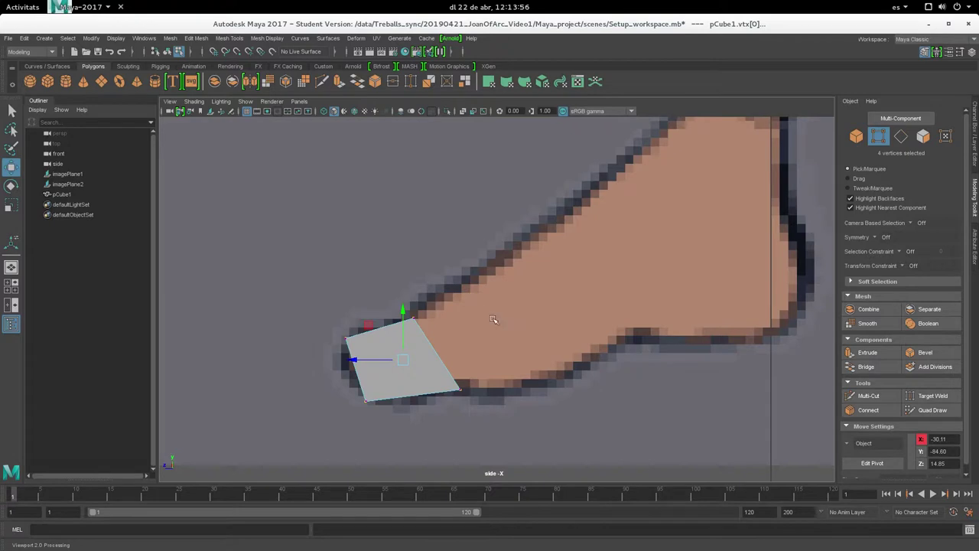
{"action": "scroll", "coordinate": [521, 298], "scroll_direction": "down", "scroll_amount": 1}
{"action": "mouse_move", "coordinate": [520, 299]}
{"action": "middle_mouse_down", "text": "alt"}
{"action": "mouse_move", "coordinate": [514, 328]}
{"action": "mouse_move", "coordinate": [444, 371]}
{"action": "mouse_move", "coordinate": [445, 414]}
{"action": "middle_mouse_up", "text": "alt"}
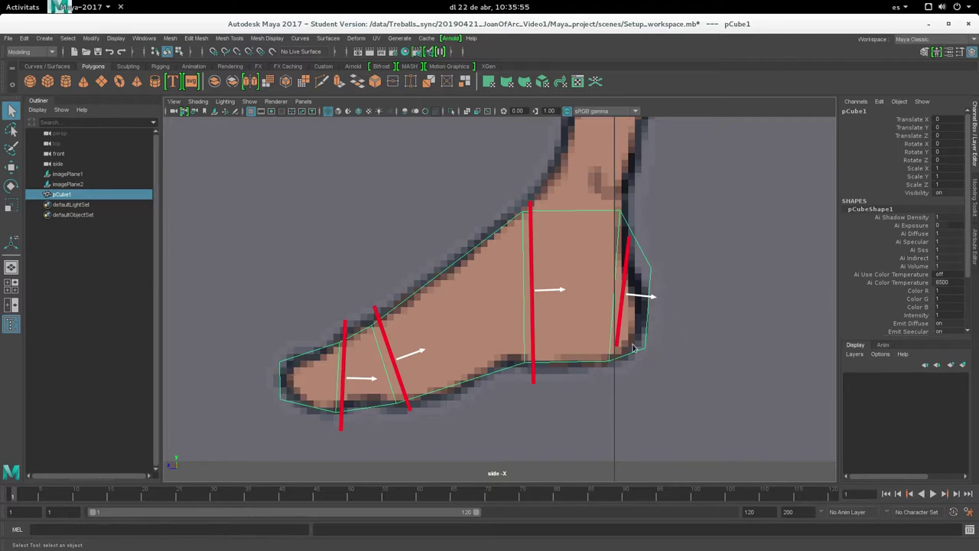
- Marquee-select the four heel-side edge vertices of the toe block, verifying them in perspective
{"action": "key", "text": "alt+Tab"}
{"action": "key", "text": "alt+Tab"}
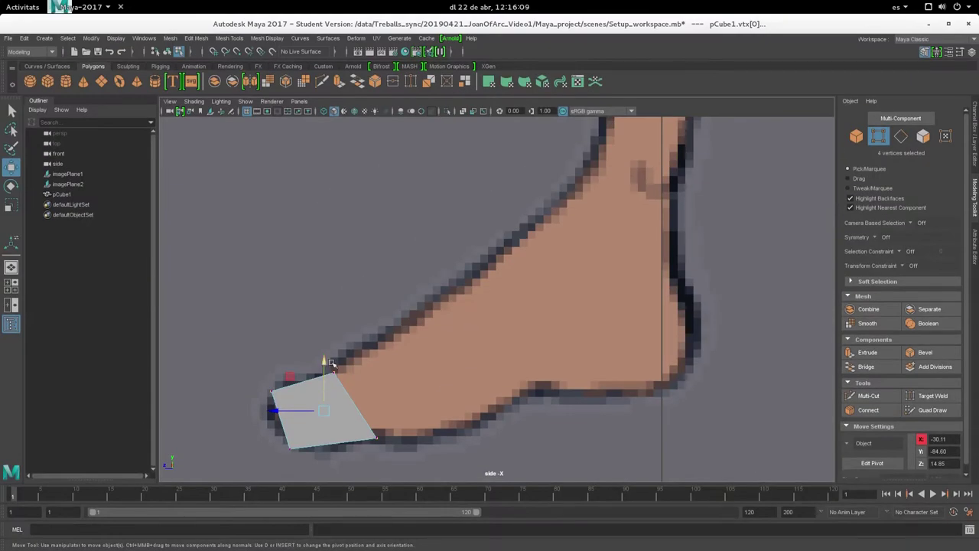
{"action": "left_click_drag", "start_coordinate": [423, 454], "coordinate": [316, 334]}
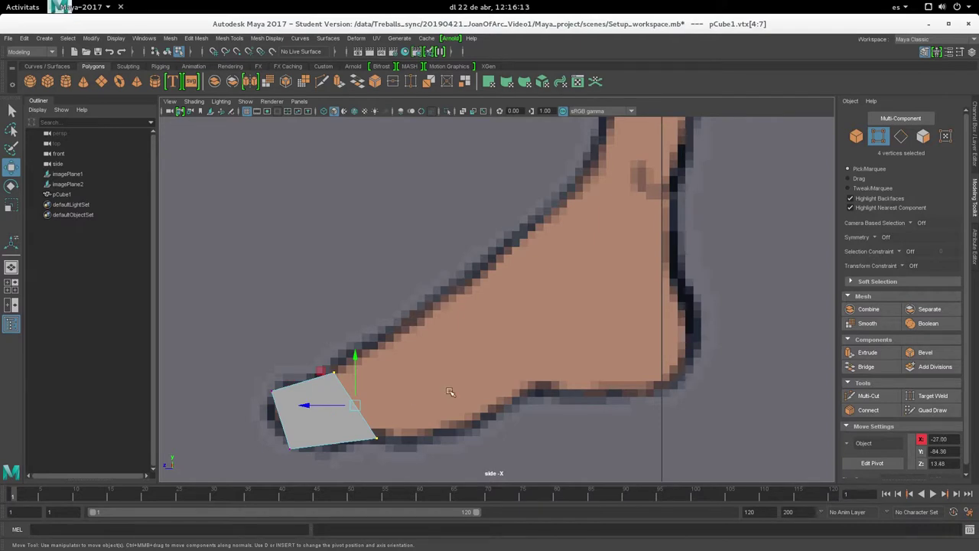
{"action": "key", "text": "space"}
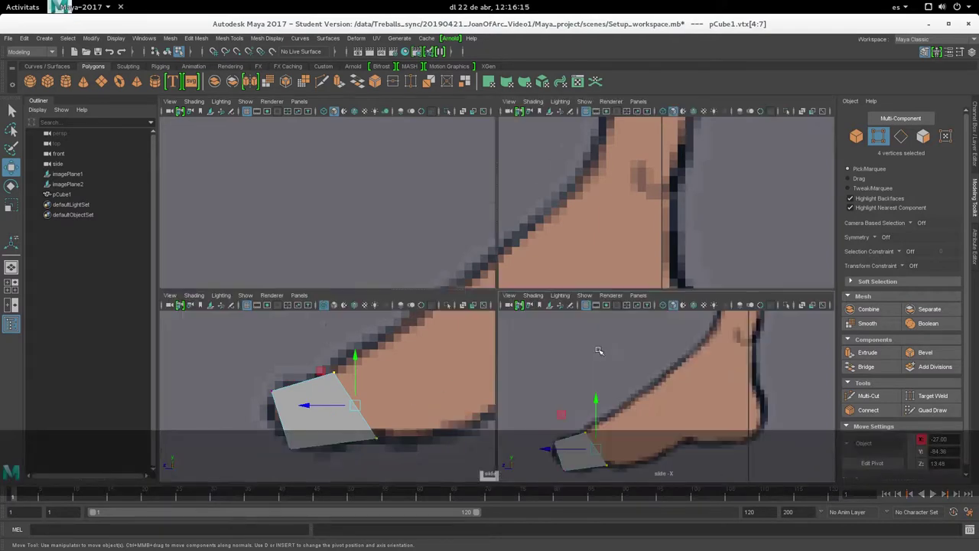
{"action": "left_click_drag", "start_coordinate": [704, 226], "coordinate": [524, 247], "text": "alt"}
{"action": "mouse_move", "coordinate": [515, 256]}
{"action": "right_mouse_down", "text": "alt"}
{"action": "mouse_move", "coordinate": [618, 214]}
{"action": "mouse_move", "coordinate": [659, 248]}
{"action": "right_mouse_up", "text": "alt"}
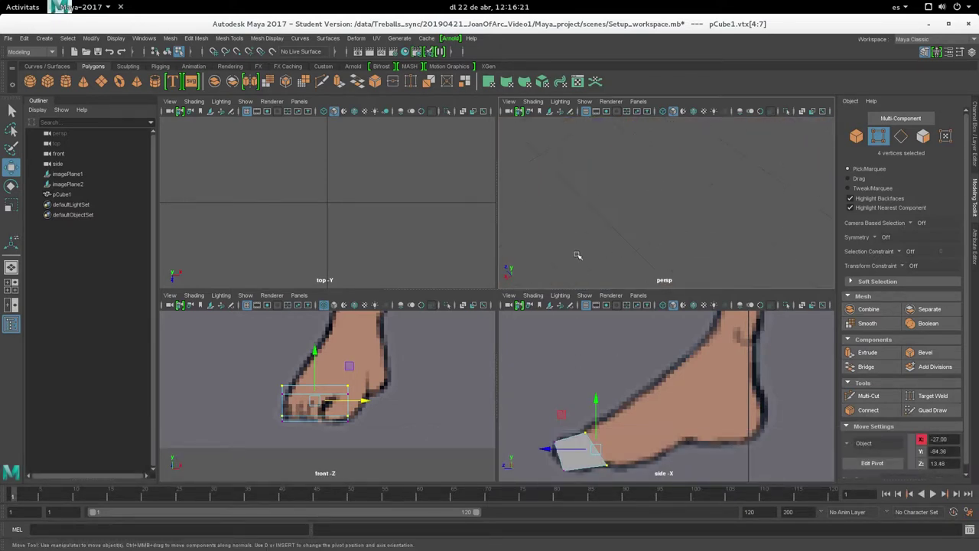
{"action": "right_click_drag", "start_coordinate": [711, 176], "coordinate": [690, 172], "text": "alt"}
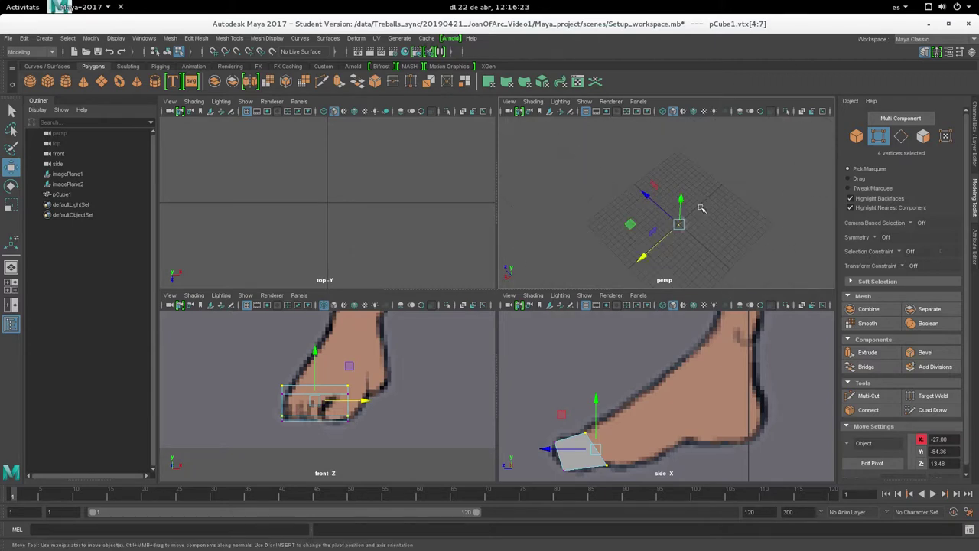
{"action": "left_click_drag", "start_coordinate": [690, 173], "coordinate": [710, 223], "text": "alt"}
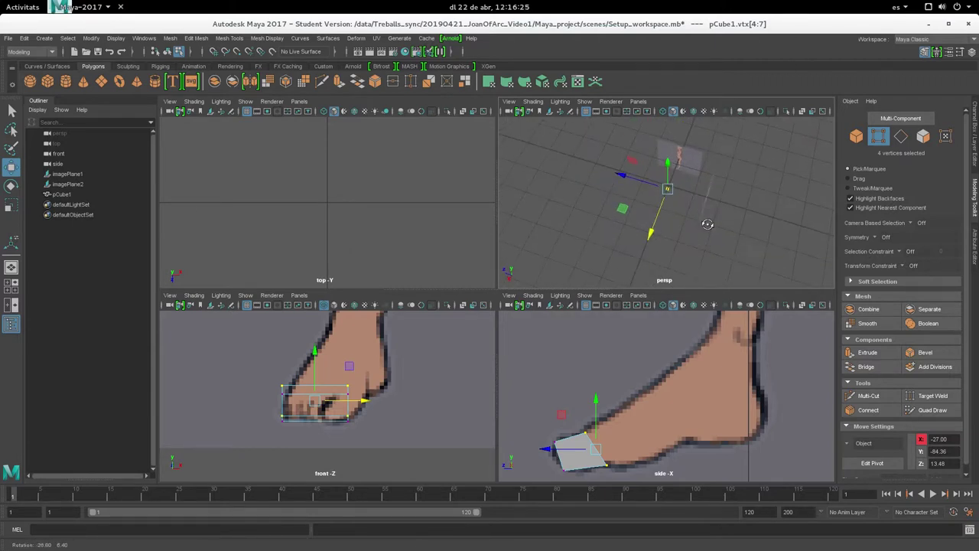
{"action": "scroll", "coordinate": [631, 419], "scroll_direction": "up", "scroll_amount": 1}
{"action": "scroll", "coordinate": [629, 422], "scroll_direction": "up", "scroll_amount": 1}
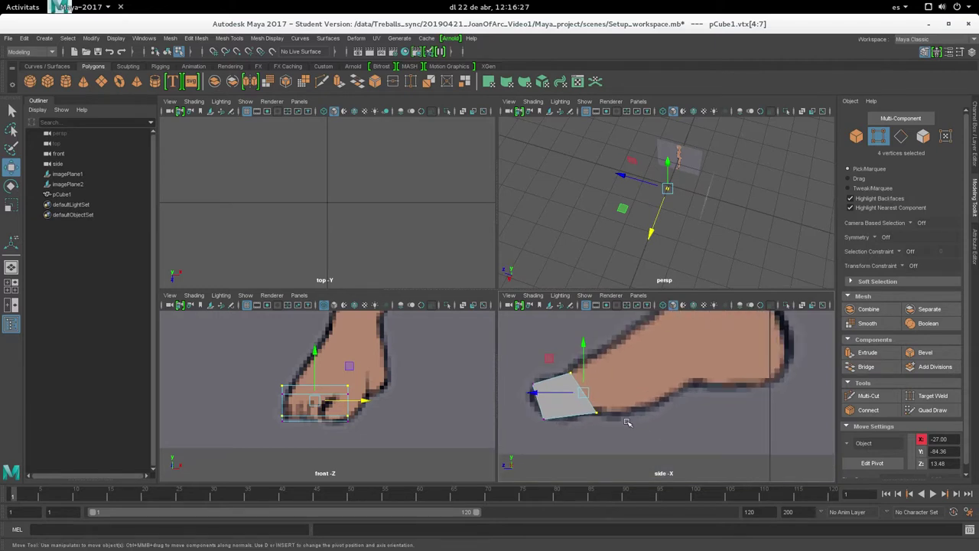
{"action": "key", "text": "space"}
{"action": "middle_click_drag", "start_coordinate": [628, 423], "coordinate": [482, 431], "text": "alt"}
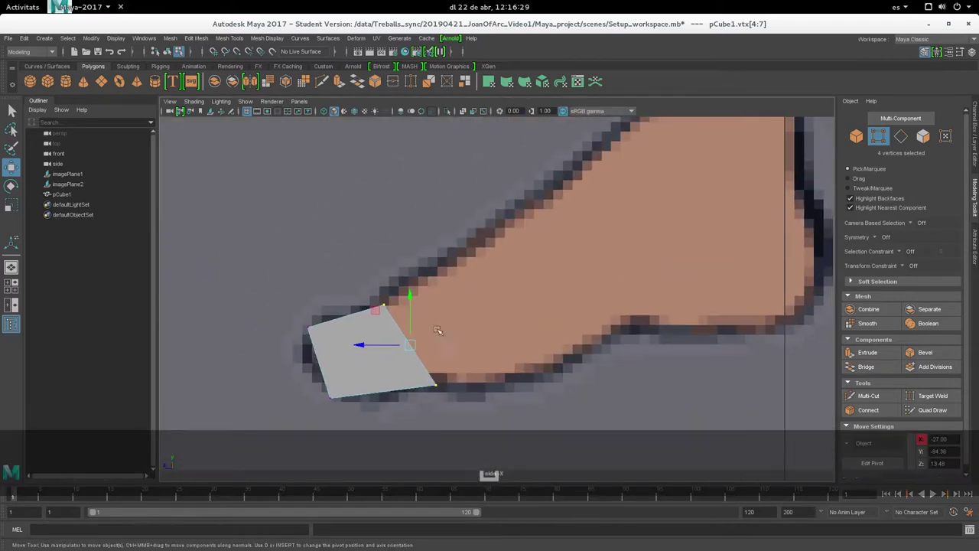
{"action": "left_click_drag", "start_coordinate": [483, 432], "coordinate": [359, 246]}
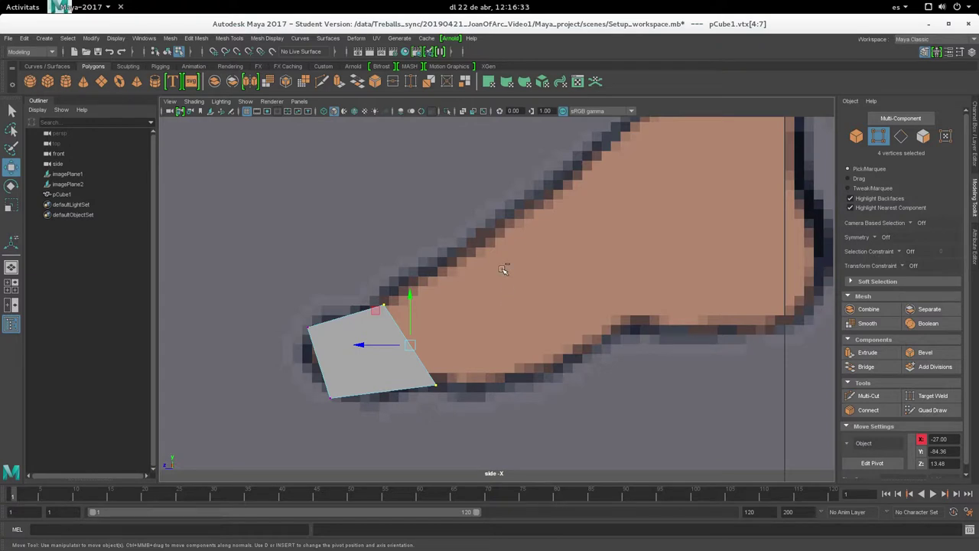
- Convert the heel-side vertices to a face and extrude it with Ctrl+E
{"action": "right_click", "coordinate": [502, 270], "text": "shift"}
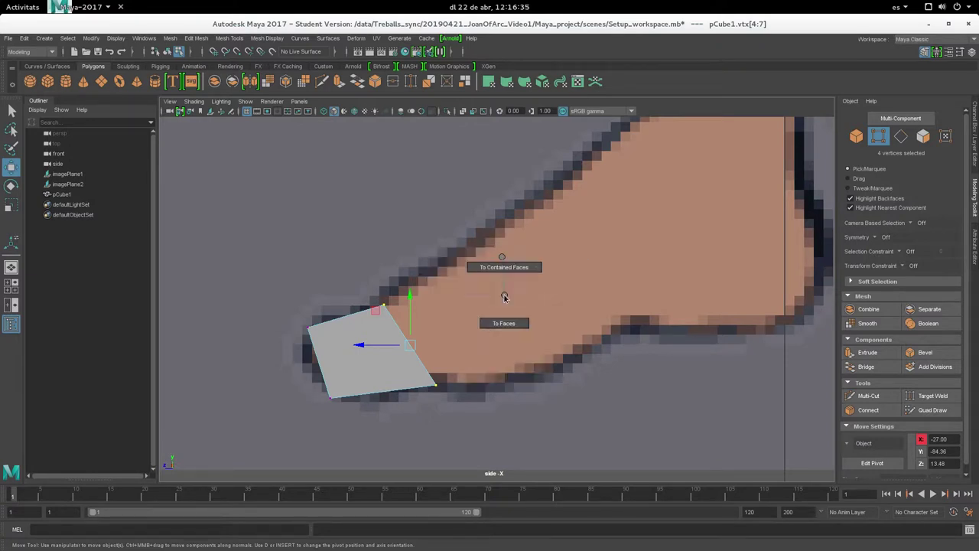
{"action": "left_click", "coordinate": [503, 267]}
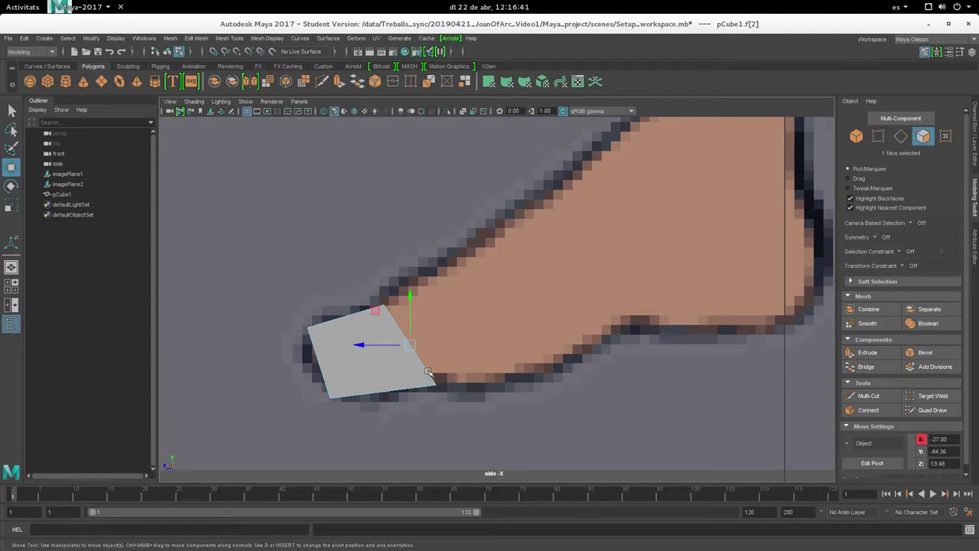
{"action": "key", "text": "space"}
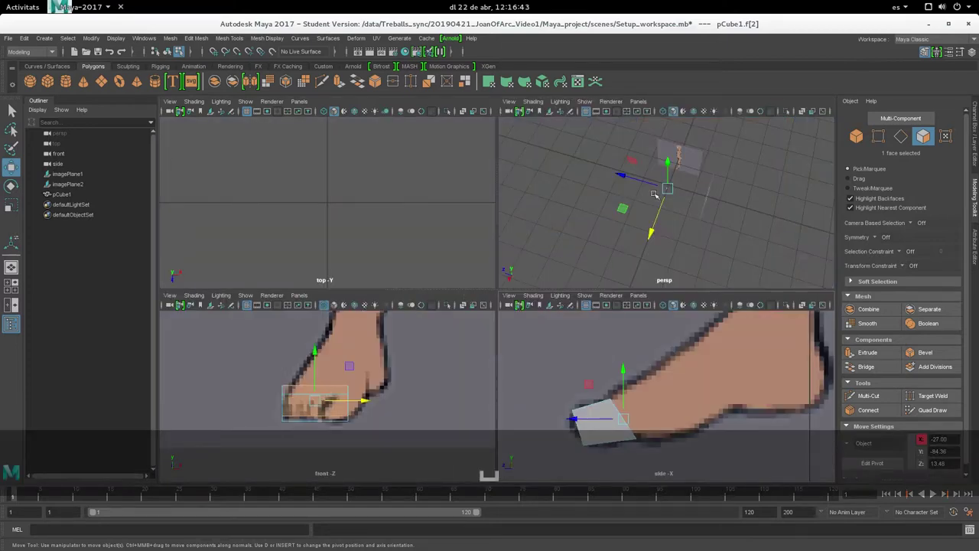
{"action": "key", "text": "f"}
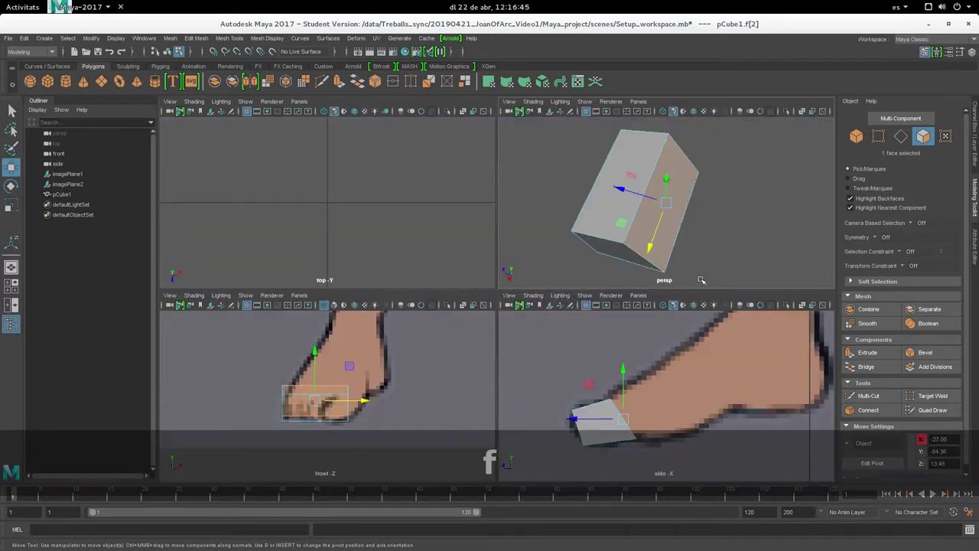
{"action": "mouse_move", "coordinate": [670, 258]}
{"action": "left_mouse_down", "text": "alt"}
{"action": "mouse_move", "coordinate": [796, 203]}
{"action": "mouse_move", "coordinate": [735, 249]}
{"action": "left_mouse_up", "text": "alt"}
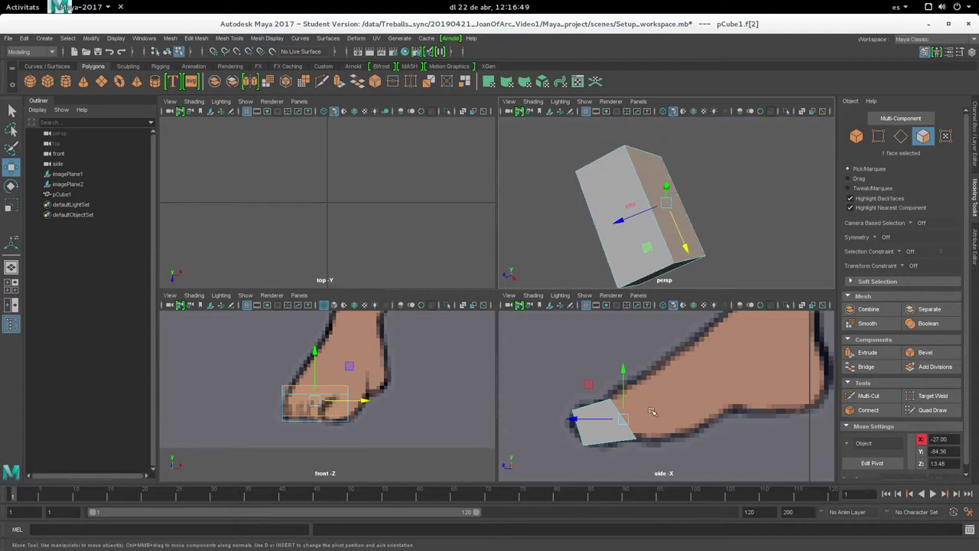
{"action": "key", "text": "space"}
{"action": "middle_click_drag", "start_coordinate": [485, 373], "coordinate": [433, 387], "text": "alt"}
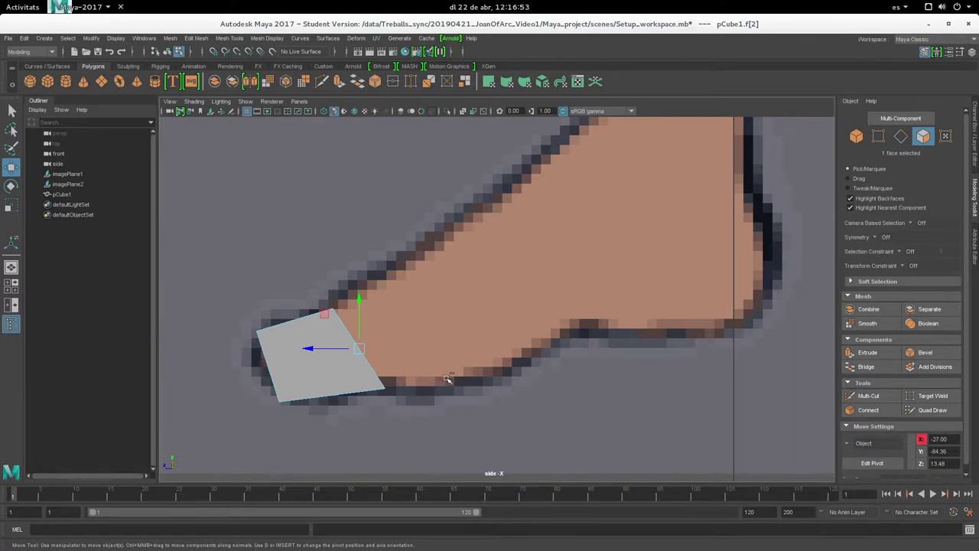
{"action": "key", "text": "ctrl+e"}
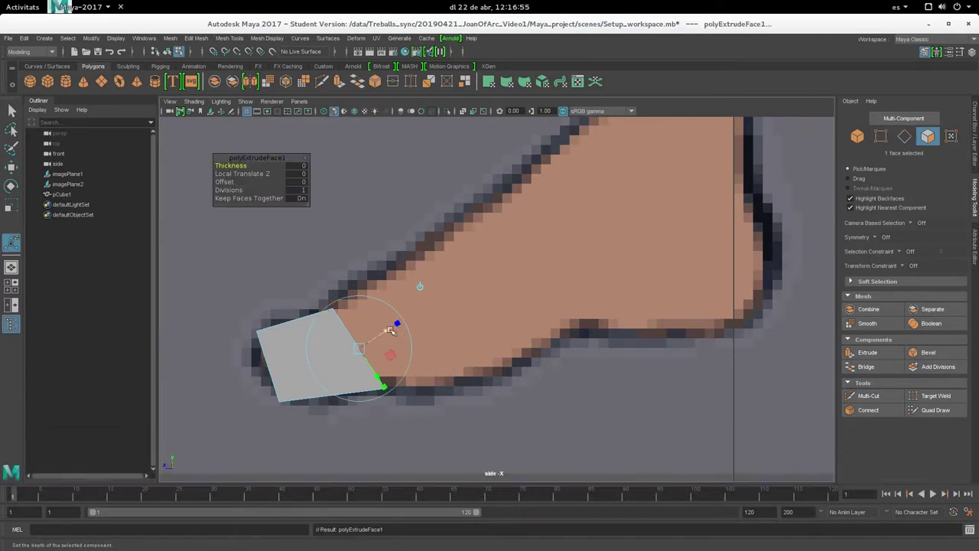
- Push the first extruded face back along the foot and stretch it to the foot's height
{"action": "left_click_drag", "start_coordinate": [389, 331], "coordinate": [463, 344]}
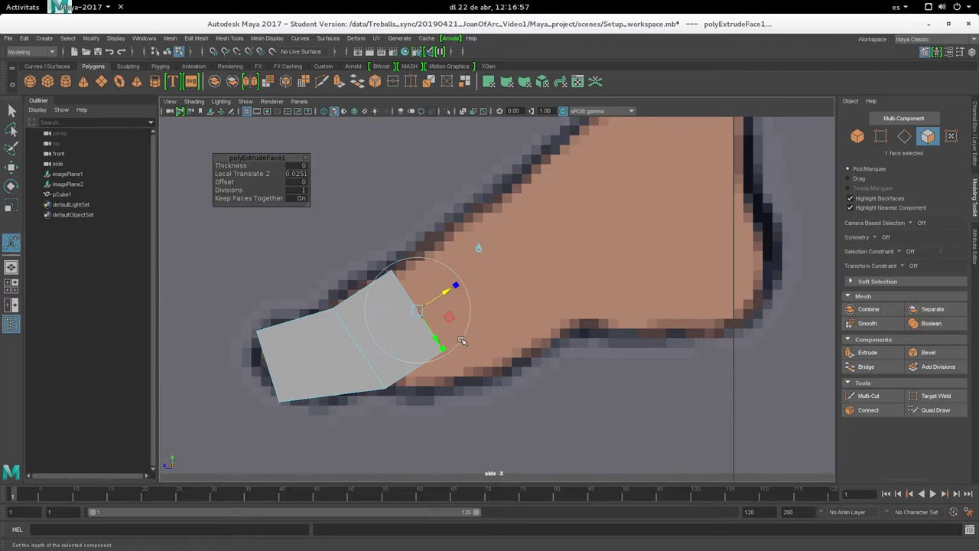
{"action": "mouse_move", "coordinate": [461, 340]}
{"action": "left_mouse_down"}
{"action": "mouse_move", "coordinate": [436, 358]}
{"action": "mouse_move", "coordinate": [442, 382]}
{"action": "left_mouse_up"}
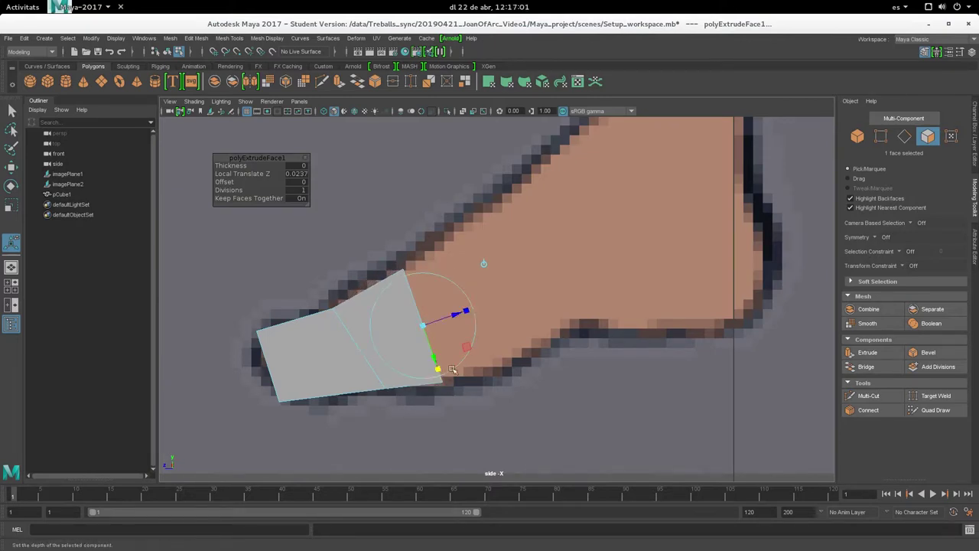
{"action": "left_click_drag", "start_coordinate": [461, 362], "coordinate": [452, 370]}
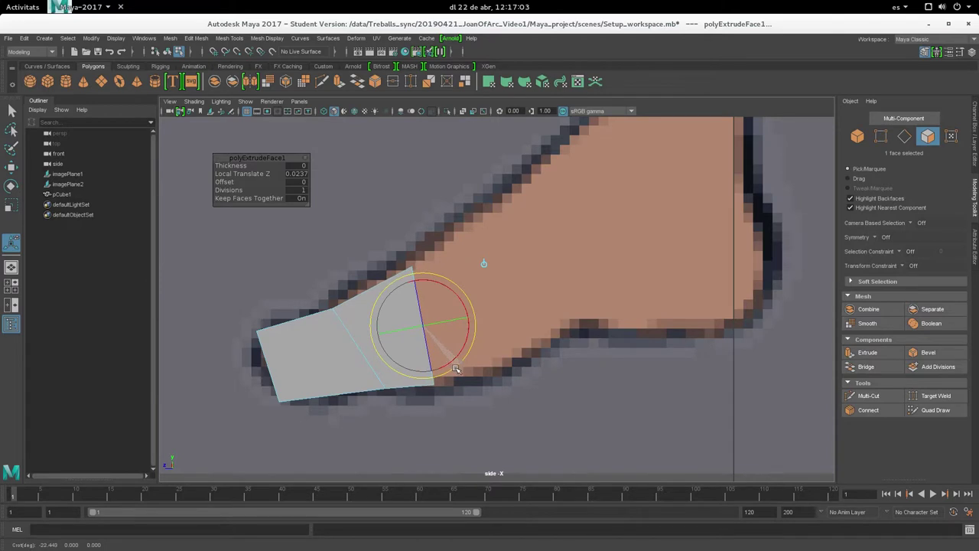
{"action": "left_click_drag", "start_coordinate": [459, 321], "coordinate": [450, 322]}
{"action": "left_click_drag", "start_coordinate": [427, 374], "coordinate": [425, 371]}
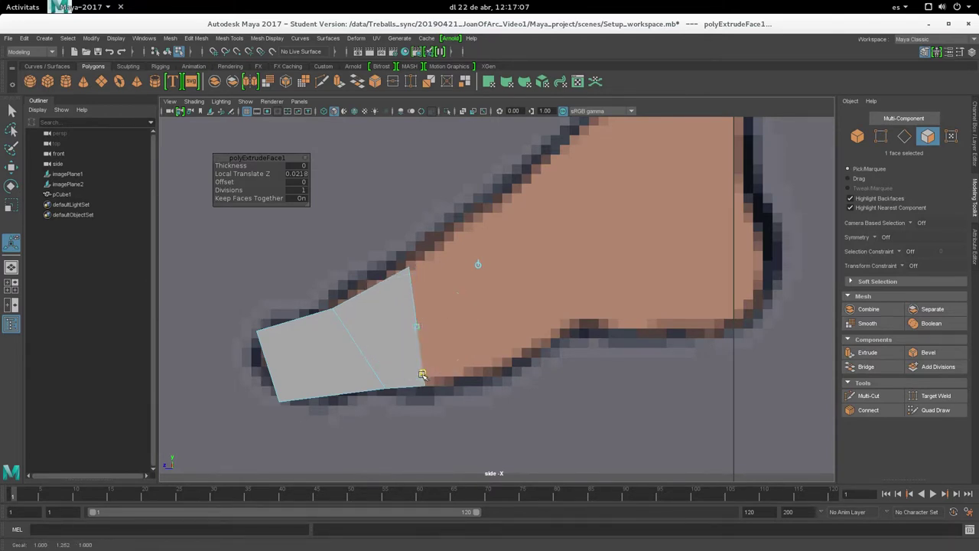
- Extrude a second segment, undo a trial tilt, and stretch its end face taller to match the heel
{"action": "key", "text": "ctrl+e"}
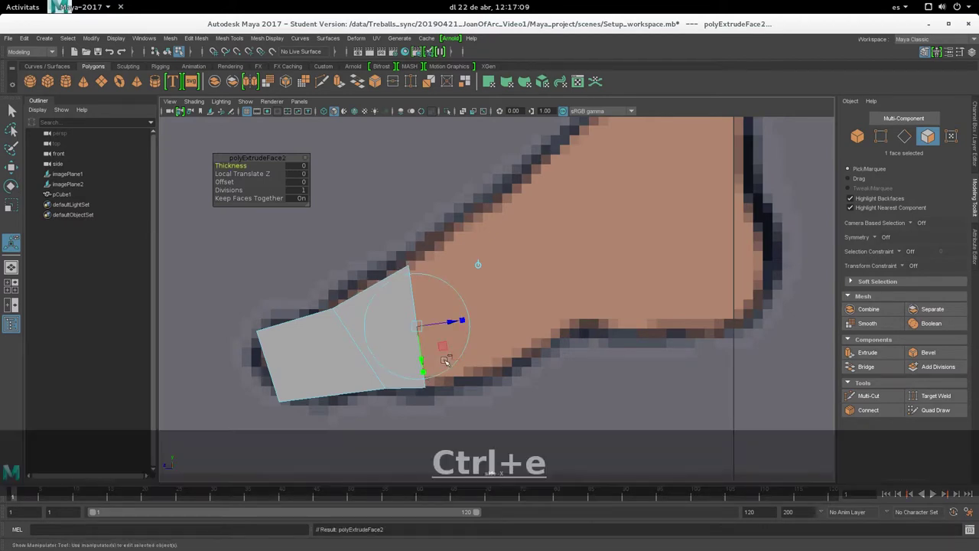
{"action": "mouse_move", "coordinate": [453, 322]}
{"action": "left_mouse_down"}
{"action": "mouse_move", "coordinate": [612, 316]}
{"action": "mouse_move", "coordinate": [575, 279]}
{"action": "left_mouse_up"}
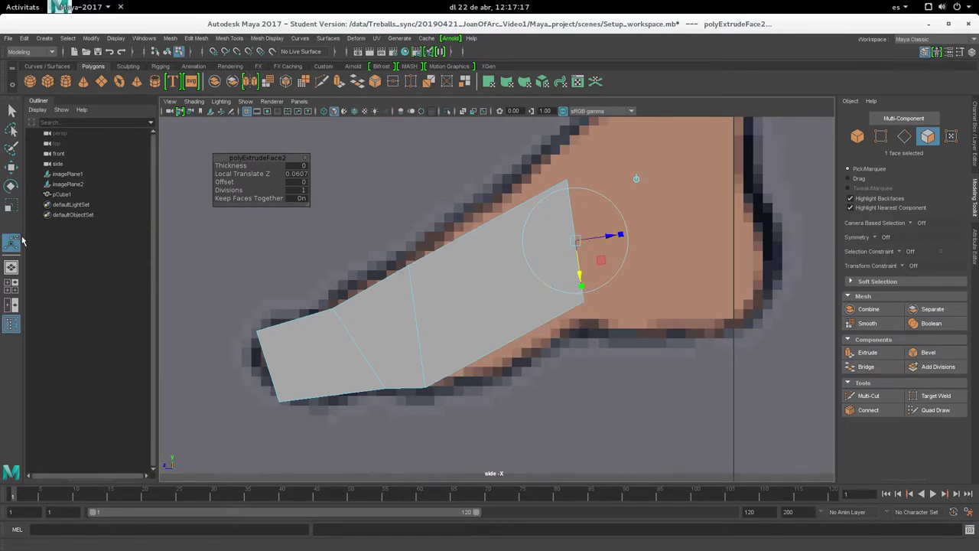
{"action": "key", "text": "e"}
{"action": "mouse_move", "coordinate": [603, 287]}
{"action": "left_mouse_down"}
{"action": "mouse_move", "coordinate": [598, 305]}
{"action": "mouse_move", "coordinate": [583, 268]}
{"action": "mouse_move", "coordinate": [573, 300]}
{"action": "left_mouse_up"}
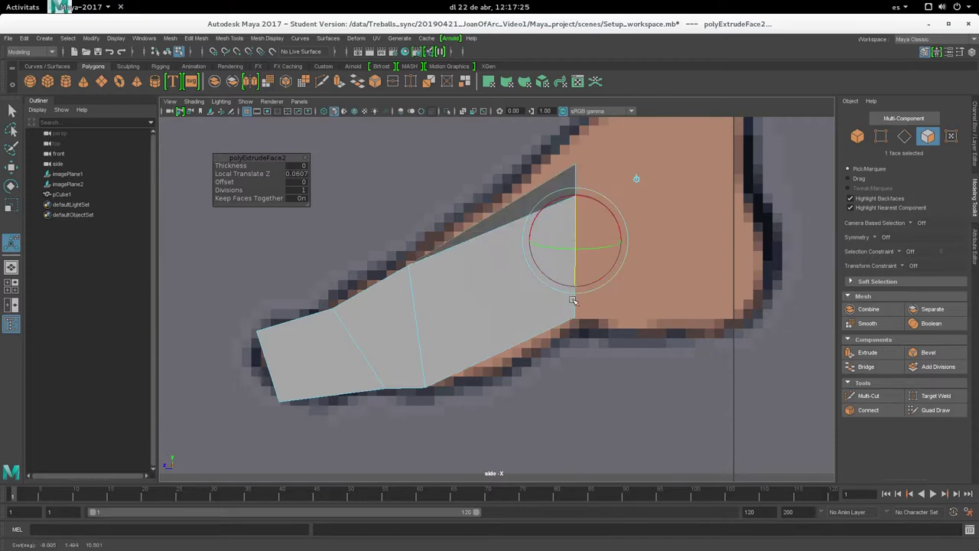
{"action": "key", "text": "ctrl+z"}
{"action": "key", "text": "ctrl+z"}
{"action": "key", "text": "ctrl+z"}
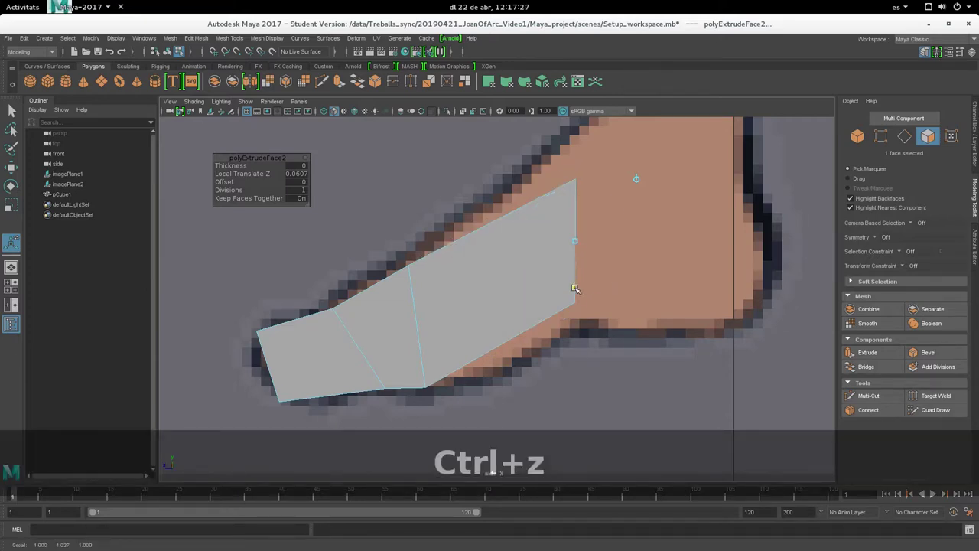
{"action": "key", "text": "ctrl+z"}
{"action": "key", "text": "ctrl+z"}
{"action": "key", "text": "t"}
{"action": "key", "text": "f"}
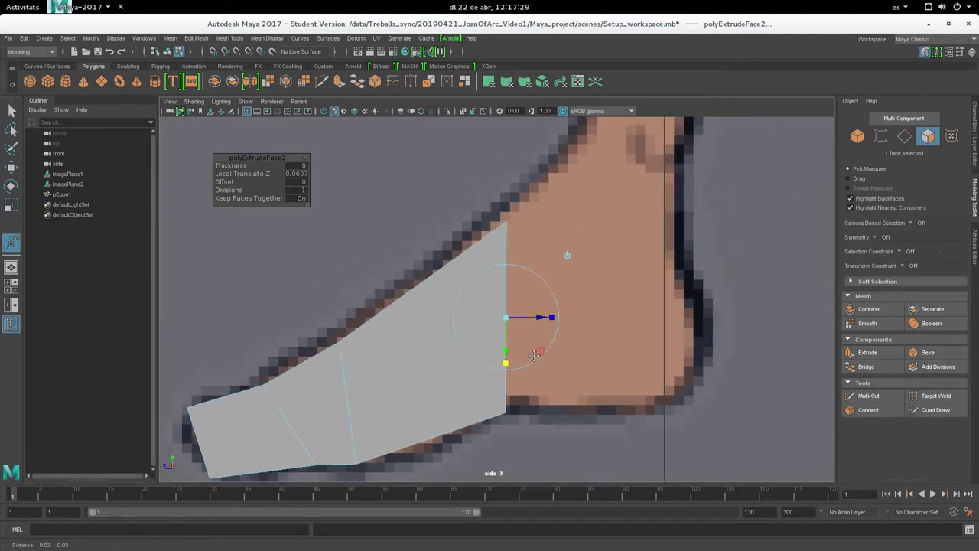
{"action": "mouse_move", "coordinate": [505, 356]}
{"action": "left_mouse_down"}
{"action": "mouse_move", "coordinate": [499, 337]}
{"action": "mouse_move", "coordinate": [545, 309]}
{"action": "mouse_move", "coordinate": [564, 314]}
{"action": "left_mouse_up"}
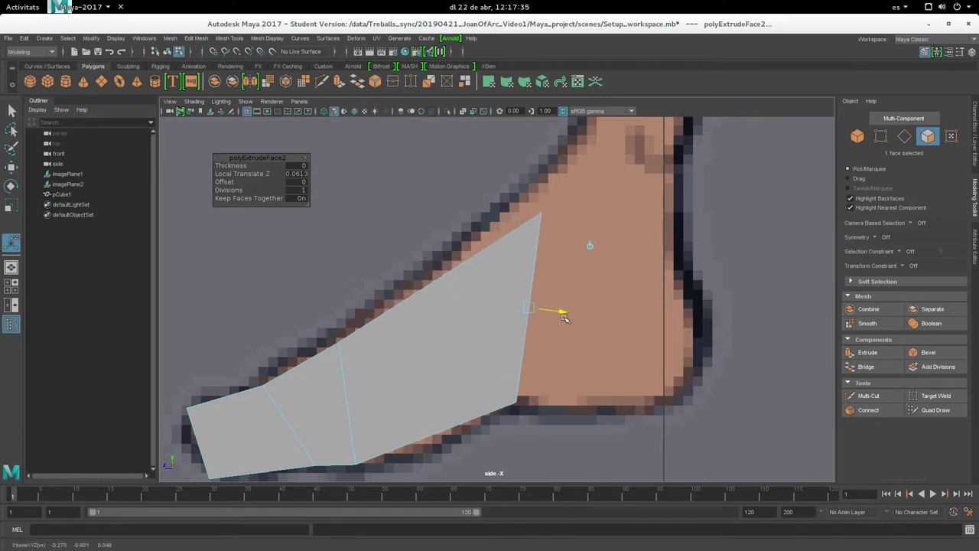
{"action": "left_click_drag", "start_coordinate": [525, 353], "coordinate": [533, 318]}
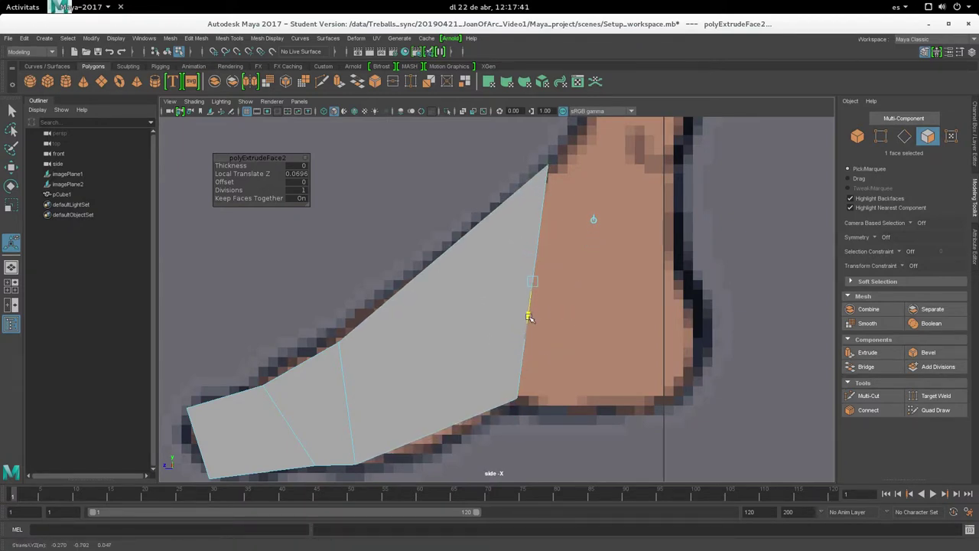
{"action": "left_click_drag", "start_coordinate": [532, 317], "coordinate": [529, 317]}
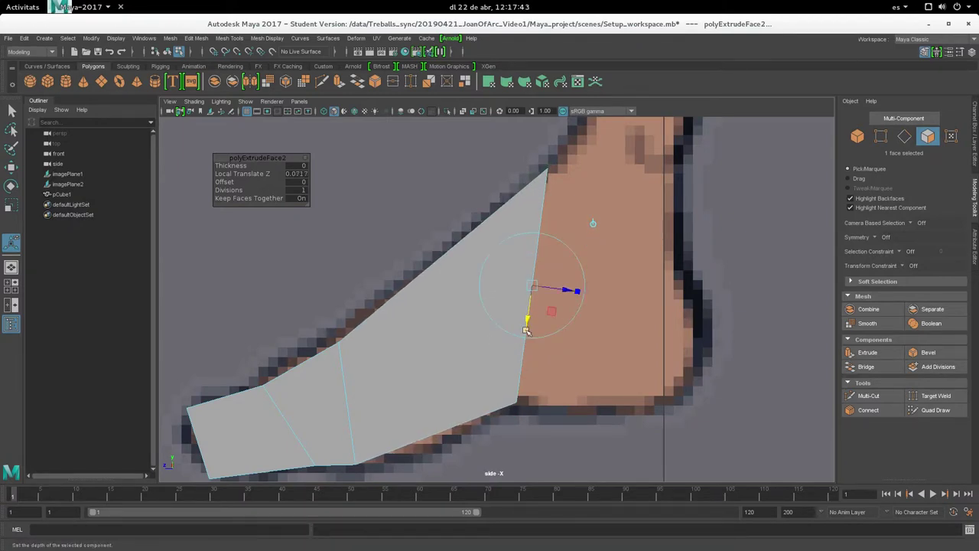
{"action": "middle_click_drag", "start_coordinate": [525, 337], "coordinate": [519, 358], "text": "alt"}
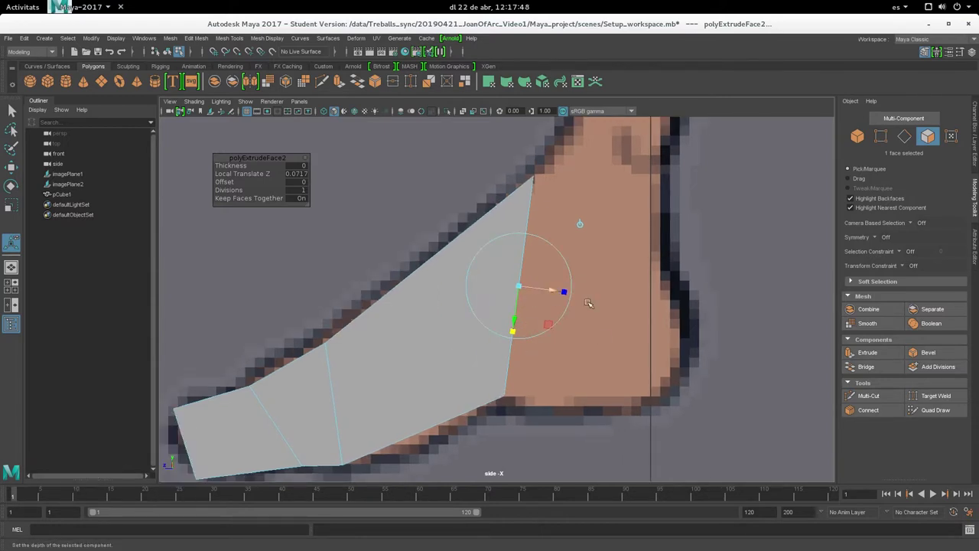
- Extrude a third segment back to the heel and start a fourth extrusion
{"action": "key", "text": "ctrl+e"}
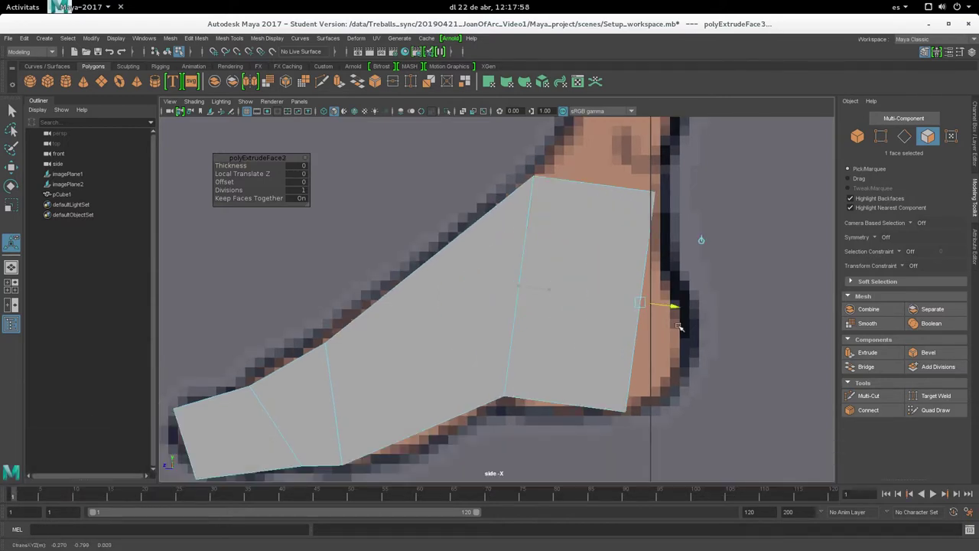
{"action": "left_click_drag", "start_coordinate": [571, 311], "coordinate": [650, 346]}
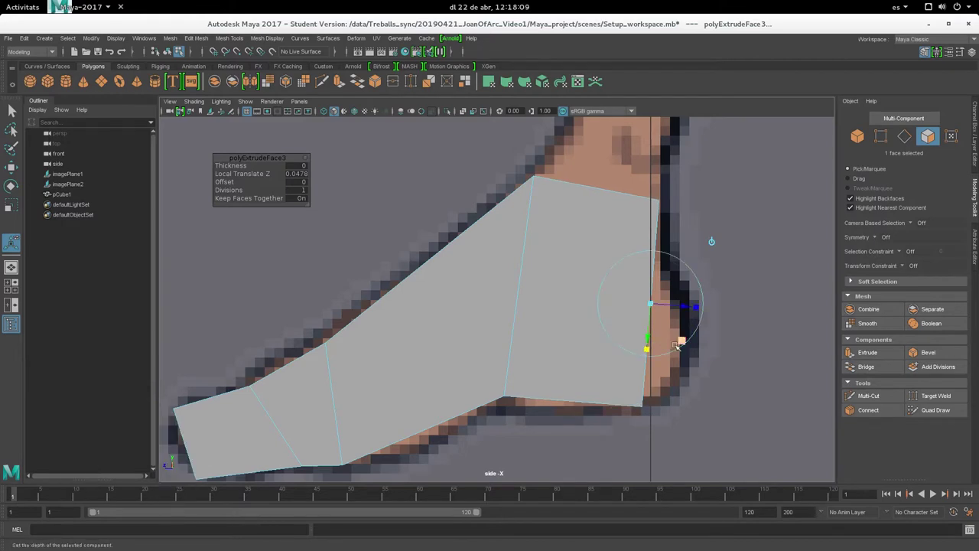
{"action": "mouse_move", "coordinate": [650, 346]}
{"action": "left_mouse_down"}
{"action": "mouse_move", "coordinate": [655, 334]}
{"action": "mouse_move", "coordinate": [703, 332]}
{"action": "left_mouse_up"}
{"action": "key", "text": "ctrl+e"}
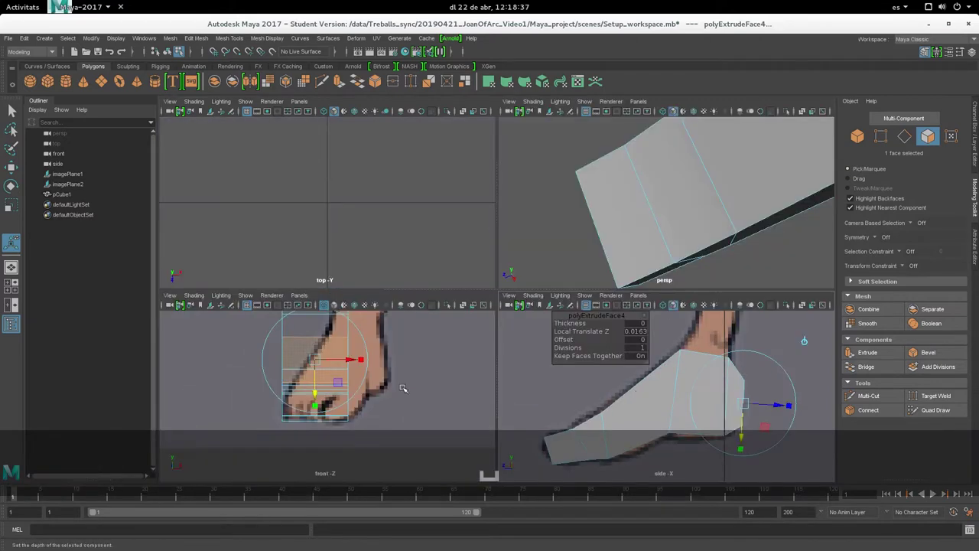
{"action": "scroll", "coordinate": [404, 389], "scroll_direction": "down", "scroll_amount": 2}
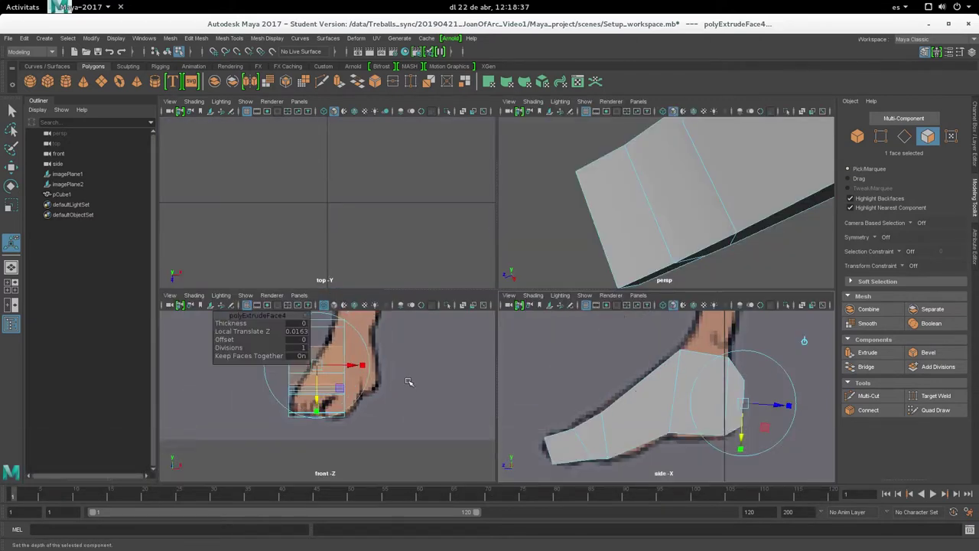
{"action": "key", "text": "4"}
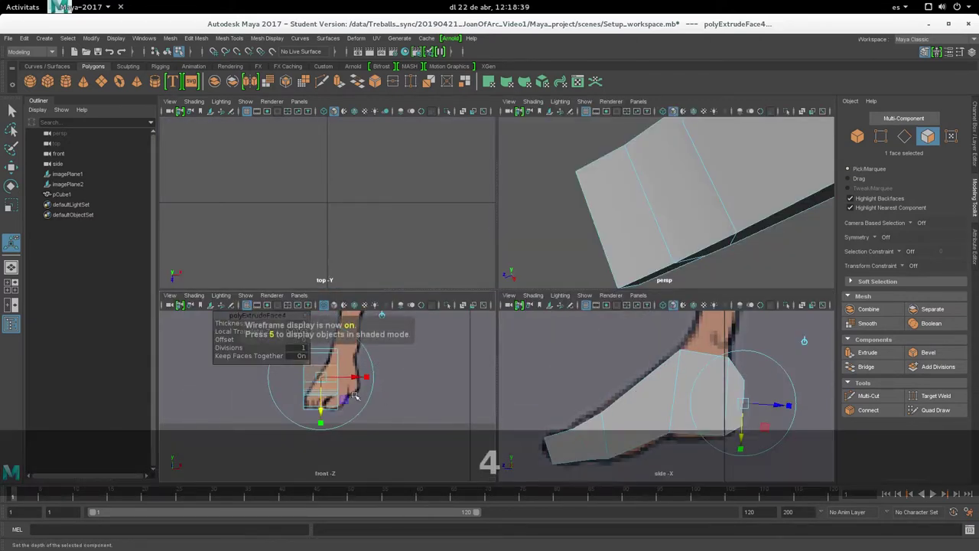
{"action": "key", "text": "5"}
{"action": "scroll", "coordinate": [382, 391], "scroll_direction": "up", "scroll_amount": 2}
{"action": "scroll", "coordinate": [378, 398], "scroll_direction": "up", "scroll_amount": 2}
{"action": "scroll", "coordinate": [375, 409], "scroll_direction": "up", "scroll_amount": 2}
{"action": "scroll", "coordinate": [375, 409], "scroll_direction": "down", "scroll_amount": 2}
{"action": "scroll", "coordinate": [681, 249], "scroll_direction": "down", "scroll_amount": 3}
{"action": "scroll", "coordinate": [681, 249], "scroll_direction": "down", "scroll_amount": 1}
{"action": "mouse_move", "coordinate": [682, 248]}
{"action": "left_mouse_down", "text": "alt"}
{"action": "mouse_move", "coordinate": [706, 237]}
{"action": "mouse_move", "coordinate": [695, 252]}
{"action": "mouse_move", "coordinate": [715, 278]}
{"action": "mouse_move", "coordinate": [734, 252]}
{"action": "left_mouse_up", "text": "alt"}
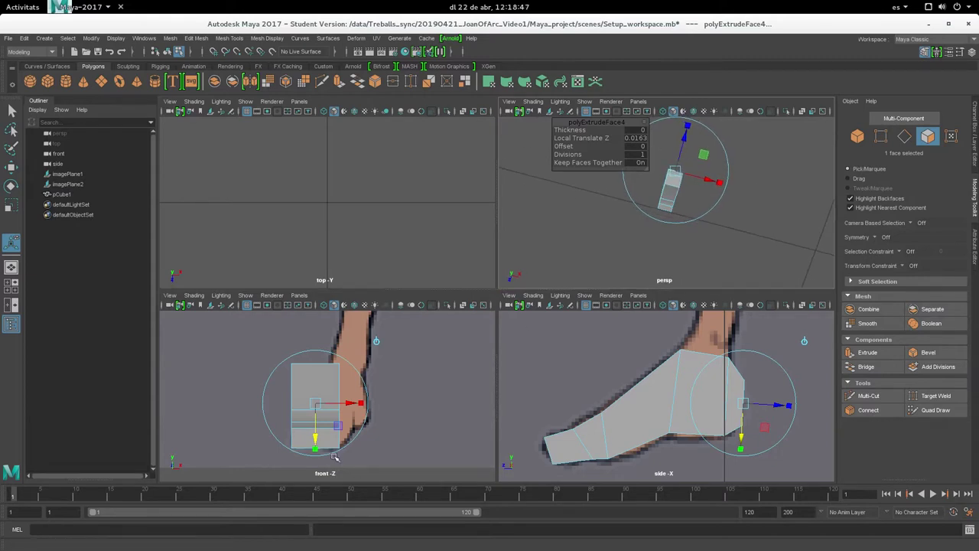
{"action": "key", "text": "w"}
{"action": "scroll", "coordinate": [290, 417], "scroll_direction": "up", "scroll_amount": 1}
{"action": "scroll", "coordinate": [299, 413], "scroll_direction": "up", "scroll_amount": 1}
{"action": "scroll", "coordinate": [306, 407], "scroll_direction": "down", "scroll_amount": 1}
{"action": "scroll", "coordinate": [311, 403], "scroll_direction": "up", "scroll_amount": 1}
{"action": "scroll", "coordinate": [314, 405], "scroll_direction": "up", "scroll_amount": 1}
{"action": "scroll", "coordinate": [318, 412], "scroll_direction": "down", "scroll_amount": 1}
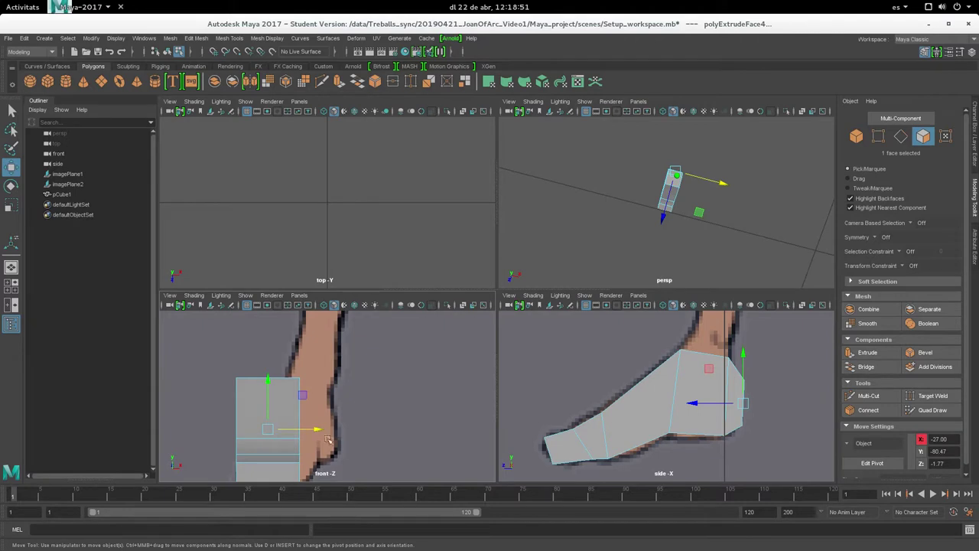
{"action": "scroll", "coordinate": [320, 404], "scroll_direction": "up", "scroll_amount": 1}
{"action": "scroll", "coordinate": [337, 405], "scroll_direction": "down", "scroll_amount": 1}
{"action": "key", "text": "space"}
{"action": "scroll", "coordinate": [413, 356], "scroll_direction": "down", "scroll_amount": 1}
{"action": "middle_click_drag", "start_coordinate": [497, 336], "coordinate": [531, 317], "text": "alt"}
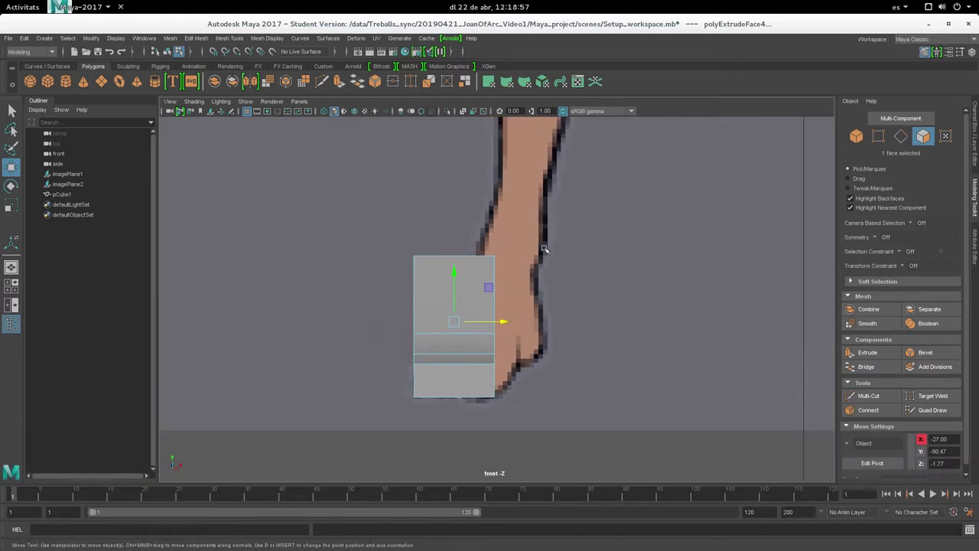
{"action": "middle_click_drag", "start_coordinate": [543, 248], "coordinate": [560, 306], "text": "alt"}
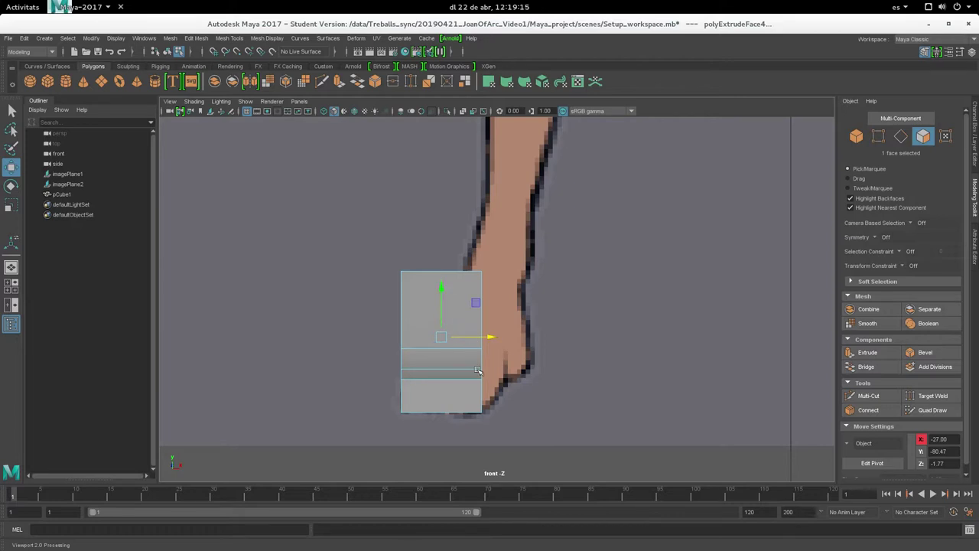
{"action": "key", "text": "space"}
{"action": "middle_click_drag", "start_coordinate": [368, 217], "coordinate": [373, 217], "text": "alt"}
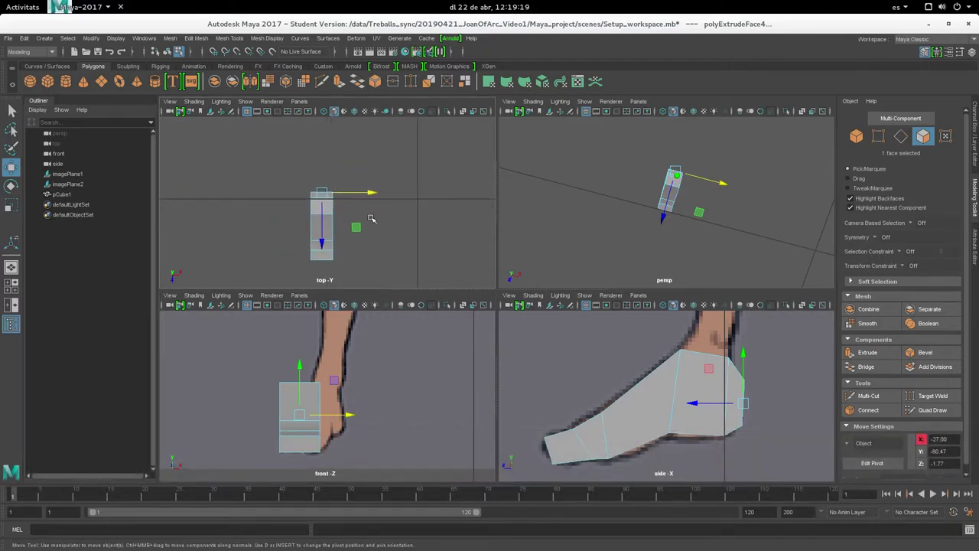
- Select all faces of the foot mesh and set the Rotate tool's Axis Orientation to Object
{"action": "left_click_drag", "start_coordinate": [412, 269], "coordinate": [234, 149]}
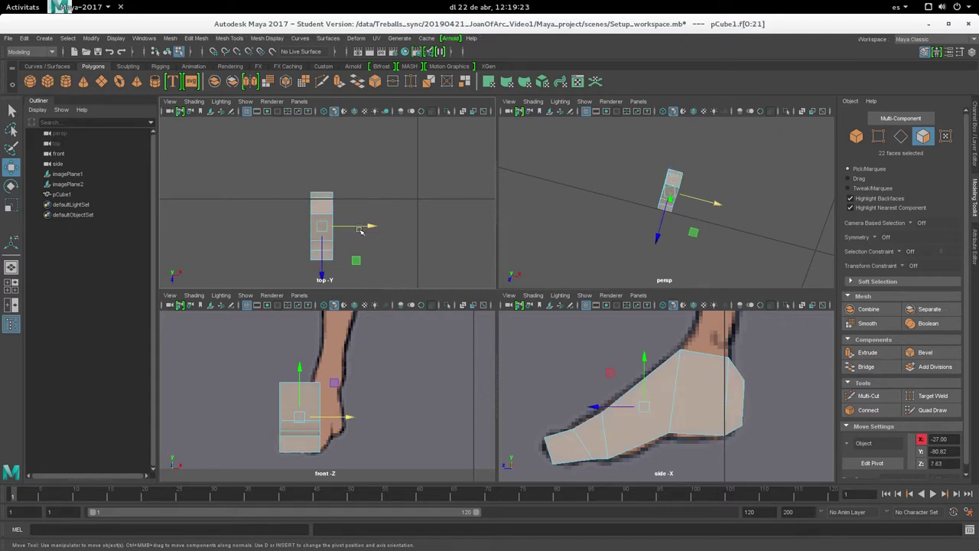
{"action": "key", "text": "e"}
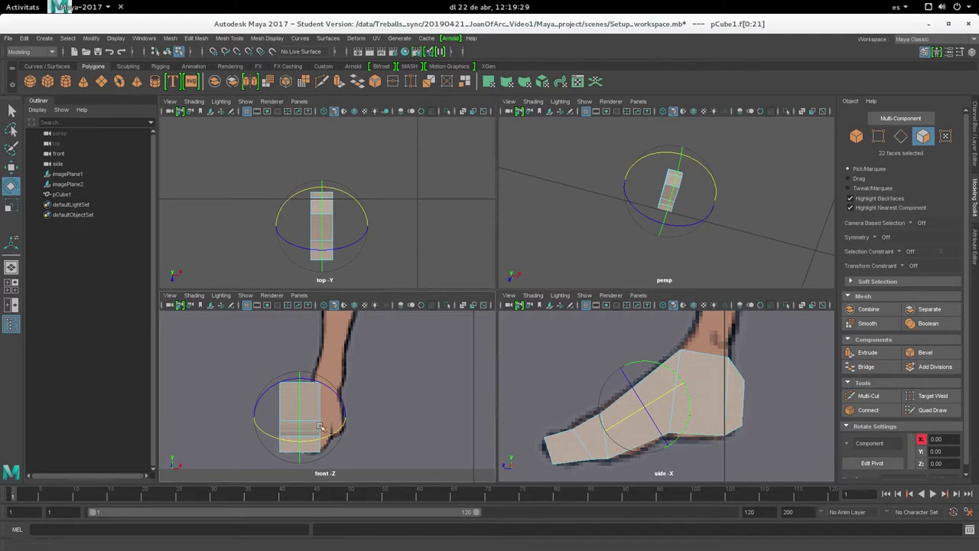
{"action": "double_click", "coordinate": [11, 187]}
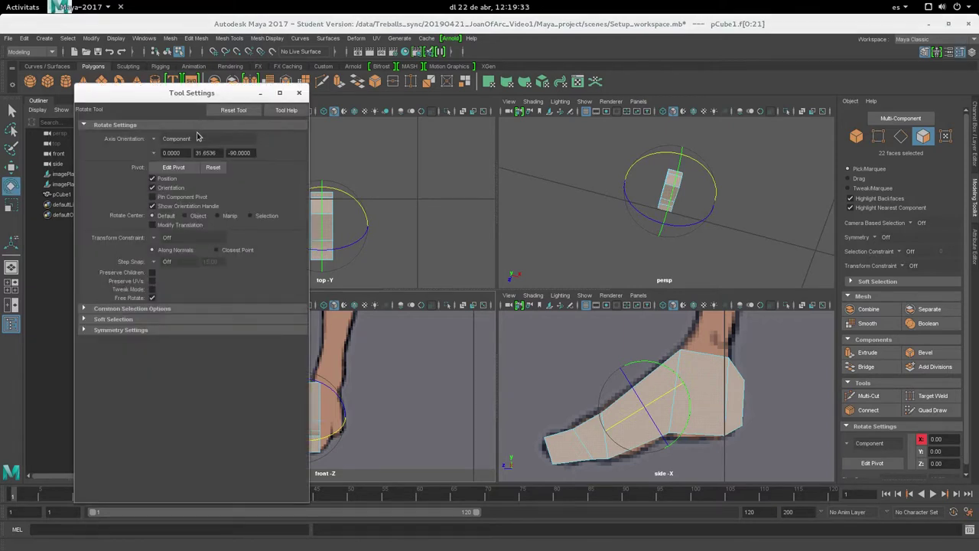
{"action": "left_click", "coordinate": [156, 140]}
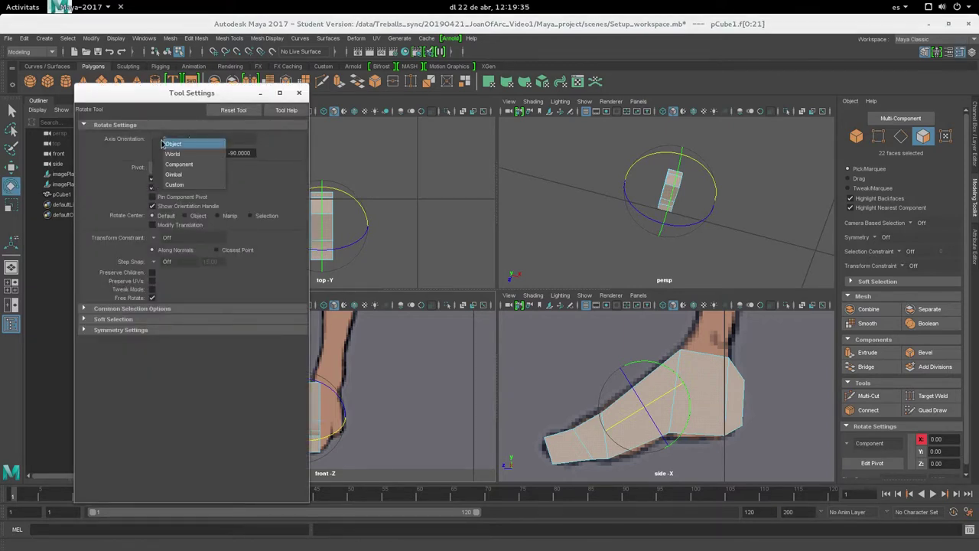
{"action": "left_click", "coordinate": [171, 144]}
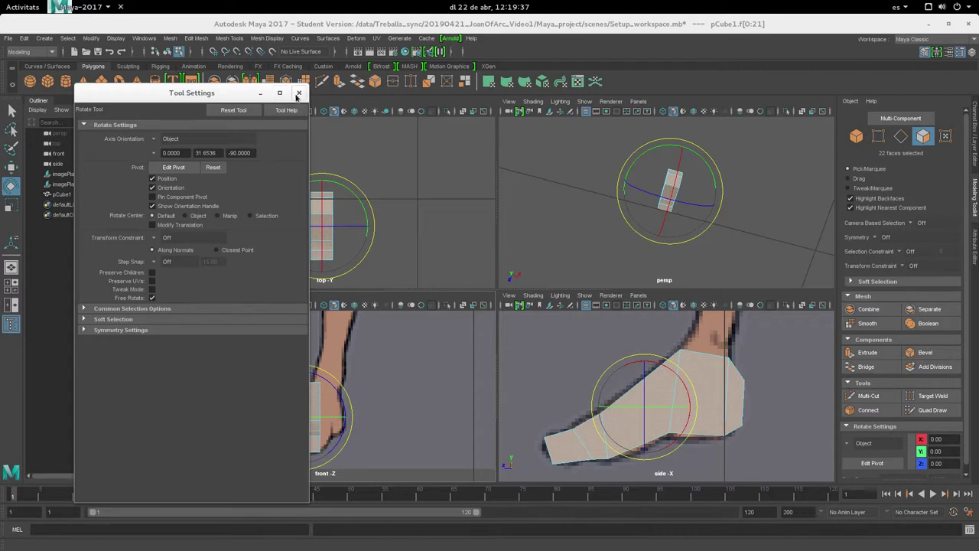
{"action": "left_click", "coordinate": [298, 93]}
- Tilt the whole mesh as a trial rotation, then undo it
{"action": "left_click_drag", "start_coordinate": [374, 206], "coordinate": [366, 232]}
{"action": "key", "text": "w"}
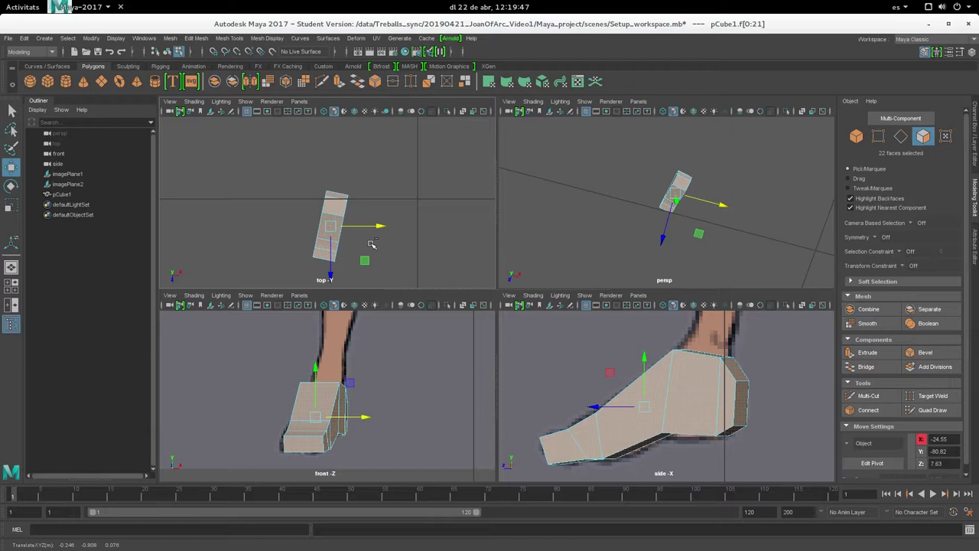
{"action": "key", "text": "ctrl+z"}
{"action": "key", "text": "ctrl+z"}
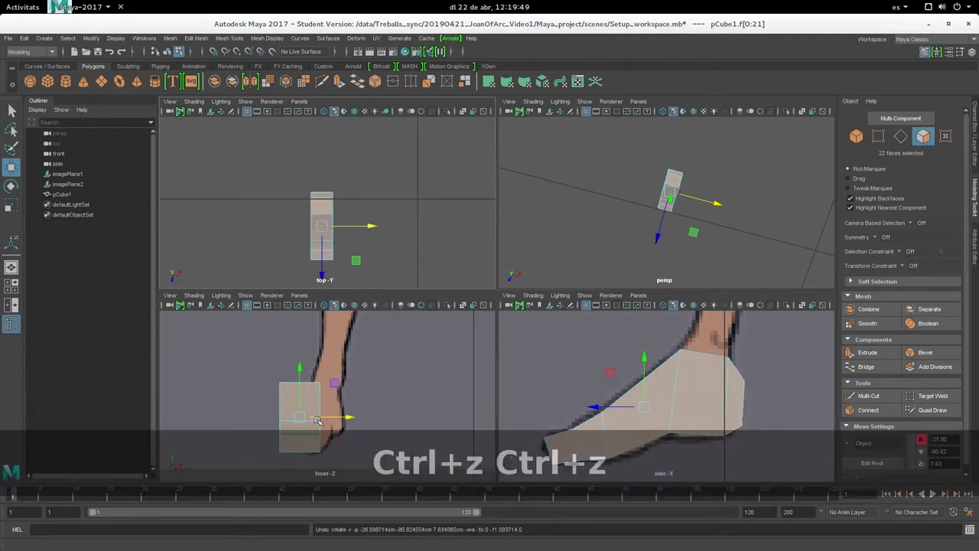
{"action": "scroll", "coordinate": [372, 252], "scroll_direction": "up", "scroll_amount": 1}
{"action": "scroll", "coordinate": [379, 241], "scroll_direction": "up", "scroll_amount": 2}
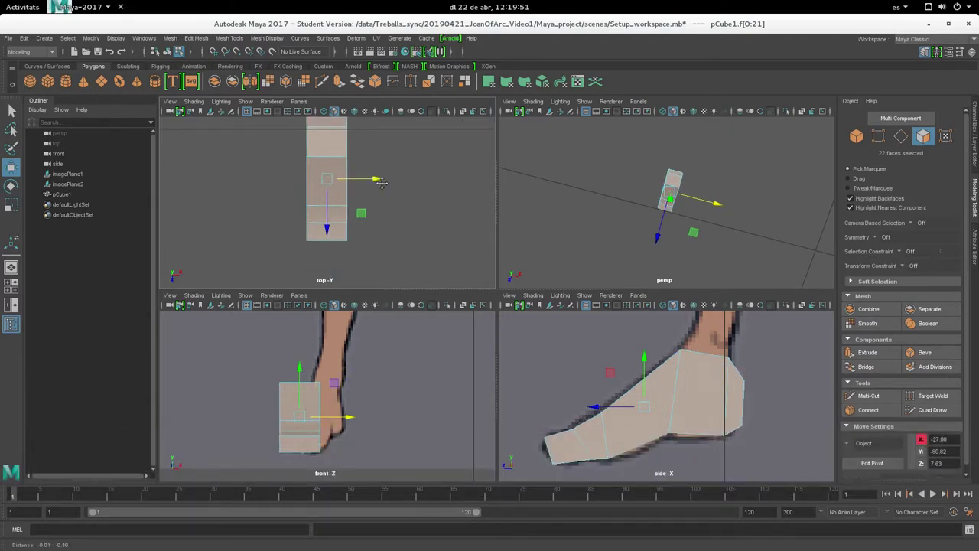
{"action": "scroll", "coordinate": [386, 227], "scroll_direction": "up", "scroll_amount": 2}
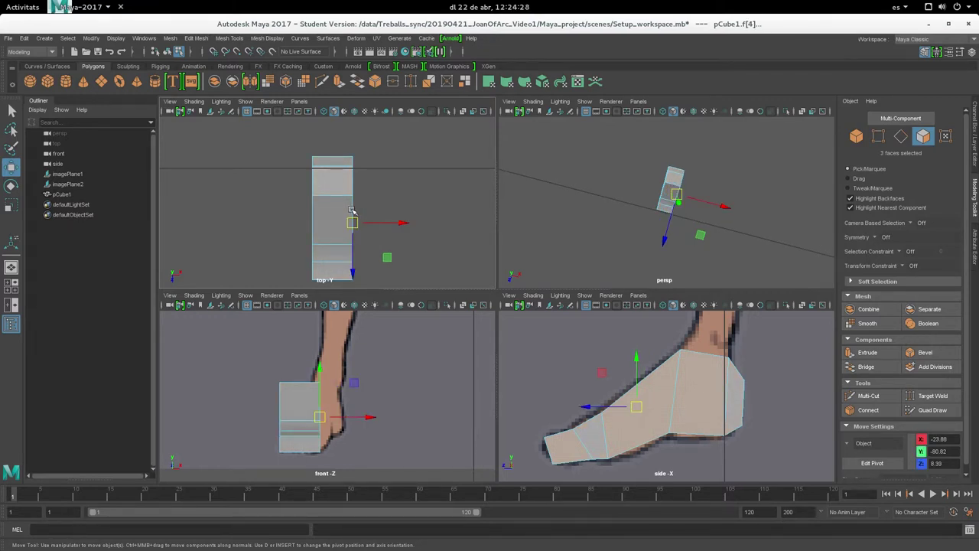
{"action": "middle_click_drag", "start_coordinate": [359, 212], "coordinate": [385, 213], "text": "alt"}
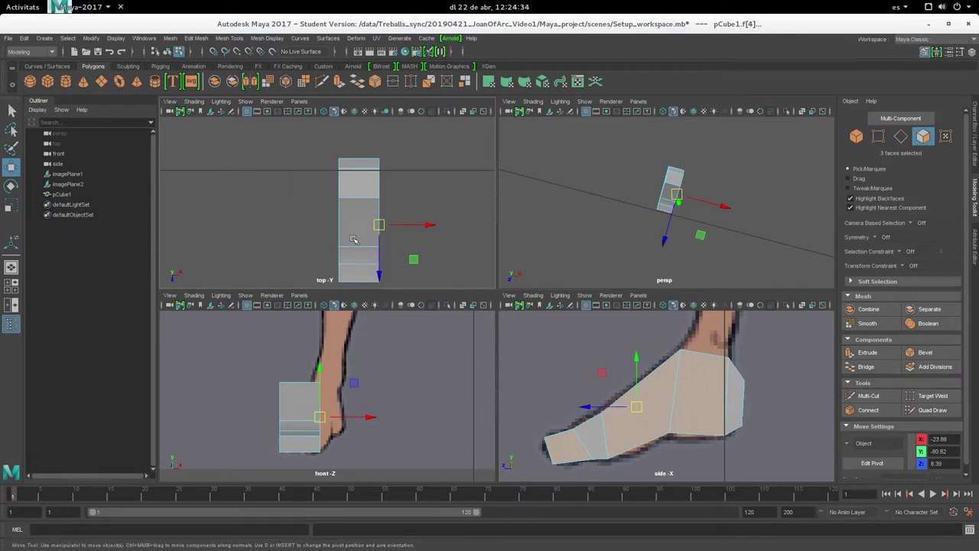
{"action": "middle_click_drag", "start_coordinate": [353, 240], "coordinate": [323, 215], "text": "alt"}
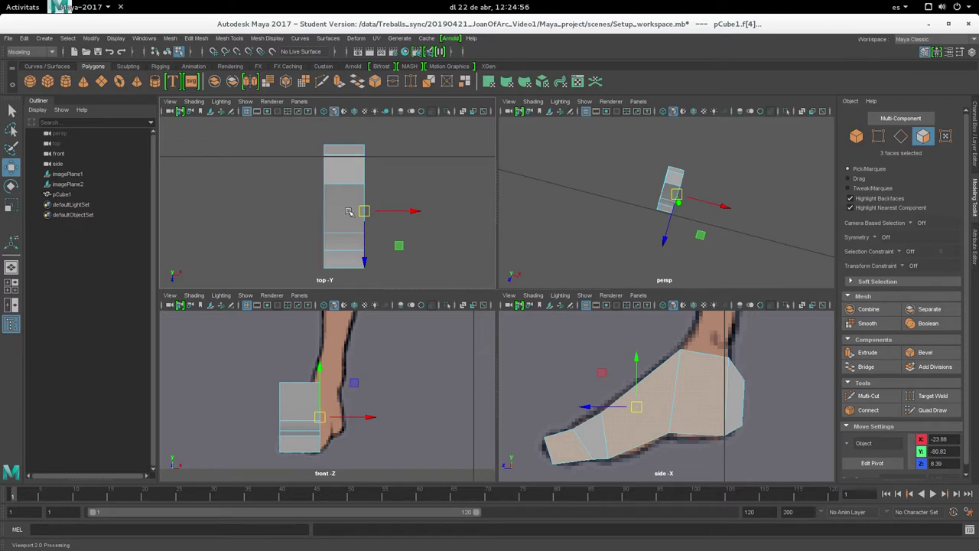
{"action": "left_click", "coordinate": [399, 245]}
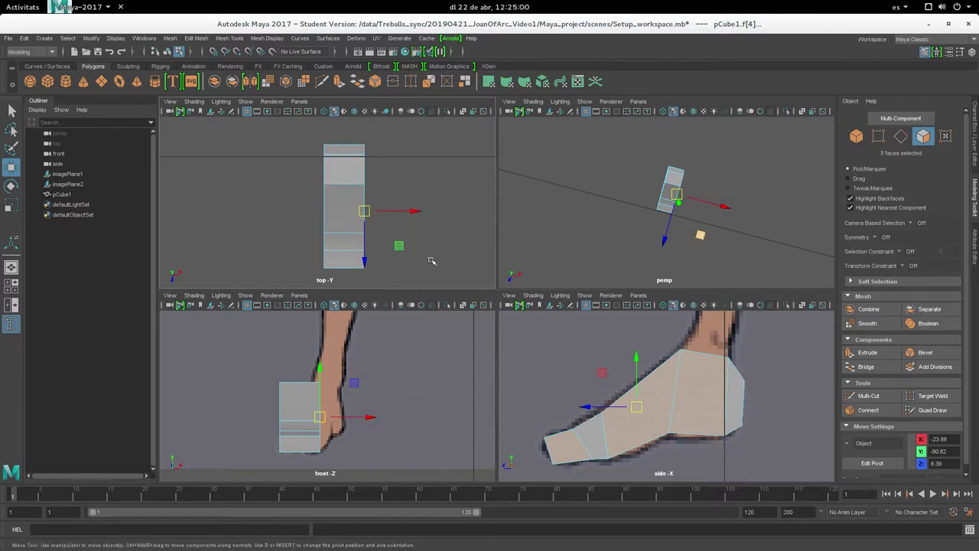
{"action": "mouse_move", "coordinate": [735, 200]}
{"action": "left_mouse_down", "text": "alt"}
{"action": "mouse_move", "coordinate": [818, 222]}
{"action": "mouse_move", "coordinate": [727, 182]}
{"action": "mouse_move", "coordinate": [640, 237]}
{"action": "mouse_move", "coordinate": [730, 220]}
{"action": "left_mouse_up", "text": "alt"}
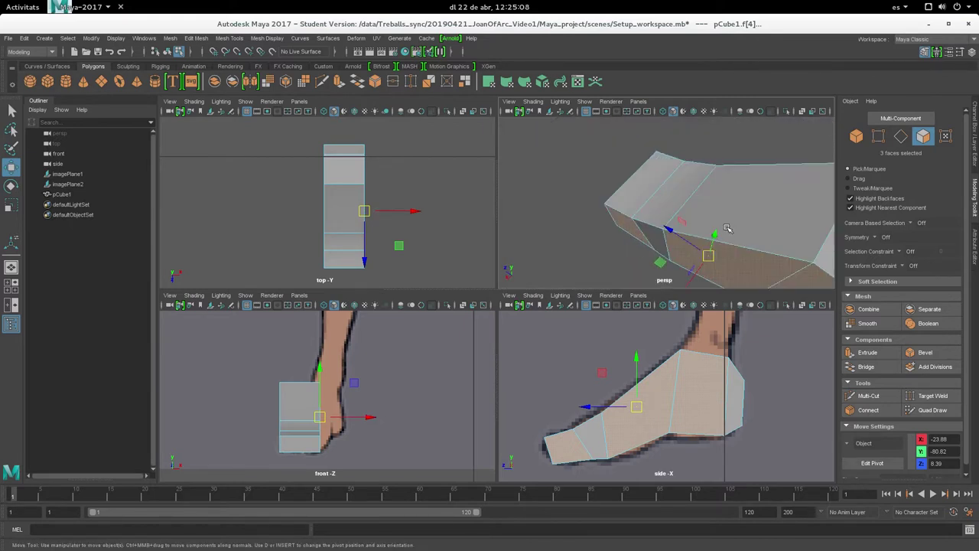
- Select the loop of four upper leg faces and orbit the perspective view to see the leg
{"action": "key", "text": "ctrl+shift+a"}
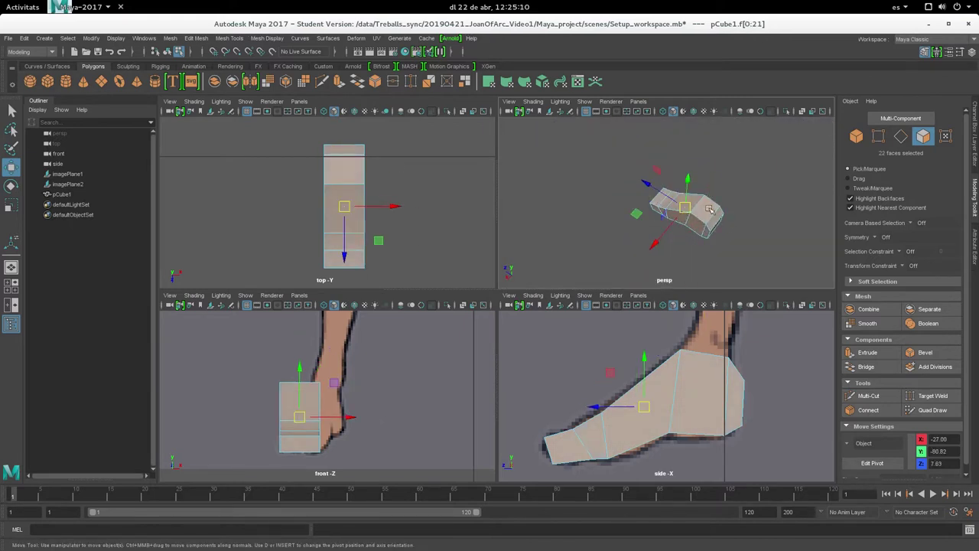
{"action": "left_click", "coordinate": [702, 220]}
{"action": "double_click", "coordinate": [703, 225]}
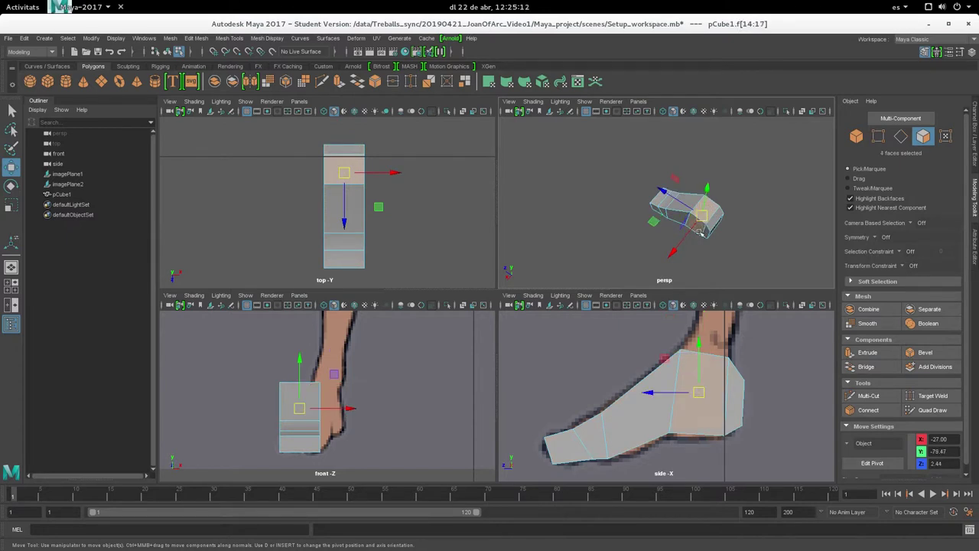
{"action": "mouse_move", "coordinate": [700, 233]}
{"action": "left_mouse_down", "text": "alt"}
{"action": "mouse_move", "coordinate": [578, 197]}
{"action": "mouse_move", "coordinate": [779, 202]}
{"action": "mouse_move", "coordinate": [721, 217]}
{"action": "left_mouse_up", "text": "alt"}
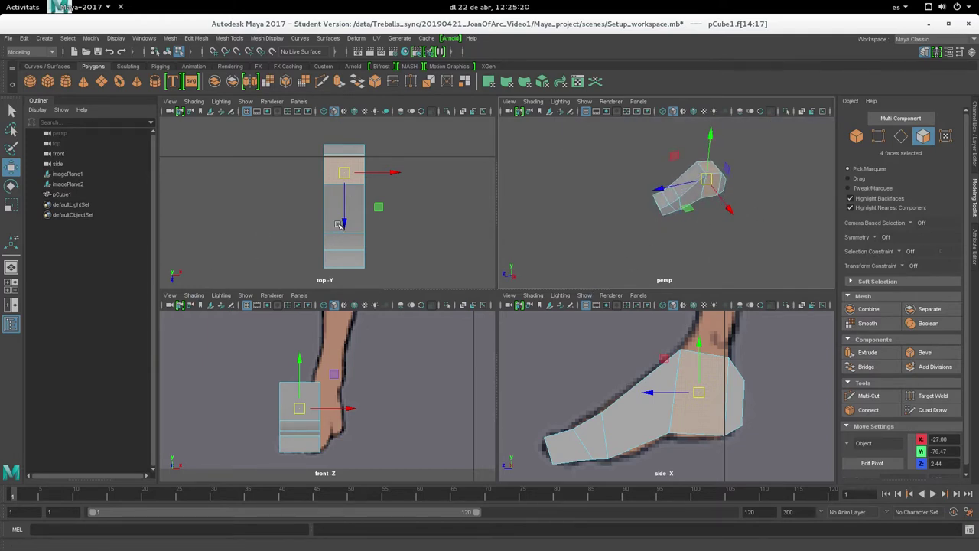
- Turn on Soft Select with a smaller falloff radius and slide the upper faces right along X
{"action": "key", "text": "b"}
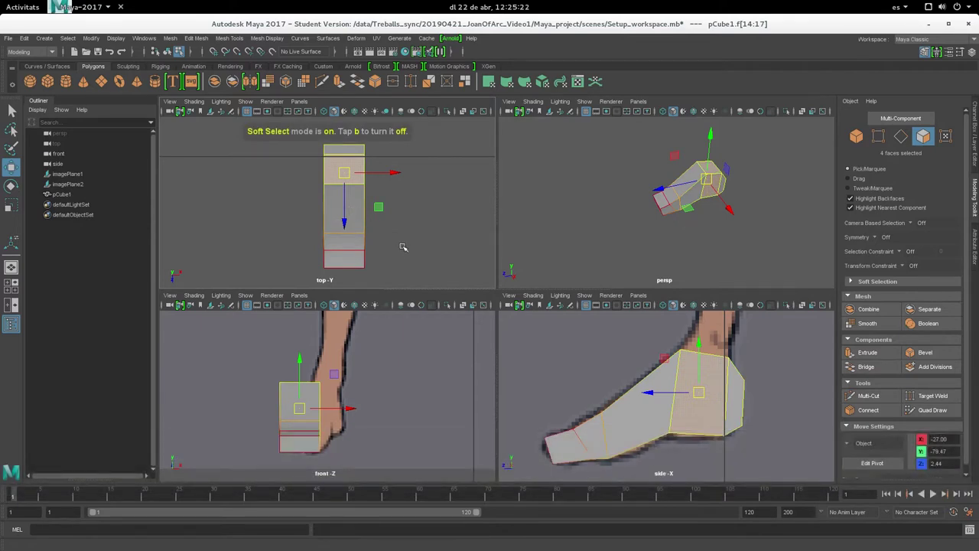
{"action": "key", "text": "b"}
{"action": "left_click_drag", "start_coordinate": [400, 250], "coordinate": [359, 223]}
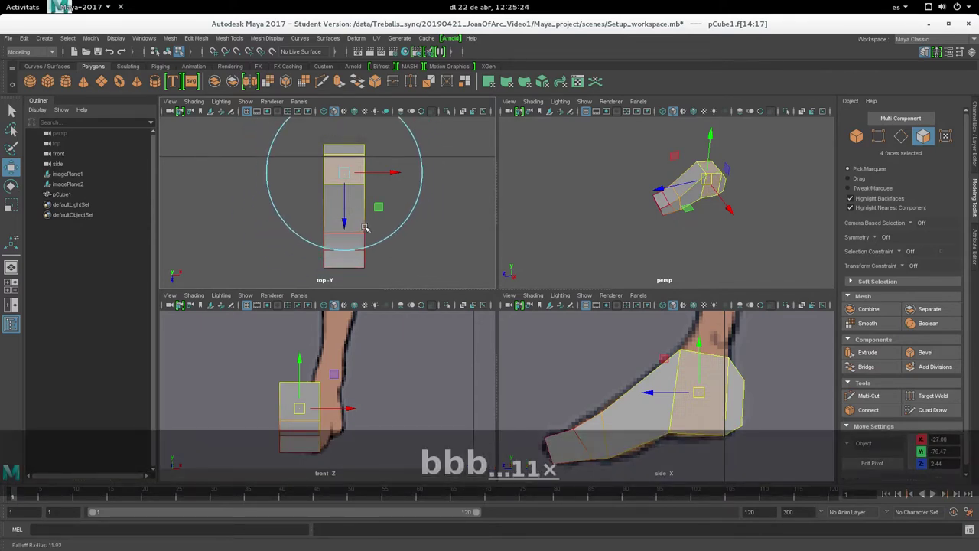
{"action": "mouse_move", "coordinate": [393, 173]}
{"action": "left_mouse_down"}
{"action": "mouse_move", "coordinate": [410, 179]}
{"action": "mouse_move", "coordinate": [393, 177]}
{"action": "left_mouse_up"}
{"action": "mouse_move", "coordinate": [395, 178]}
{"action": "left_mouse_down"}
{"action": "mouse_move", "coordinate": [419, 175]}
{"action": "mouse_move", "coordinate": [393, 175]}
{"action": "mouse_move", "coordinate": [402, 189]}
{"action": "mouse_move", "coordinate": [394, 184]}
{"action": "mouse_move", "coordinate": [413, 184]}
{"action": "mouse_move", "coordinate": [411, 175]}
{"action": "left_mouse_up"}
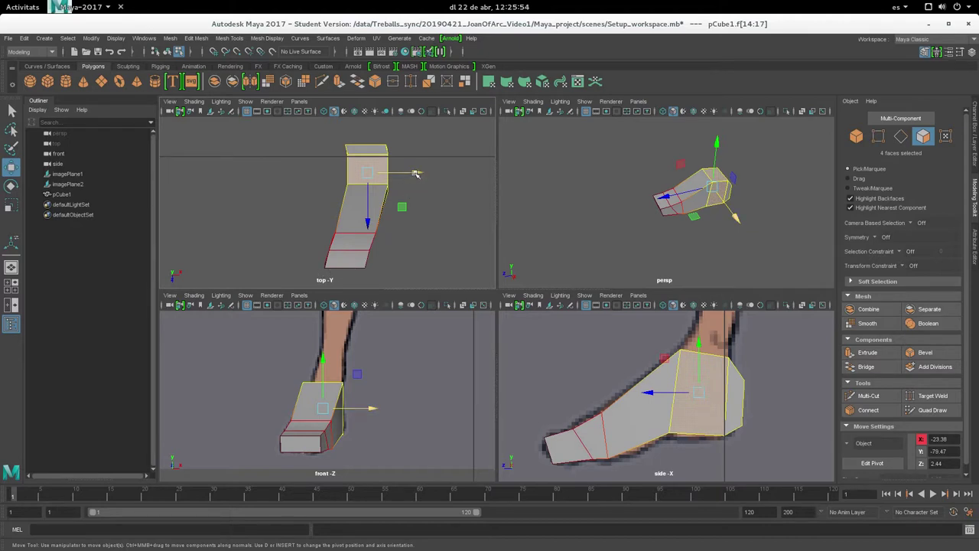
- In vertex mode with Soft Select off, shift two leg-side vertices sideways to fit the reference
{"action": "key", "text": "F9"}
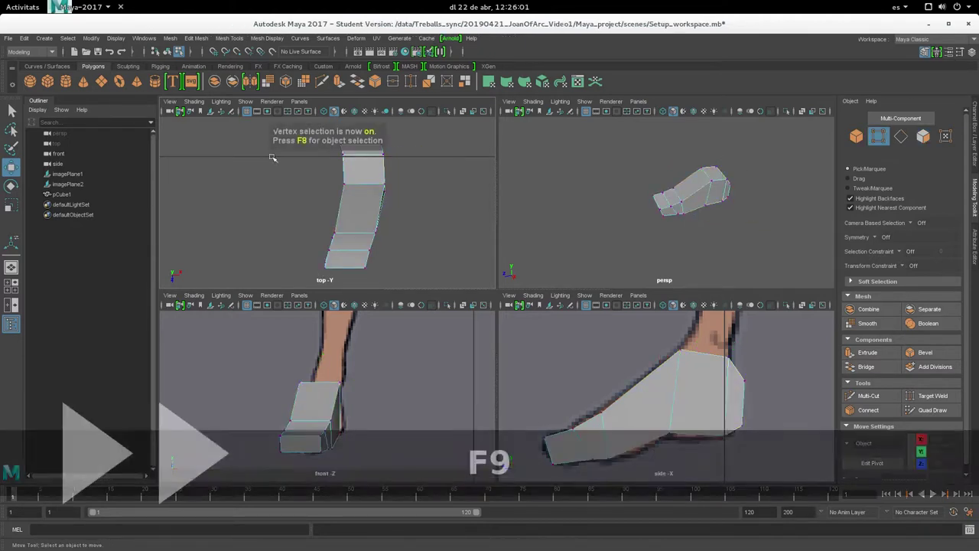
{"action": "key", "text": "b"}
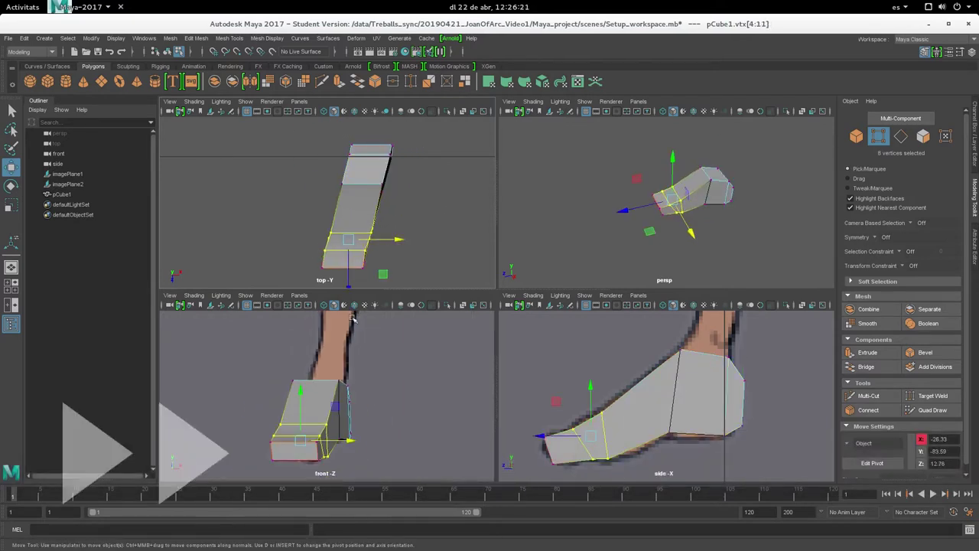
{"action": "key", "text": "ctrl+z"}
{"action": "key", "text": "b"}
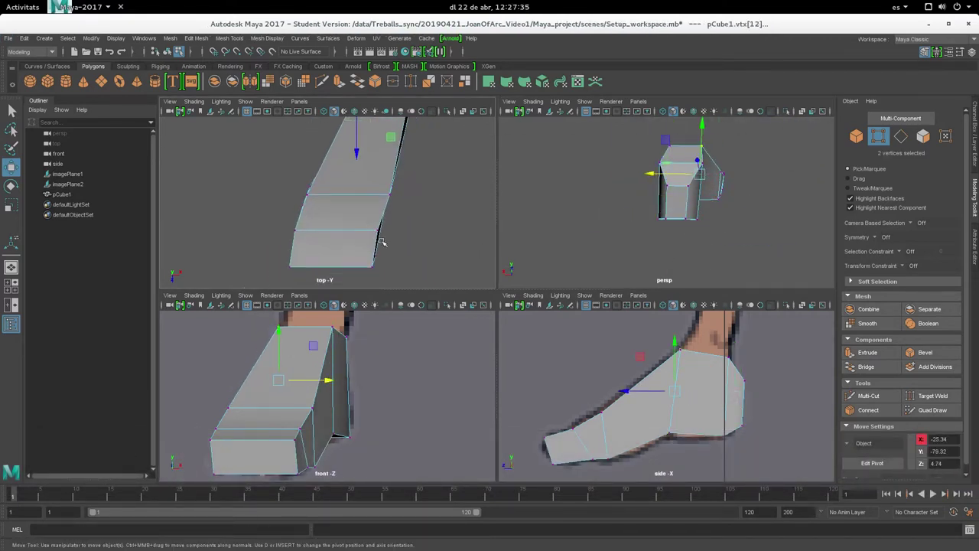
{"action": "left_click_drag", "start_coordinate": [351, 210], "coordinate": [350, 208]}
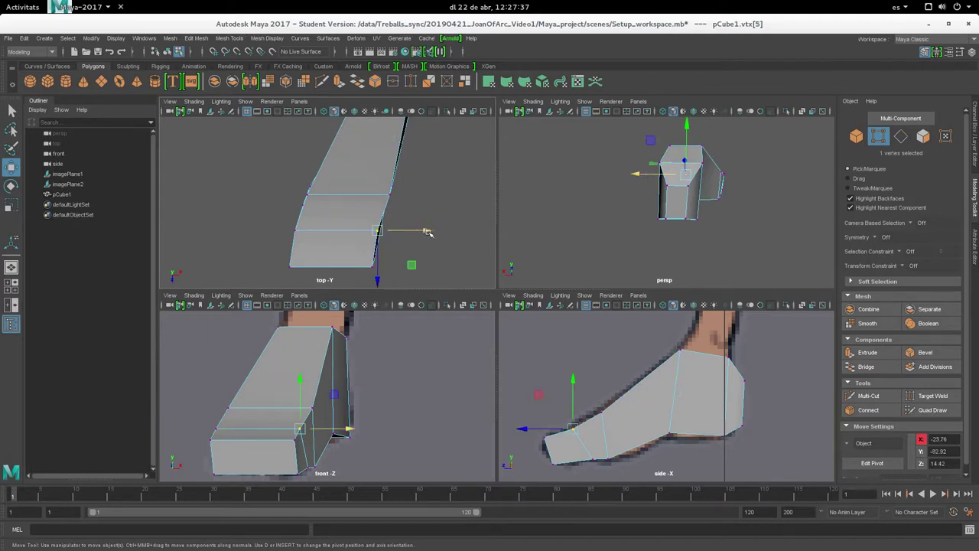
{"action": "left_click", "coordinate": [312, 470], "text": "shift"}
{"action": "left_click_drag", "start_coordinate": [434, 220], "coordinate": [436, 220]}
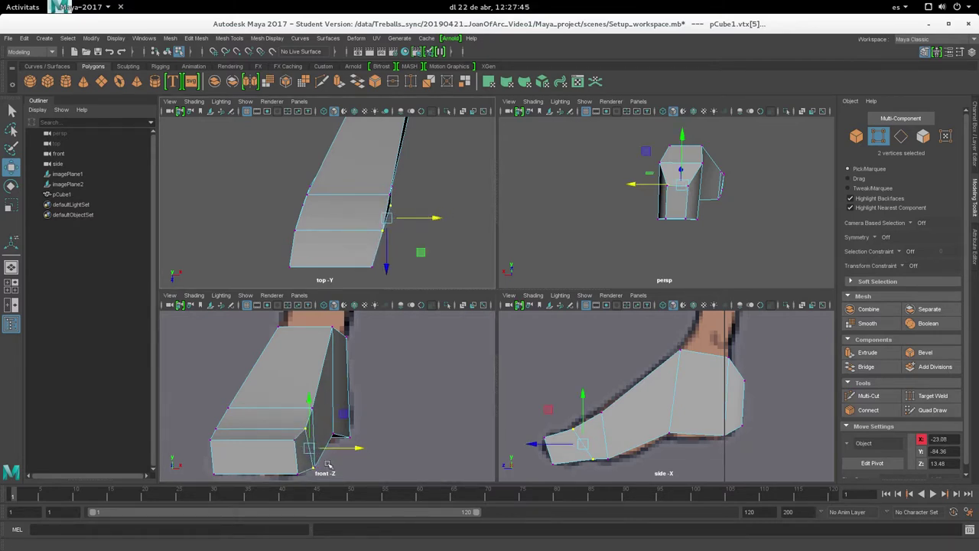
{"action": "left_click", "coordinate": [314, 409]}
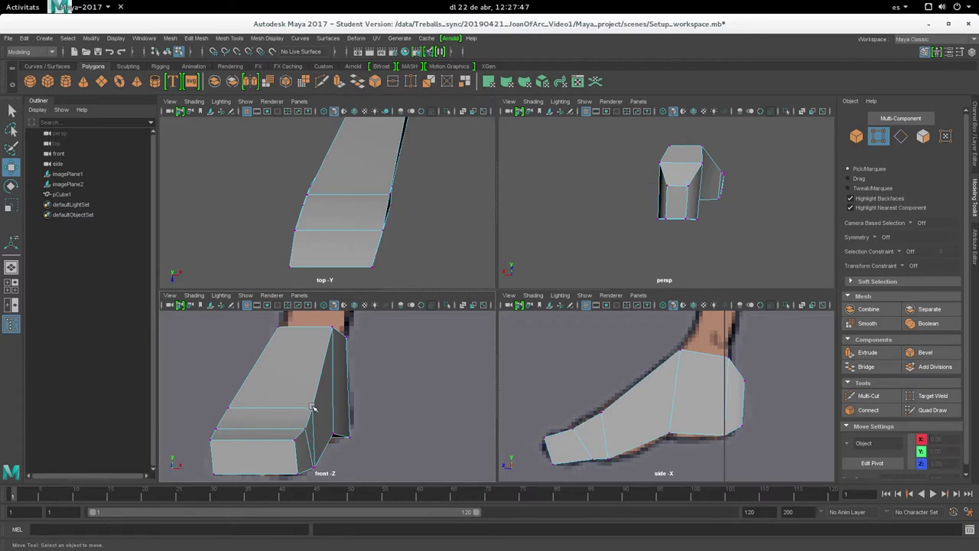
- Try nudging the bottom foot vertex along X, then undo the nudge
{"action": "left_click", "coordinate": [312, 408]}
{"action": "scroll", "coordinate": [393, 281], "scroll_direction": "up", "scroll_amount": 3}
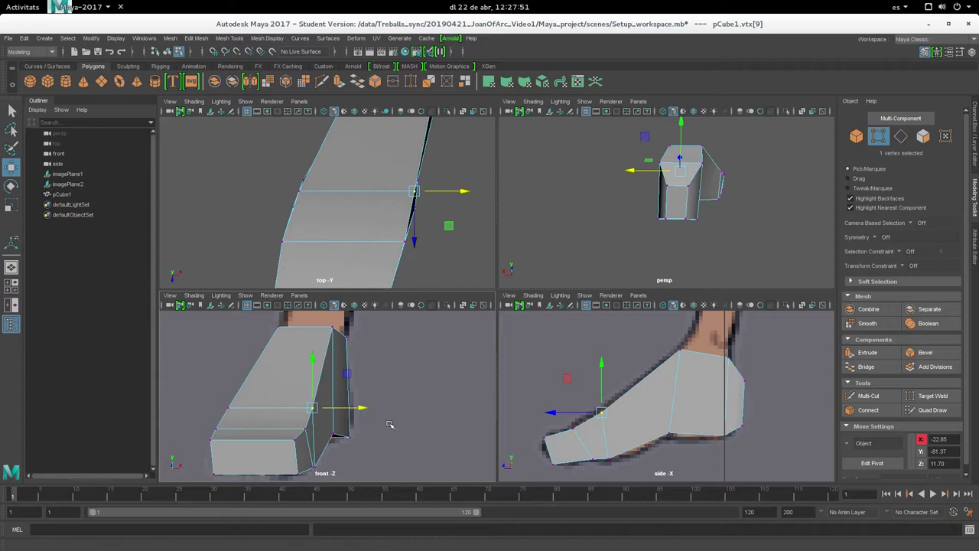
{"action": "left_click", "coordinate": [608, 460]}
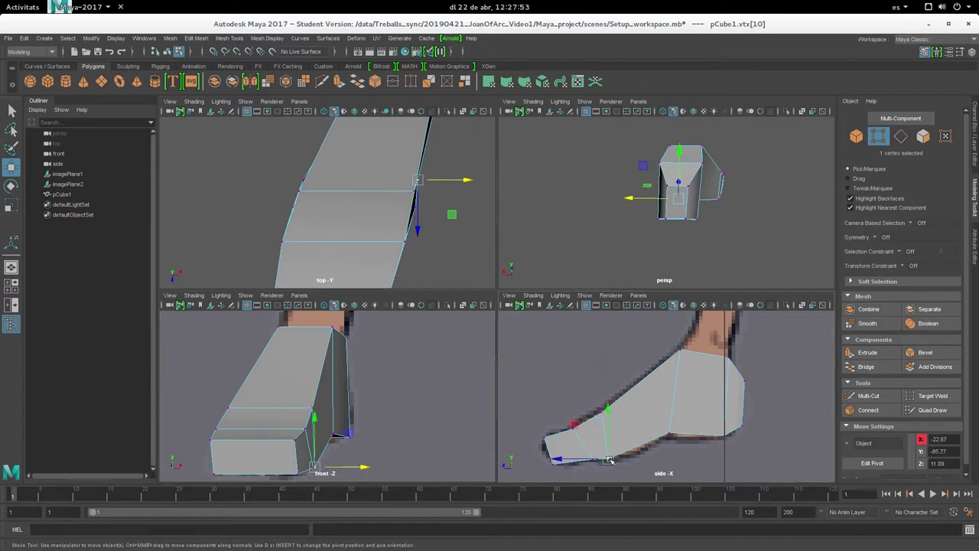
{"action": "left_click_drag", "start_coordinate": [365, 468], "coordinate": [372, 467]}
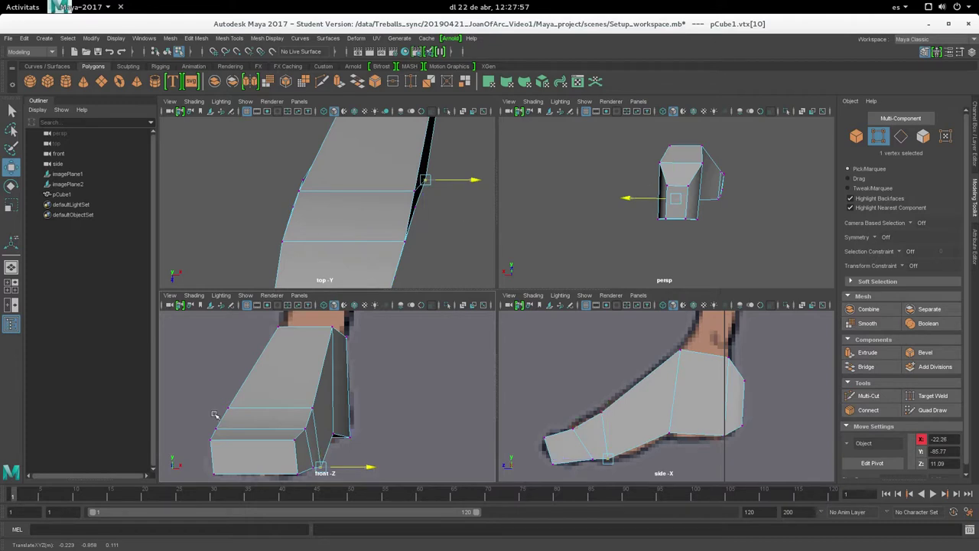
{"action": "key", "text": "ctrl+z"}
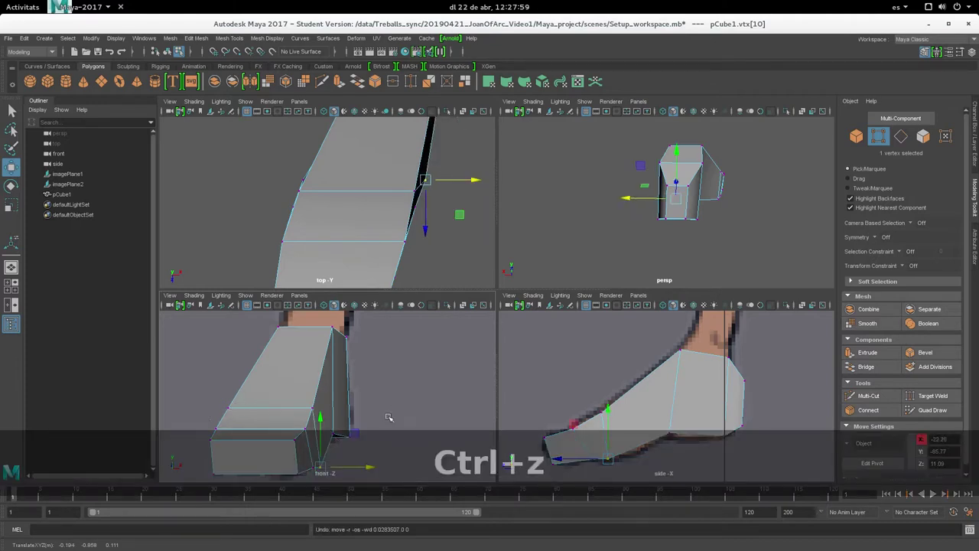
- Lower the bottom-left foot vertex and select the toe block's left-side vertices
{"action": "left_click", "coordinate": [213, 441]}
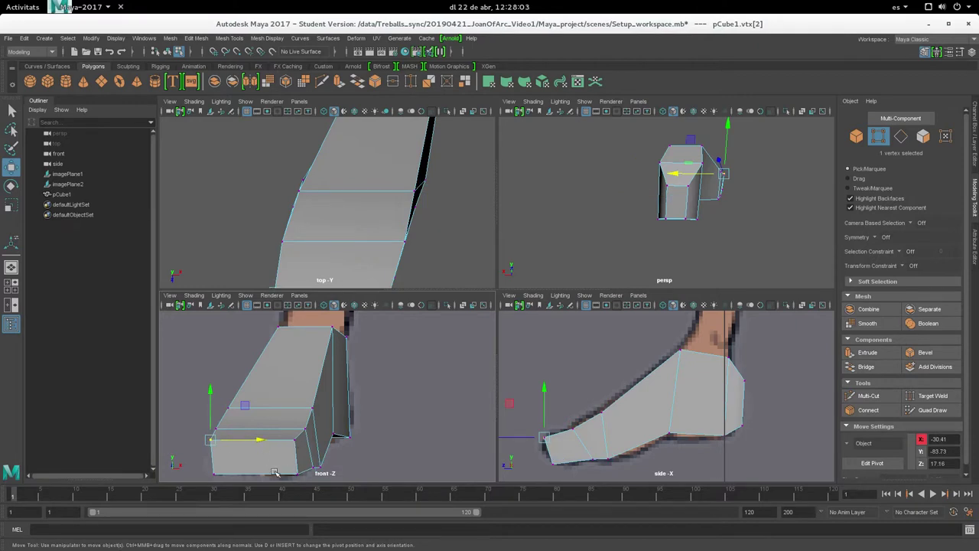
{"action": "left_click_drag", "start_coordinate": [208, 412], "coordinate": [212, 427]}
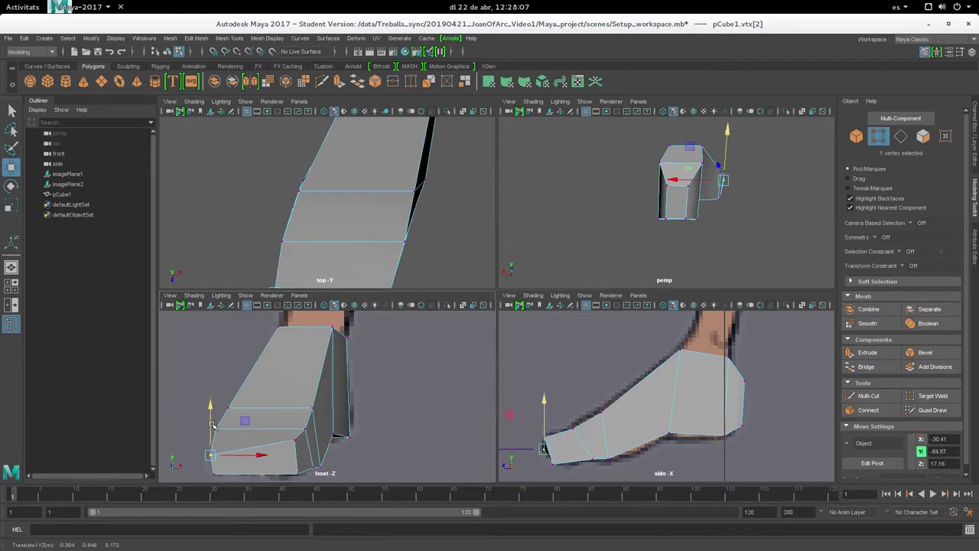
{"action": "left_click", "coordinate": [224, 431]}
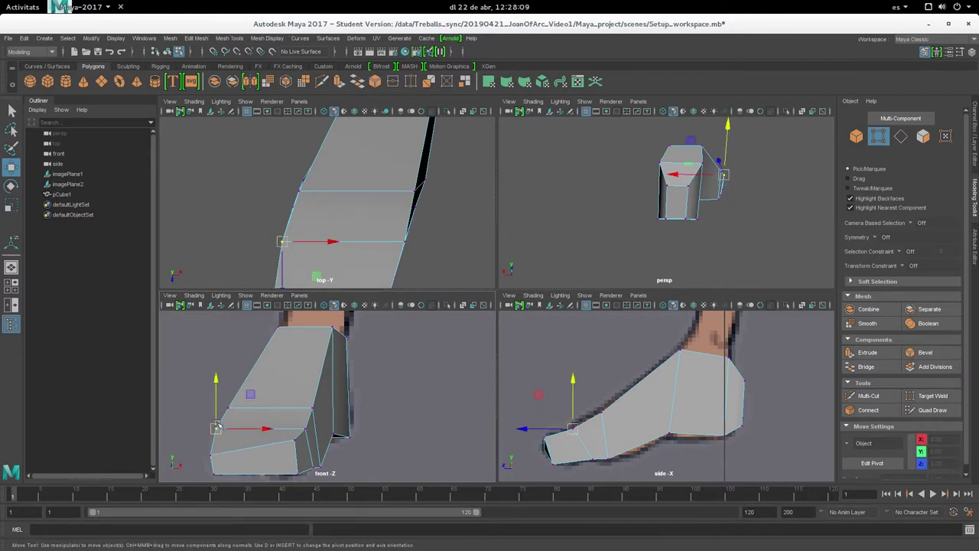
{"action": "left_click", "coordinate": [218, 417]}
{"action": "left_click", "coordinate": [228, 415]}
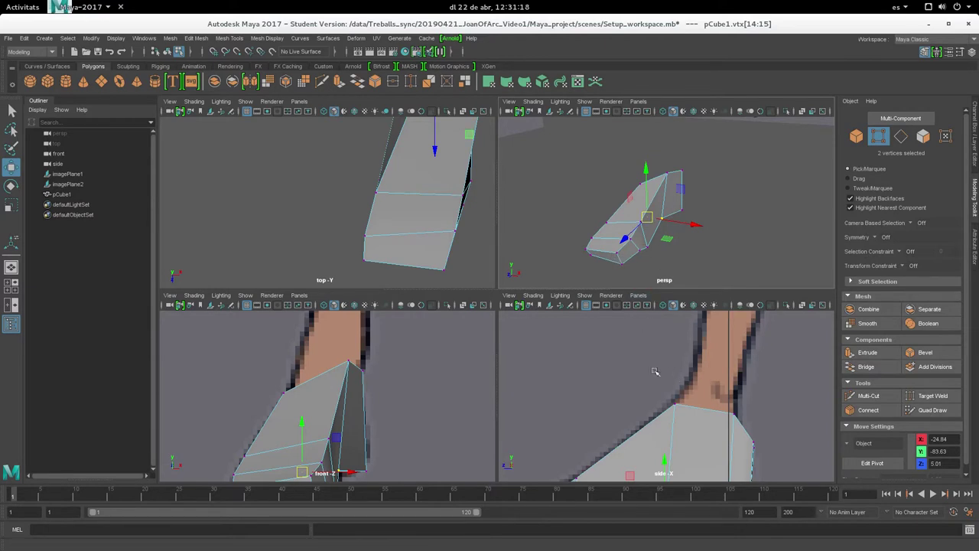
- Maximize the side view framed on the ankle and shin, then switch to the reference image viewer
{"action": "middle_click_drag", "start_coordinate": [647, 341], "coordinate": [588, 426], "text": "alt"}
{"action": "key", "text": "space"}
{"action": "mouse_move", "coordinate": [643, 322]}
{"action": "right_mouse_down", "text": "alt"}
{"action": "mouse_move", "coordinate": [586, 322]}
{"action": "mouse_move", "coordinate": [595, 409]}
{"action": "right_mouse_up", "text": "alt"}
{"action": "right_click_drag", "start_coordinate": [555, 209], "coordinate": [508, 370], "text": "alt"}
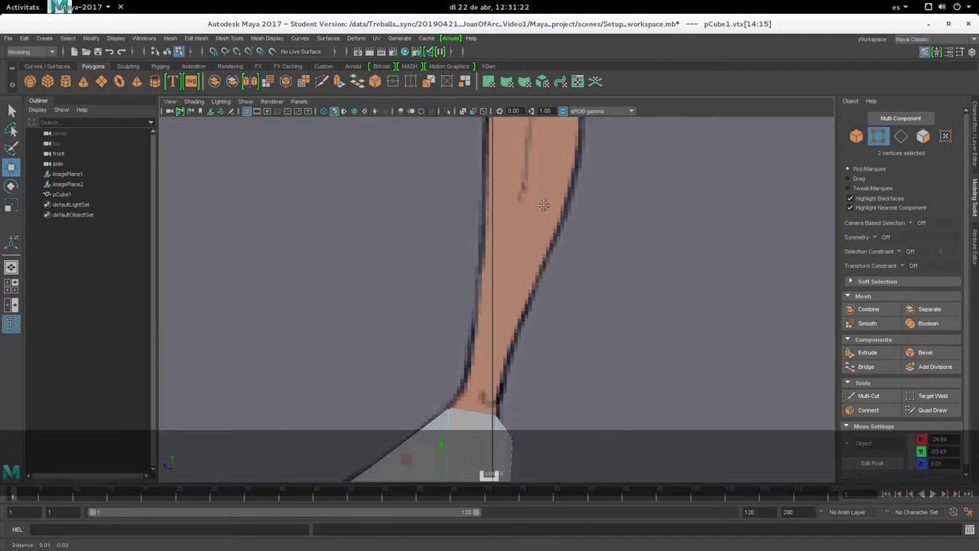
{"action": "mouse_move", "coordinate": [507, 370]}
{"action": "middle_mouse_down", "text": "alt"}
{"action": "mouse_move", "coordinate": [544, 316]}
{"action": "mouse_move", "coordinate": [631, 252]}
{"action": "middle_mouse_up", "text": "alt"}
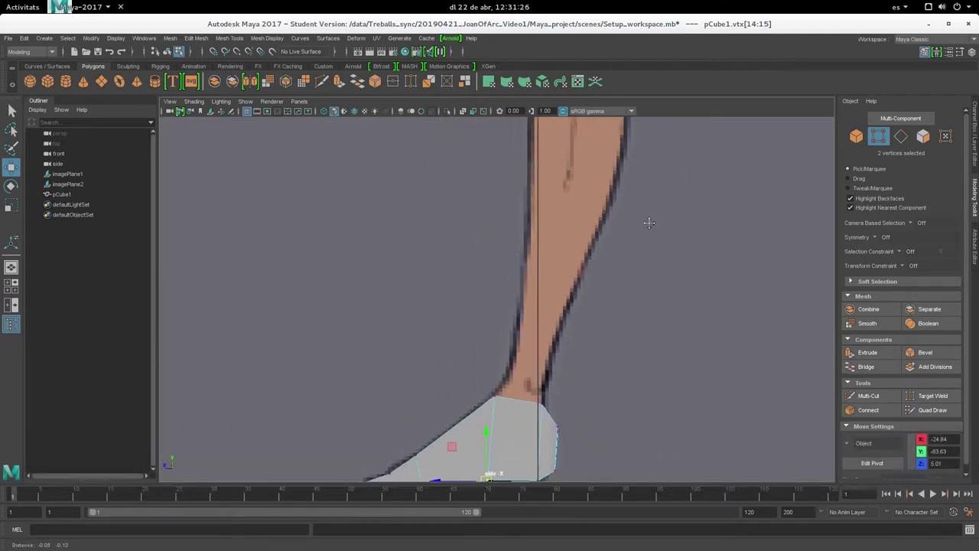
{"action": "mouse_move", "coordinate": [630, 252]}
{"action": "right_mouse_down", "text": "alt"}
{"action": "mouse_move", "coordinate": [612, 301]}
{"action": "mouse_move", "coordinate": [634, 202]}
{"action": "right_mouse_up", "text": "alt"}
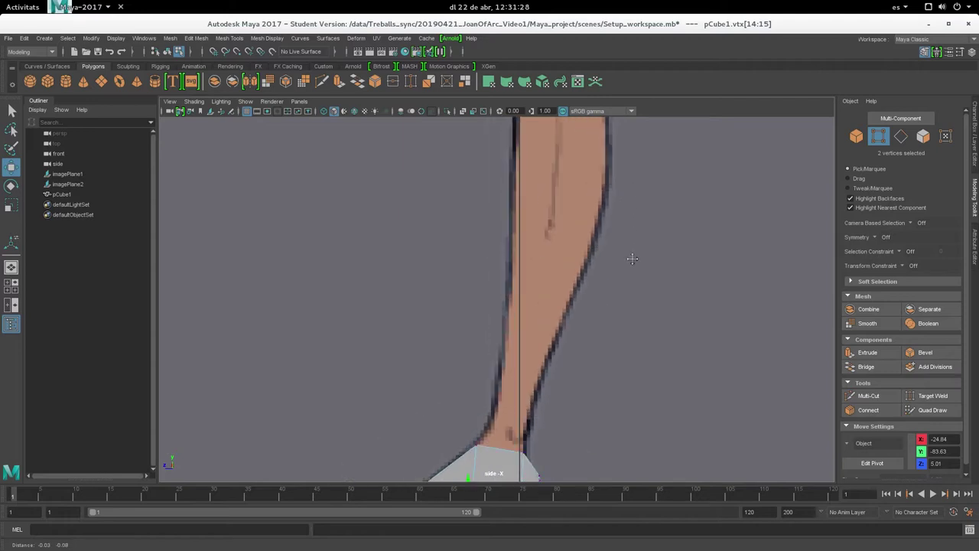
{"action": "middle_click_drag", "start_coordinate": [634, 258], "coordinate": [597, 316], "text": "alt"}
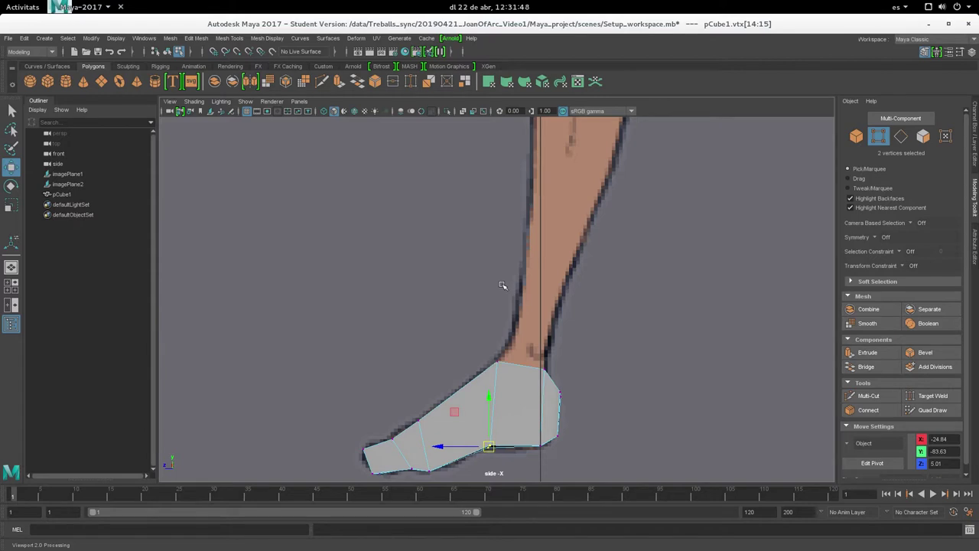
{"action": "key", "text": "alt+Tab"}
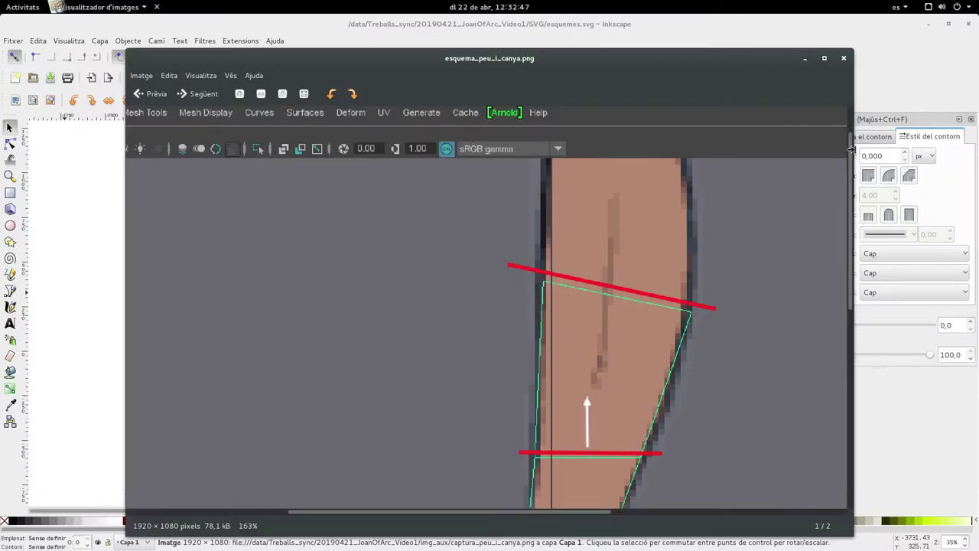
{"action": "key", "text": "alt+Tab"}
{"action": "key", "text": "alt+Tab"}
{"action": "key", "text": "alt+shift+Tab"}
- Return to the four-view layout and select the ankle's top face
{"action": "scroll", "coordinate": [547, 351], "scroll_direction": "up", "scroll_amount": 2}
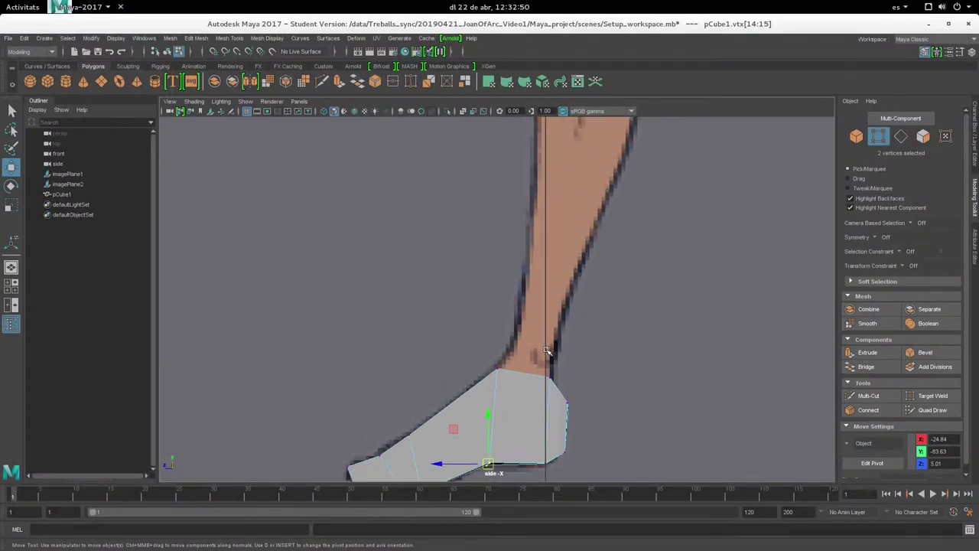
{"action": "left_click_drag", "start_coordinate": [465, 333], "coordinate": [584, 321]}
{"action": "key", "text": "space"}
{"action": "mouse_move", "coordinate": [605, 201]}
{"action": "left_mouse_down", "text": "alt"}
{"action": "mouse_move", "coordinate": [703, 225]}
{"action": "mouse_move", "coordinate": [741, 219]}
{"action": "left_mouse_up", "text": "alt"}
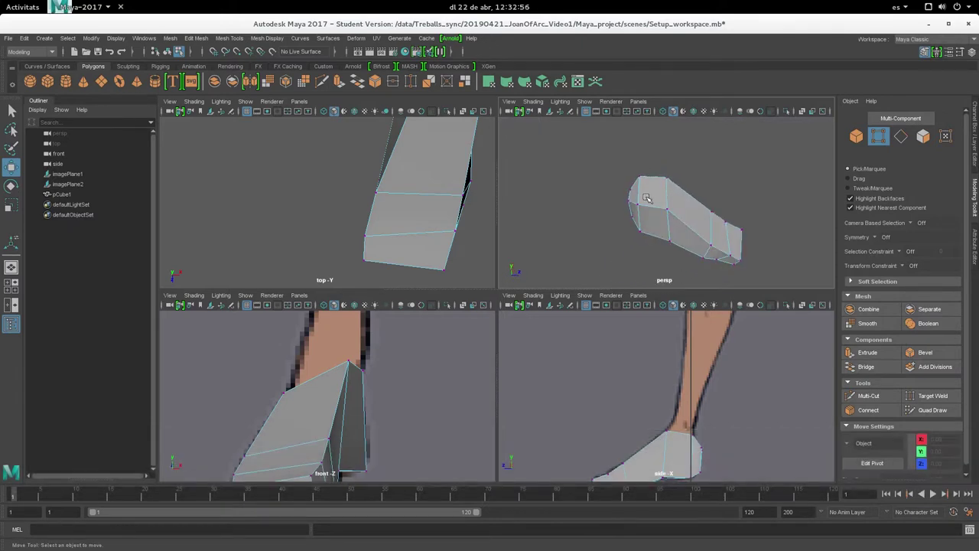
{"action": "key", "text": "F11"}
{"action": "left_click", "coordinate": [649, 195]}
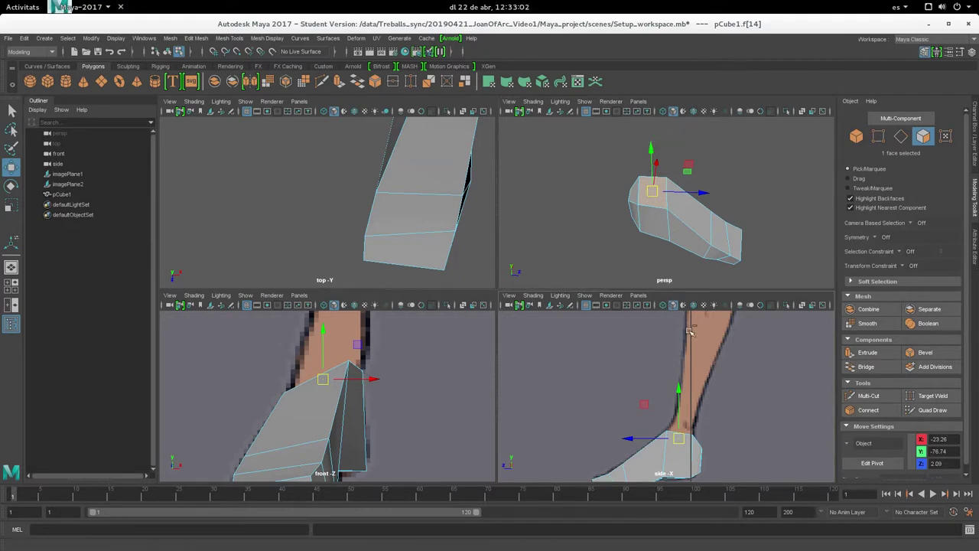
- Extrude the ankle's top face, pull it up the shin and tilt it slightly
{"action": "key", "text": "ctrl+e"}
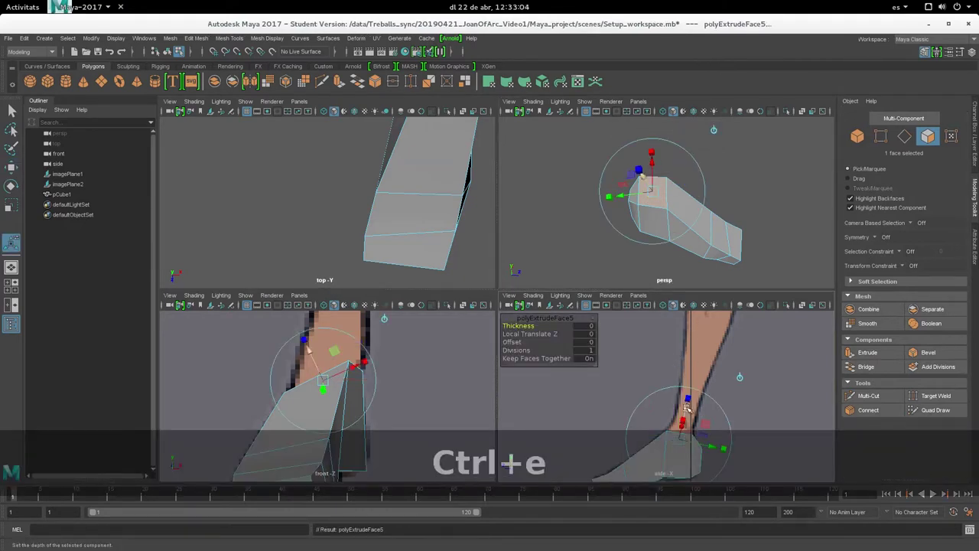
{"action": "mouse_move", "coordinate": [688, 399]}
{"action": "left_mouse_down"}
{"action": "mouse_move", "coordinate": [691, 392]}
{"action": "mouse_move", "coordinate": [688, 401]}
{"action": "left_mouse_up"}
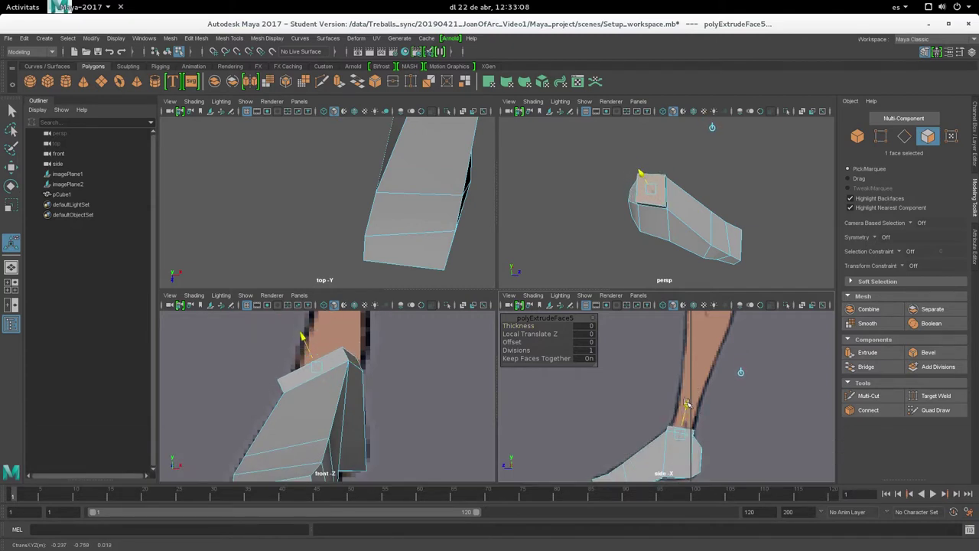
{"action": "left_click_drag", "start_coordinate": [687, 401], "coordinate": [689, 401]}
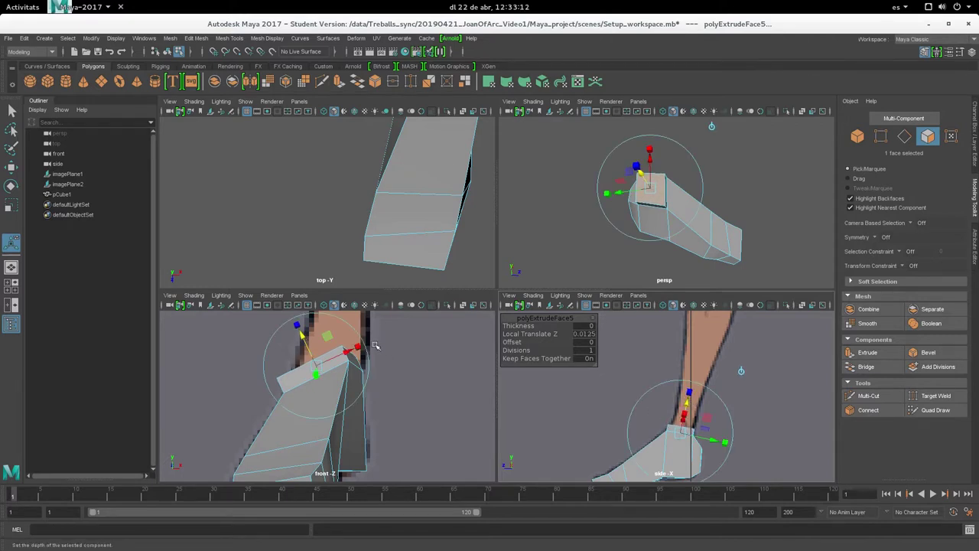
{"action": "mouse_move", "coordinate": [367, 358]}
{"action": "left_mouse_down"}
{"action": "mouse_move", "coordinate": [374, 351]}
{"action": "mouse_move", "coordinate": [355, 350]}
{"action": "left_mouse_up"}
{"action": "key", "text": "r"}
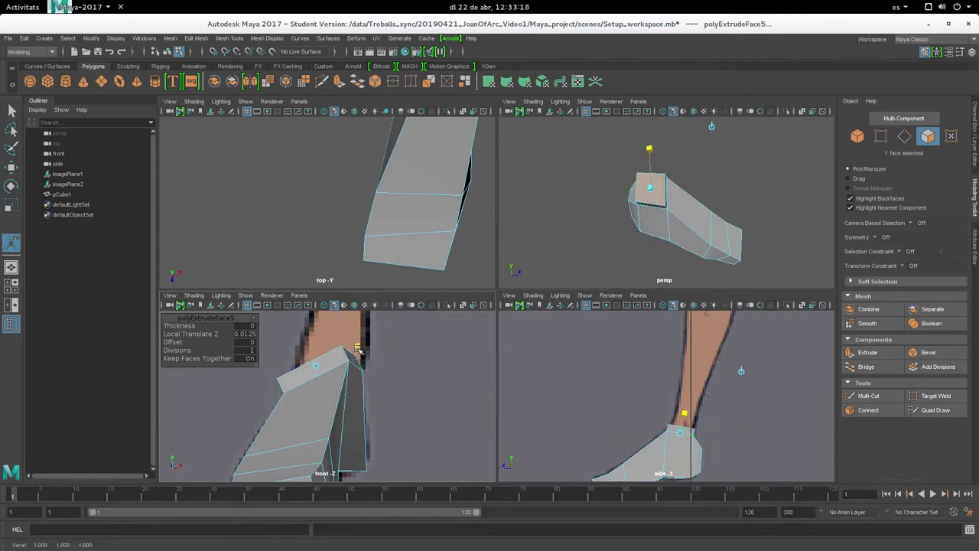
{"action": "key", "text": "e"}
{"action": "key", "text": "w"}
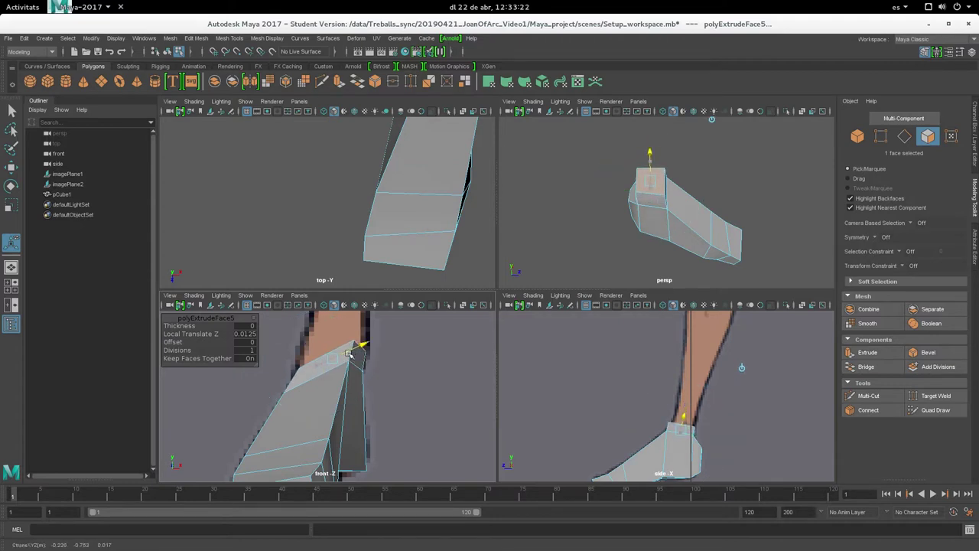
- Adjust the extrusion depth in the side view, then try shrinking the face and undo it
{"action": "key", "text": "t"}
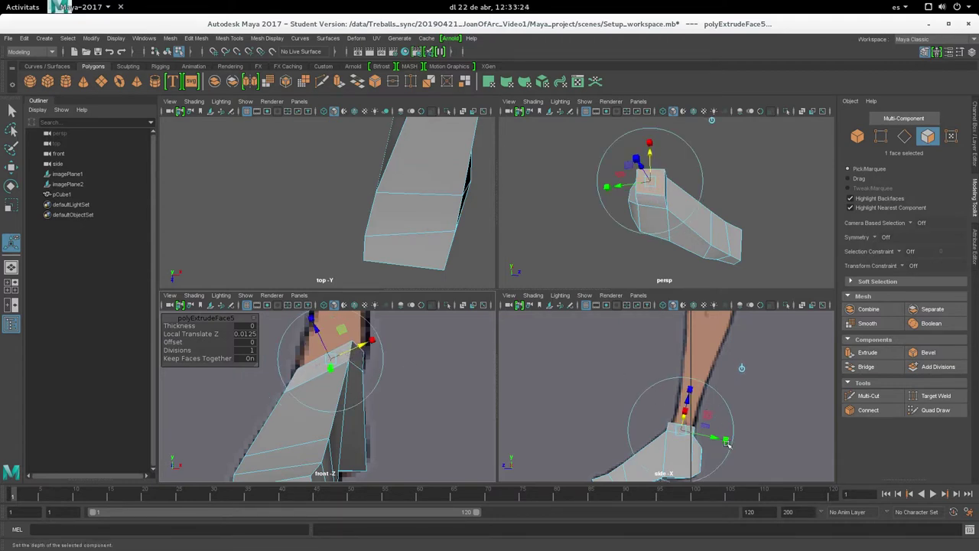
{"action": "left_click", "coordinate": [724, 438]}
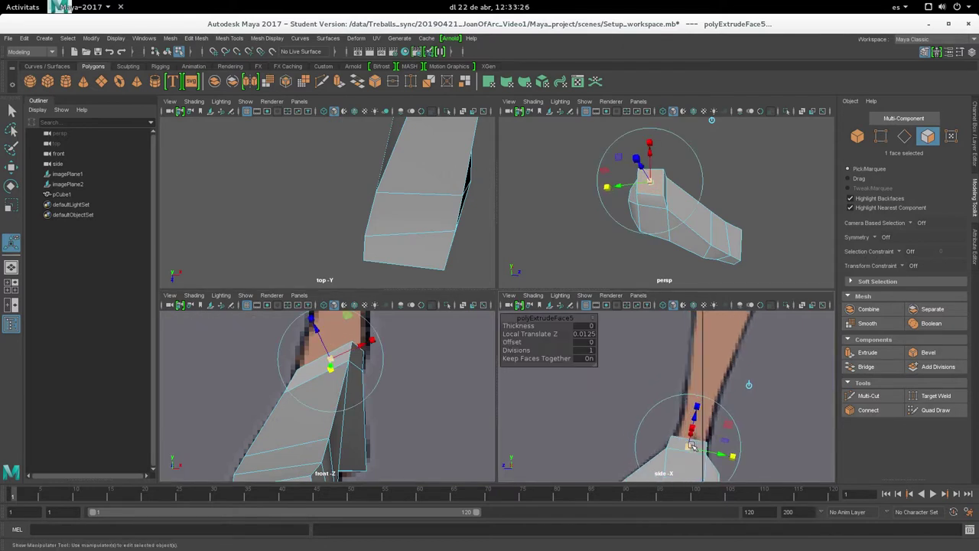
{"action": "middle_click_drag", "start_coordinate": [675, 405], "coordinate": [657, 376], "text": "alt"}
{"action": "right_click_drag", "start_coordinate": [657, 375], "coordinate": [764, 403], "text": "alt"}
{"action": "mouse_move", "coordinate": [728, 411]}
{"action": "left_mouse_down"}
{"action": "mouse_move", "coordinate": [716, 396]}
{"action": "mouse_move", "coordinate": [716, 407]}
{"action": "left_mouse_up"}
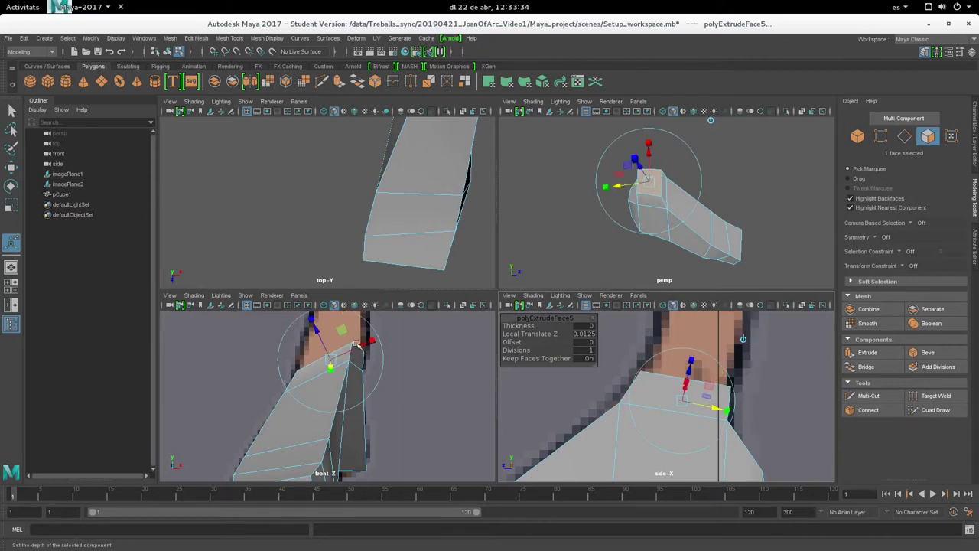
{"action": "left_click", "coordinate": [381, 366]}
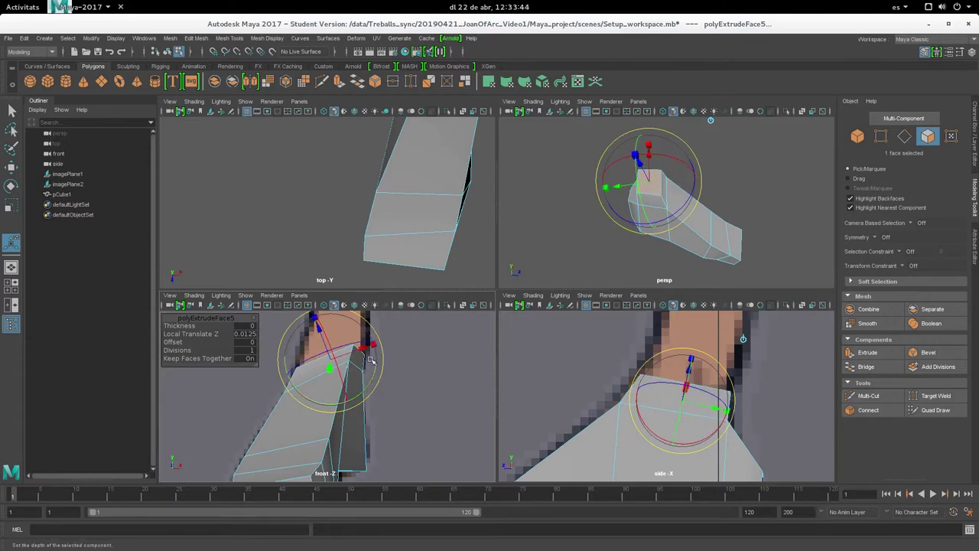
{"action": "left_click_drag", "start_coordinate": [371, 360], "coordinate": [371, 345]}
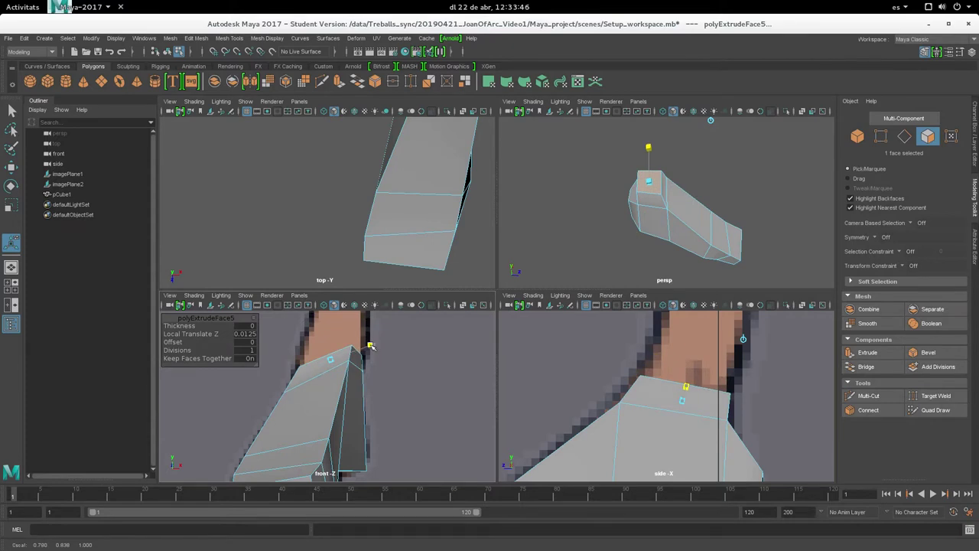
{"action": "left_click_drag", "start_coordinate": [314, 318], "coordinate": [319, 330]}
{"action": "key", "text": "ctrl+z"}
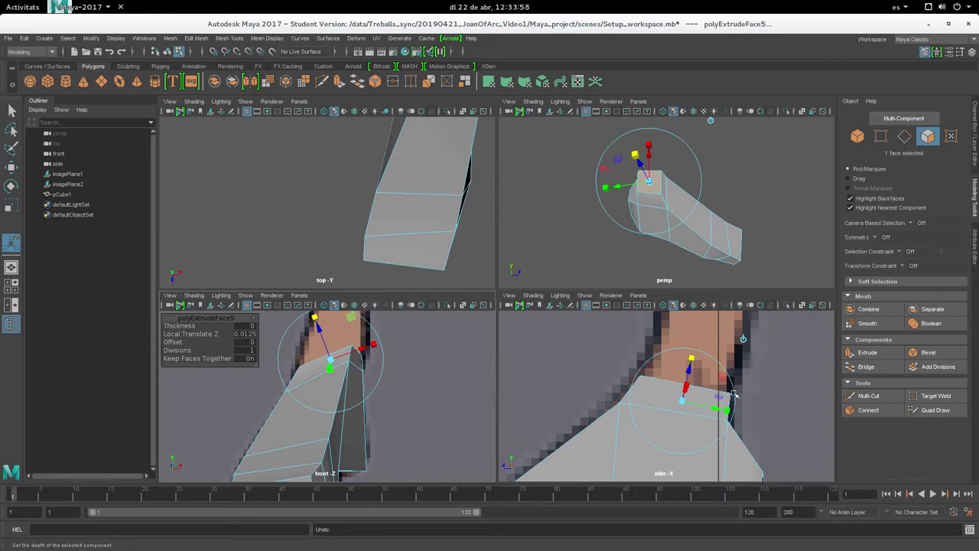
- Extrude the ankle face again, pull it up the leg, then resize and tilt it to follow the shin
{"action": "key", "text": "ctrl+e"}
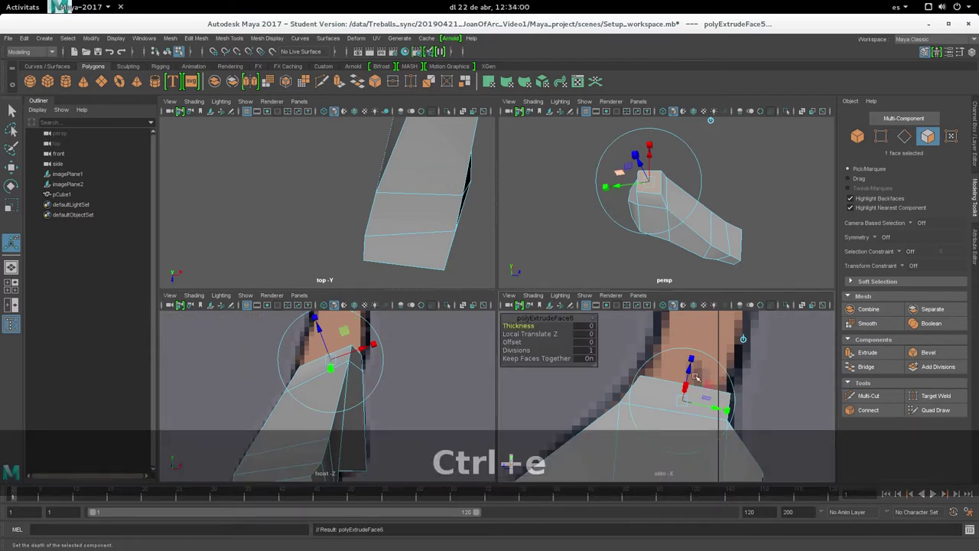
{"action": "left_click_drag", "start_coordinate": [691, 369], "coordinate": [700, 342]}
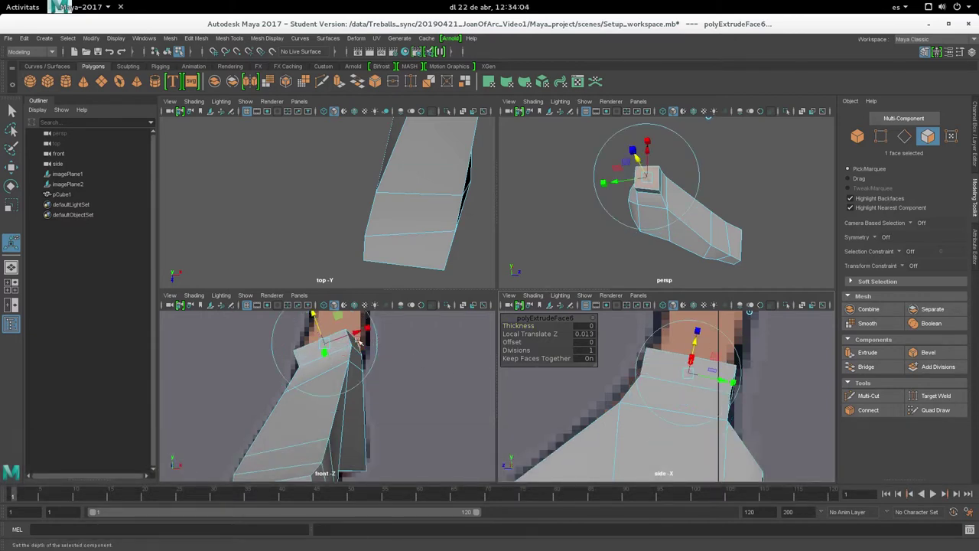
{"action": "left_click_drag", "start_coordinate": [352, 336], "coordinate": [366, 329]}
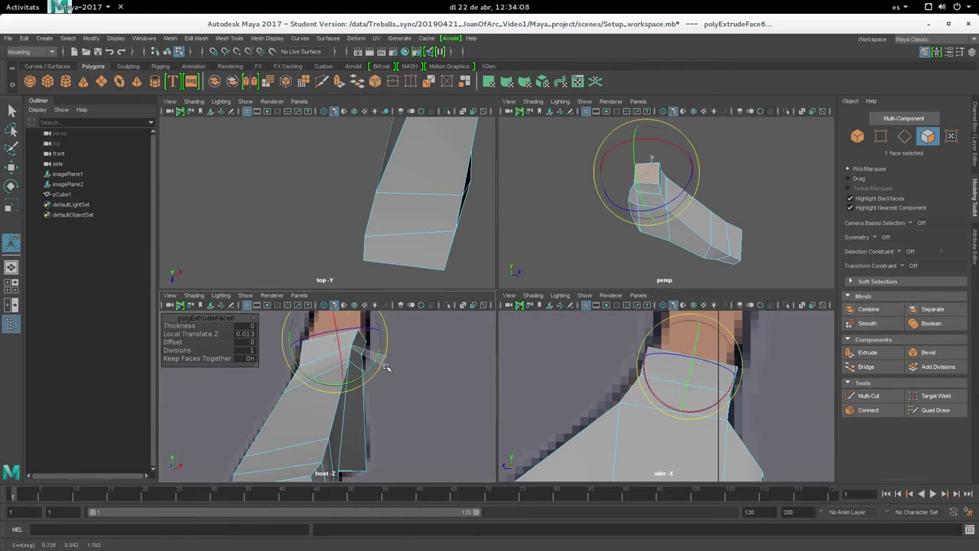
{"action": "left_click_drag", "start_coordinate": [380, 333], "coordinate": [370, 329]}
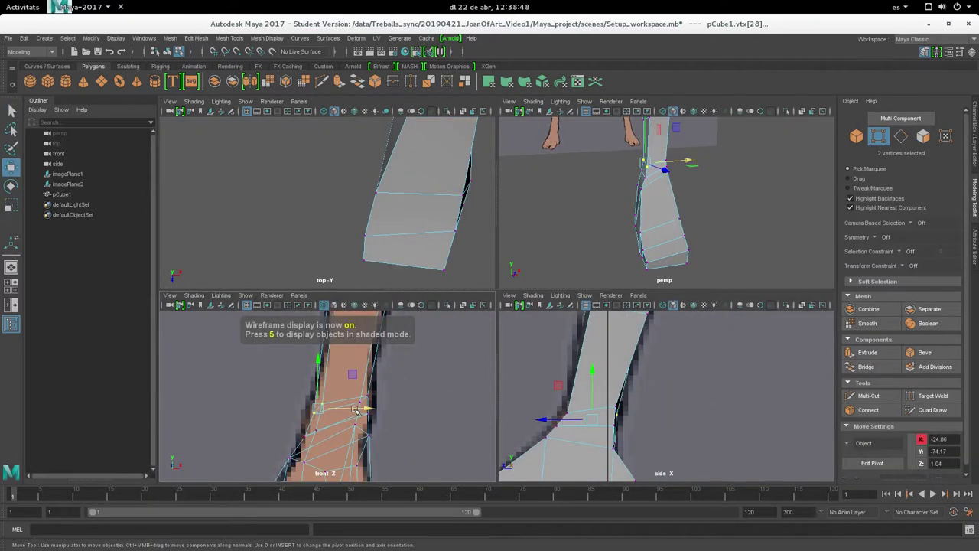
- Frame the leg in the front view and shift two leg vertices sideways to match the reference
{"action": "scroll", "coordinate": [348, 410], "scroll_direction": "up", "scroll_amount": 3}
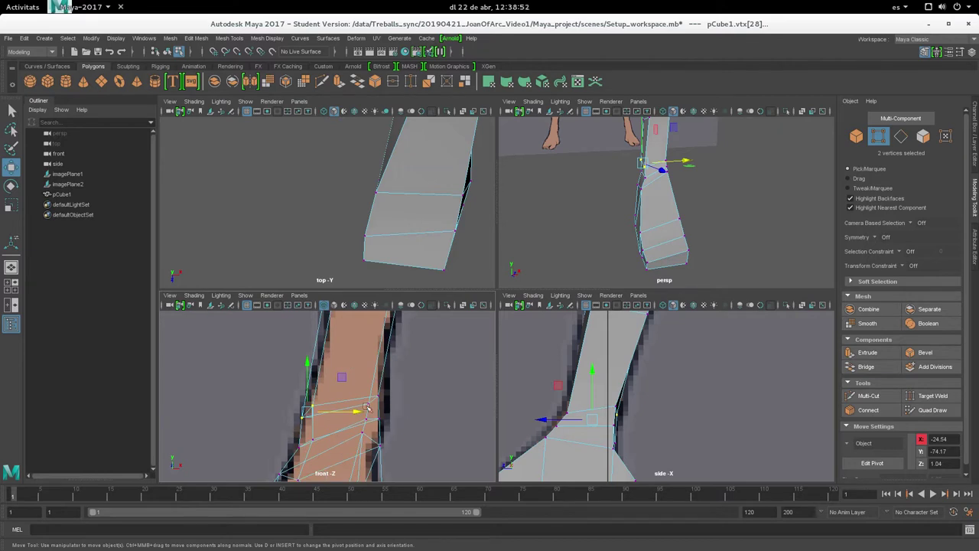
{"action": "scroll", "coordinate": [359, 398], "scroll_direction": "down", "scroll_amount": 4}
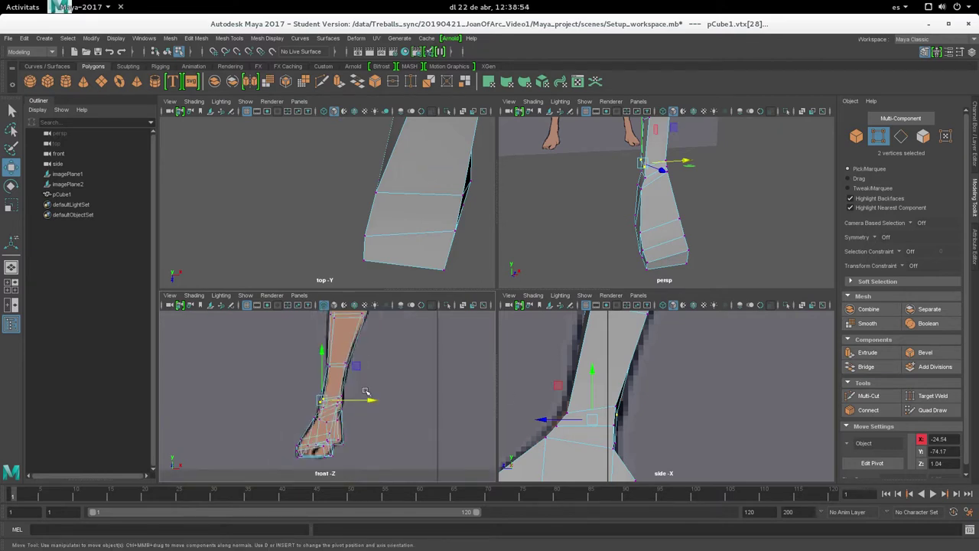
{"action": "scroll", "coordinate": [365, 392], "scroll_direction": "down", "scroll_amount": 2}
{"action": "scroll", "coordinate": [612, 398], "scroll_direction": "down", "scroll_amount": 3}
{"action": "mouse_move", "coordinate": [642, 413]}
{"action": "middle_mouse_down", "text": "alt"}
{"action": "mouse_move", "coordinate": [677, 383]}
{"action": "mouse_move", "coordinate": [663, 362]}
{"action": "middle_mouse_up", "text": "alt"}
{"action": "scroll", "coordinate": [678, 382], "scroll_direction": "down", "scroll_amount": 2}
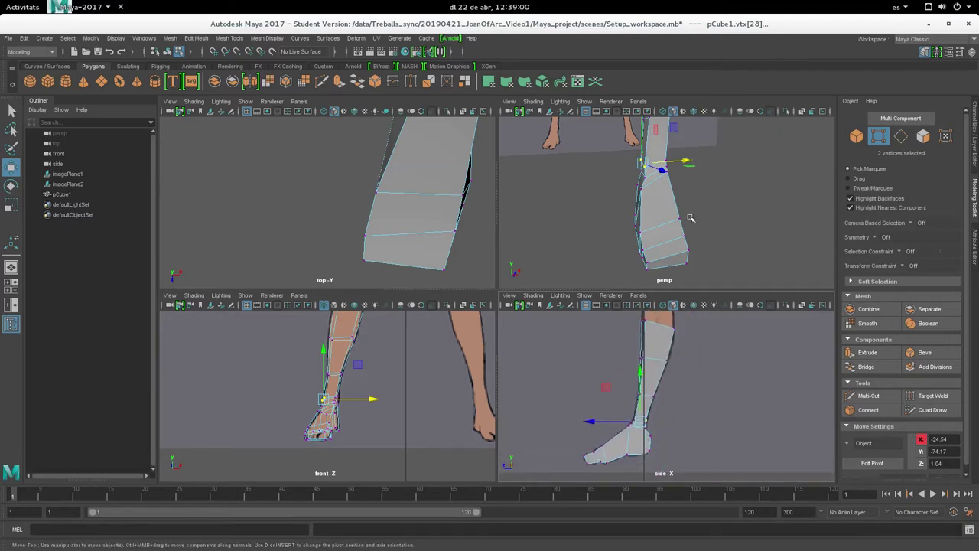
{"action": "scroll", "coordinate": [384, 362], "scroll_direction": "up", "scroll_amount": 3}
{"action": "scroll", "coordinate": [386, 358], "scroll_direction": "up", "scroll_amount": 2}
{"action": "scroll", "coordinate": [394, 351], "scroll_direction": "up", "scroll_amount": 2}
{"action": "scroll", "coordinate": [401, 342], "scroll_direction": "up", "scroll_amount": 2}
{"action": "scroll", "coordinate": [401, 343], "scroll_direction": "down", "scroll_amount": 1}
{"action": "middle_click_drag", "start_coordinate": [401, 343], "coordinate": [389, 386], "text": "alt"}
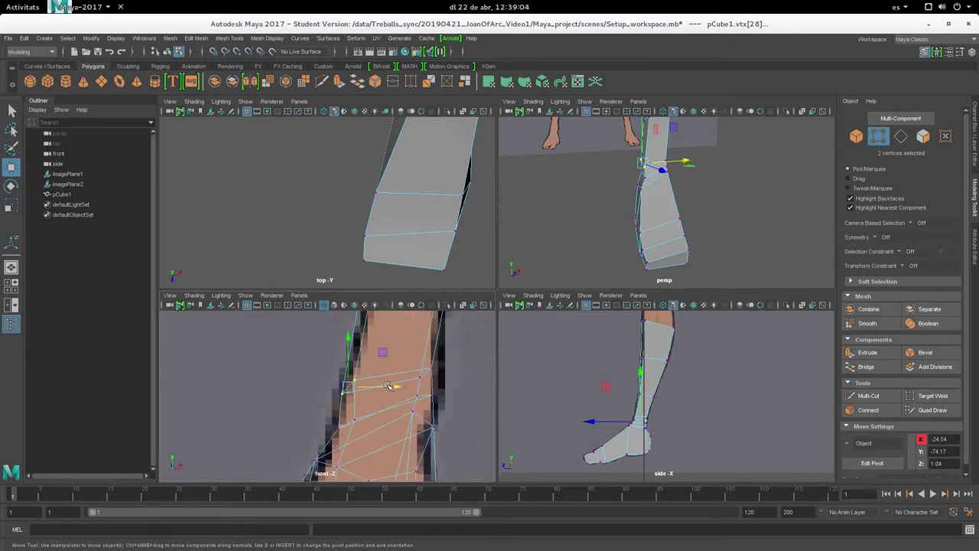
{"action": "middle_click_drag", "start_coordinate": [430, 397], "coordinate": [414, 430], "text": "alt"}
{"action": "mouse_move", "coordinate": [398, 381]}
{"action": "left_mouse_down"}
{"action": "mouse_move", "coordinate": [442, 418]}
{"action": "mouse_move", "coordinate": [407, 413]}
{"action": "mouse_move", "coordinate": [449, 420]}
{"action": "left_mouse_up"}
- Bring the foot into the front view, then maximize the perspective view and orbit the leg
{"action": "middle_click_drag", "start_coordinate": [392, 412], "coordinate": [398, 355], "text": "alt"}
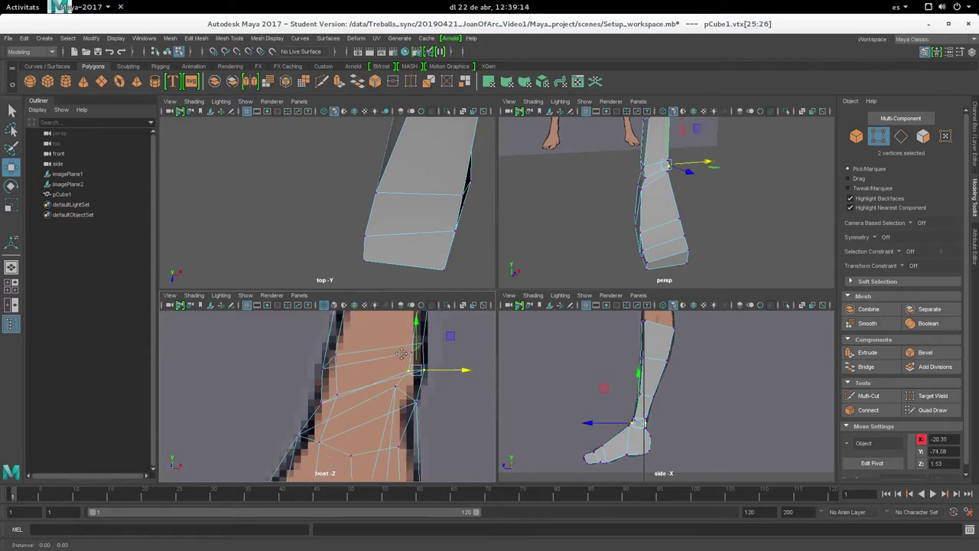
{"action": "middle_click_drag", "start_coordinate": [407, 393], "coordinate": [423, 348], "text": "alt"}
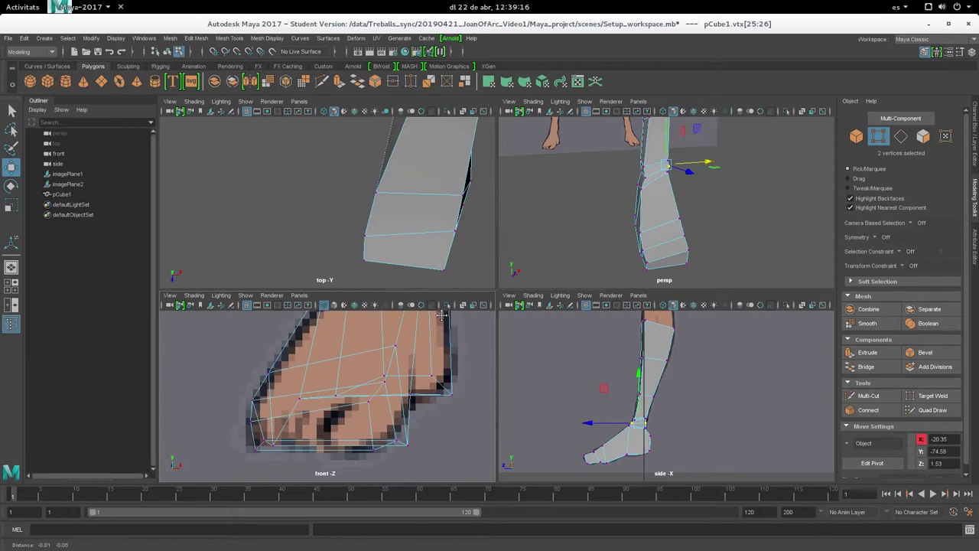
{"action": "mouse_move", "coordinate": [389, 377]}
{"action": "middle_mouse_down", "text": "alt"}
{"action": "mouse_move", "coordinate": [412, 400]}
{"action": "mouse_move", "coordinate": [432, 383]}
{"action": "middle_mouse_up", "text": "alt"}
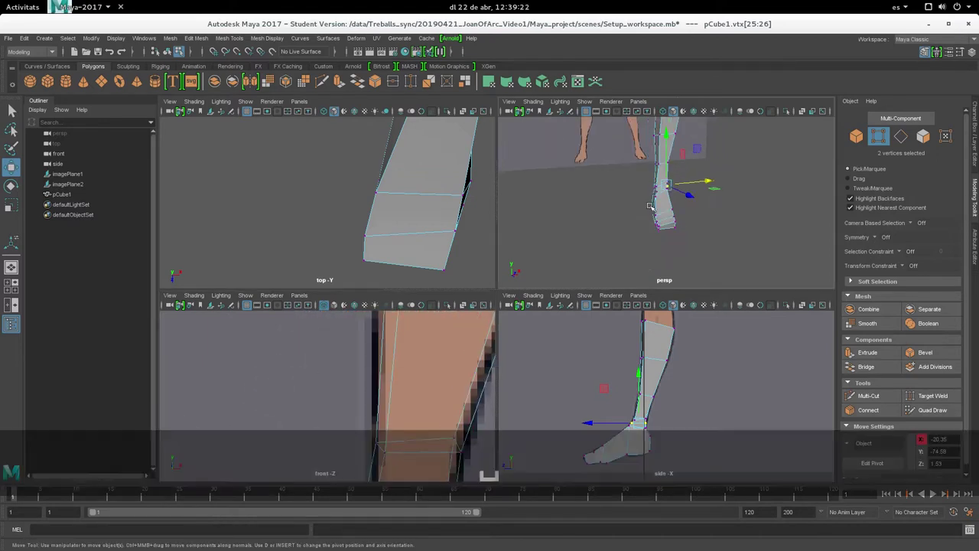
{"action": "key", "text": "space"}
{"action": "key", "text": "ctrl+space"}
{"action": "key", "text": "ctrl+z"}
{"action": "scroll", "coordinate": [582, 347], "scroll_direction": "up", "scroll_amount": 3}
{"action": "mouse_move", "coordinate": [582, 347]}
{"action": "left_mouse_down", "text": "alt"}
{"action": "mouse_move", "coordinate": [620, 339]}
{"action": "mouse_move", "coordinate": [592, 343]}
{"action": "mouse_move", "coordinate": [459, 296]}
{"action": "mouse_move", "coordinate": [524, 349]}
{"action": "mouse_move", "coordinate": [474, 291]}
{"action": "mouse_move", "coordinate": [463, 310]}
{"action": "mouse_move", "coordinate": [509, 323]}
{"action": "mouse_move", "coordinate": [457, 316]}
{"action": "left_mouse_up", "text": "alt"}
- Adjust vertices on the front of the leg and the side of the foot, undoing a bad move
{"action": "left_click", "coordinate": [465, 286]}
{"action": "left_click", "coordinate": [458, 316]}
{"action": "key", "text": "ctrl+z"}
{"action": "key", "text": "ctrl+z"}
{"action": "mouse_move", "coordinate": [437, 280]}
{"action": "left_mouse_down", "text": "alt"}
{"action": "mouse_move", "coordinate": [420, 343]}
{"action": "mouse_move", "coordinate": [513, 350]}
{"action": "mouse_move", "coordinate": [451, 373]}
{"action": "mouse_move", "coordinate": [490, 329]}
{"action": "mouse_move", "coordinate": [536, 306]}
{"action": "mouse_move", "coordinate": [463, 359]}
{"action": "mouse_move", "coordinate": [453, 345]}
{"action": "mouse_move", "coordinate": [475, 329]}
{"action": "mouse_move", "coordinate": [393, 320]}
{"action": "mouse_move", "coordinate": [459, 329]}
{"action": "mouse_move", "coordinate": [490, 230]}
{"action": "mouse_move", "coordinate": [449, 306]}
{"action": "mouse_move", "coordinate": [489, 306]}
{"action": "mouse_move", "coordinate": [482, 405]}
{"action": "left_mouse_up", "text": "alt"}
{"action": "left_click", "coordinate": [547, 351]}
{"action": "left_click", "coordinate": [511, 306]}
{"action": "left_click", "coordinate": [451, 302]}
{"action": "left_click", "coordinate": [485, 299]}
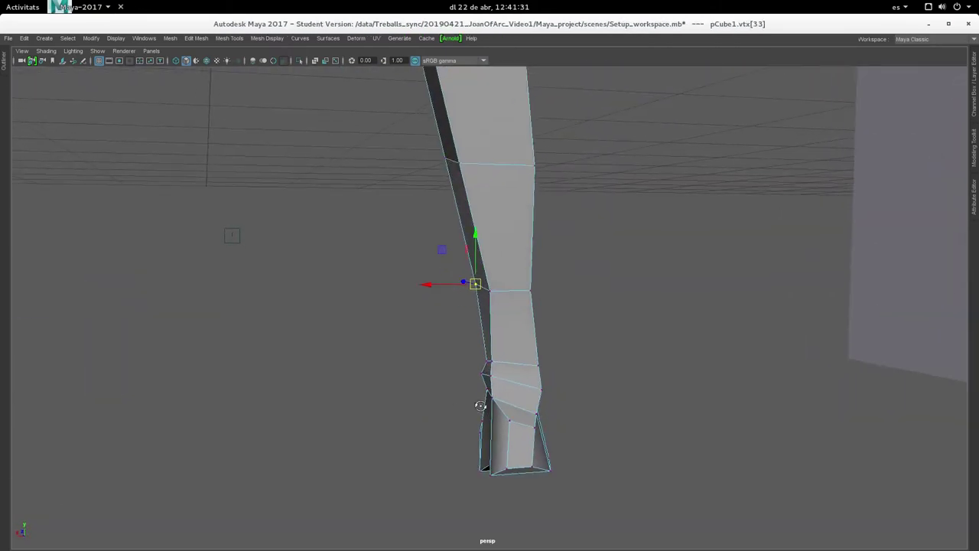
- Refine lower leg and foot vertices while orbiting the perspective view
{"action": "scroll", "coordinate": [539, 390], "scroll_direction": "up", "scroll_amount": 3}
{"action": "left_click", "coordinate": [477, 405]}
{"action": "left_click", "coordinate": [586, 366]}
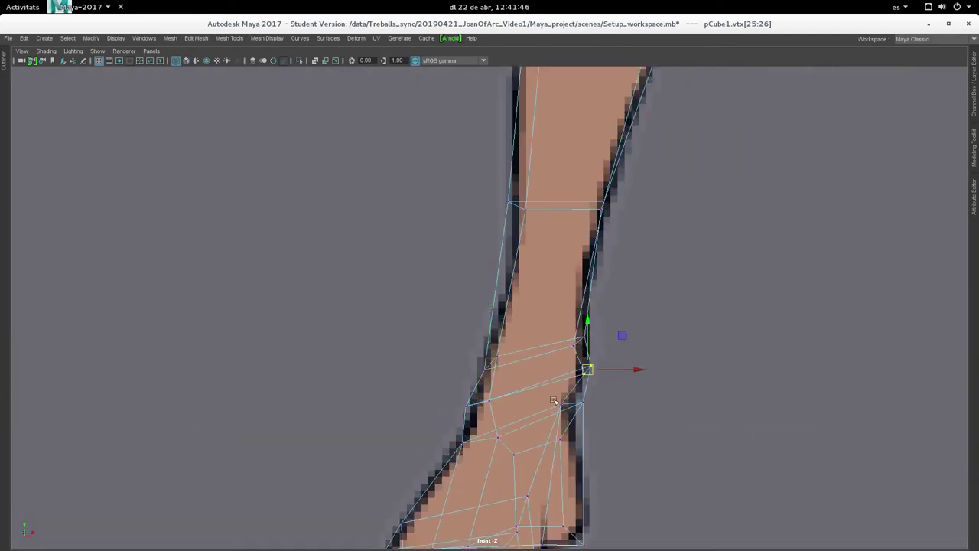
{"action": "middle_click_drag", "start_coordinate": [586, 366], "coordinate": [612, 318], "text": "alt"}
{"action": "left_click", "coordinate": [594, 372]}
{"action": "mouse_move", "coordinate": [594, 372]}
{"action": "left_mouse_down", "text": "alt"}
{"action": "mouse_move", "coordinate": [676, 209]}
{"action": "mouse_move", "coordinate": [607, 319]}
{"action": "mouse_move", "coordinate": [433, 349]}
{"action": "mouse_move", "coordinate": [463, 403]}
{"action": "mouse_move", "coordinate": [319, 396]}
{"action": "mouse_move", "coordinate": [518, 415]}
{"action": "left_mouse_up", "text": "alt"}
{"action": "left_click", "coordinate": [433, 350]}
- Tweak one more vertex, then restore the standard interface in object mode
{"action": "key", "text": "ctrl+space"}
{"action": "key", "text": "ctrl+space"}
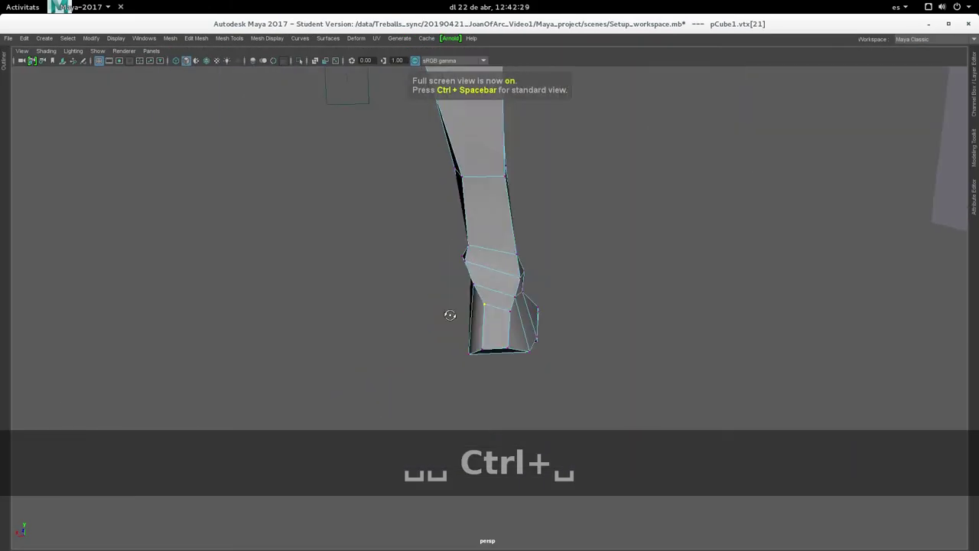
{"action": "mouse_move", "coordinate": [452, 312]}
{"action": "left_mouse_down", "text": "alt"}
{"action": "mouse_move", "coordinate": [464, 266]}
{"action": "mouse_move", "coordinate": [531, 306]}
{"action": "mouse_move", "coordinate": [505, 321]}
{"action": "mouse_move", "coordinate": [551, 415]}
{"action": "mouse_move", "coordinate": [579, 411]}
{"action": "mouse_move", "coordinate": [459, 457]}
{"action": "mouse_move", "coordinate": [485, 481]}
{"action": "mouse_move", "coordinate": [465, 400]}
{"action": "mouse_move", "coordinate": [479, 422]}
{"action": "mouse_move", "coordinate": [533, 443]}
{"action": "mouse_move", "coordinate": [522, 436]}
{"action": "mouse_move", "coordinate": [526, 417]}
{"action": "mouse_move", "coordinate": [608, 354]}
{"action": "mouse_move", "coordinate": [604, 316]}
{"action": "mouse_move", "coordinate": [517, 391]}
{"action": "mouse_move", "coordinate": [344, 326]}
{"action": "mouse_move", "coordinate": [583, 378]}
{"action": "mouse_move", "coordinate": [719, 351]}
{"action": "mouse_move", "coordinate": [509, 334]}
{"action": "left_mouse_up", "text": "alt"}
{"action": "left_click", "coordinate": [464, 266]}
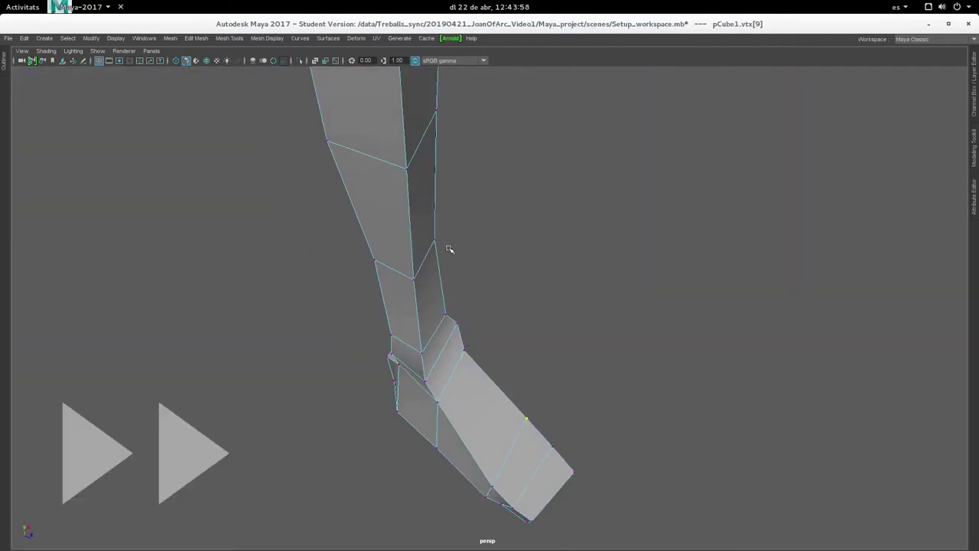
{"action": "key", "text": "ctrl+space"}
{"action": "key", "text": "F8"}
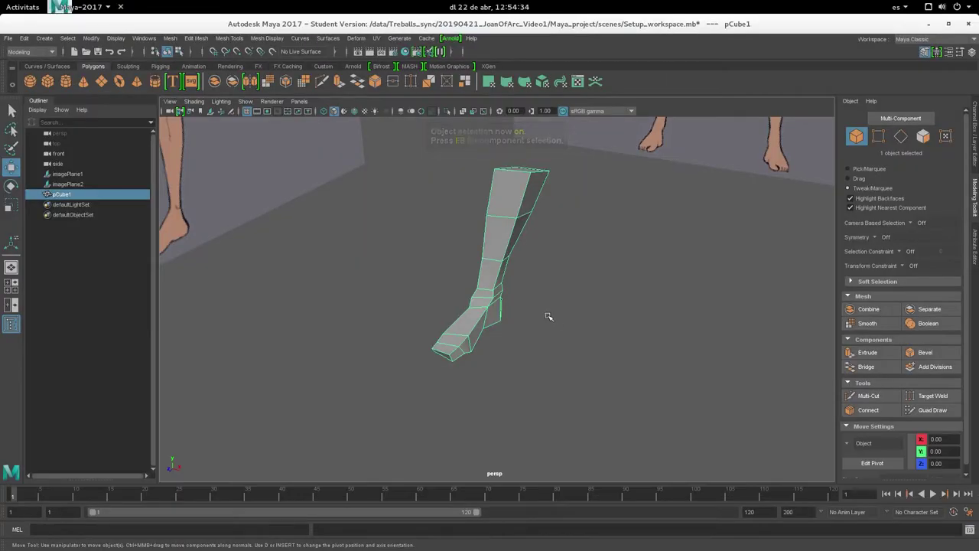
- Show pCube1 in smooth mesh preview, first with cage then smooth only, and orbit it
{"action": "key", "text": "1"}
{"action": "key", "text": "2"}
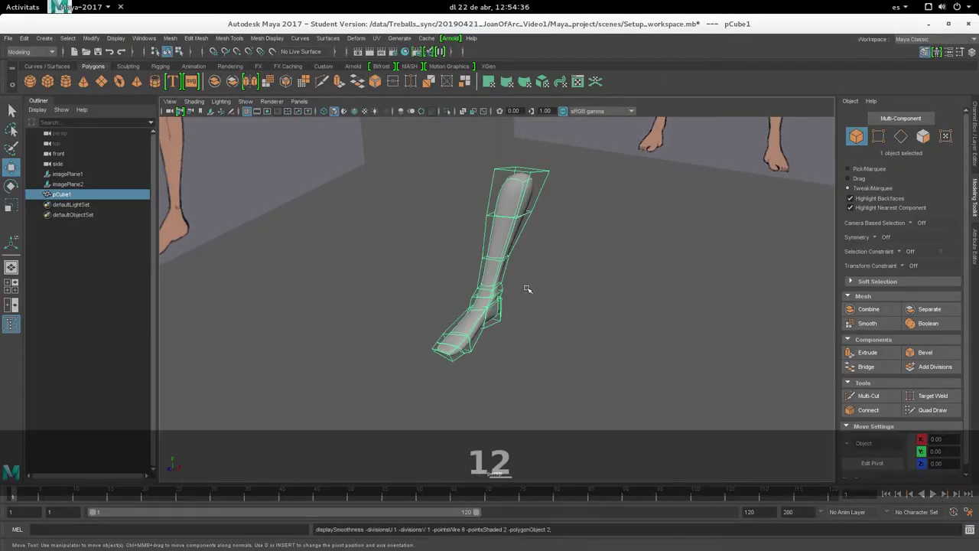
{"action": "key", "text": "3"}
{"action": "mouse_move", "coordinate": [528, 292]}
{"action": "left_mouse_down", "text": "alt"}
{"action": "mouse_move", "coordinate": [591, 247]}
{"action": "mouse_move", "coordinate": [620, 245]}
{"action": "mouse_move", "coordinate": [477, 242]}
{"action": "mouse_move", "coordinate": [474, 232]}
{"action": "left_mouse_up", "text": "alt"}
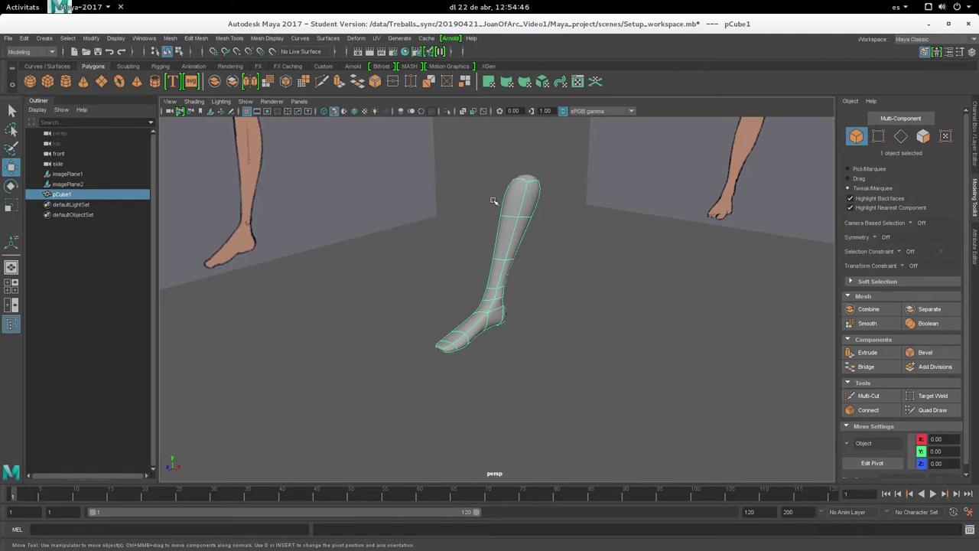
- Compare against the low-poly display, then return to smooth-only preview and orbit the leg
{"action": "key", "text": "1"}
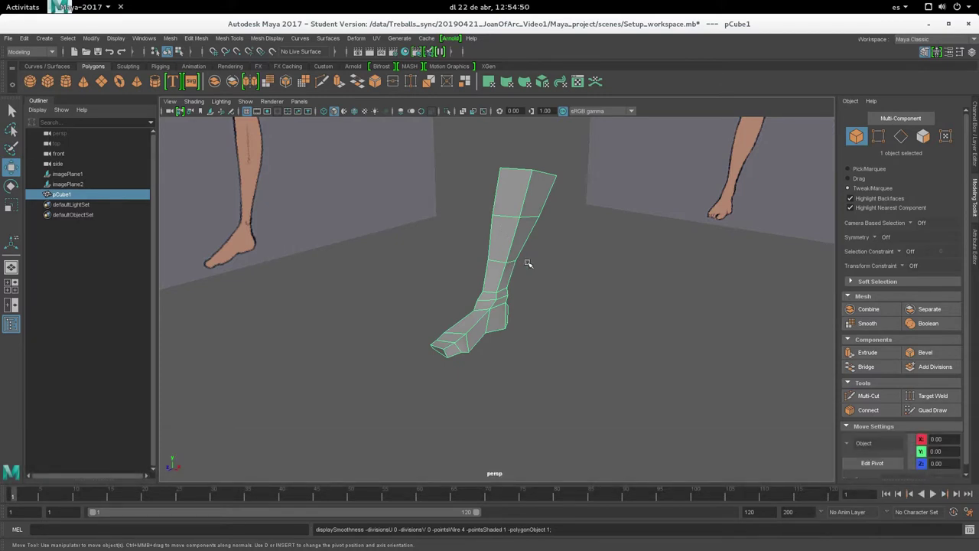
{"action": "key", "text": "2"}
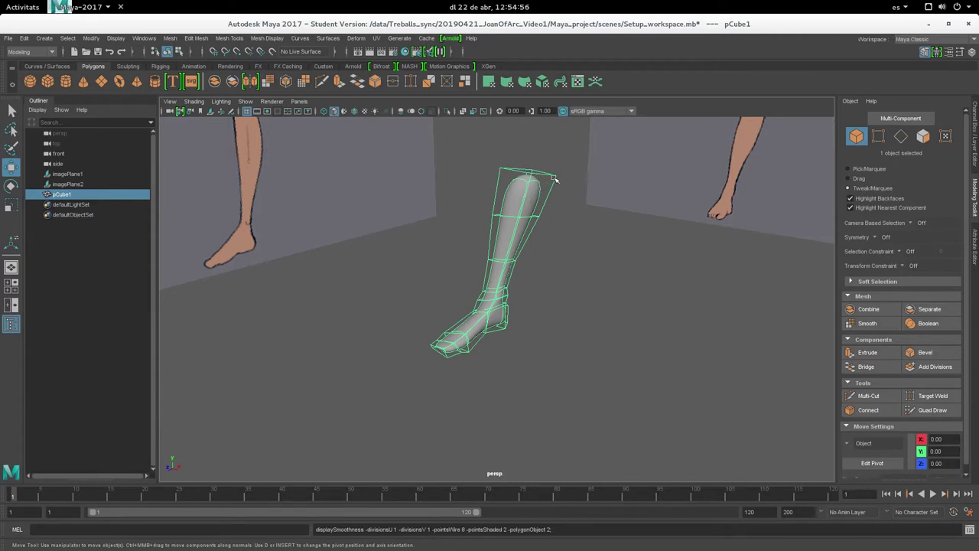
{"action": "key", "text": "3"}
{"action": "mouse_move", "coordinate": [502, 221]}
{"action": "left_mouse_down", "text": "alt"}
{"action": "mouse_move", "coordinate": [608, 253]}
{"action": "mouse_move", "coordinate": [596, 236]}
{"action": "mouse_move", "coordinate": [459, 218]}
{"action": "mouse_move", "coordinate": [530, 246]}
{"action": "left_mouse_up", "text": "alt"}
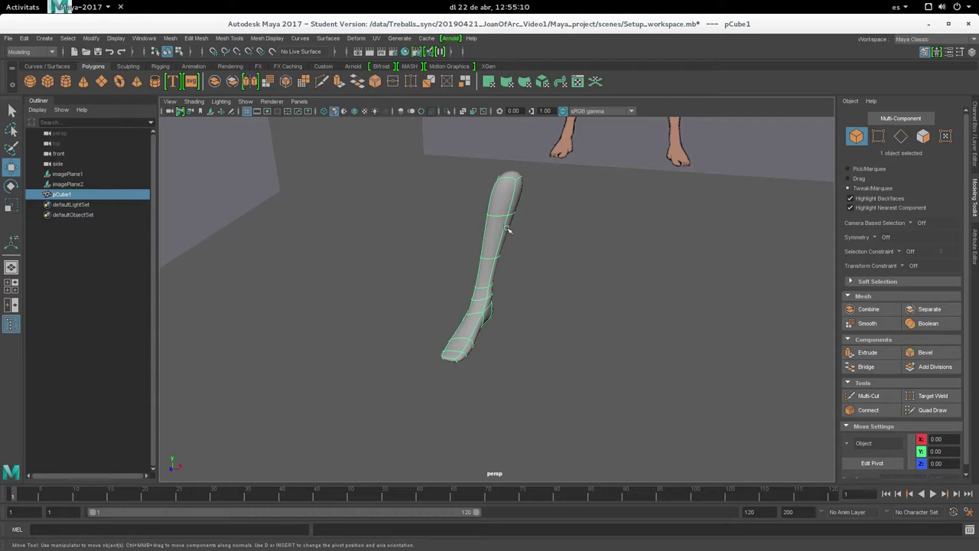
{"action": "left_click_drag", "start_coordinate": [508, 229], "coordinate": [461, 284], "text": "alt"}
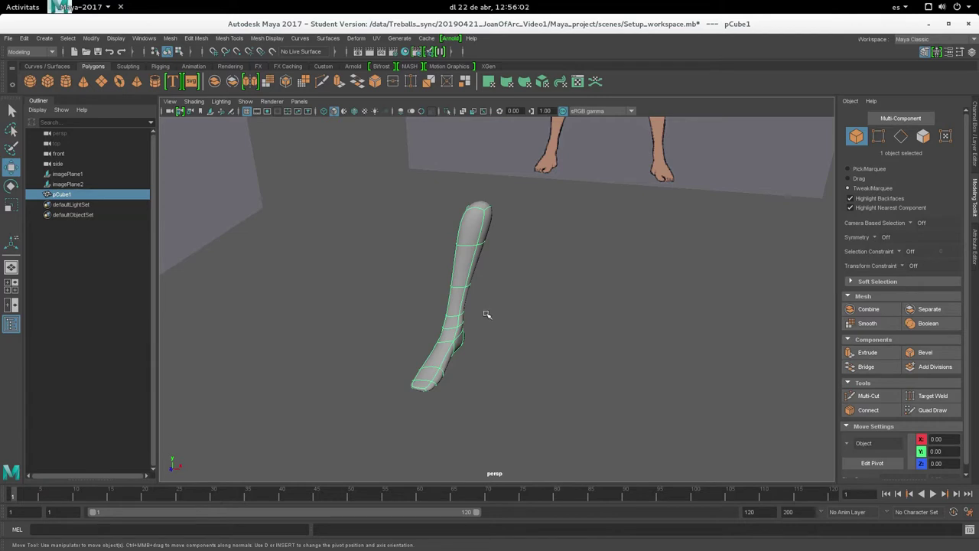
- Switch to the four-pane layout and zoom the front view onto the leg, toggling smooth preview off and on
{"action": "left_click_drag", "start_coordinate": [466, 310], "coordinate": [492, 305], "text": "alt"}
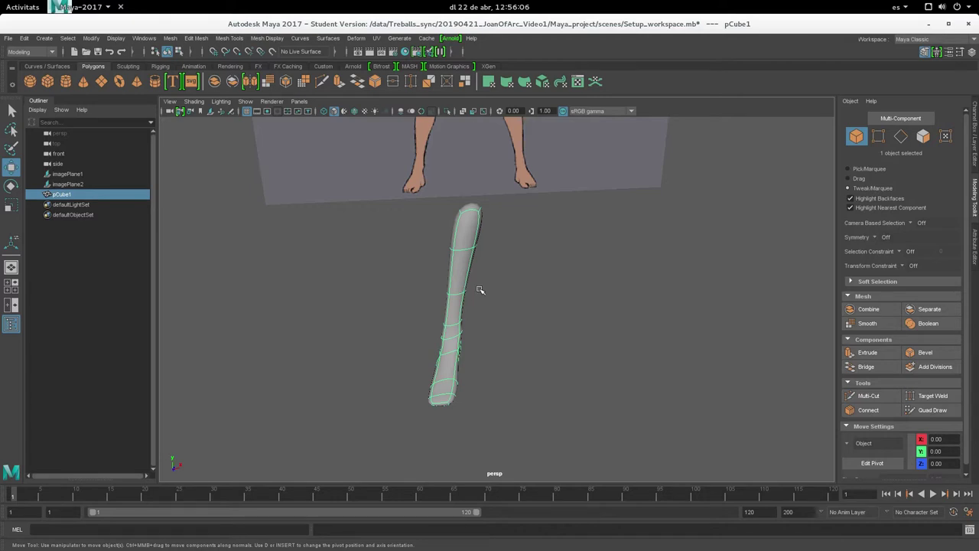
{"action": "key", "text": "space"}
{"action": "key", "text": "space"}
{"action": "mouse_move", "coordinate": [385, 367]}
{"action": "right_mouse_down", "text": "alt"}
{"action": "mouse_move", "coordinate": [515, 348]}
{"action": "mouse_move", "coordinate": [514, 212]}
{"action": "right_mouse_up", "text": "alt"}
{"action": "middle_click_drag", "start_coordinate": [514, 212], "coordinate": [510, 365], "text": "alt"}
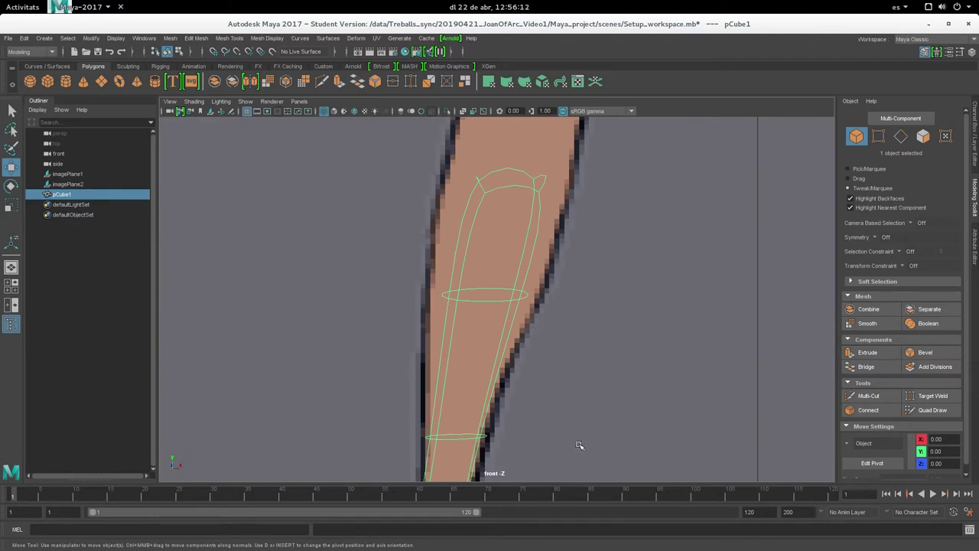
{"action": "key", "text": "1"}
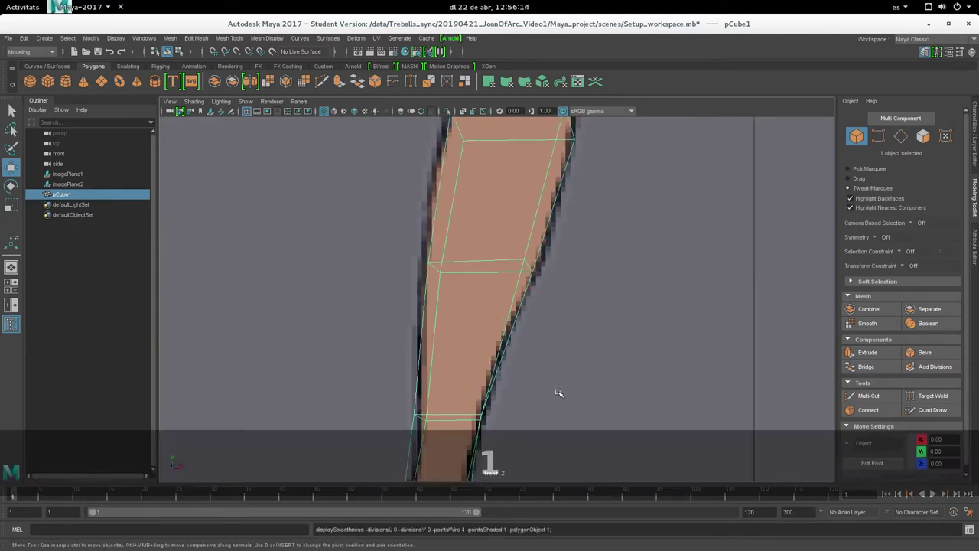
{"action": "scroll", "coordinate": [559, 392], "scroll_direction": "down", "scroll_amount": 3}
{"action": "mouse_move", "coordinate": [559, 392]}
{"action": "middle_mouse_down", "text": "alt"}
{"action": "mouse_move", "coordinate": [586, 181]}
{"action": "mouse_move", "coordinate": [568, 221]}
{"action": "middle_mouse_up", "text": "alt"}
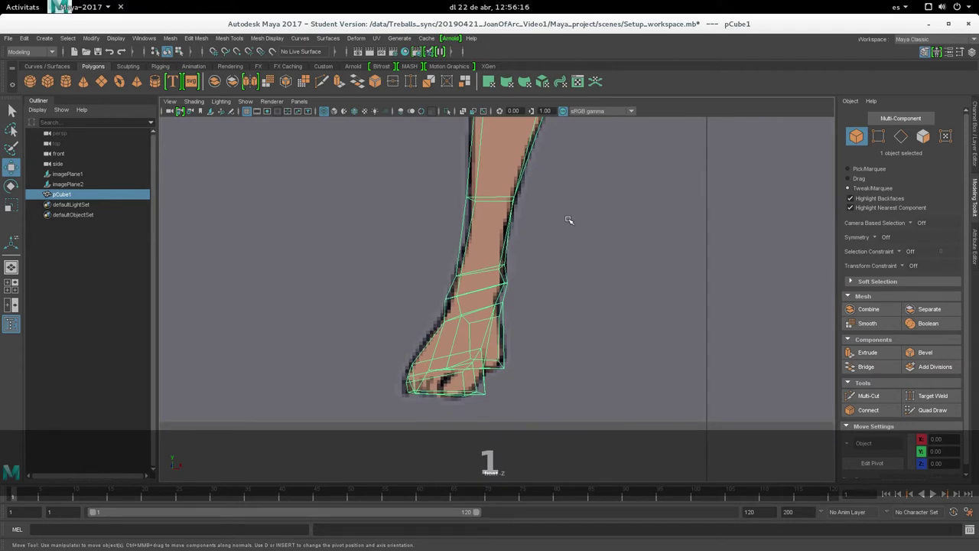
{"action": "key", "text": "3"}
- Pan and zoom the front view along the leg from knee to foot to top
{"action": "middle_click_drag", "start_coordinate": [543, 268], "coordinate": [567, 240], "text": "alt"}
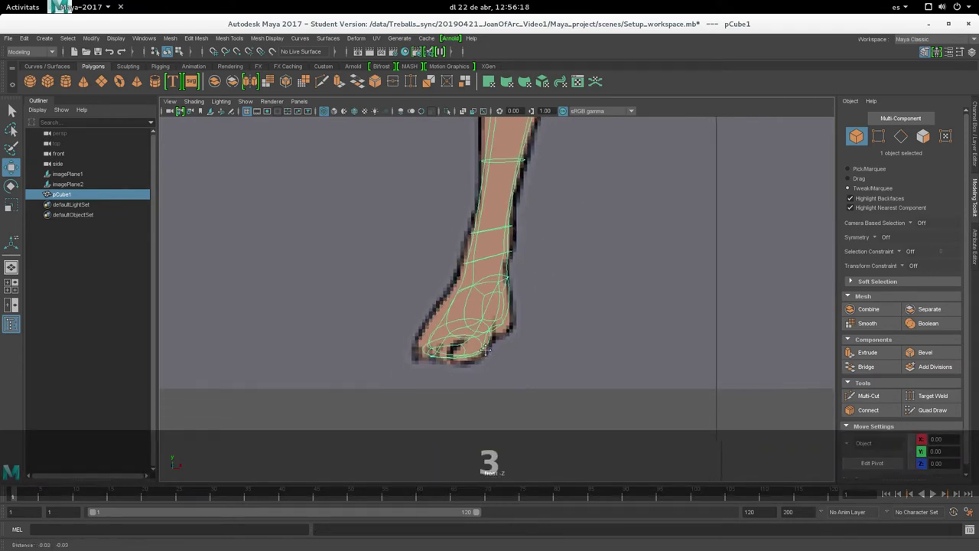
{"action": "scroll", "coordinate": [524, 287], "scroll_direction": "up", "scroll_amount": 3}
{"action": "middle_click_drag", "start_coordinate": [523, 288], "coordinate": [482, 459], "text": "alt"}
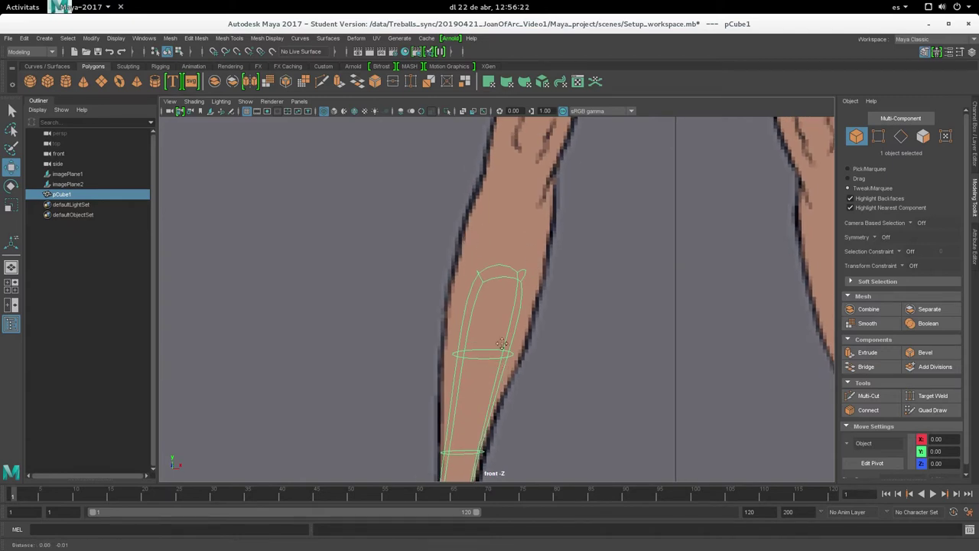
{"action": "middle_click_drag", "start_coordinate": [498, 362], "coordinate": [500, 312], "text": "alt"}
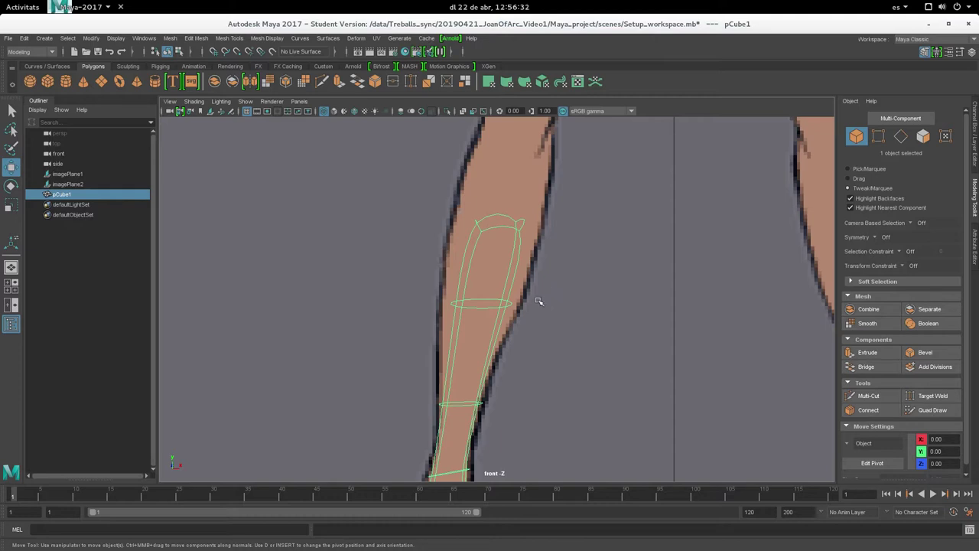
{"action": "middle_click_drag", "start_coordinate": [536, 299], "coordinate": [521, 219], "text": "alt"}
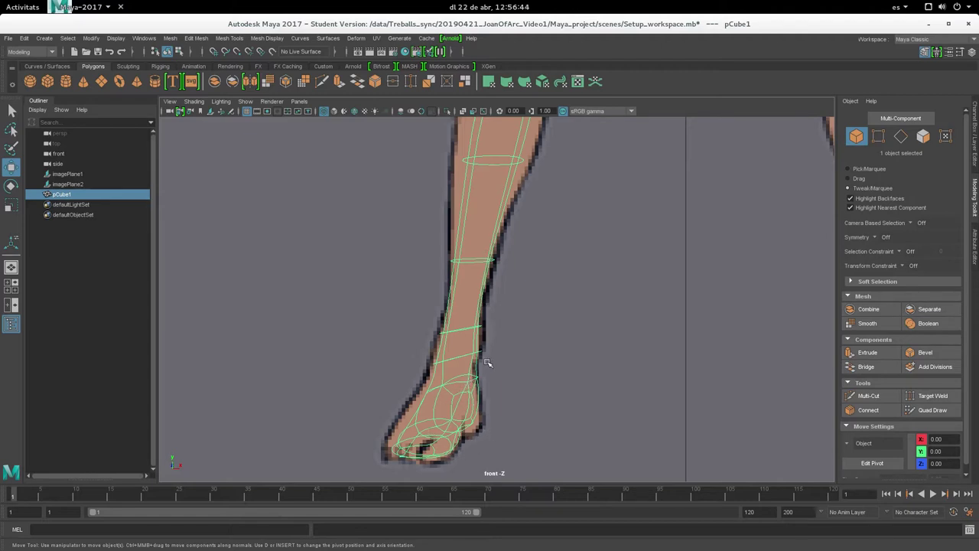
{"action": "mouse_move", "coordinate": [552, 196]}
{"action": "middle_mouse_down", "text": "alt"}
{"action": "mouse_move", "coordinate": [546, 354]}
{"action": "mouse_move", "coordinate": [523, 403]}
{"action": "mouse_move", "coordinate": [533, 321]}
{"action": "mouse_move", "coordinate": [538, 328]}
{"action": "middle_mouse_up", "text": "alt"}
{"action": "mouse_move", "coordinate": [549, 262]}
{"action": "middle_mouse_down", "text": "alt"}
{"action": "mouse_move", "coordinate": [546, 323]}
{"action": "mouse_move", "coordinate": [619, 84]}
{"action": "middle_mouse_up", "text": "alt"}
- Show smooth preview with the cage, zoom so the leg fills the view, and shift the reference image right
{"action": "key", "text": "2"}
{"action": "right_click_drag", "start_coordinate": [521, 361], "coordinate": [590, 365], "text": "alt"}
{"action": "middle_click_drag", "start_coordinate": [591, 364], "coordinate": [567, 301], "text": "alt"}
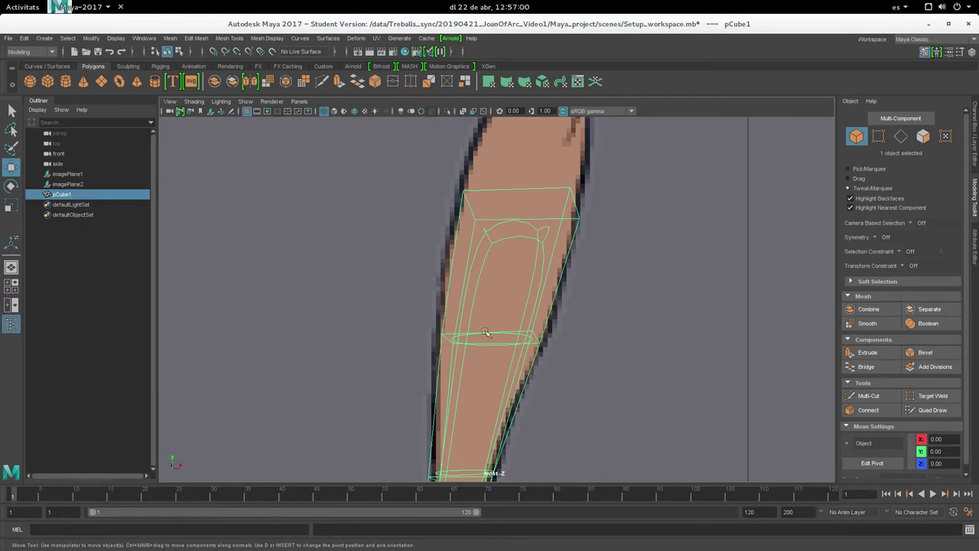
{"action": "left_click_drag", "start_coordinate": [412, 313], "coordinate": [598, 391]}
- Undo the reference image move and reselect pCube1 in vertex mode
{"action": "key", "text": "ctrl+z"}
{"action": "key", "text": "ctrl+z"}
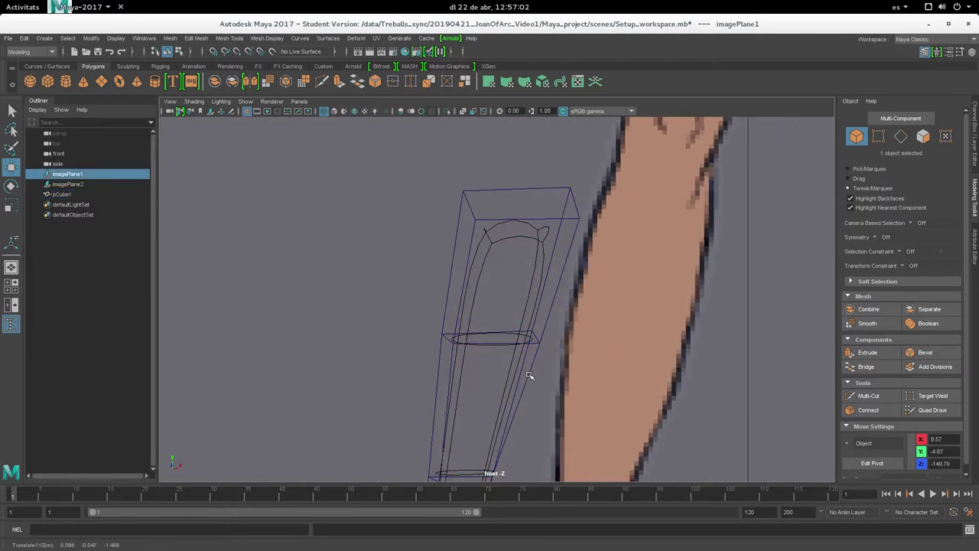
{"action": "key", "text": "ctrl+z"}
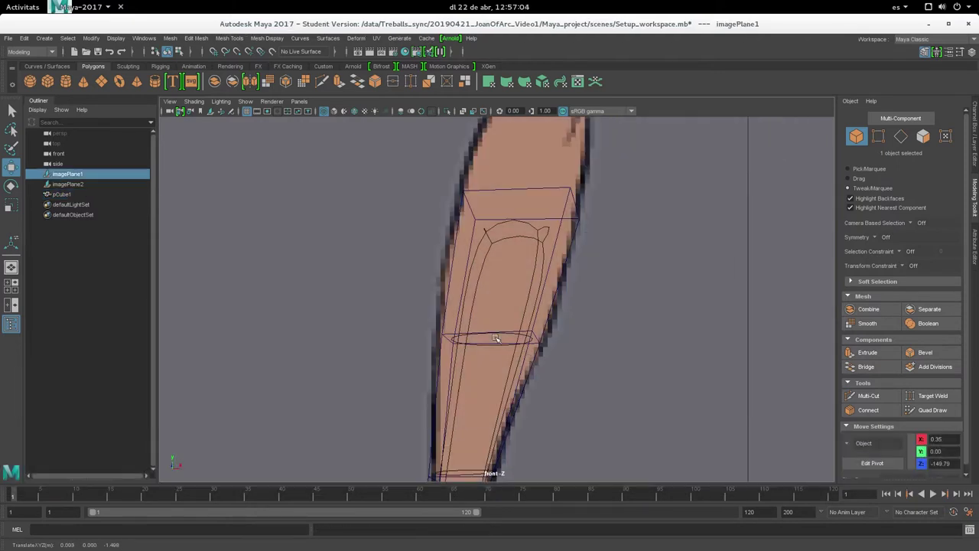
{"action": "left_click", "coordinate": [501, 331]}
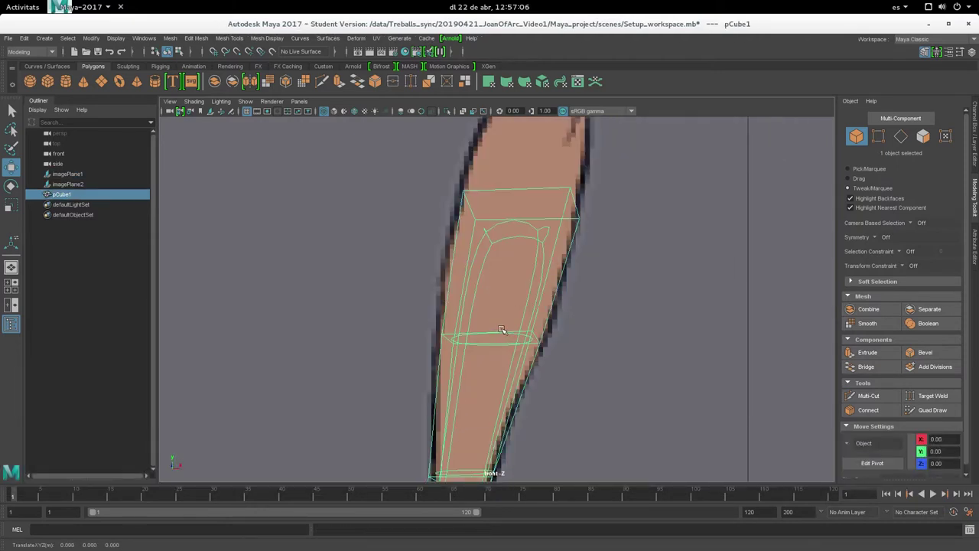
{"action": "key", "text": "F9"}
- Move the loop's two left vertices out to X -24.47 onto the reference outline
{"action": "left_click_drag", "start_coordinate": [356, 303], "coordinate": [458, 396]}
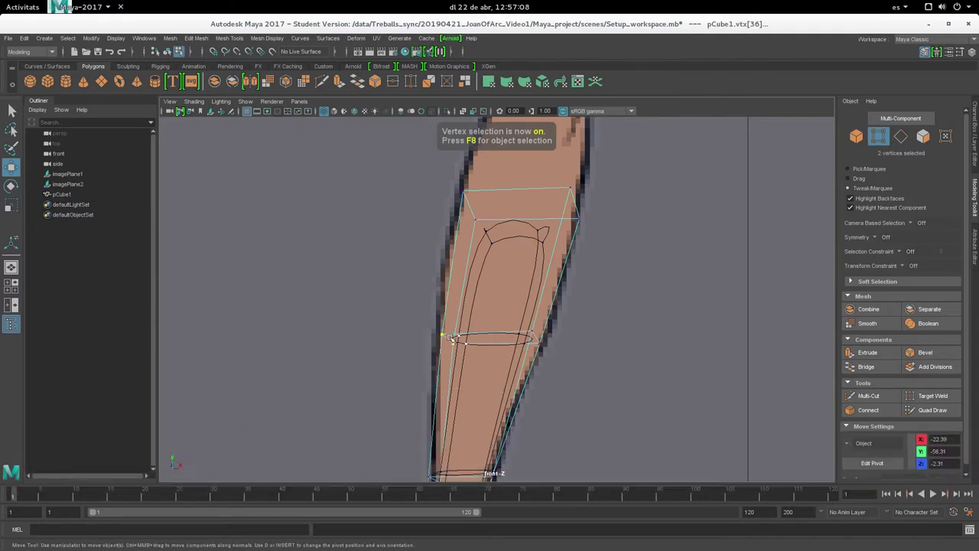
{"action": "left_click", "coordinate": [848, 169]}
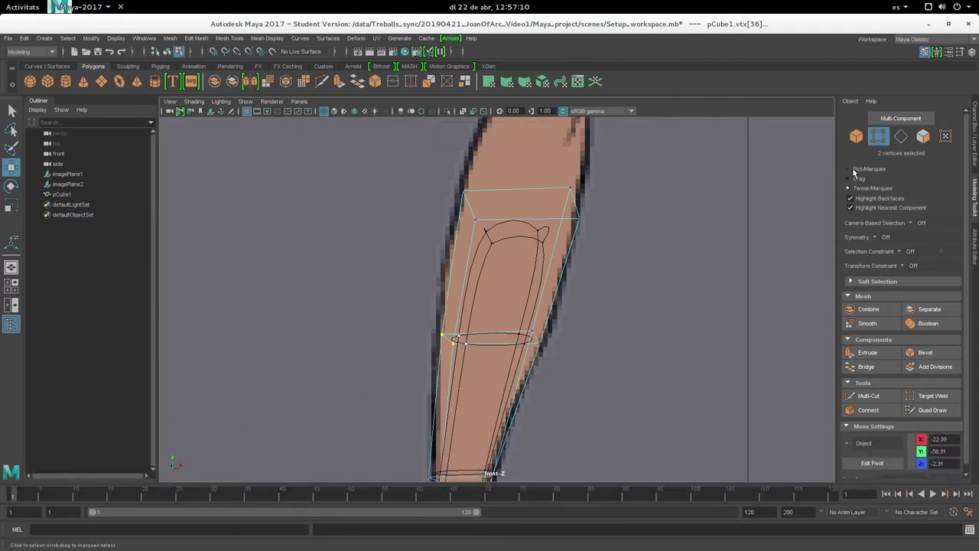
{"action": "left_click_drag", "start_coordinate": [494, 339], "coordinate": [469, 351]}
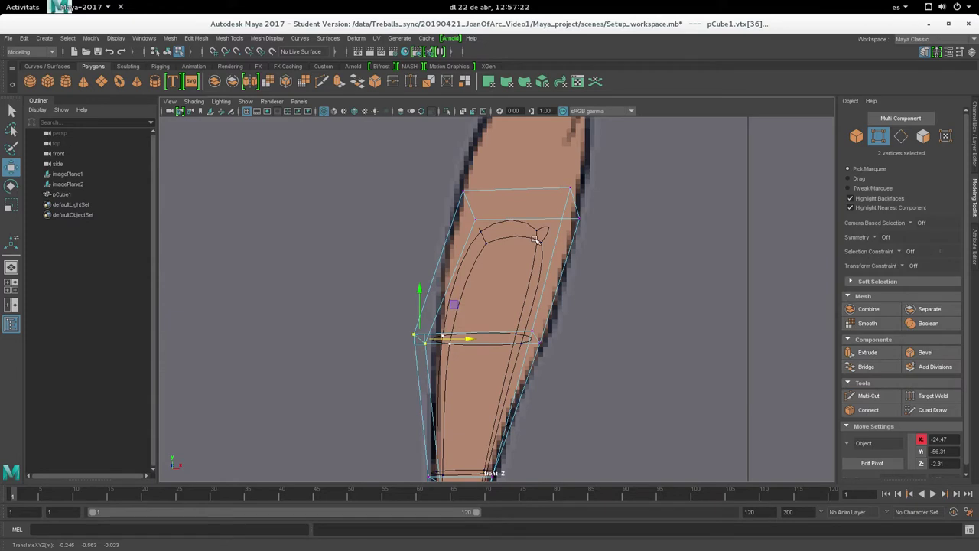
- Move the loop's left and right vertices along X to fit the reference outline
{"action": "key", "text": "3"}
{"action": "key", "text": "4"}
{"action": "key", "text": "5"}
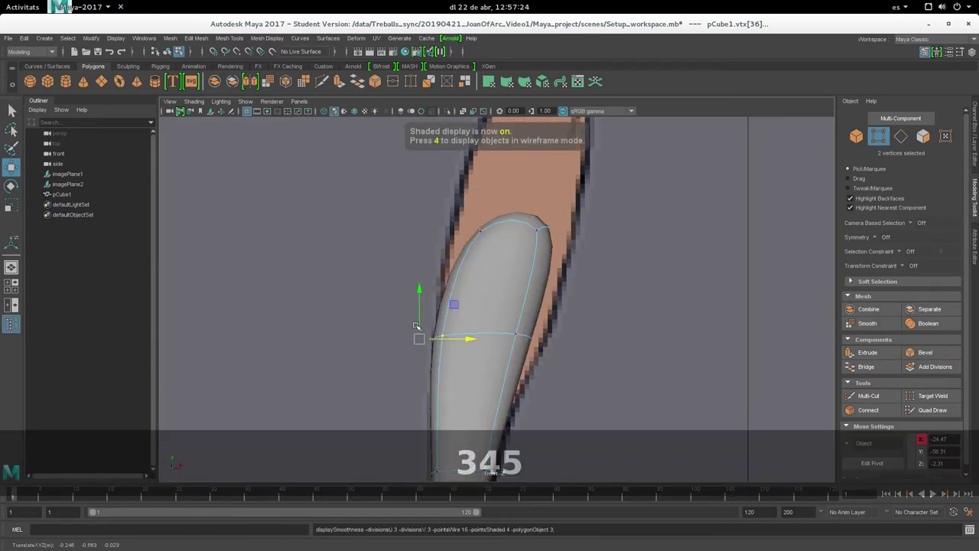
{"action": "left_click_drag", "start_coordinate": [446, 341], "coordinate": [467, 345]}
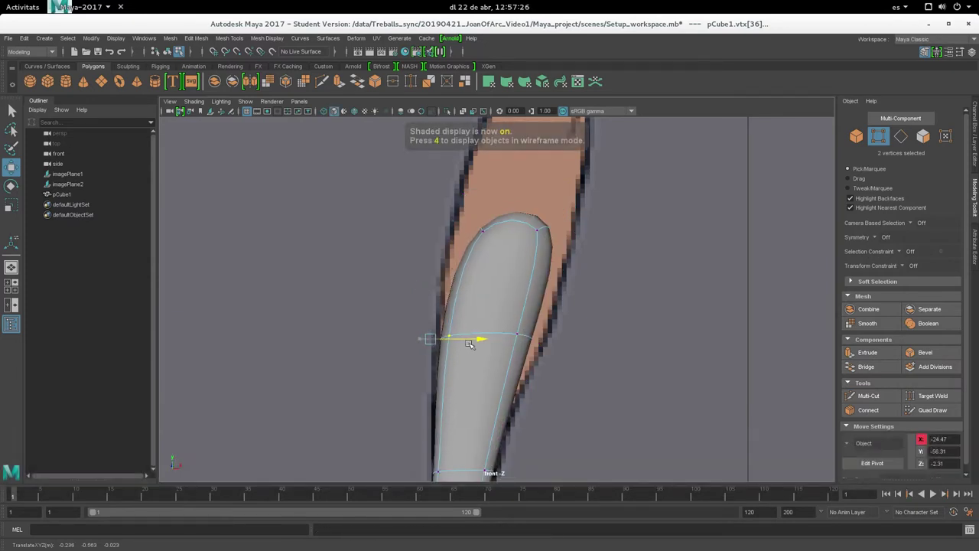
{"action": "left_click_drag", "start_coordinate": [578, 373], "coordinate": [463, 275]}
{"action": "left_click_drag", "start_coordinate": [563, 337], "coordinate": [594, 337]}
- Shift the upper leg vertices along X to match the outline
{"action": "left_click_drag", "start_coordinate": [604, 268], "coordinate": [526, 200]}
{"action": "mouse_move", "coordinate": [617, 203]}
{"action": "left_mouse_down"}
{"action": "mouse_move", "coordinate": [632, 210]}
{"action": "mouse_move", "coordinate": [619, 213]}
{"action": "left_mouse_up"}
{"action": "left_click_drag", "start_coordinate": [411, 185], "coordinate": [511, 272]}
{"action": "left_click_drag", "start_coordinate": [512, 205], "coordinate": [496, 205]}
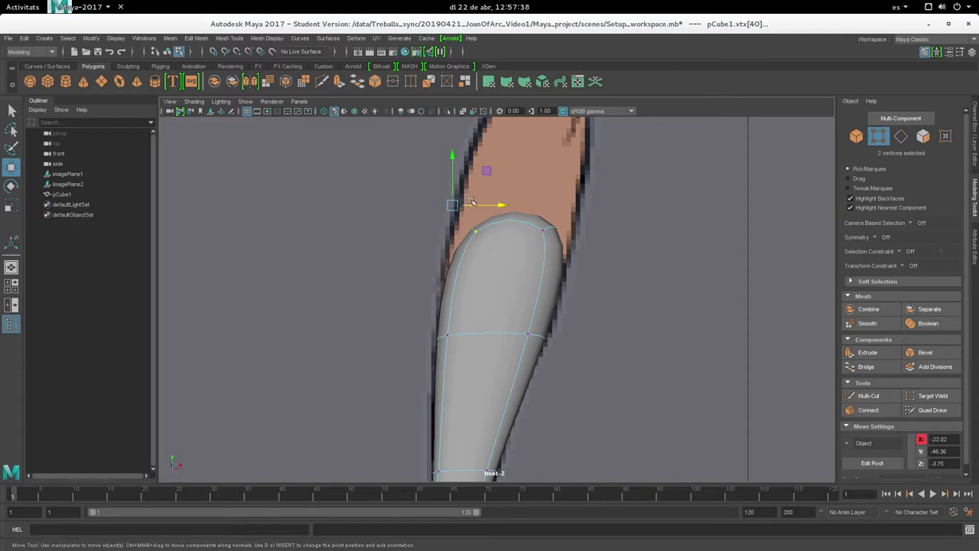
- Frame the foot and select its 24 vertices
{"action": "right_click_drag", "start_coordinate": [476, 125], "coordinate": [562, 176], "text": "alt"}
{"action": "mouse_move", "coordinate": [563, 175]}
{"action": "middle_mouse_down", "text": "alt"}
{"action": "mouse_move", "coordinate": [521, 380]}
{"action": "mouse_move", "coordinate": [522, 259]}
{"action": "middle_mouse_up", "text": "alt"}
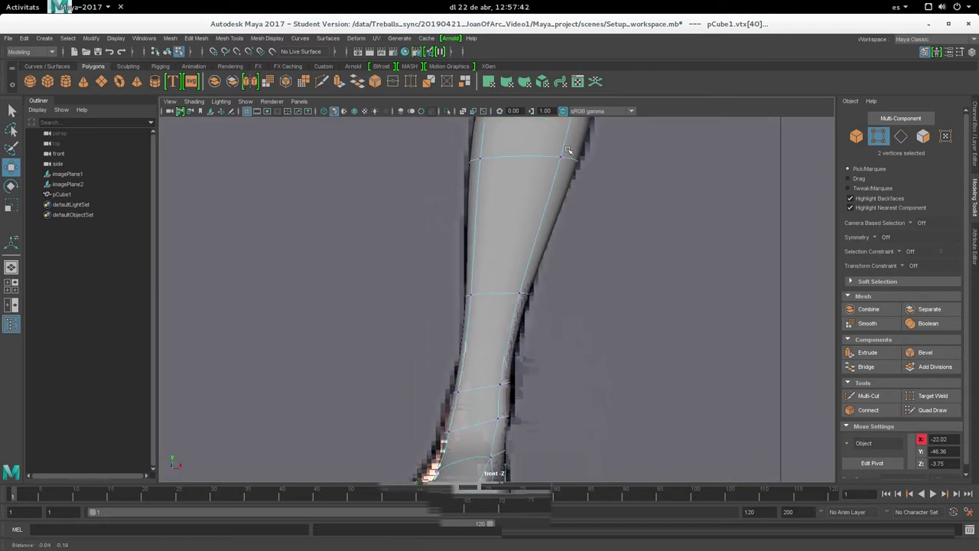
{"action": "right_click_drag", "start_coordinate": [513, 359], "coordinate": [488, 344], "text": "alt"}
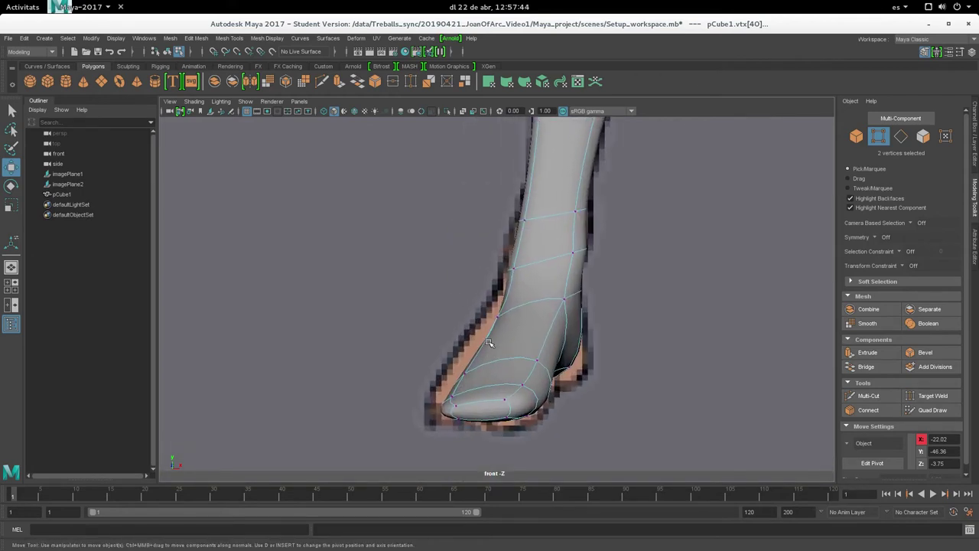
{"action": "left_click_drag", "start_coordinate": [687, 462], "coordinate": [232, 283]}
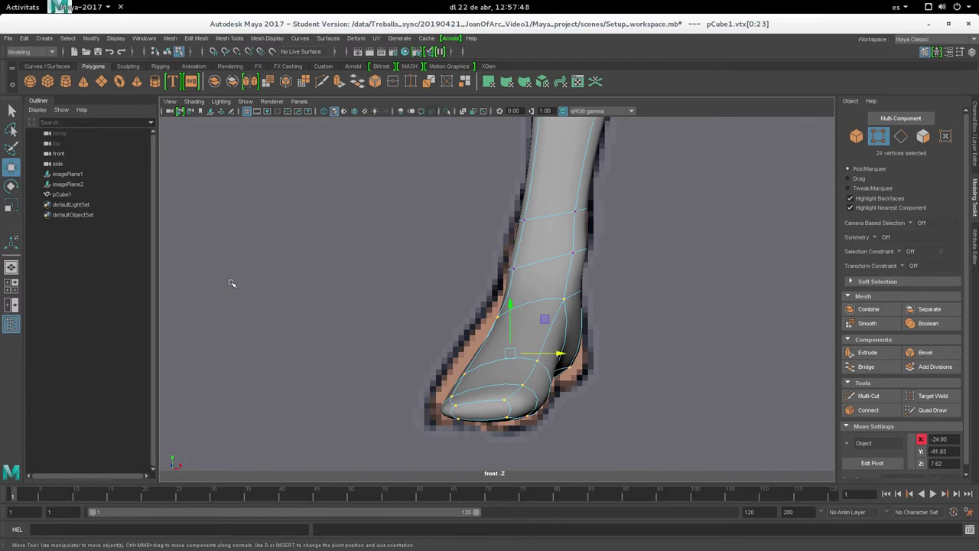
{"action": "key", "text": "4"}
{"action": "key", "text": "4"}
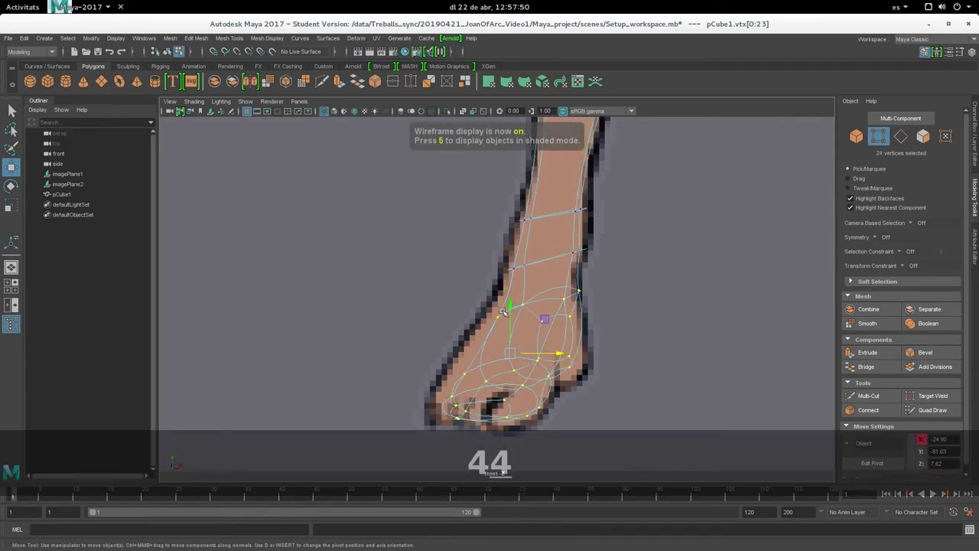
{"action": "key", "text": "5"}
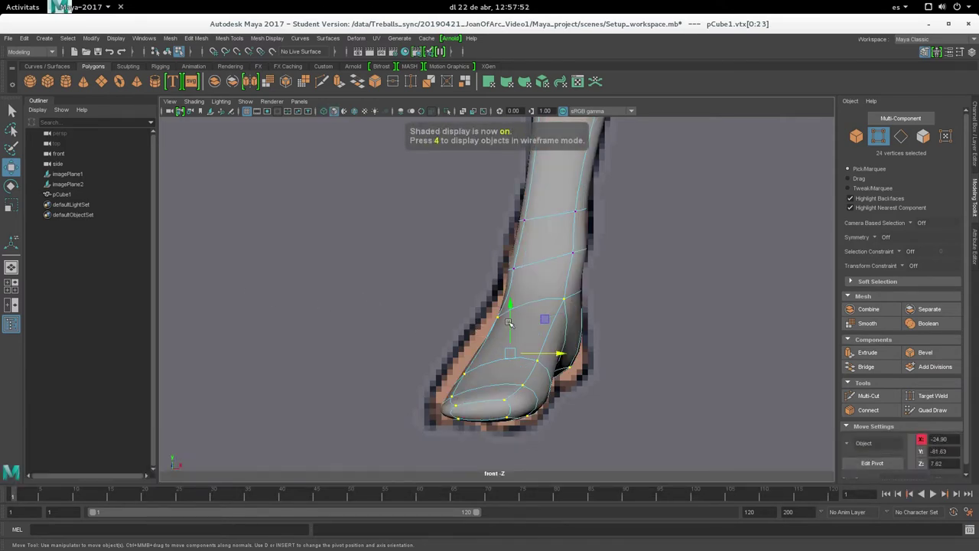
- Try scaling the foot vertices, undo it, and return to the four-view layout
{"action": "key", "text": "r"}
{"action": "left_click_drag", "start_coordinate": [555, 356], "coordinate": [559, 354]}
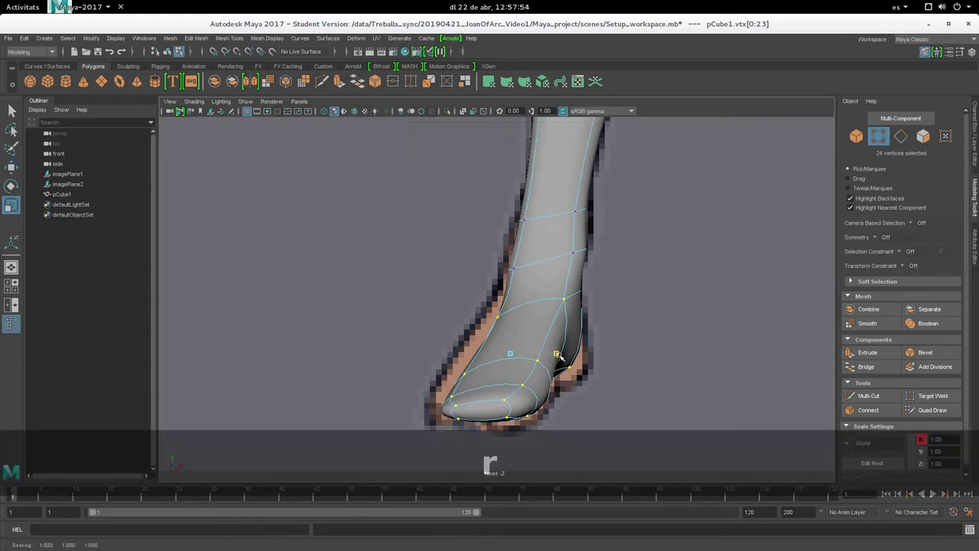
{"action": "key", "text": "ctrl+z"}
{"action": "key", "text": "ctrl+z"}
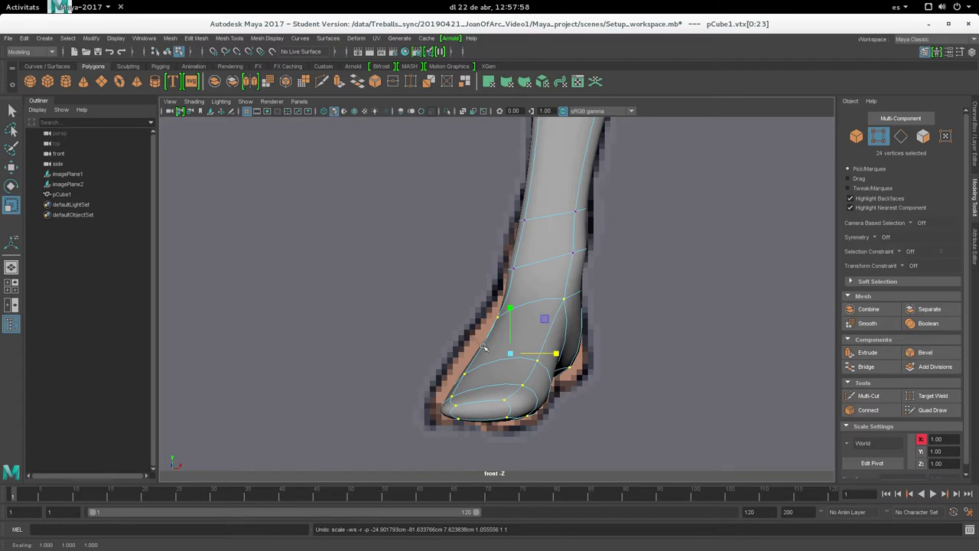
{"action": "key", "text": "space"}
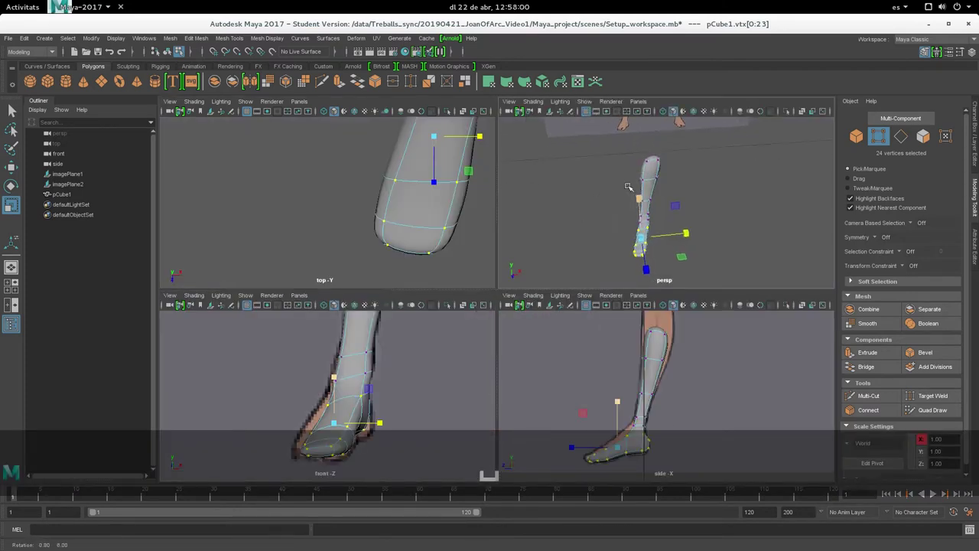
- Select five faces on the side of the foot and move them along one axis
{"action": "middle_click_drag", "start_coordinate": [631, 234], "coordinate": [638, 288], "text": "alt"}
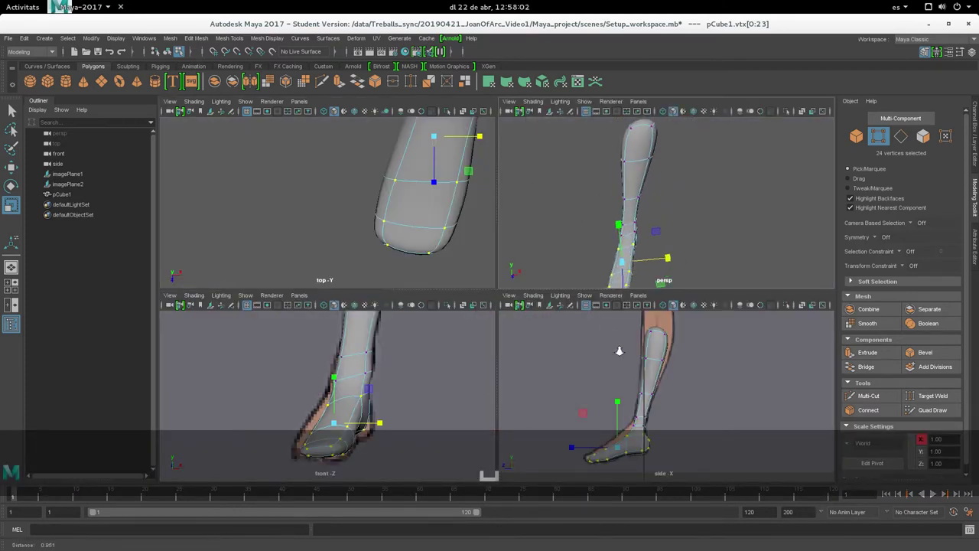
{"action": "mouse_move", "coordinate": [637, 288]}
{"action": "left_mouse_down", "text": "alt"}
{"action": "mouse_move", "coordinate": [733, 221]}
{"action": "mouse_move", "coordinate": [735, 233]}
{"action": "left_mouse_up", "text": "alt"}
{"action": "key", "text": "F11"}
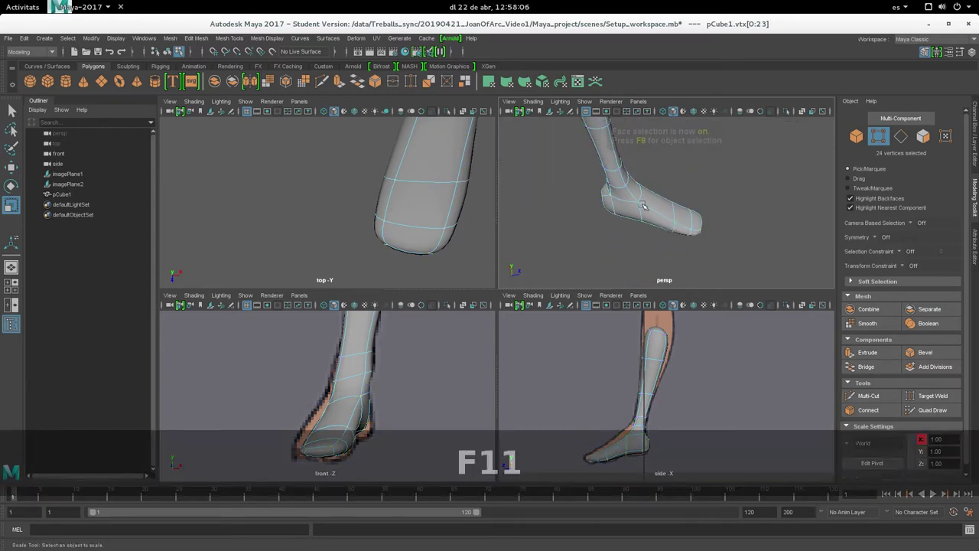
{"action": "left_click", "coordinate": [624, 212]}
{"action": "left_click", "coordinate": [662, 222], "text": "shift"}
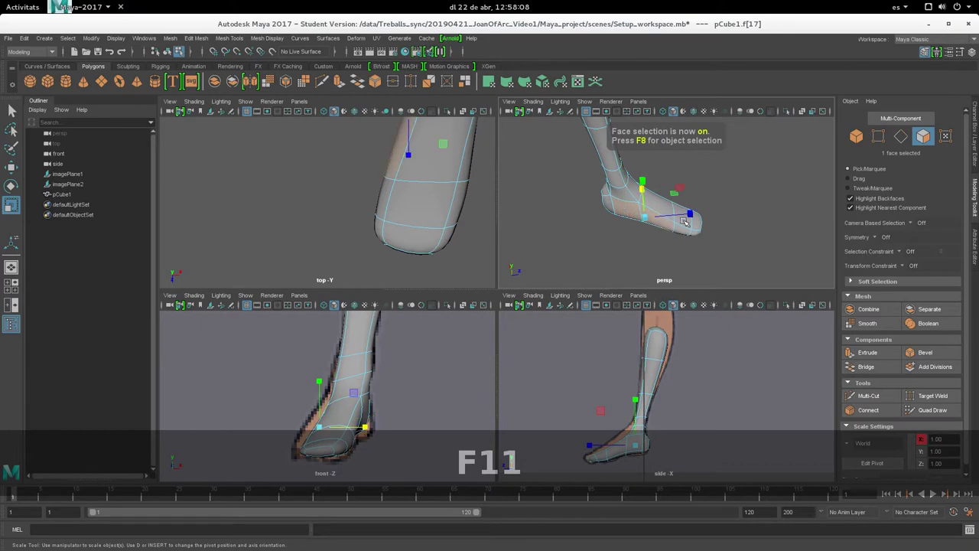
{"action": "left_click", "coordinate": [691, 232], "text": "shift"}
{"action": "left_click", "coordinate": [692, 229], "text": "shift"}
{"action": "left_click", "coordinate": [612, 213], "text": "shift"}
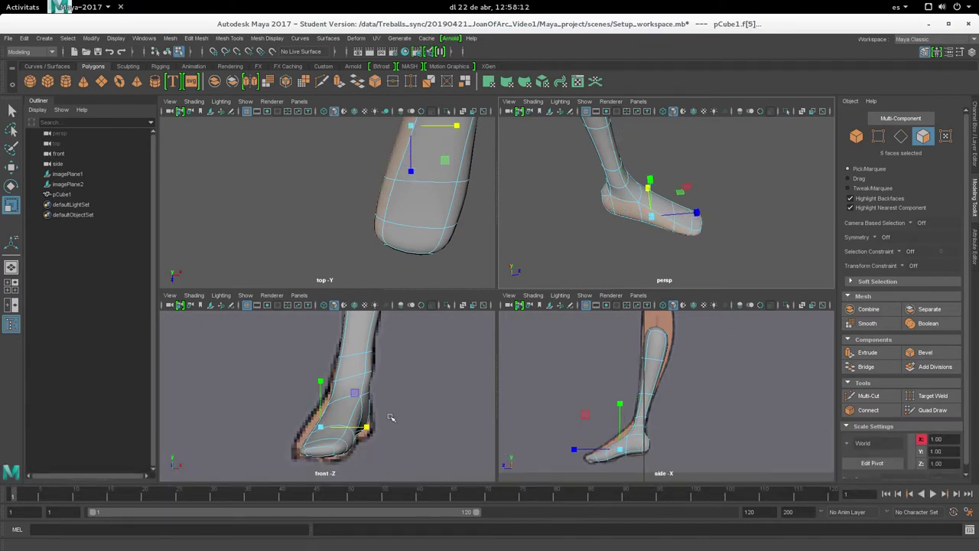
{"action": "key", "text": "w"}
{"action": "left_click_drag", "start_coordinate": [367, 428], "coordinate": [365, 429]}
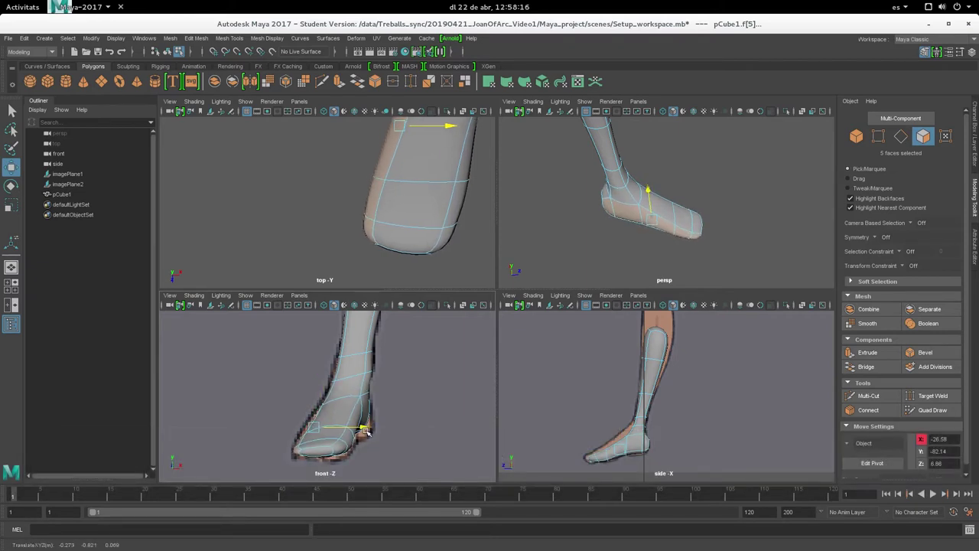
- Select five faces running toward the toe and slide them along X
{"action": "scroll", "coordinate": [365, 424], "scroll_direction": "up", "scroll_amount": 2}
{"action": "scroll", "coordinate": [368, 414], "scroll_direction": "up", "scroll_amount": 3}
{"action": "middle_click_drag", "start_coordinate": [368, 408], "coordinate": [341, 392], "text": "alt"}
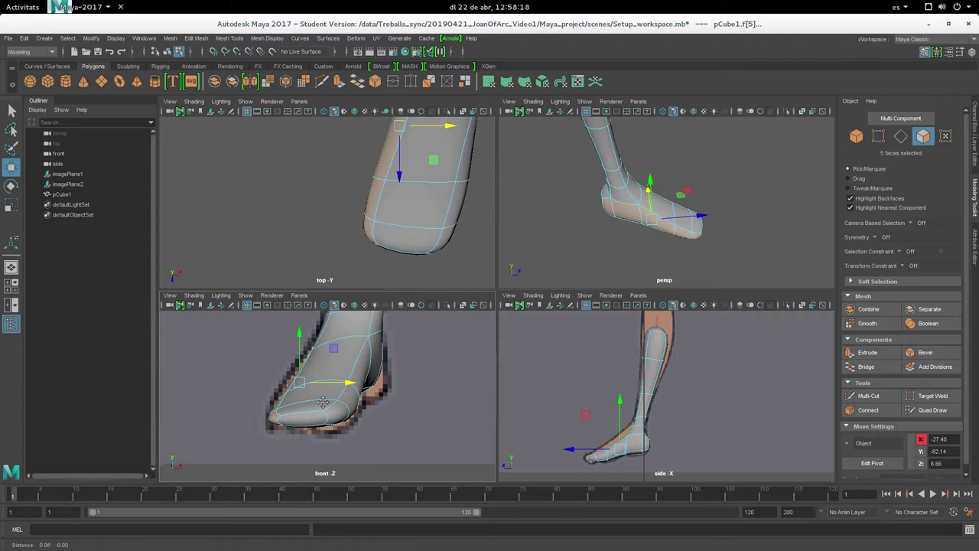
{"action": "mouse_move", "coordinate": [694, 207]}
{"action": "left_mouse_down", "text": "alt"}
{"action": "mouse_move", "coordinate": [627, 245]}
{"action": "mouse_move", "coordinate": [507, 258]}
{"action": "mouse_move", "coordinate": [665, 194]}
{"action": "mouse_move", "coordinate": [608, 247]}
{"action": "mouse_move", "coordinate": [630, 219]}
{"action": "left_mouse_up", "text": "alt"}
{"action": "scroll", "coordinate": [661, 194], "scroll_direction": "up", "scroll_amount": 5}
{"action": "scroll", "coordinate": [665, 190], "scroll_direction": "down", "scroll_amount": 3}
{"action": "left_click", "coordinate": [602, 212]}
{"action": "left_click", "coordinate": [593, 218], "text": "shift"}
{"action": "left_click", "coordinate": [617, 193], "text": "shift"}
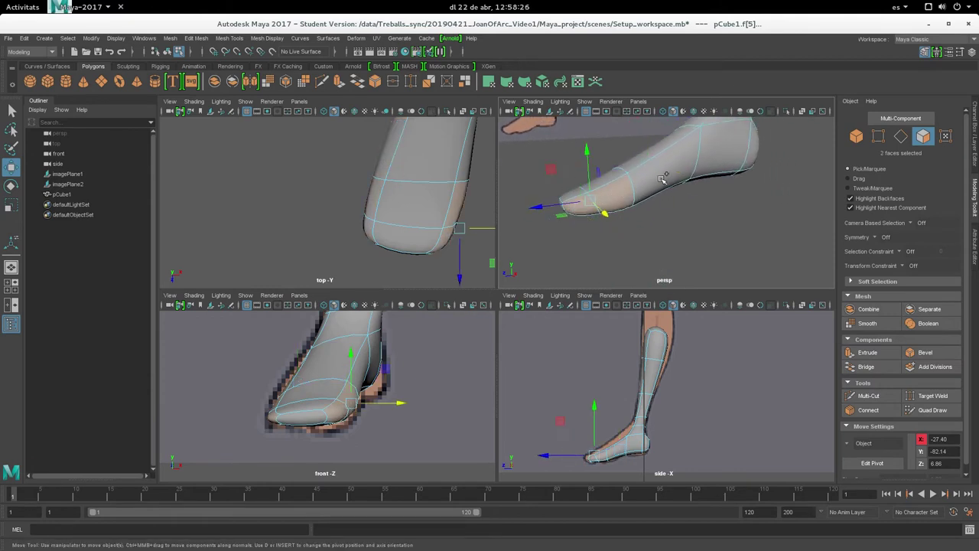
{"action": "left_click", "coordinate": [662, 178], "text": "shift"}
{"action": "left_click", "coordinate": [719, 149], "text": "shift"}
{"action": "left_click", "coordinate": [753, 151], "text": "shift"}
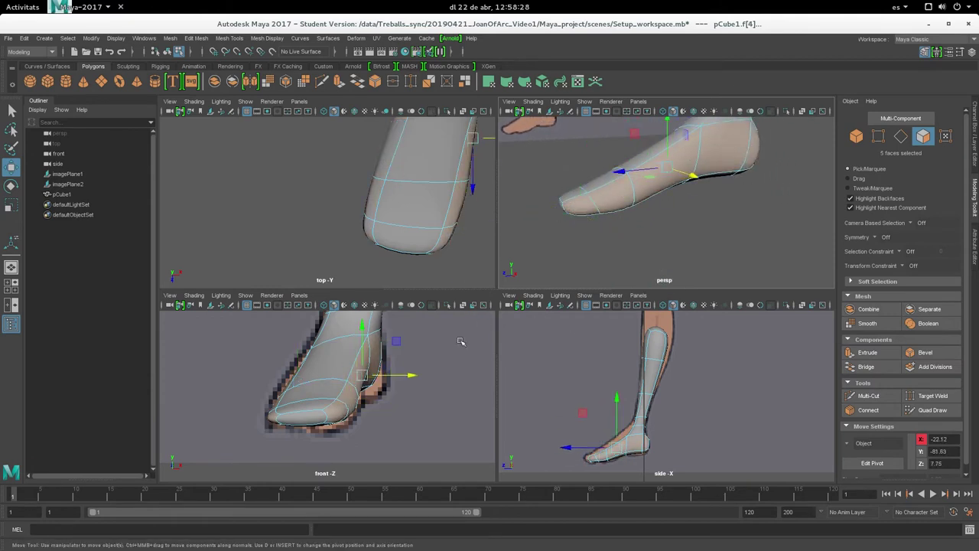
{"action": "left_click_drag", "start_coordinate": [410, 375], "coordinate": [410, 382]}
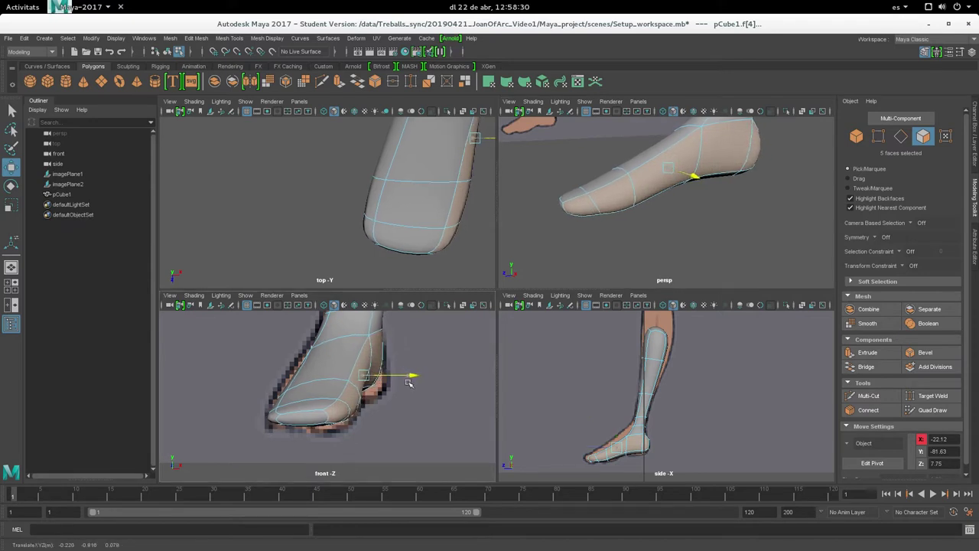
- Move the toe-tip face along X and select its neighbouring face
{"action": "left_click", "coordinate": [758, 157]}
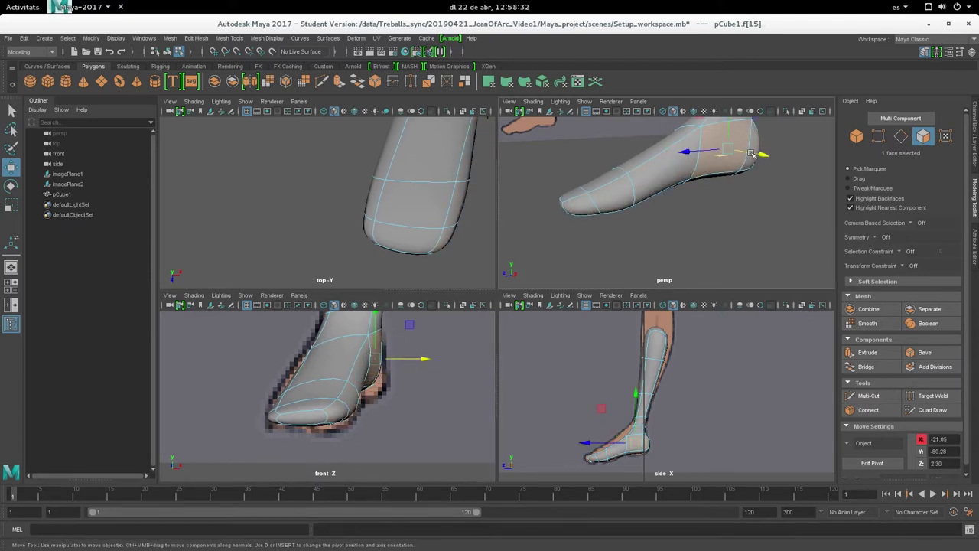
{"action": "left_click_drag", "start_coordinate": [762, 157], "coordinate": [768, 157]}
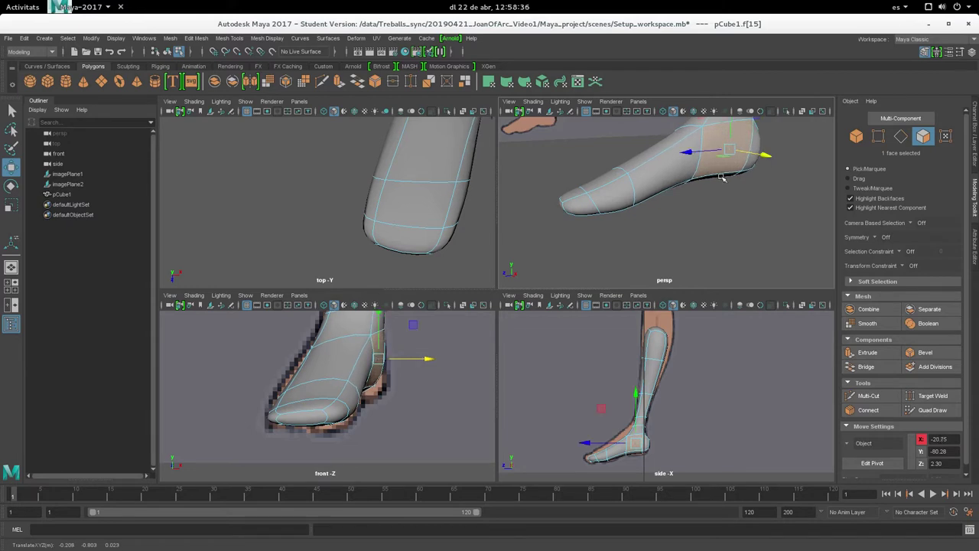
{"action": "left_click", "coordinate": [720, 177]}
{"action": "scroll", "coordinate": [337, 382], "scroll_direction": "up", "scroll_amount": 3}
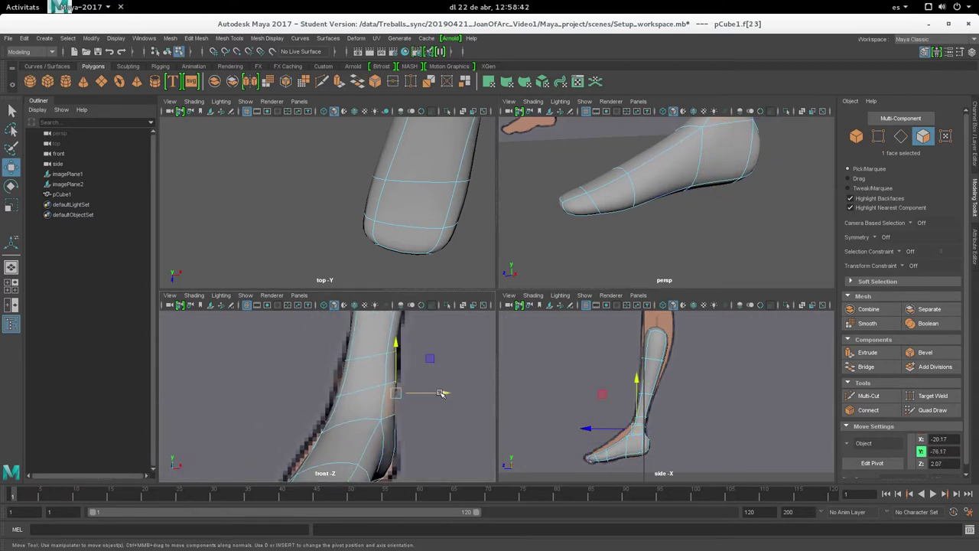
{"action": "left_click_drag", "start_coordinate": [336, 383], "coordinate": [359, 382], "text": "alt"}
{"action": "scroll", "coordinate": [685, 444], "scroll_direction": "up", "scroll_amount": 4}
{"action": "left_click_drag", "start_coordinate": [658, 198], "coordinate": [690, 185], "text": "alt"}
- Select the three toe vertices, then the heel vertices in the side view
{"action": "key", "text": "F9"}
{"action": "left_click", "coordinate": [655, 197]}
{"action": "left_click", "coordinate": [690, 185]}
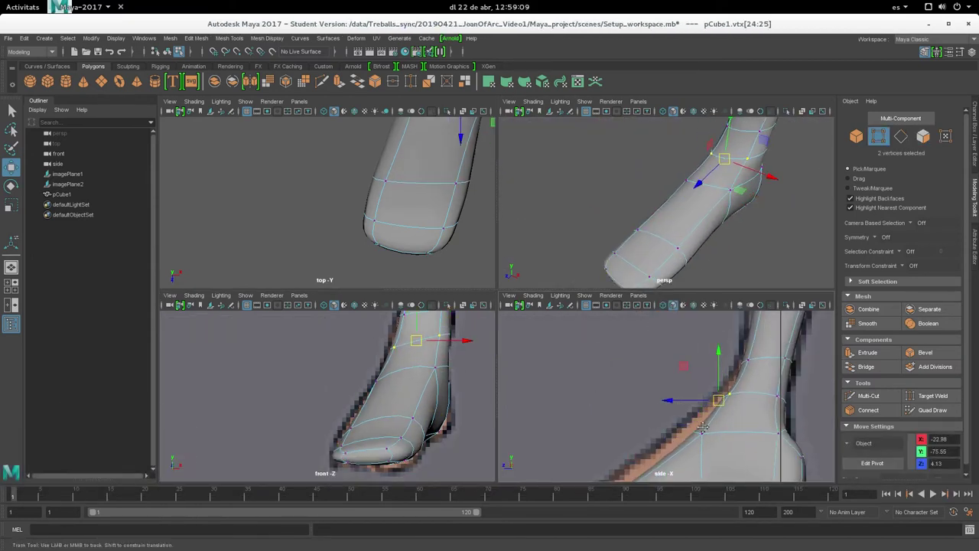
{"action": "scroll", "coordinate": [673, 398], "scroll_direction": "down", "scroll_amount": 3}
{"action": "left_click_drag", "start_coordinate": [540, 471], "coordinate": [560, 434]}
{"action": "middle_click_drag", "start_coordinate": [560, 435], "coordinate": [658, 402], "text": "alt"}
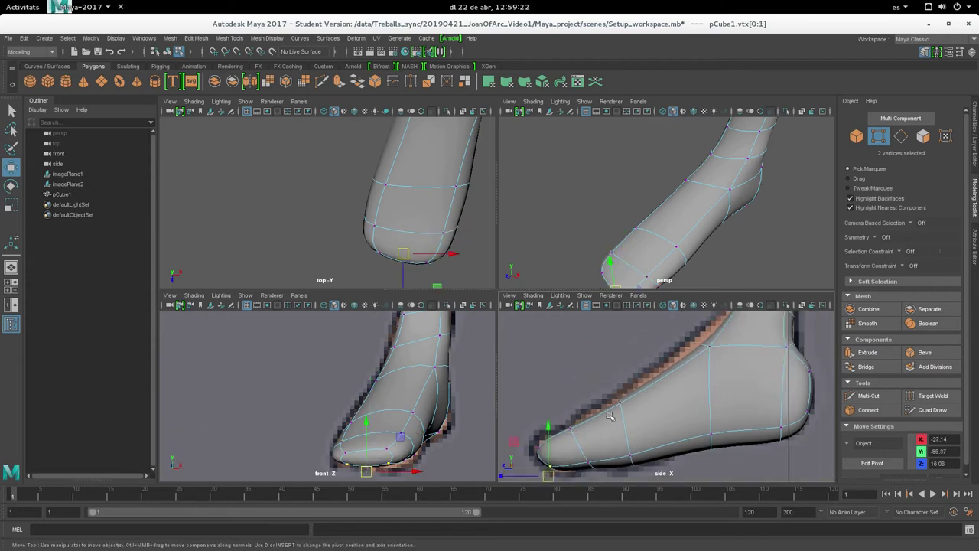
{"action": "left_click_drag", "start_coordinate": [699, 413], "coordinate": [734, 451]}
- Select two vertices near the toe and frame the toe in the side view
{"action": "scroll", "coordinate": [724, 432], "scroll_direction": "up", "scroll_amount": 2}
{"action": "middle_click_drag", "start_coordinate": [724, 433], "coordinate": [688, 367], "text": "alt"}
{"action": "left_click_drag", "start_coordinate": [635, 452], "coordinate": [673, 479]}
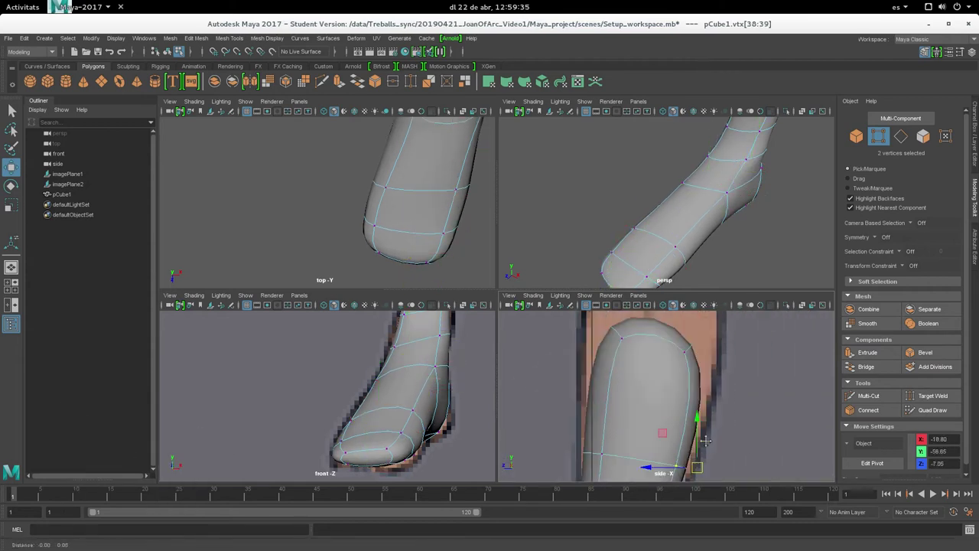
{"action": "middle_click_drag", "start_coordinate": [674, 478], "coordinate": [720, 354], "text": "alt"}
{"action": "scroll", "coordinate": [720, 354], "scroll_direction": "down", "scroll_amount": 3}
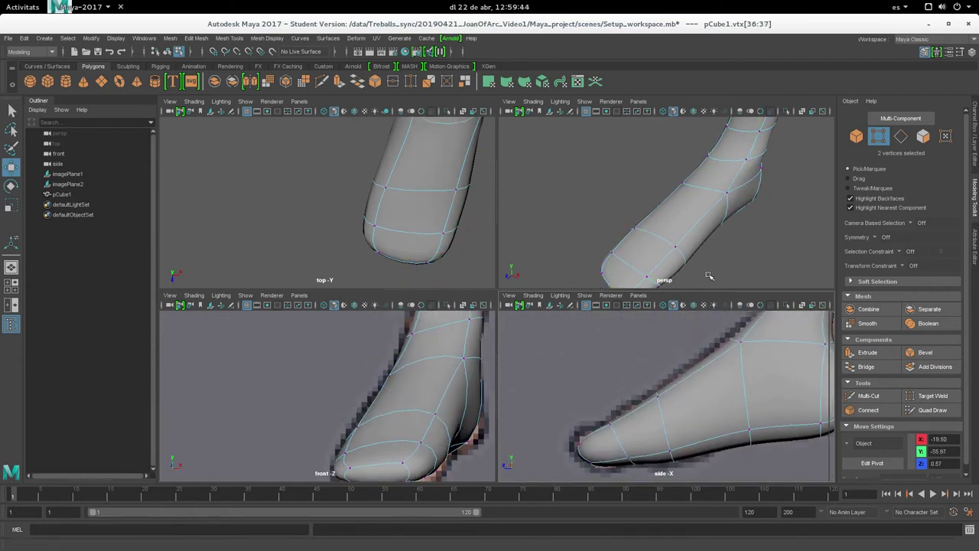
{"action": "scroll", "coordinate": [410, 431], "scroll_direction": "down", "scroll_amount": 2}
- Maximize the perspective view, show the leg unsmoothed, and orbit to see the reference feet
{"action": "key", "text": "space"}
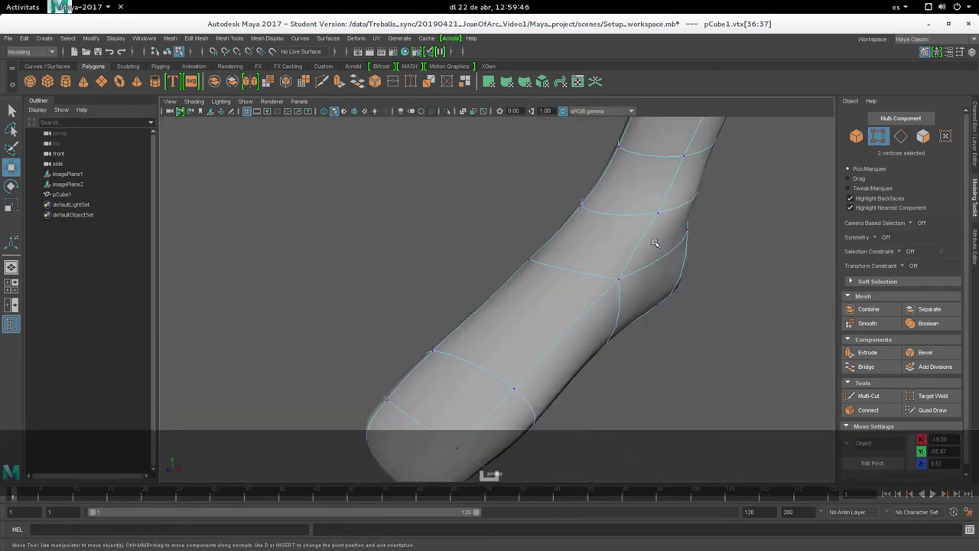
{"action": "scroll", "coordinate": [594, 280], "scroll_direction": "down", "scroll_amount": 3}
{"action": "scroll", "coordinate": [594, 280], "scroll_direction": "up", "scroll_amount": 2}
{"action": "scroll", "coordinate": [489, 316], "scroll_direction": "up", "scroll_amount": 2}
{"action": "left_click_drag", "start_coordinate": [489, 316], "coordinate": [520, 334], "text": "alt"}
{"action": "key", "text": "1"}
{"action": "mouse_move", "coordinate": [521, 335]}
{"action": "left_mouse_down", "text": "alt"}
{"action": "mouse_move", "coordinate": [426, 222]}
{"action": "mouse_move", "coordinate": [621, 260]}
{"action": "left_mouse_up", "text": "alt"}
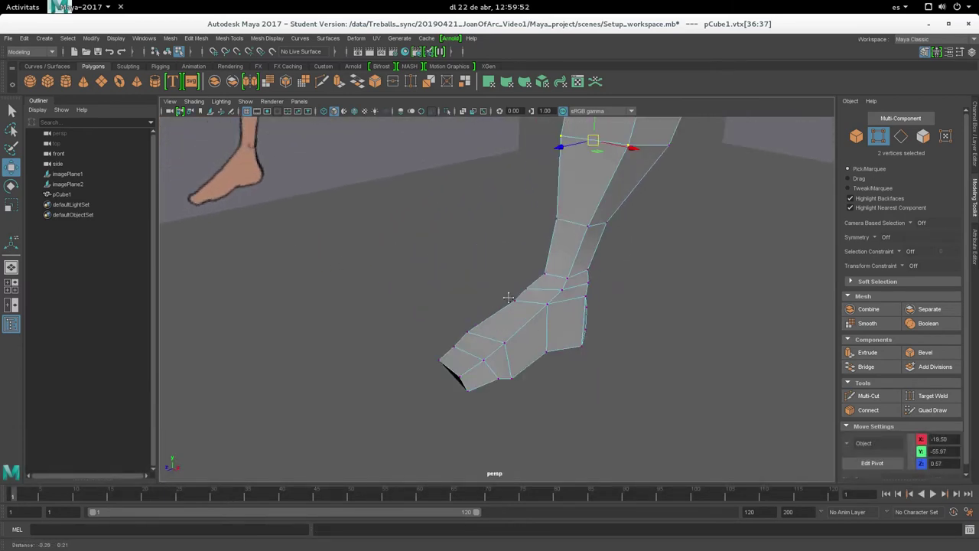
{"action": "mouse_move", "coordinate": [594, 295]}
{"action": "left_mouse_down", "text": "alt"}
{"action": "mouse_move", "coordinate": [413, 298]}
{"action": "mouse_move", "coordinate": [479, 308]}
{"action": "mouse_move", "coordinate": [462, 314]}
{"action": "mouse_move", "coordinate": [656, 277]}
{"action": "mouse_move", "coordinate": [623, 284]}
{"action": "mouse_move", "coordinate": [594, 234]}
{"action": "mouse_move", "coordinate": [531, 326]}
{"action": "mouse_move", "coordinate": [445, 339]}
{"action": "mouse_move", "coordinate": [528, 340]}
{"action": "mouse_move", "coordinate": [531, 323]}
{"action": "left_mouse_up", "text": "alt"}
{"action": "mouse_move", "coordinate": [531, 324]}
{"action": "middle_mouse_down", "text": "alt"}
{"action": "mouse_move", "coordinate": [531, 306]}
{"action": "mouse_move", "coordinate": [538, 316]}
{"action": "middle_mouse_up", "text": "alt"}
{"action": "mouse_move", "coordinate": [470, 330]}
{"action": "left_mouse_down", "text": "alt"}
{"action": "mouse_move", "coordinate": [516, 319]}
{"action": "mouse_move", "coordinate": [451, 326]}
{"action": "left_mouse_up", "text": "alt"}
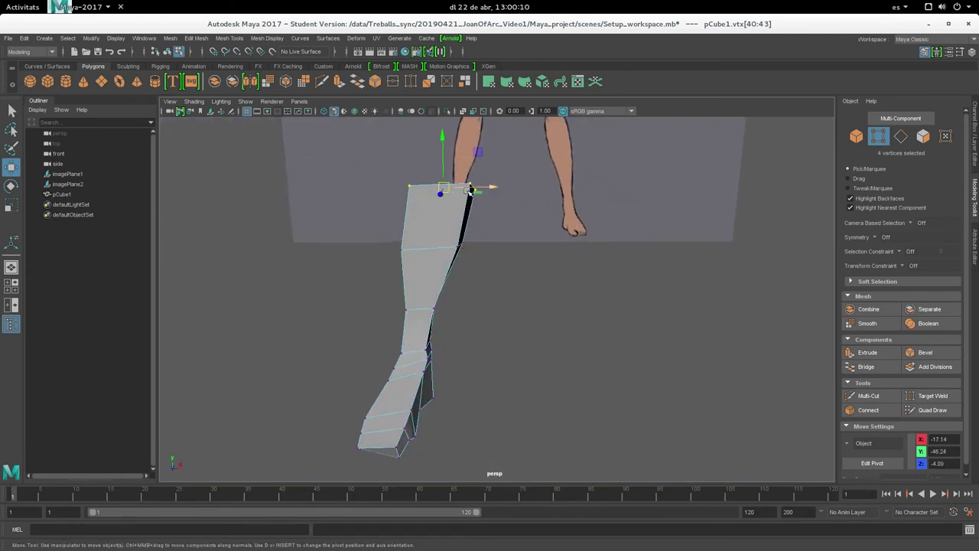
{"action": "left_click_drag", "start_coordinate": [460, 185], "coordinate": [461, 247], "text": "alt"}
- Nudge the two top vertices and the right-edge vertices along X
{"action": "left_click", "coordinate": [474, 248]}
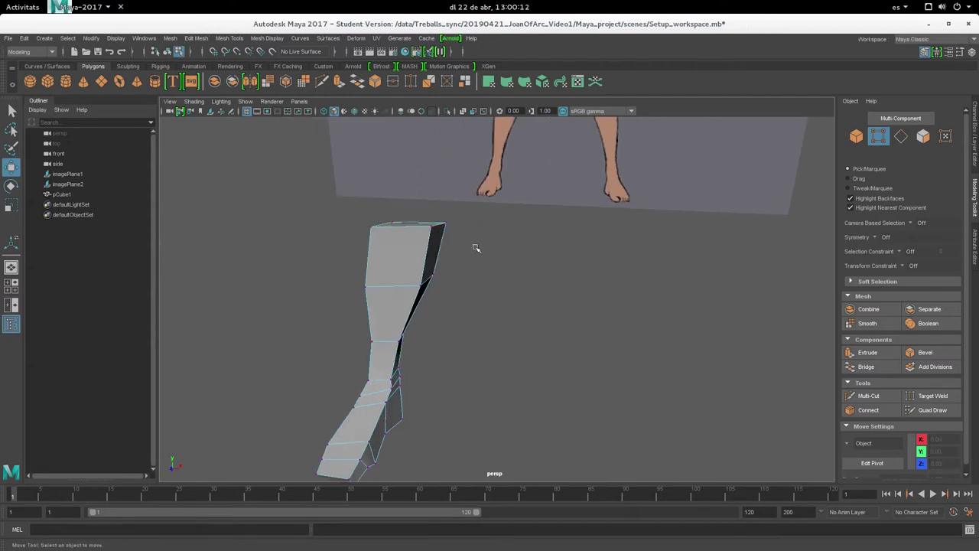
{"action": "left_click_drag", "start_coordinate": [400, 198], "coordinate": [399, 197]}
{"action": "left_click_drag", "start_coordinate": [477, 226], "coordinate": [488, 228]}
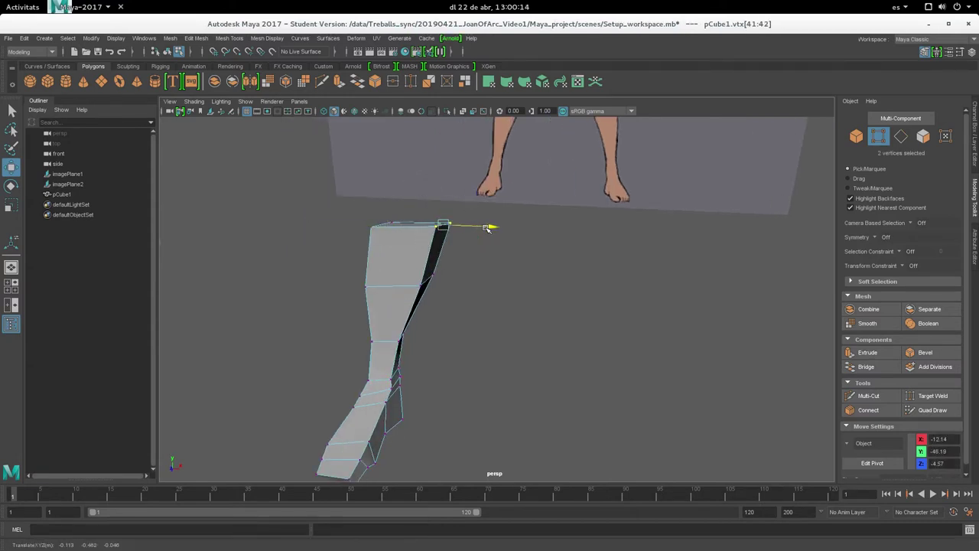
{"action": "left_click_drag", "start_coordinate": [392, 231], "coordinate": [390, 237]}
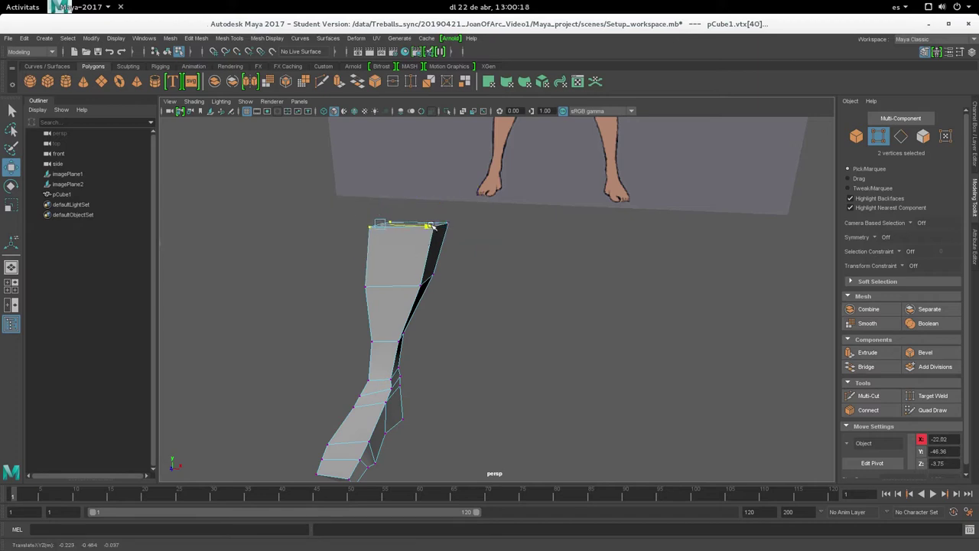
{"action": "left_click_drag", "start_coordinate": [407, 260], "coordinate": [409, 261]}
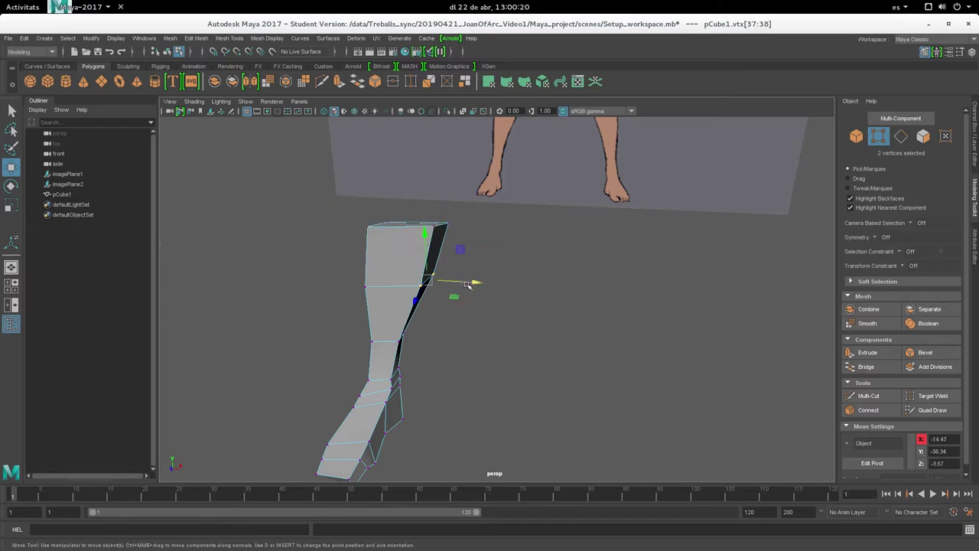
{"action": "left_click_drag", "start_coordinate": [474, 284], "coordinate": [472, 285]}
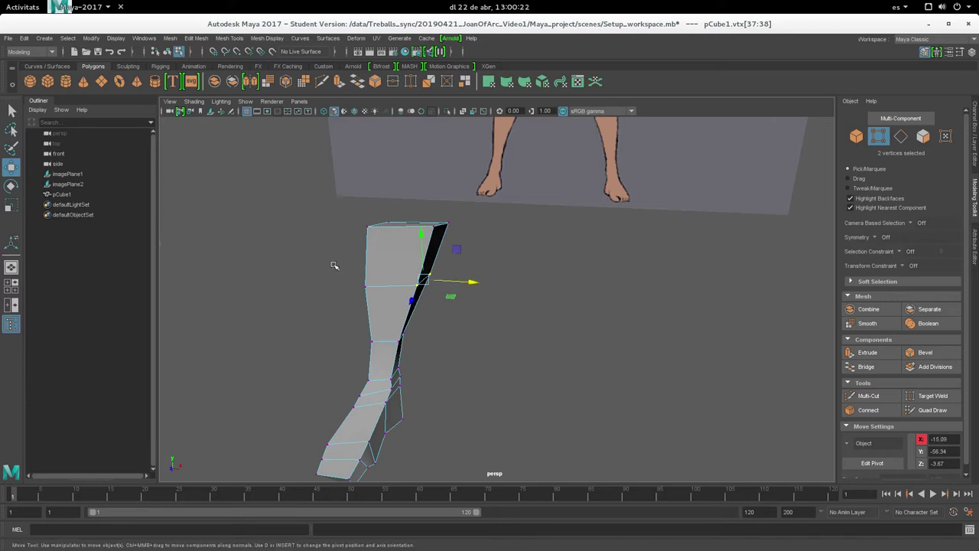
- Move a pair of vertices across the leg along X, then orbit to an angled view
{"action": "left_click", "coordinate": [368, 306]}
{"action": "mouse_move", "coordinate": [367, 306]}
{"action": "left_mouse_down", "text": "alt"}
{"action": "mouse_move", "coordinate": [356, 313]}
{"action": "mouse_move", "coordinate": [420, 278]}
{"action": "left_mouse_up", "text": "alt"}
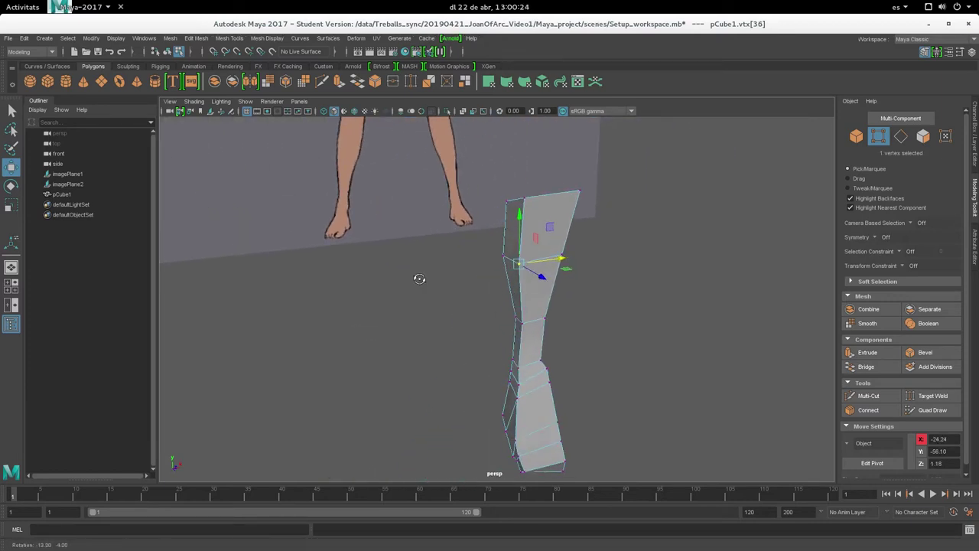
{"action": "left_click_drag", "start_coordinate": [525, 300], "coordinate": [525, 298], "text": "shift"}
{"action": "left_click_drag", "start_coordinate": [554, 255], "coordinate": [558, 253]}
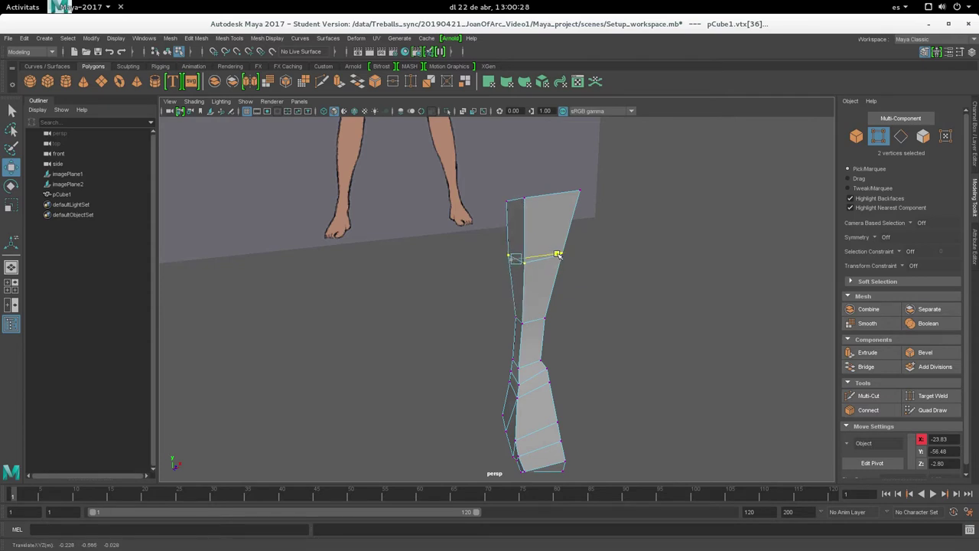
{"action": "left_click_drag", "start_coordinate": [541, 380], "coordinate": [525, 308], "text": "alt"}
{"action": "mouse_move", "coordinate": [400, 252]}
{"action": "left_mouse_down", "text": "alt"}
{"action": "mouse_move", "coordinate": [433, 313]}
{"action": "mouse_move", "coordinate": [382, 324]}
{"action": "mouse_move", "coordinate": [454, 343]}
{"action": "mouse_move", "coordinate": [673, 271]}
{"action": "mouse_move", "coordinate": [573, 284]}
{"action": "mouse_move", "coordinate": [564, 276]}
{"action": "mouse_move", "coordinate": [518, 322]}
{"action": "mouse_move", "coordinate": [457, 332]}
{"action": "left_mouse_up", "text": "alt"}
{"action": "mouse_move", "coordinate": [385, 340]}
{"action": "left_mouse_down", "text": "alt"}
{"action": "mouse_move", "coordinate": [528, 347]}
{"action": "mouse_move", "coordinate": [427, 372]}
{"action": "mouse_move", "coordinate": [364, 239]}
{"action": "left_mouse_up", "text": "alt"}
- Select individual knee, ankle and lower-leg vertices to taper the shin
{"action": "left_click", "coordinate": [351, 356]}
{"action": "left_click", "coordinate": [527, 347]}
{"action": "left_click", "coordinate": [426, 372]}
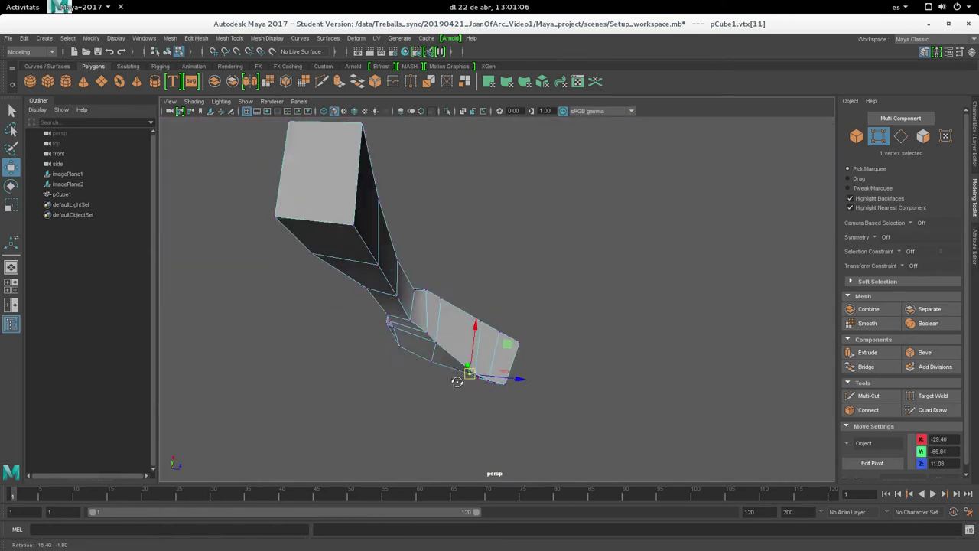
{"action": "left_click", "coordinate": [364, 240]}
{"action": "mouse_move", "coordinate": [364, 239]}
{"action": "left_mouse_down", "text": "alt"}
{"action": "mouse_move", "coordinate": [566, 304]}
{"action": "mouse_move", "coordinate": [466, 331]}
{"action": "left_mouse_up", "text": "alt"}
{"action": "left_click", "coordinate": [469, 331]}
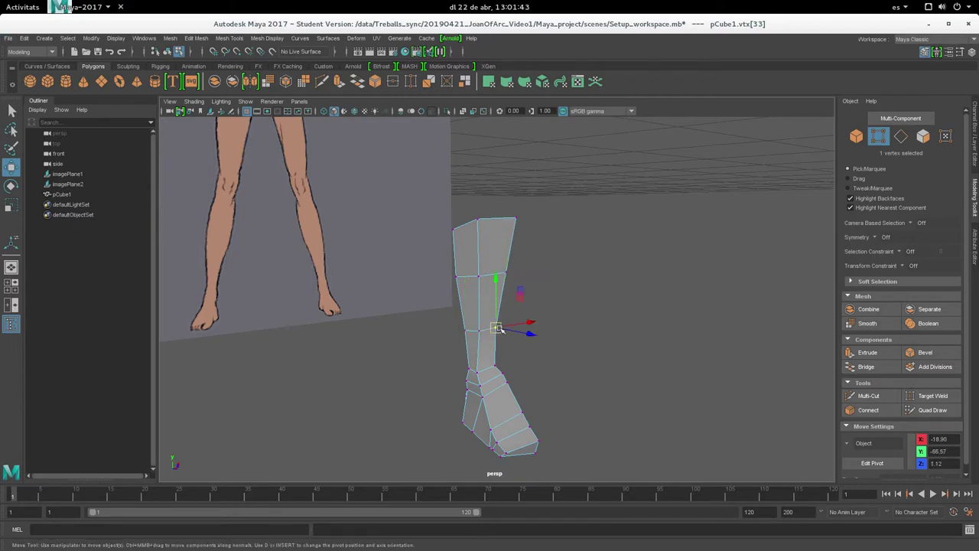
- Turn smooth preview back on with shaded display and orbit to inspect the tapered leg
{"action": "key", "text": "4"}
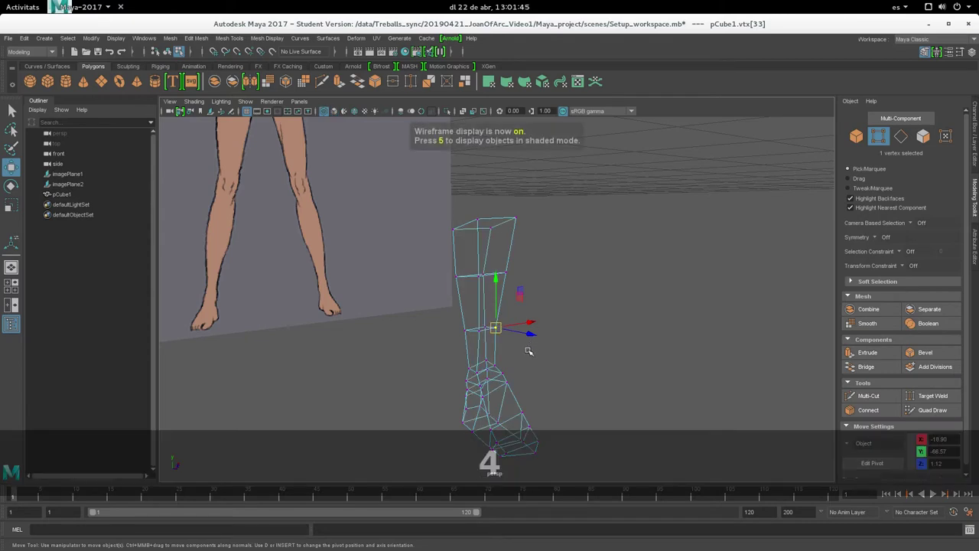
{"action": "key", "text": "3"}
{"action": "key", "text": "5"}
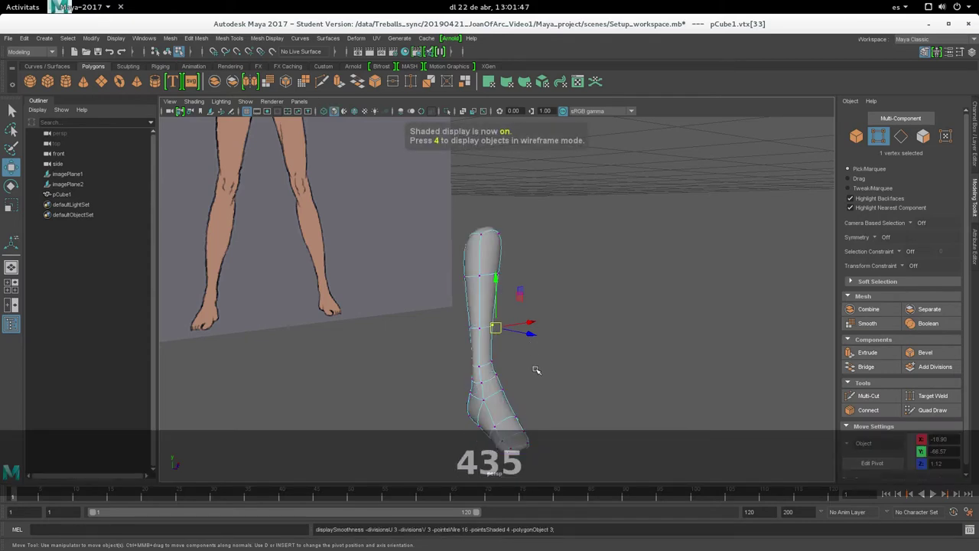
{"action": "left_click_drag", "start_coordinate": [550, 359], "coordinate": [566, 343], "text": "alt"}
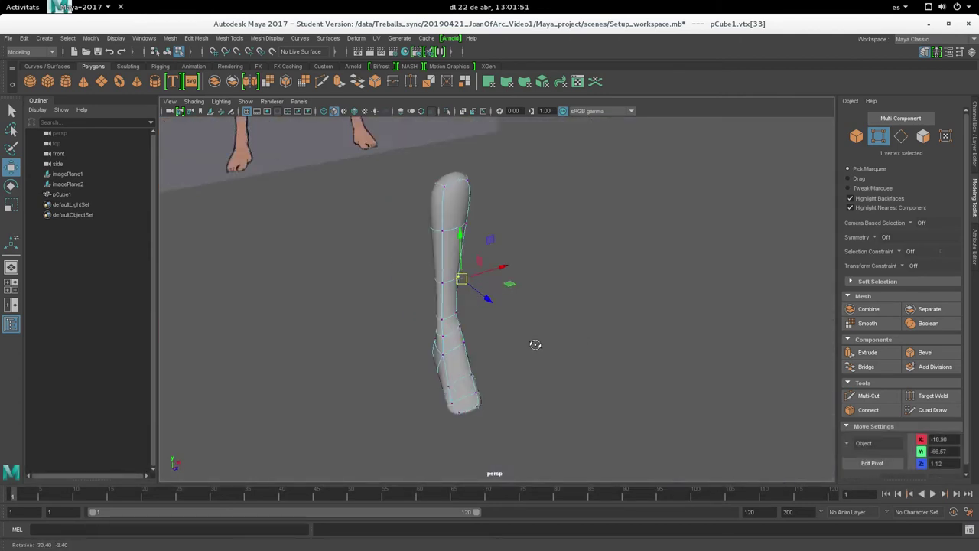
{"action": "left_click_drag", "start_coordinate": [566, 344], "coordinate": [506, 342], "text": "alt"}
- Switch to the Select tool in object mode and reframe the leg
{"action": "key", "text": "q"}
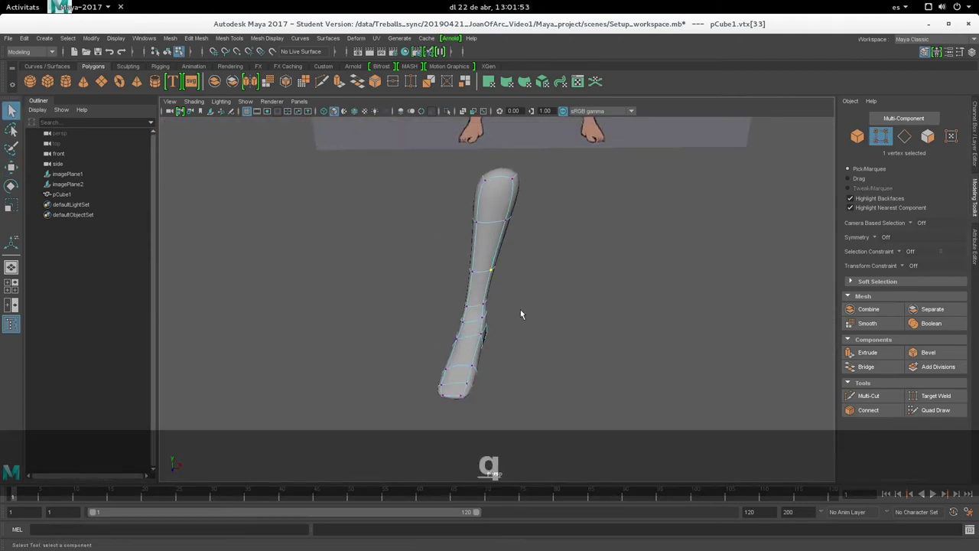
{"action": "key", "text": "F8"}
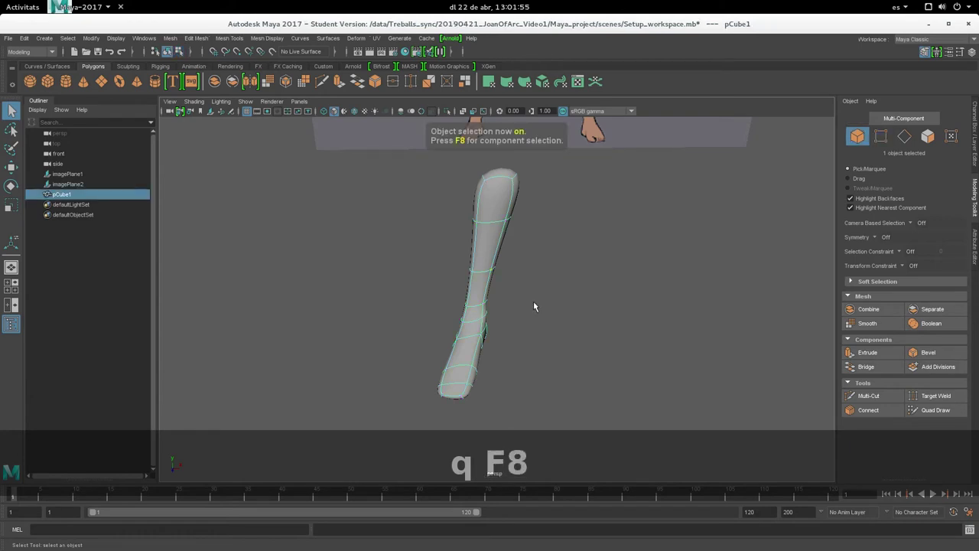
{"action": "mouse_move", "coordinate": [550, 305]}
{"action": "left_mouse_down", "text": "alt"}
{"action": "mouse_move", "coordinate": [513, 326]}
{"action": "mouse_move", "coordinate": [415, 306]}
{"action": "mouse_move", "coordinate": [459, 334]}
{"action": "mouse_move", "coordinate": [448, 324]}
{"action": "mouse_move", "coordinate": [476, 302]}
{"action": "mouse_move", "coordinate": [507, 299]}
{"action": "mouse_move", "coordinate": [581, 321]}
{"action": "mouse_move", "coordinate": [649, 313]}
{"action": "mouse_move", "coordinate": [439, 339]}
{"action": "mouse_move", "coordinate": [442, 350]}
{"action": "mouse_move", "coordinate": [413, 330]}
{"action": "mouse_move", "coordinate": [293, 352]}
{"action": "mouse_move", "coordinate": [321, 367]}
{"action": "mouse_move", "coordinate": [359, 345]}
{"action": "mouse_move", "coordinate": [444, 344]}
{"action": "mouse_move", "coordinate": [343, 339]}
{"action": "mouse_move", "coordinate": [335, 328]}
{"action": "mouse_move", "coordinate": [331, 348]}
{"action": "mouse_move", "coordinate": [354, 383]}
{"action": "mouse_move", "coordinate": [324, 343]}
{"action": "mouse_move", "coordinate": [317, 378]}
{"action": "mouse_move", "coordinate": [260, 371]}
{"action": "mouse_move", "coordinate": [284, 371]}
{"action": "left_mouse_up", "text": "alt"}
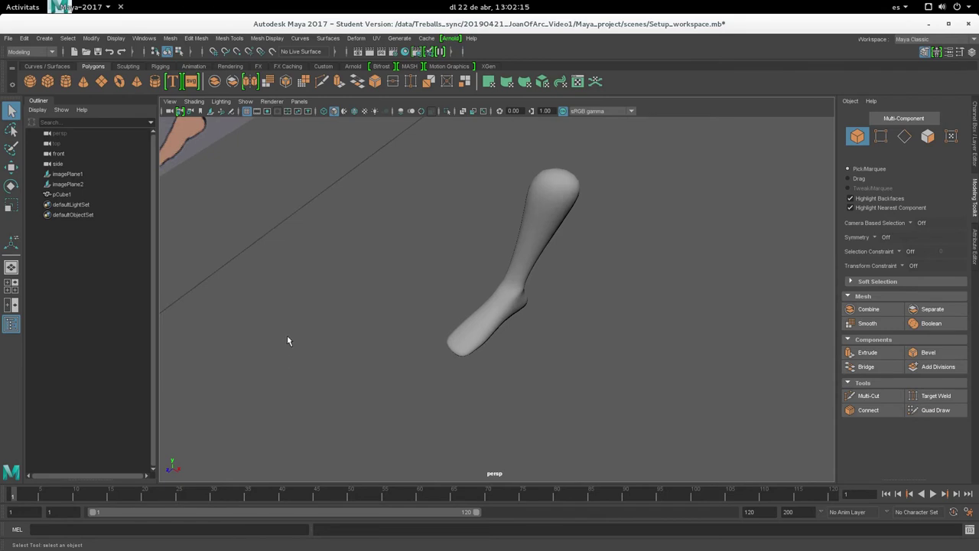
{"action": "mouse_move", "coordinate": [293, 317]}
{"action": "left_mouse_down", "text": "alt"}
{"action": "mouse_move", "coordinate": [490, 333]}
{"action": "mouse_move", "coordinate": [439, 345]}
{"action": "mouse_move", "coordinate": [399, 338]}
{"action": "mouse_move", "coordinate": [486, 374]}
{"action": "left_mouse_up", "text": "alt"}
- Select the leg, switch it to unsmoothed low-poly display, and orbit around the leg and foot
{"action": "left_click", "coordinate": [494, 301]}
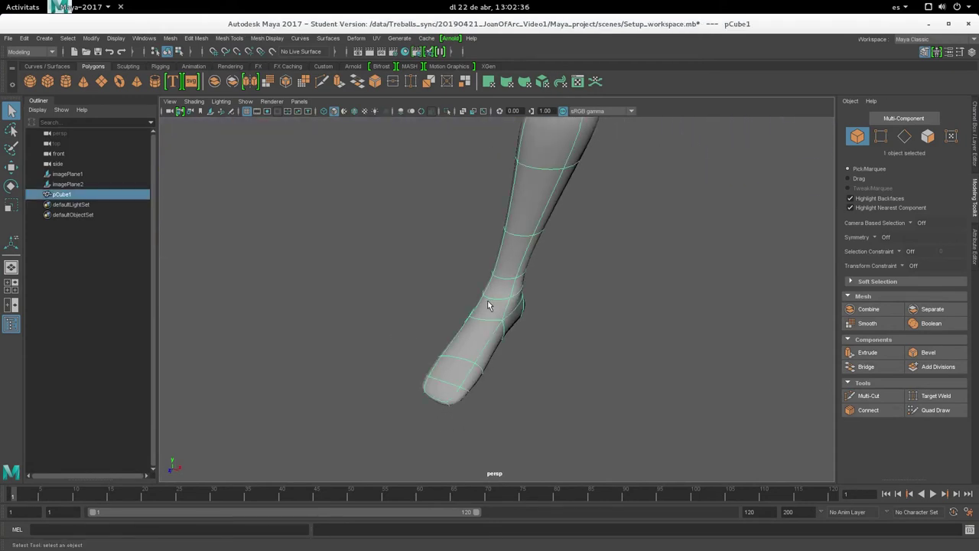
{"action": "key", "text": "1"}
{"action": "left_click_drag", "start_coordinate": [469, 324], "coordinate": [527, 329], "text": "alt"}
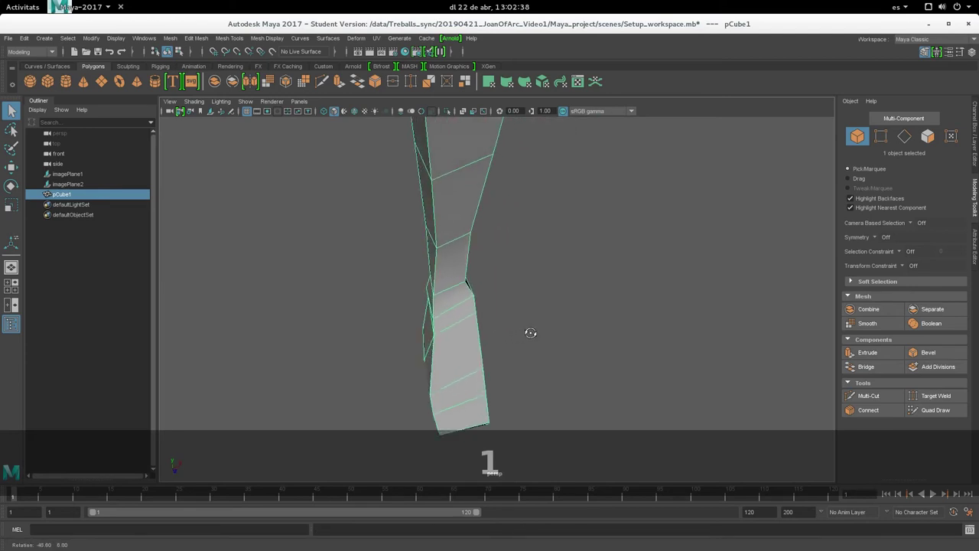
{"action": "mouse_move", "coordinate": [522, 286]}
{"action": "left_mouse_down", "text": "alt"}
{"action": "mouse_move", "coordinate": [491, 314]}
{"action": "mouse_move", "coordinate": [543, 295]}
{"action": "mouse_move", "coordinate": [616, 306]}
{"action": "mouse_move", "coordinate": [589, 278]}
{"action": "mouse_move", "coordinate": [459, 310]}
{"action": "mouse_move", "coordinate": [436, 130]}
{"action": "left_mouse_up", "text": "alt"}
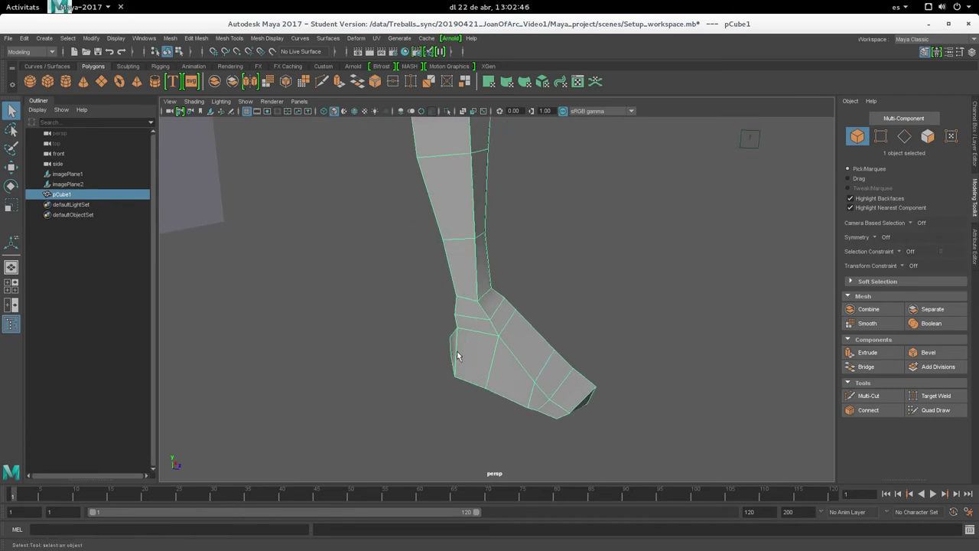
{"action": "left_click_drag", "start_coordinate": [472, 275], "coordinate": [499, 303], "text": "alt"}
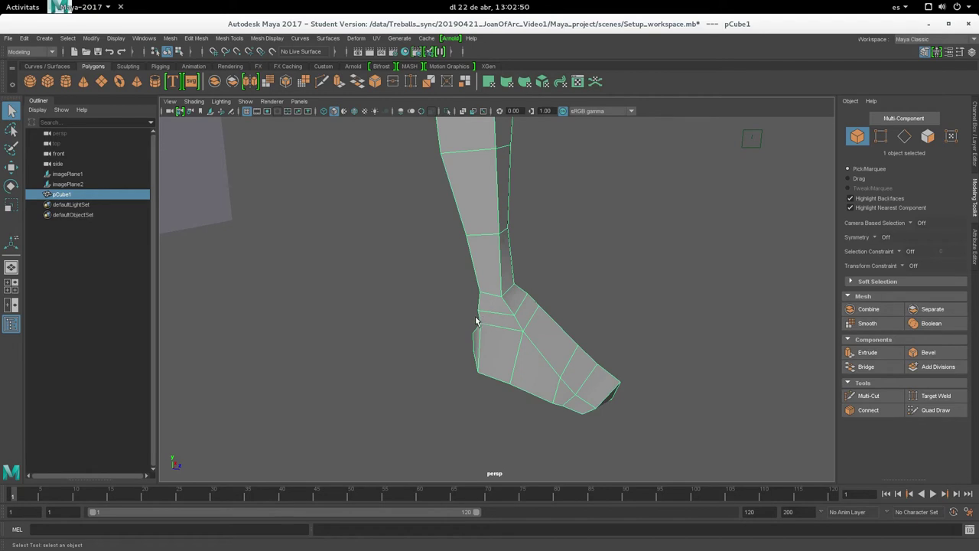
{"action": "mouse_move", "coordinate": [659, 364]}
{"action": "left_mouse_down", "text": "alt"}
{"action": "mouse_move", "coordinate": [643, 358]}
{"action": "mouse_move", "coordinate": [653, 343]}
{"action": "mouse_move", "coordinate": [591, 358]}
{"action": "mouse_move", "coordinate": [680, 343]}
{"action": "mouse_move", "coordinate": [662, 363]}
{"action": "left_mouse_up", "text": "alt"}
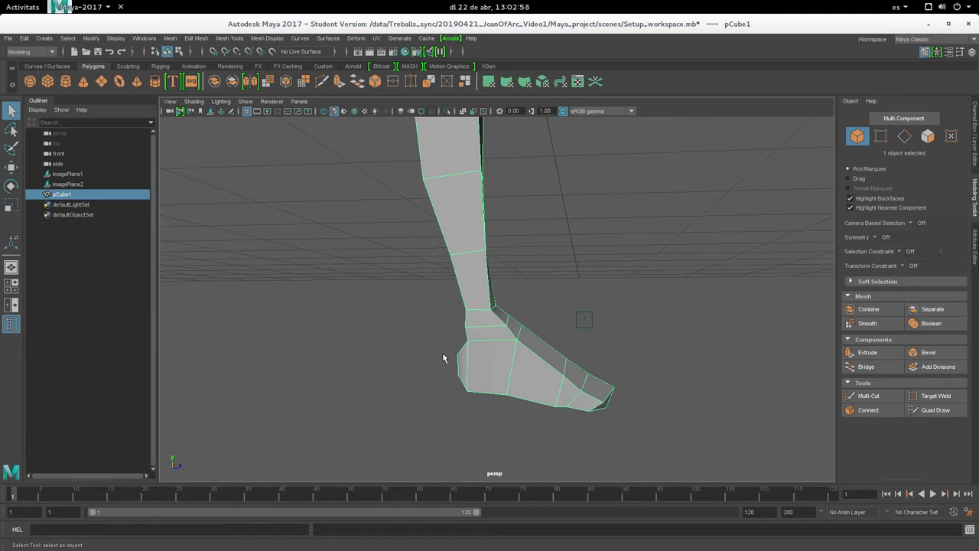
{"action": "mouse_move", "coordinate": [587, 410]}
{"action": "left_mouse_down", "text": "alt"}
{"action": "mouse_move", "coordinate": [494, 466]}
{"action": "mouse_move", "coordinate": [485, 390]}
{"action": "left_mouse_up", "text": "alt"}
{"action": "mouse_move", "coordinate": [550, 380]}
{"action": "left_mouse_down", "text": "alt"}
{"action": "mouse_move", "coordinate": [348, 405]}
{"action": "mouse_move", "coordinate": [480, 409]}
{"action": "left_mouse_up", "text": "alt"}
- Zoom out, view the leg from above and front-on, then bring up the polygon marking menu
{"action": "scroll", "coordinate": [513, 391], "scroll_direction": "down", "scroll_amount": 2}
{"action": "scroll", "coordinate": [512, 391], "scroll_direction": "down", "scroll_amount": 1}
{"action": "scroll", "coordinate": [512, 391], "scroll_direction": "down", "scroll_amount": 2}
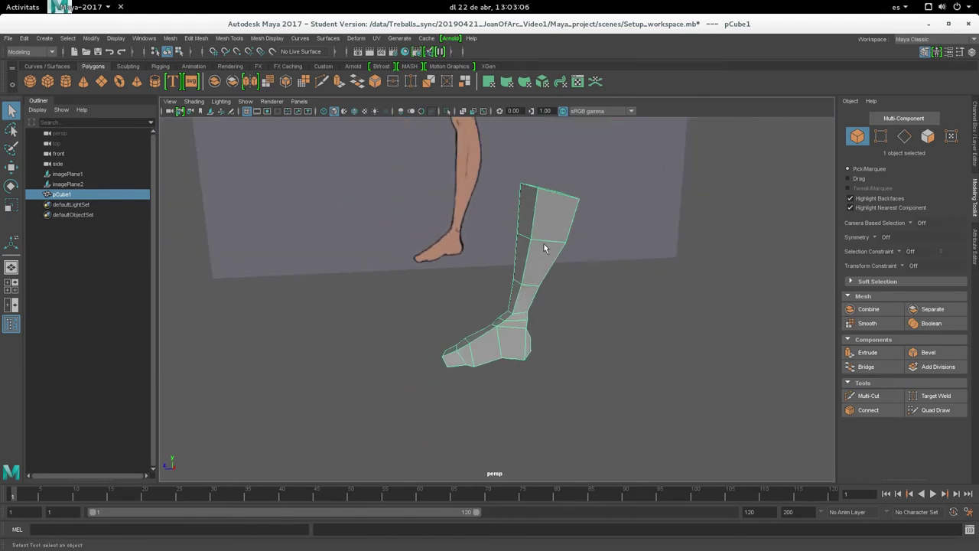
{"action": "mouse_move", "coordinate": [514, 356]}
{"action": "left_mouse_down", "text": "alt"}
{"action": "mouse_move", "coordinate": [510, 339]}
{"action": "mouse_move", "coordinate": [557, 229]}
{"action": "mouse_move", "coordinate": [494, 283]}
{"action": "left_mouse_up", "text": "alt"}
{"action": "mouse_move", "coordinate": [540, 259]}
{"action": "left_mouse_down", "text": "alt"}
{"action": "mouse_move", "coordinate": [459, 291]}
{"action": "mouse_move", "coordinate": [389, 299]}
{"action": "mouse_move", "coordinate": [452, 321]}
{"action": "mouse_move", "coordinate": [551, 316]}
{"action": "mouse_move", "coordinate": [580, 328]}
{"action": "mouse_move", "coordinate": [530, 339]}
{"action": "mouse_move", "coordinate": [507, 358]}
{"action": "left_mouse_up", "text": "alt"}
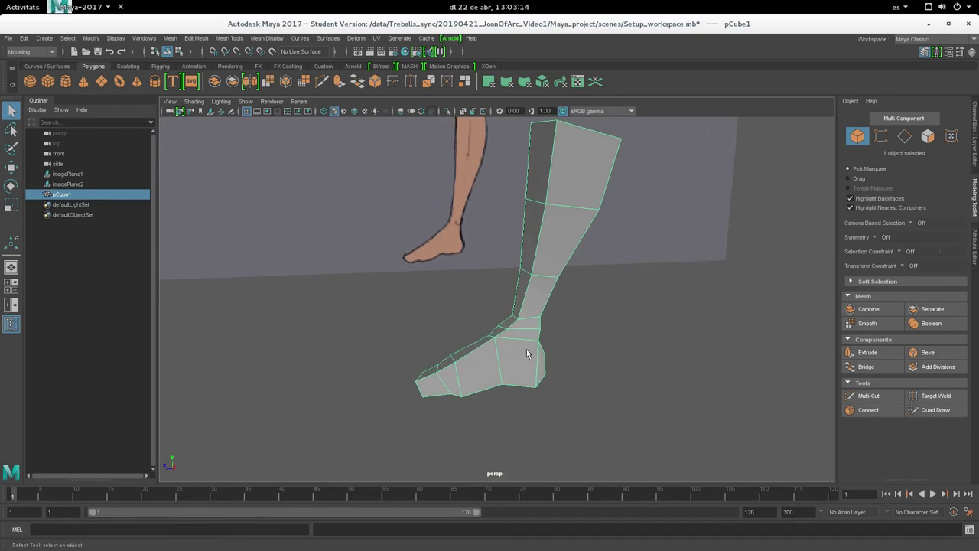
{"action": "scroll", "coordinate": [526, 353], "scroll_direction": "up", "scroll_amount": 2}
{"action": "right_click_drag", "start_coordinate": [526, 353], "coordinate": [512, 304], "text": "shift"}
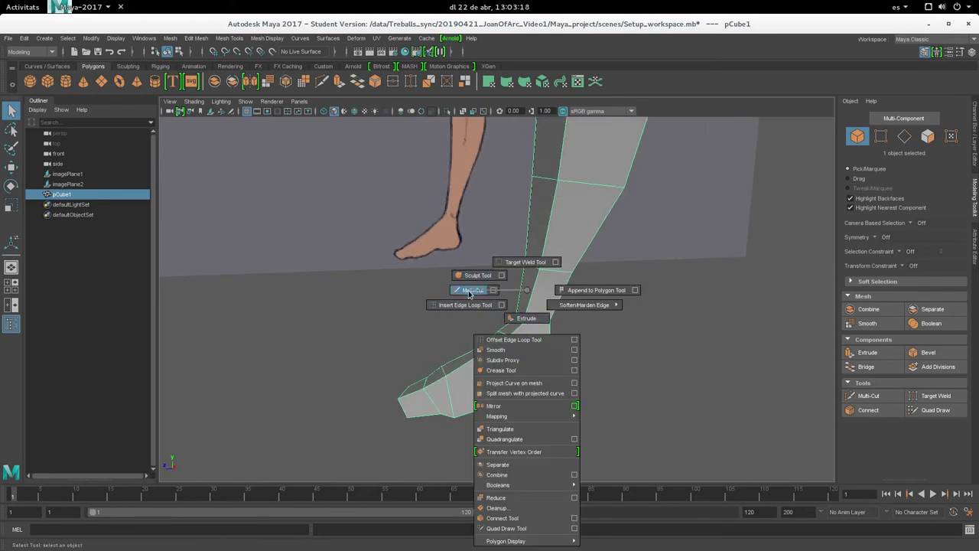
- Cut new edge loops across the foot with Multi-Cut, then switch to vertex mode
{"action": "right_click_drag", "start_coordinate": [469, 295], "coordinate": [469, 295], "text": "shift"}
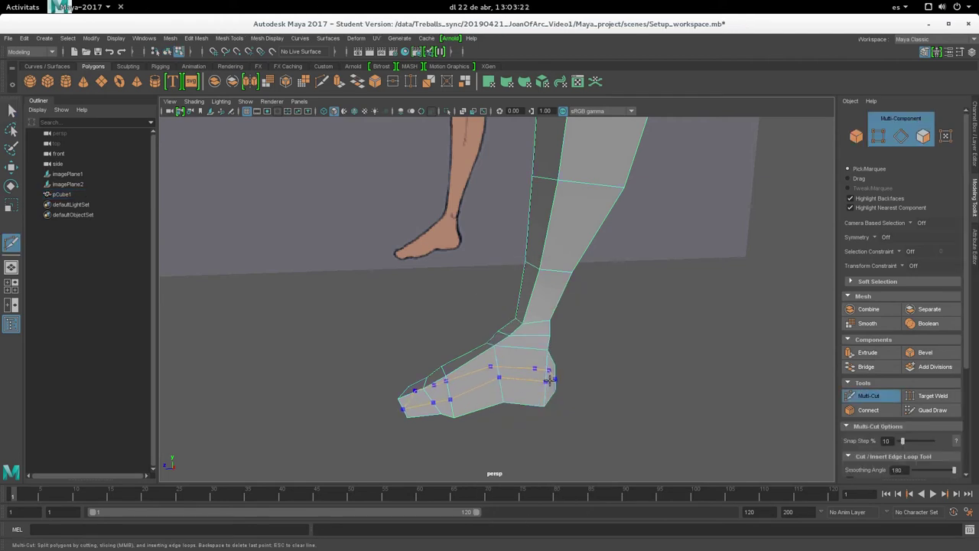
{"action": "mouse_move", "coordinate": [437, 426]}
{"action": "left_mouse_down", "text": "alt"}
{"action": "mouse_move", "coordinate": [408, 367]}
{"action": "mouse_move", "coordinate": [240, 397]}
{"action": "mouse_move", "coordinate": [192, 365]}
{"action": "mouse_move", "coordinate": [92, 375]}
{"action": "mouse_move", "coordinate": [175, 391]}
{"action": "mouse_move", "coordinate": [336, 385]}
{"action": "mouse_move", "coordinate": [397, 377]}
{"action": "mouse_move", "coordinate": [440, 354]}
{"action": "mouse_move", "coordinate": [425, 356]}
{"action": "mouse_move", "coordinate": [433, 358]}
{"action": "left_mouse_up", "text": "alt"}
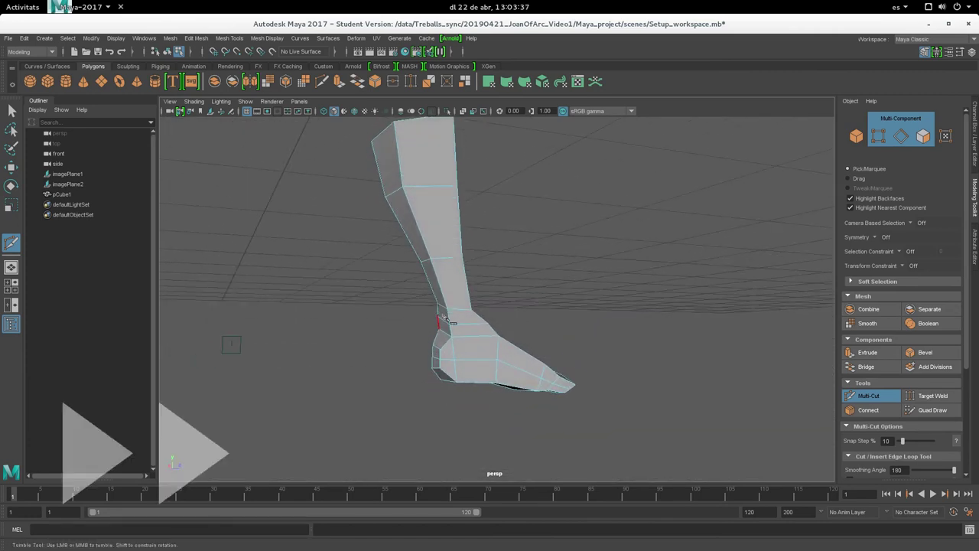
{"action": "key", "text": "Return"}
{"action": "mouse_move", "coordinate": [444, 319]}
{"action": "left_mouse_down", "text": "alt"}
{"action": "mouse_move", "coordinate": [368, 393]}
{"action": "mouse_move", "coordinate": [451, 344]}
{"action": "left_mouse_up", "text": "alt"}
{"action": "middle_click_drag", "start_coordinate": [437, 334], "coordinate": [475, 307], "text": "alt"}
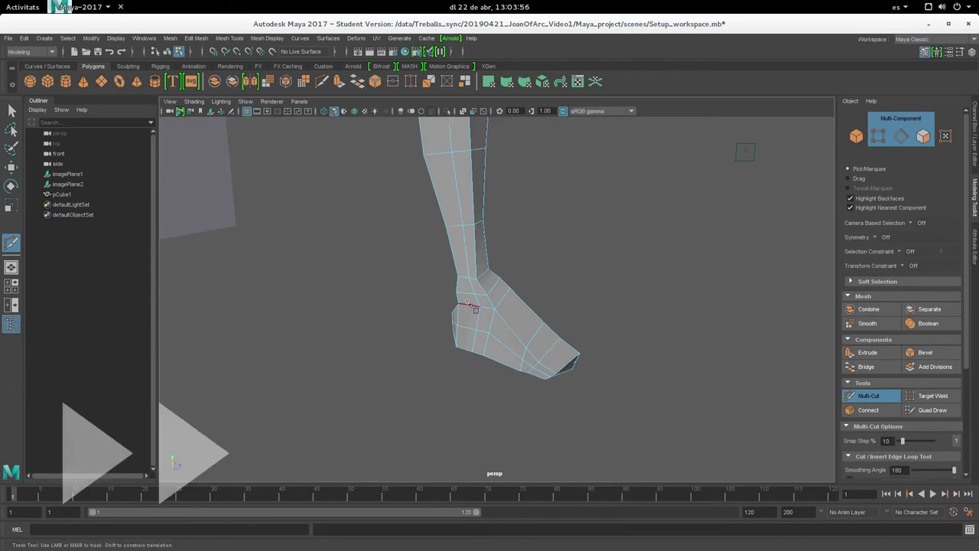
{"action": "key", "text": "F9"}
{"action": "mouse_move", "coordinate": [475, 307]}
{"action": "left_mouse_down", "text": "alt"}
{"action": "mouse_move", "coordinate": [503, 319]}
{"action": "mouse_move", "coordinate": [325, 360]}
{"action": "mouse_move", "coordinate": [531, 322]}
{"action": "mouse_move", "coordinate": [569, 344]}
{"action": "mouse_move", "coordinate": [535, 369]}
{"action": "mouse_move", "coordinate": [502, 376]}
{"action": "mouse_move", "coordinate": [491, 346]}
{"action": "left_mouse_up", "text": "alt"}
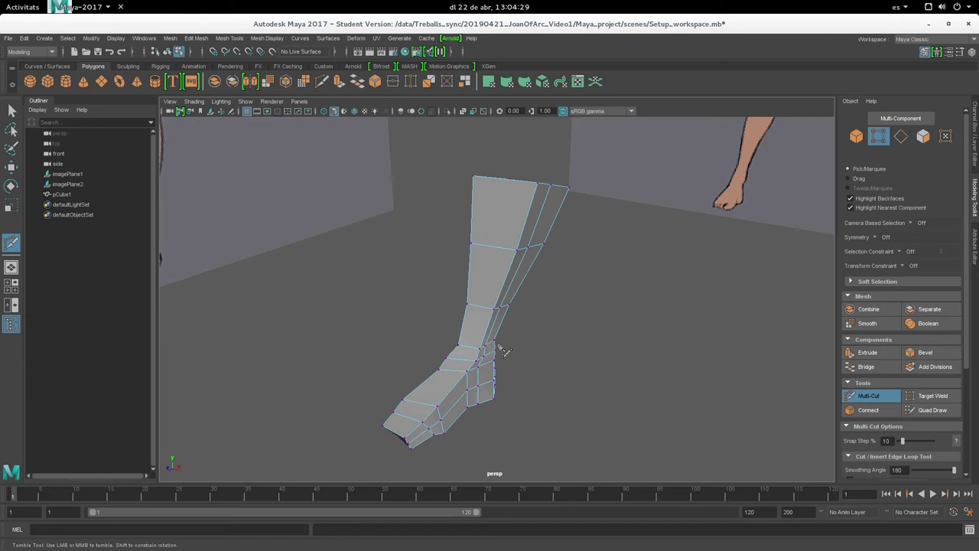
- Undo the stray cut and return to edge selection mode
{"action": "key", "text": "F10"}
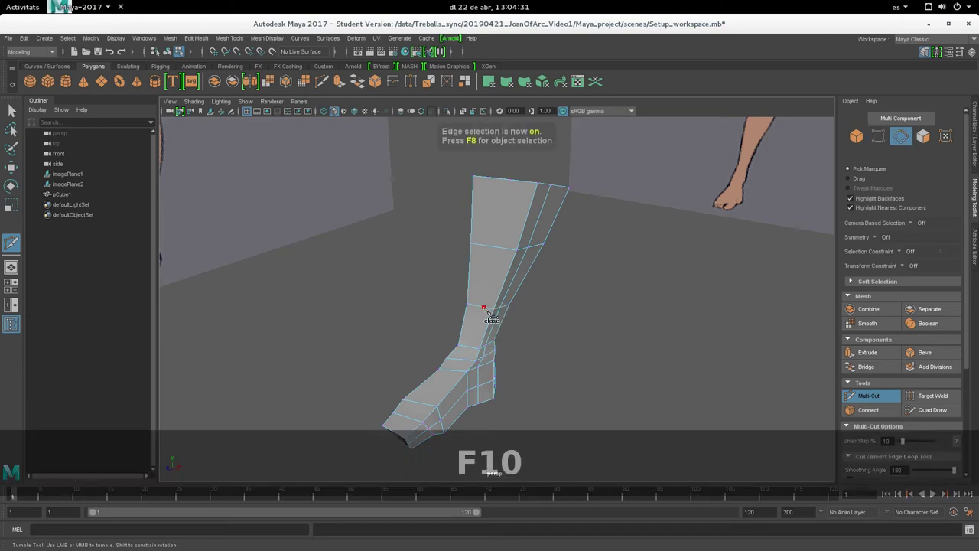
{"action": "key", "text": "ctrl+z"}
{"action": "key", "text": "q"}
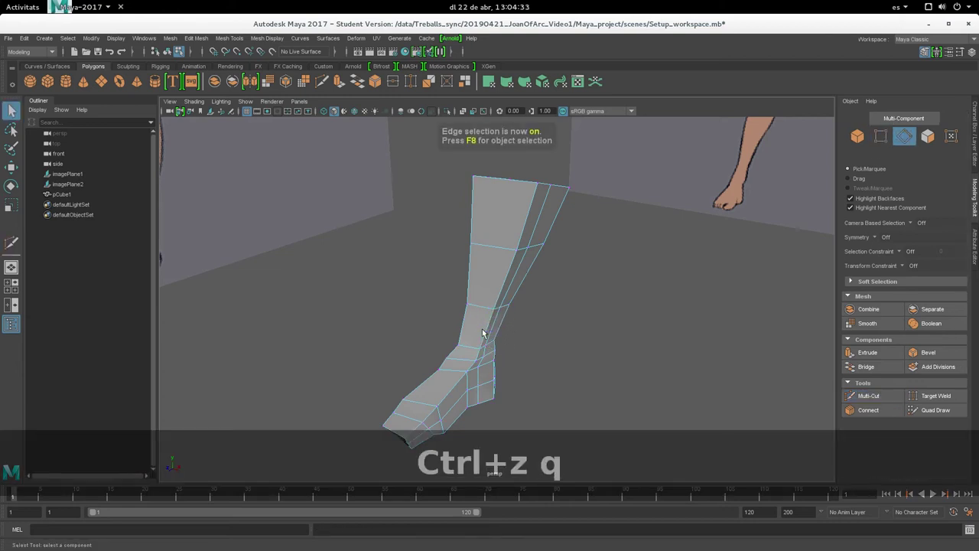
{"action": "key", "text": "F10"}
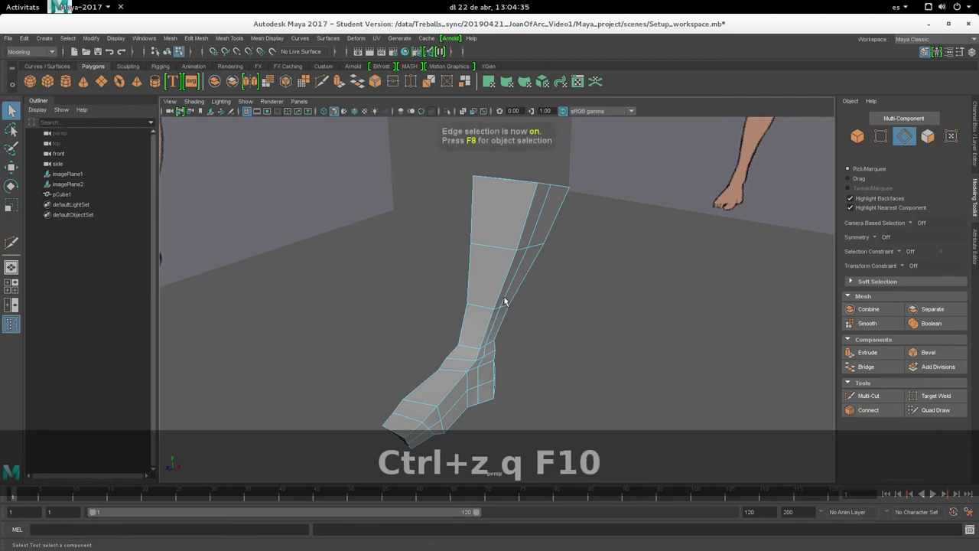
- Select all 140 edges, harden them via Mesh Display > Harden Edge, then deselect the leg
{"action": "left_click", "coordinate": [488, 306]}
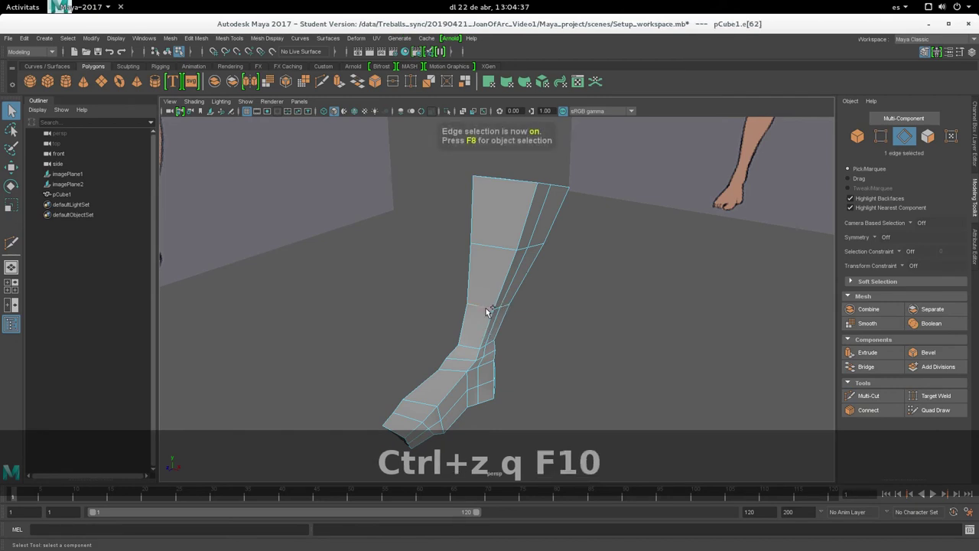
{"action": "key", "text": "ctrl+shift+a"}
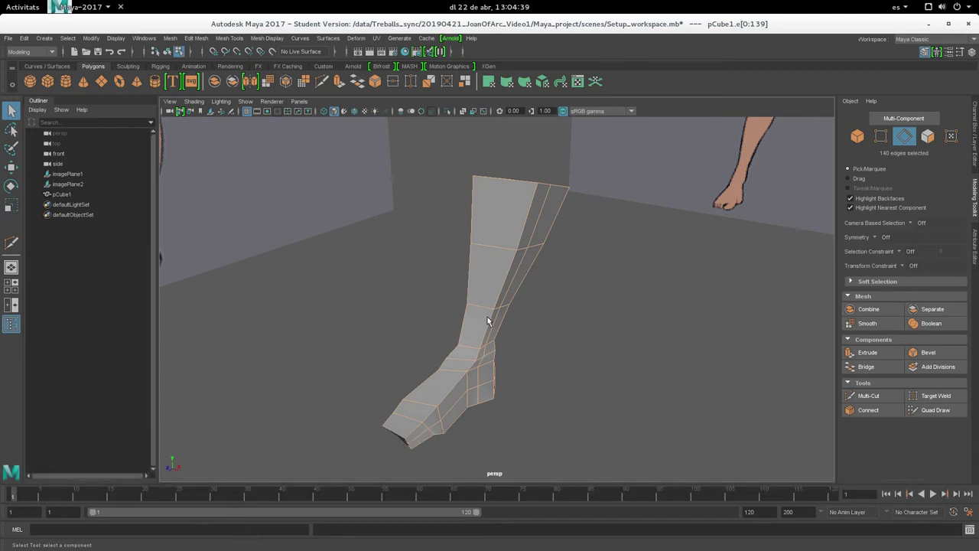
{"action": "key", "text": "space"}
{"action": "left_click", "coordinate": [474, 340]}
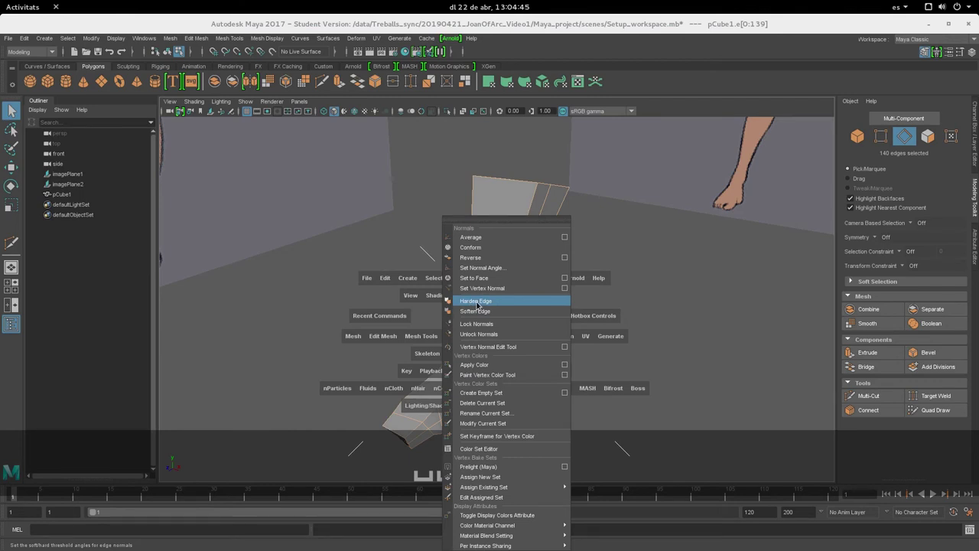
{"action": "left_click", "coordinate": [478, 301]}
{"action": "left_click_drag", "start_coordinate": [478, 305], "coordinate": [462, 351], "text": "alt"}
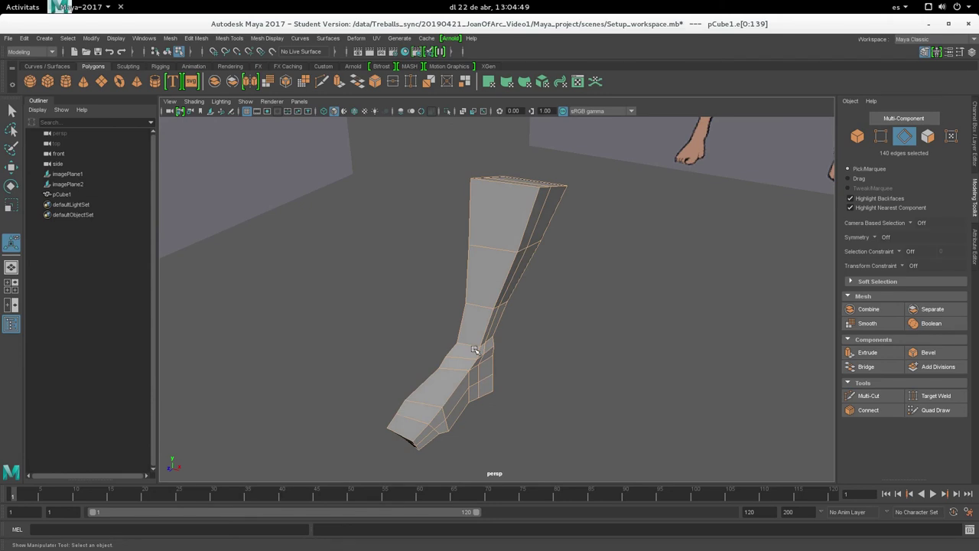
{"action": "key", "text": "F8"}
{"action": "left_click", "coordinate": [542, 337]}
{"action": "mouse_move", "coordinate": [416, 356]}
{"action": "left_mouse_down", "text": "alt"}
{"action": "mouse_move", "coordinate": [436, 372]}
{"action": "mouse_move", "coordinate": [426, 350]}
{"action": "mouse_move", "coordinate": [388, 339]}
{"action": "mouse_move", "coordinate": [446, 310]}
{"action": "mouse_move", "coordinate": [383, 315]}
{"action": "left_mouse_up", "text": "alt"}
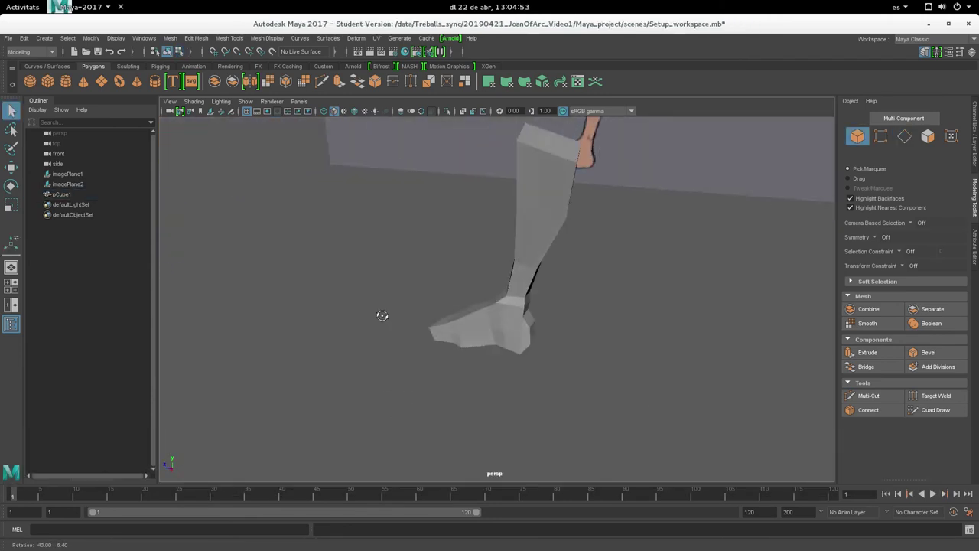
- Examine the faceted foot closely from every side, ending in vertex mode (F9)
{"action": "scroll", "coordinate": [514, 364], "scroll_direction": "up", "scroll_amount": 3}
{"action": "left_click_drag", "start_coordinate": [520, 367], "coordinate": [475, 306], "text": "alt"}
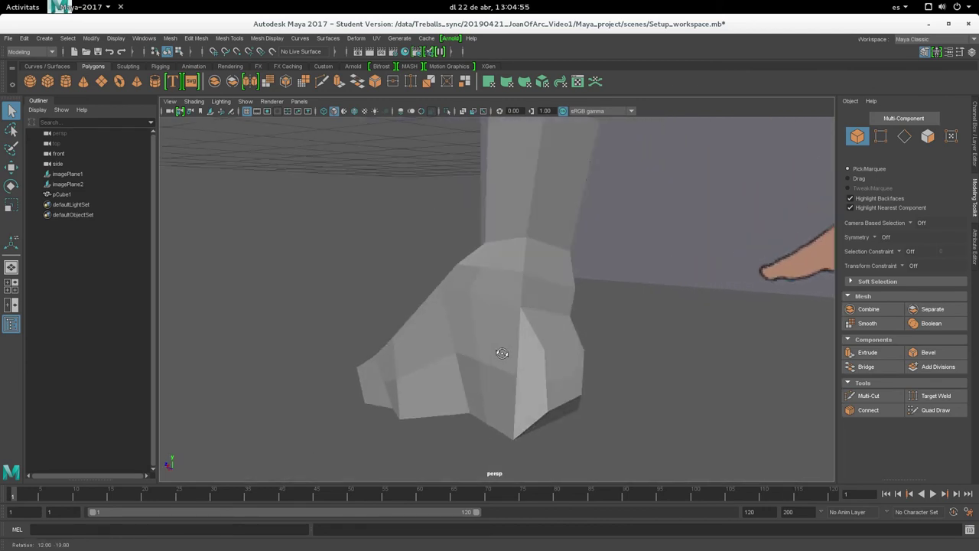
{"action": "mouse_move", "coordinate": [411, 337]}
{"action": "left_mouse_down", "text": "alt"}
{"action": "mouse_move", "coordinate": [548, 368]}
{"action": "mouse_move", "coordinate": [625, 367]}
{"action": "mouse_move", "coordinate": [663, 326]}
{"action": "mouse_move", "coordinate": [681, 321]}
{"action": "left_mouse_up", "text": "alt"}
{"action": "mouse_move", "coordinate": [681, 321]}
{"action": "right_mouse_down", "text": "alt"}
{"action": "mouse_move", "coordinate": [706, 354]}
{"action": "mouse_move", "coordinate": [694, 381]}
{"action": "mouse_move", "coordinate": [607, 304]}
{"action": "right_mouse_up", "text": "alt"}
{"action": "mouse_move", "coordinate": [607, 303]}
{"action": "left_mouse_down", "text": "alt"}
{"action": "mouse_move", "coordinate": [568, 356]}
{"action": "mouse_move", "coordinate": [439, 323]}
{"action": "mouse_move", "coordinate": [378, 275]}
{"action": "mouse_move", "coordinate": [400, 317]}
{"action": "mouse_move", "coordinate": [145, 356]}
{"action": "mouse_move", "coordinate": [444, 362]}
{"action": "mouse_move", "coordinate": [509, 293]}
{"action": "mouse_move", "coordinate": [568, 304]}
{"action": "mouse_move", "coordinate": [518, 334]}
{"action": "mouse_move", "coordinate": [490, 336]}
{"action": "left_mouse_up", "text": "alt"}
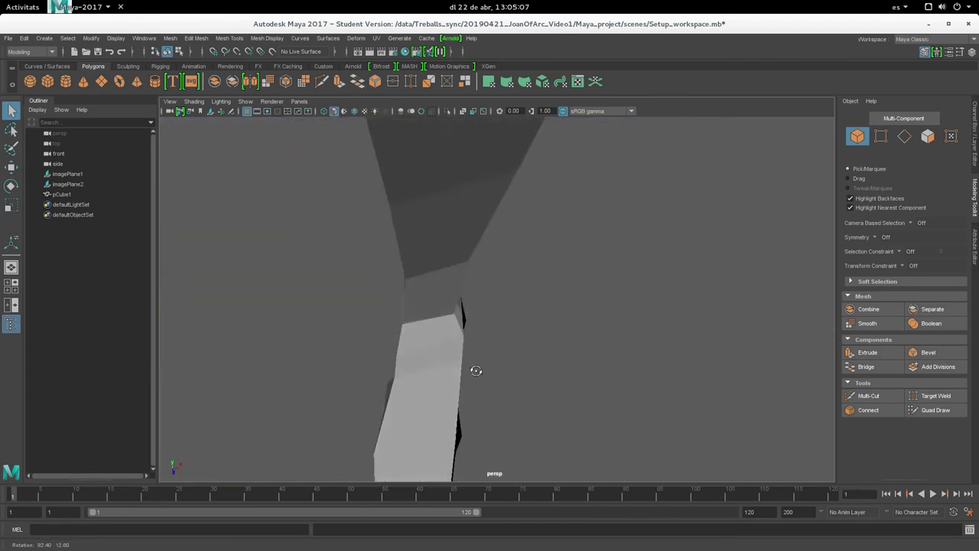
{"action": "mouse_move", "coordinate": [472, 371]}
{"action": "left_mouse_down", "text": "alt"}
{"action": "mouse_move", "coordinate": [452, 385]}
{"action": "mouse_move", "coordinate": [459, 344]}
{"action": "mouse_move", "coordinate": [574, 326]}
{"action": "mouse_move", "coordinate": [589, 310]}
{"action": "mouse_move", "coordinate": [562, 326]}
{"action": "mouse_move", "coordinate": [462, 330]}
{"action": "mouse_move", "coordinate": [375, 315]}
{"action": "mouse_move", "coordinate": [478, 344]}
{"action": "left_mouse_up", "text": "alt"}
{"action": "left_click_drag", "start_coordinate": [439, 380], "coordinate": [449, 352], "text": "alt"}
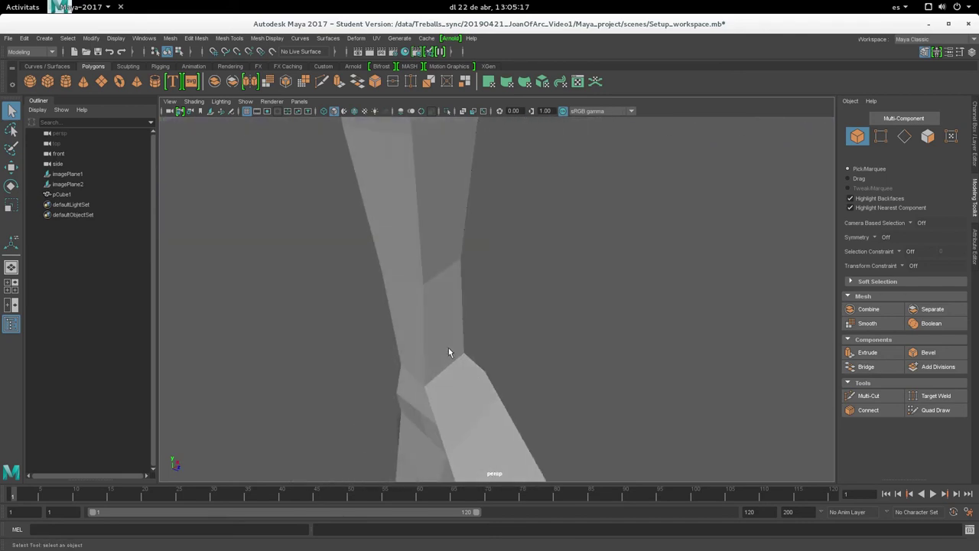
{"action": "middle_click_drag", "start_coordinate": [439, 425], "coordinate": [458, 306], "text": "alt"}
{"action": "mouse_move", "coordinate": [476, 311]}
{"action": "left_mouse_down", "text": "alt"}
{"action": "mouse_move", "coordinate": [656, 271]}
{"action": "mouse_move", "coordinate": [435, 311]}
{"action": "mouse_move", "coordinate": [498, 234]}
{"action": "mouse_move", "coordinate": [449, 296]}
{"action": "mouse_move", "coordinate": [362, 273]}
{"action": "mouse_move", "coordinate": [376, 330]}
{"action": "left_mouse_up", "text": "alt"}
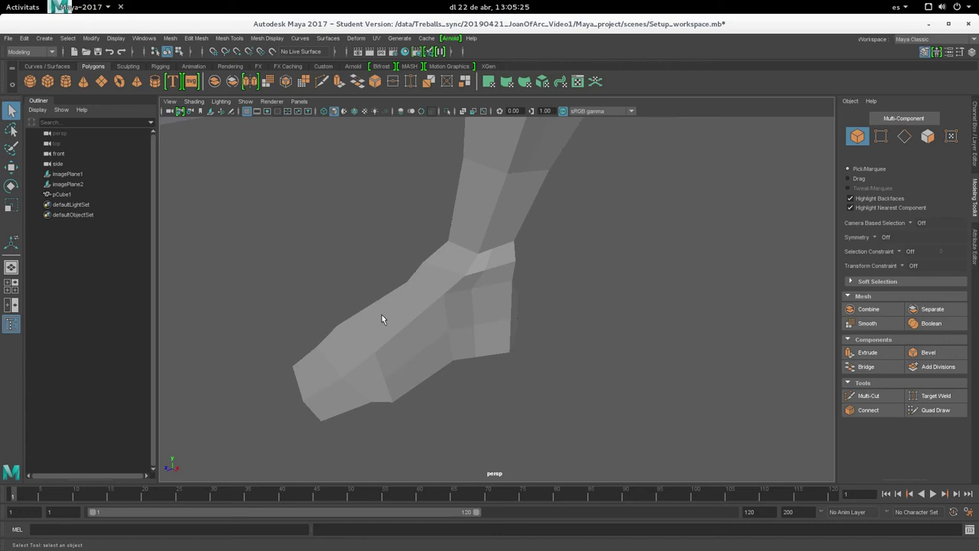
{"action": "mouse_move", "coordinate": [410, 261]}
{"action": "left_mouse_down", "text": "alt"}
{"action": "mouse_move", "coordinate": [542, 255]}
{"action": "mouse_move", "coordinate": [592, 275]}
{"action": "mouse_move", "coordinate": [610, 258]}
{"action": "mouse_move", "coordinate": [573, 273]}
{"action": "left_mouse_up", "text": "alt"}
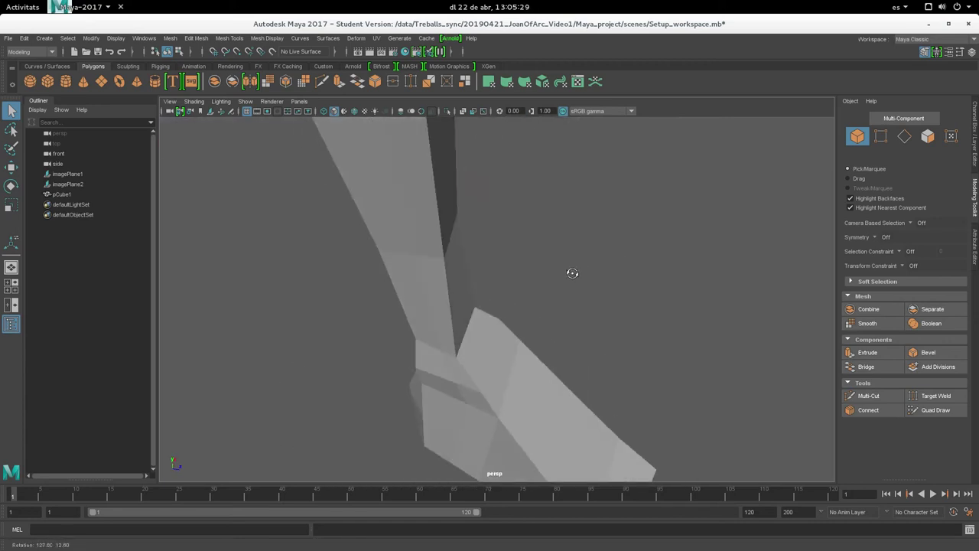
{"action": "key", "text": "F9"}
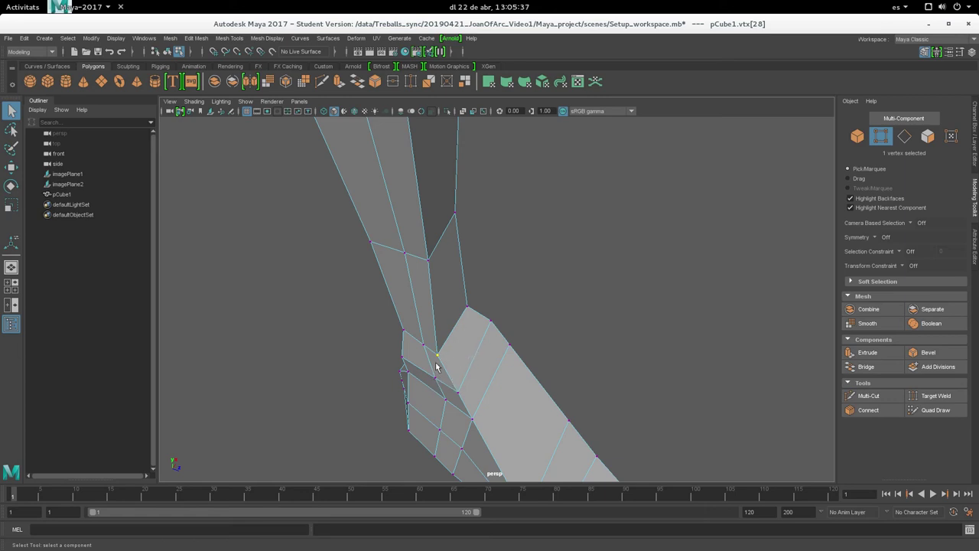
- Orbit close to the foot, then ready the Move tool with Tweak mode for dragging vertices
{"action": "mouse_move", "coordinate": [511, 327]}
{"action": "left_mouse_down", "text": "alt"}
{"action": "mouse_move", "coordinate": [487, 319]}
{"action": "mouse_move", "coordinate": [555, 321]}
{"action": "left_mouse_up", "text": "alt"}
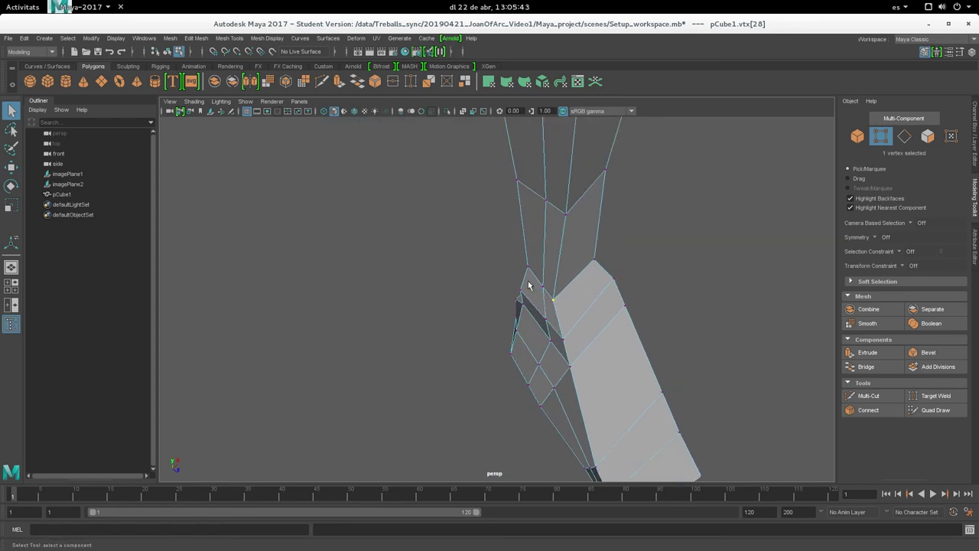
{"action": "left_click_drag", "start_coordinate": [554, 308], "coordinate": [550, 290], "text": "alt"}
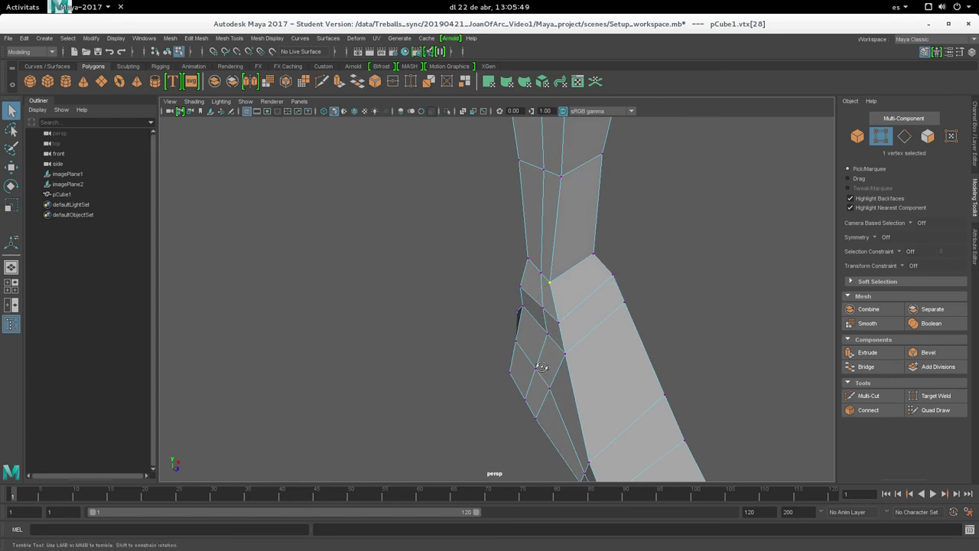
{"action": "left_click_drag", "start_coordinate": [542, 367], "coordinate": [580, 357], "text": "alt"}
{"action": "left_click_drag", "start_coordinate": [550, 276], "coordinate": [564, 269], "text": "alt"}
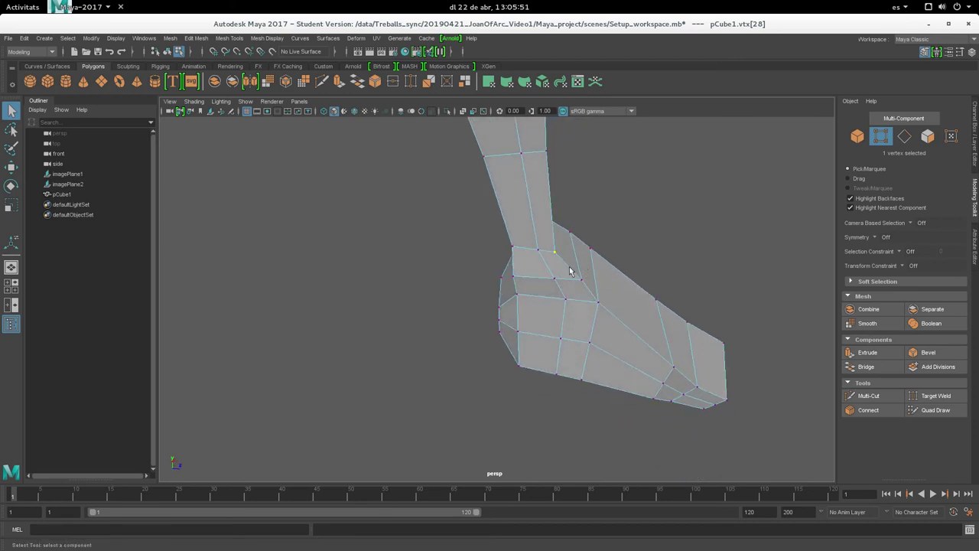
{"action": "right_click_drag", "start_coordinate": [564, 268], "coordinate": [515, 362], "text": "alt"}
{"action": "left_click_drag", "start_coordinate": [516, 362], "coordinate": [582, 357], "text": "alt"}
{"action": "middle_click_drag", "start_coordinate": [582, 356], "coordinate": [579, 331], "text": "alt"}
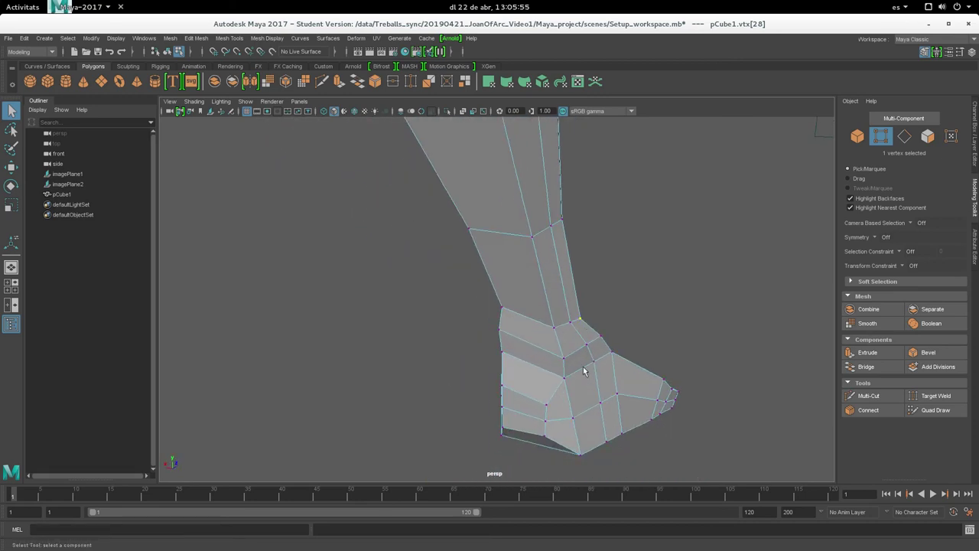
{"action": "mouse_move", "coordinate": [582, 379]}
{"action": "left_mouse_down", "text": "alt"}
{"action": "mouse_move", "coordinate": [460, 423]}
{"action": "mouse_move", "coordinate": [479, 382]}
{"action": "left_mouse_up", "text": "alt"}
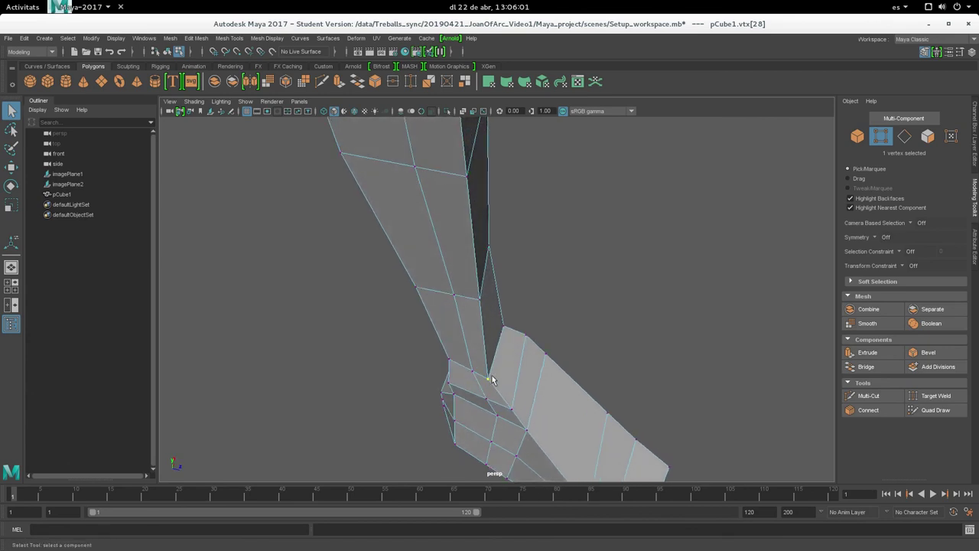
{"action": "mouse_move", "coordinate": [488, 255]}
{"action": "left_mouse_down", "text": "alt"}
{"action": "mouse_move", "coordinate": [485, 290]}
{"action": "mouse_move", "coordinate": [440, 312]}
{"action": "left_mouse_up", "text": "alt"}
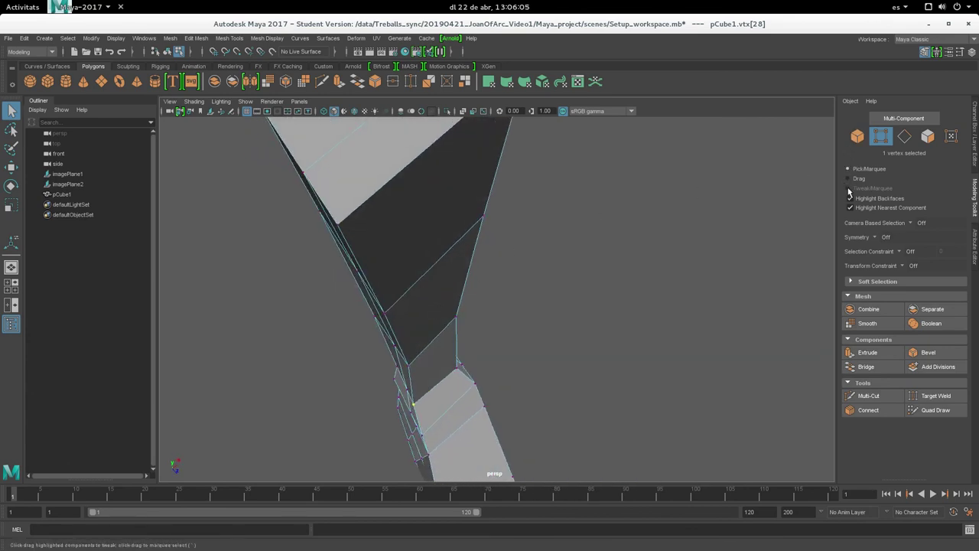
{"action": "key", "text": "w"}
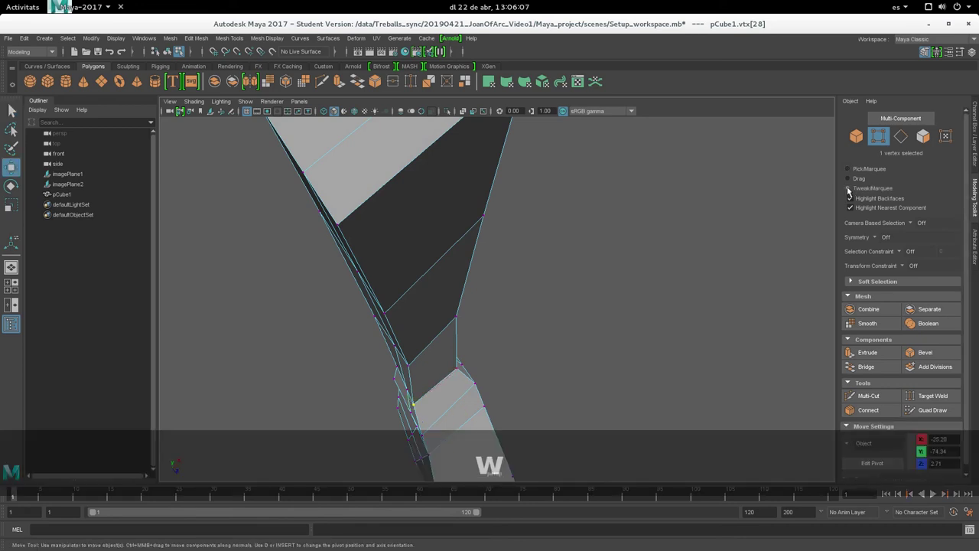
{"action": "left_click", "coordinate": [847, 189]}
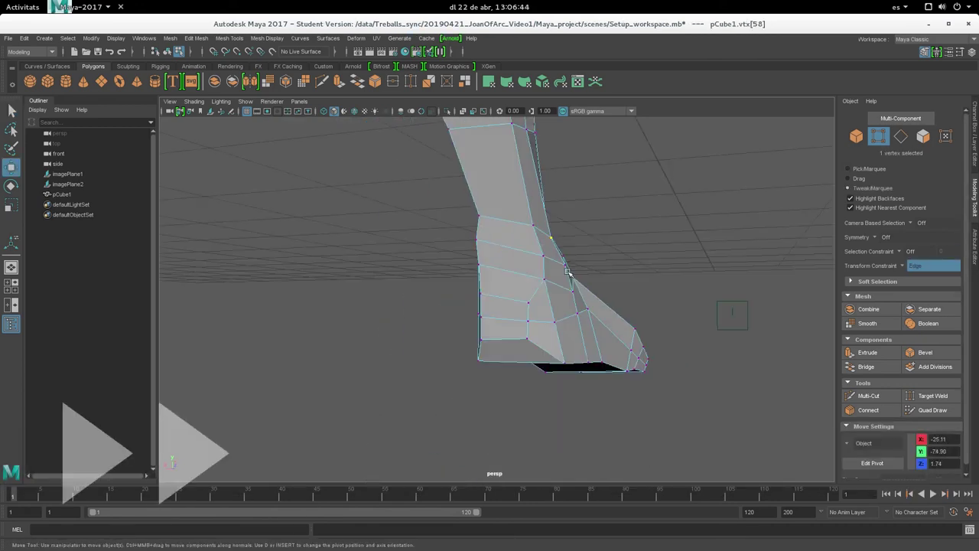